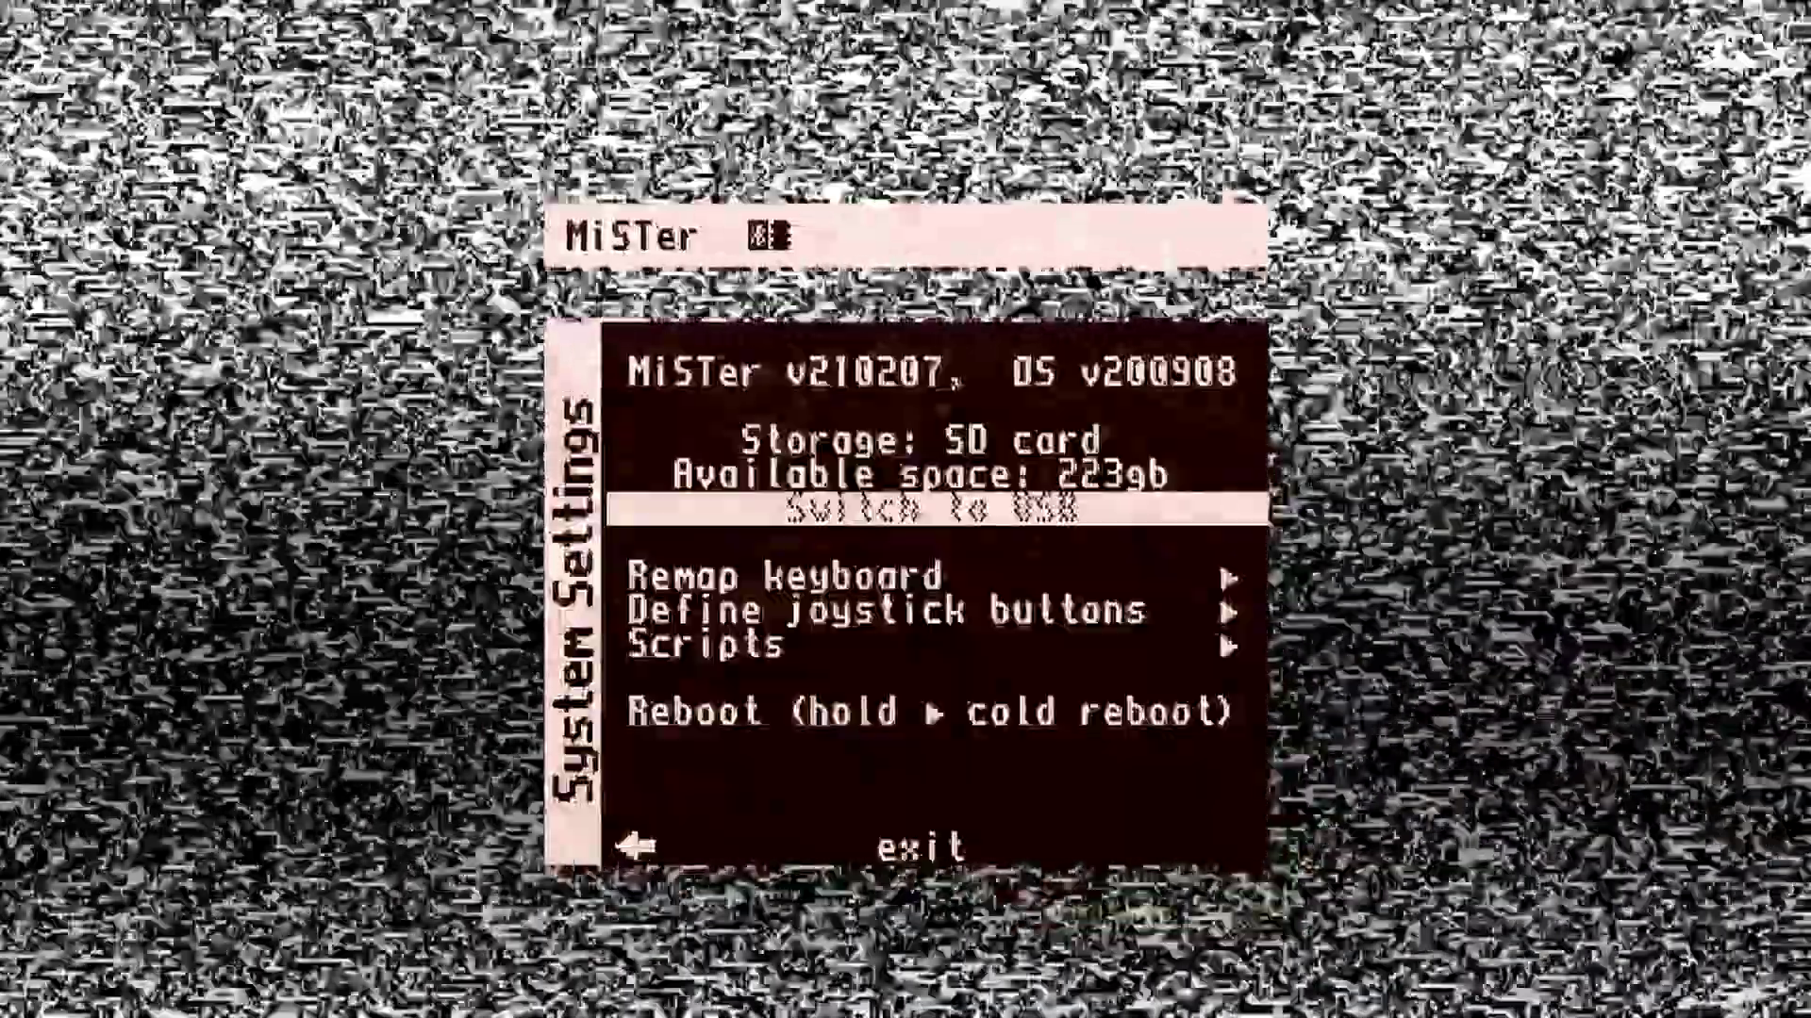
- Open the Scripts list from the system settings and accept the script warning for this time only
key(Down)
key(Down)
key(Down)
key(Return)
key(Down)
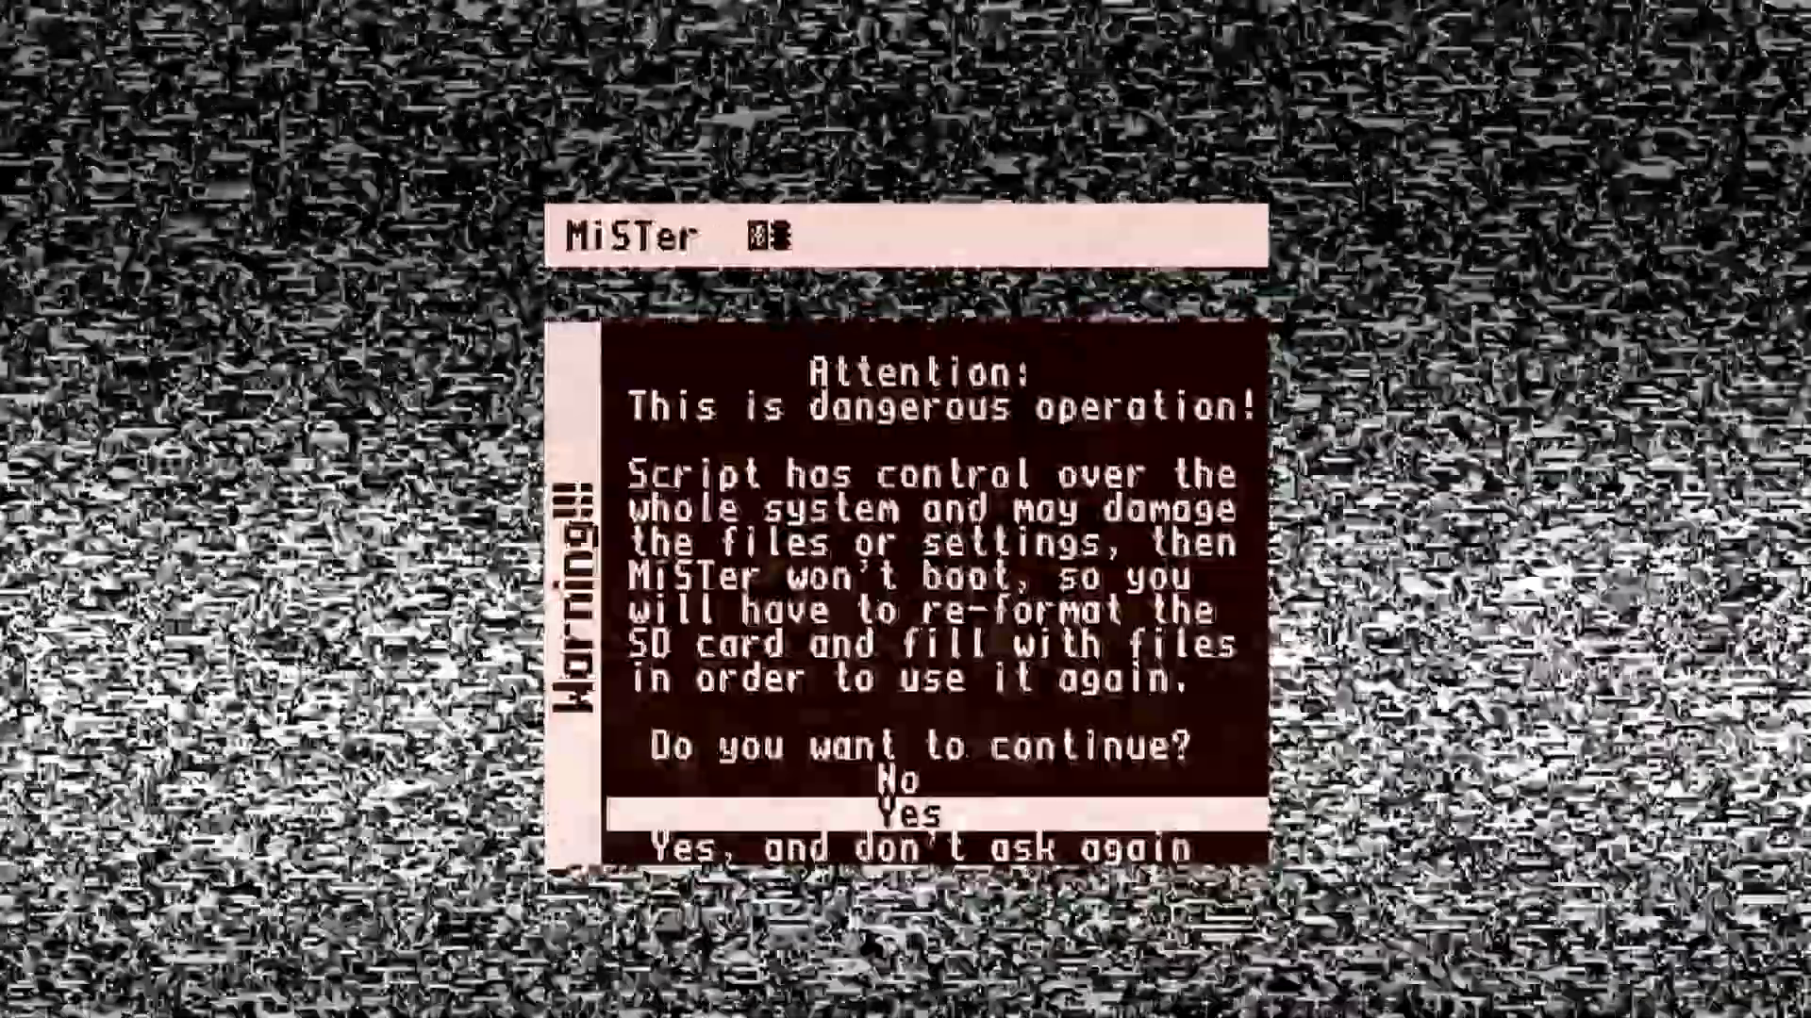
key(Return)
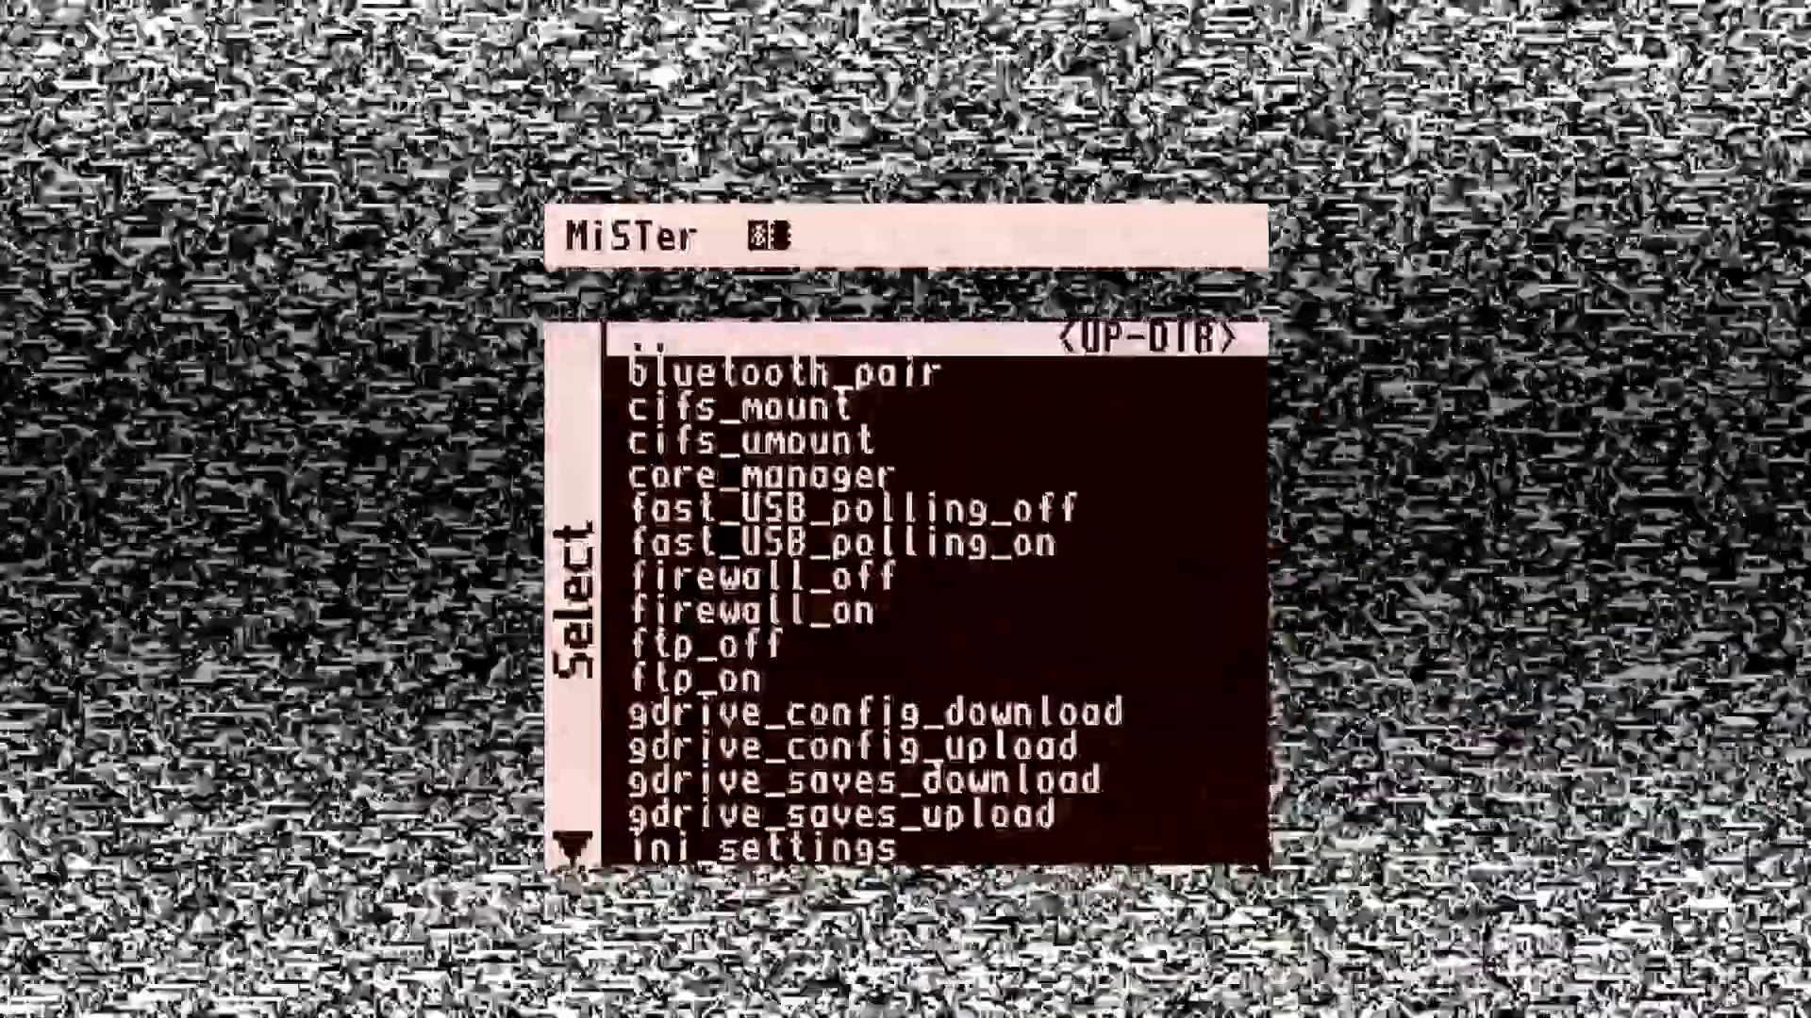
- Look through the list of available scripts down to the last entry, wifi
key(Down)
key(Down)
key(Down)
key(Down)
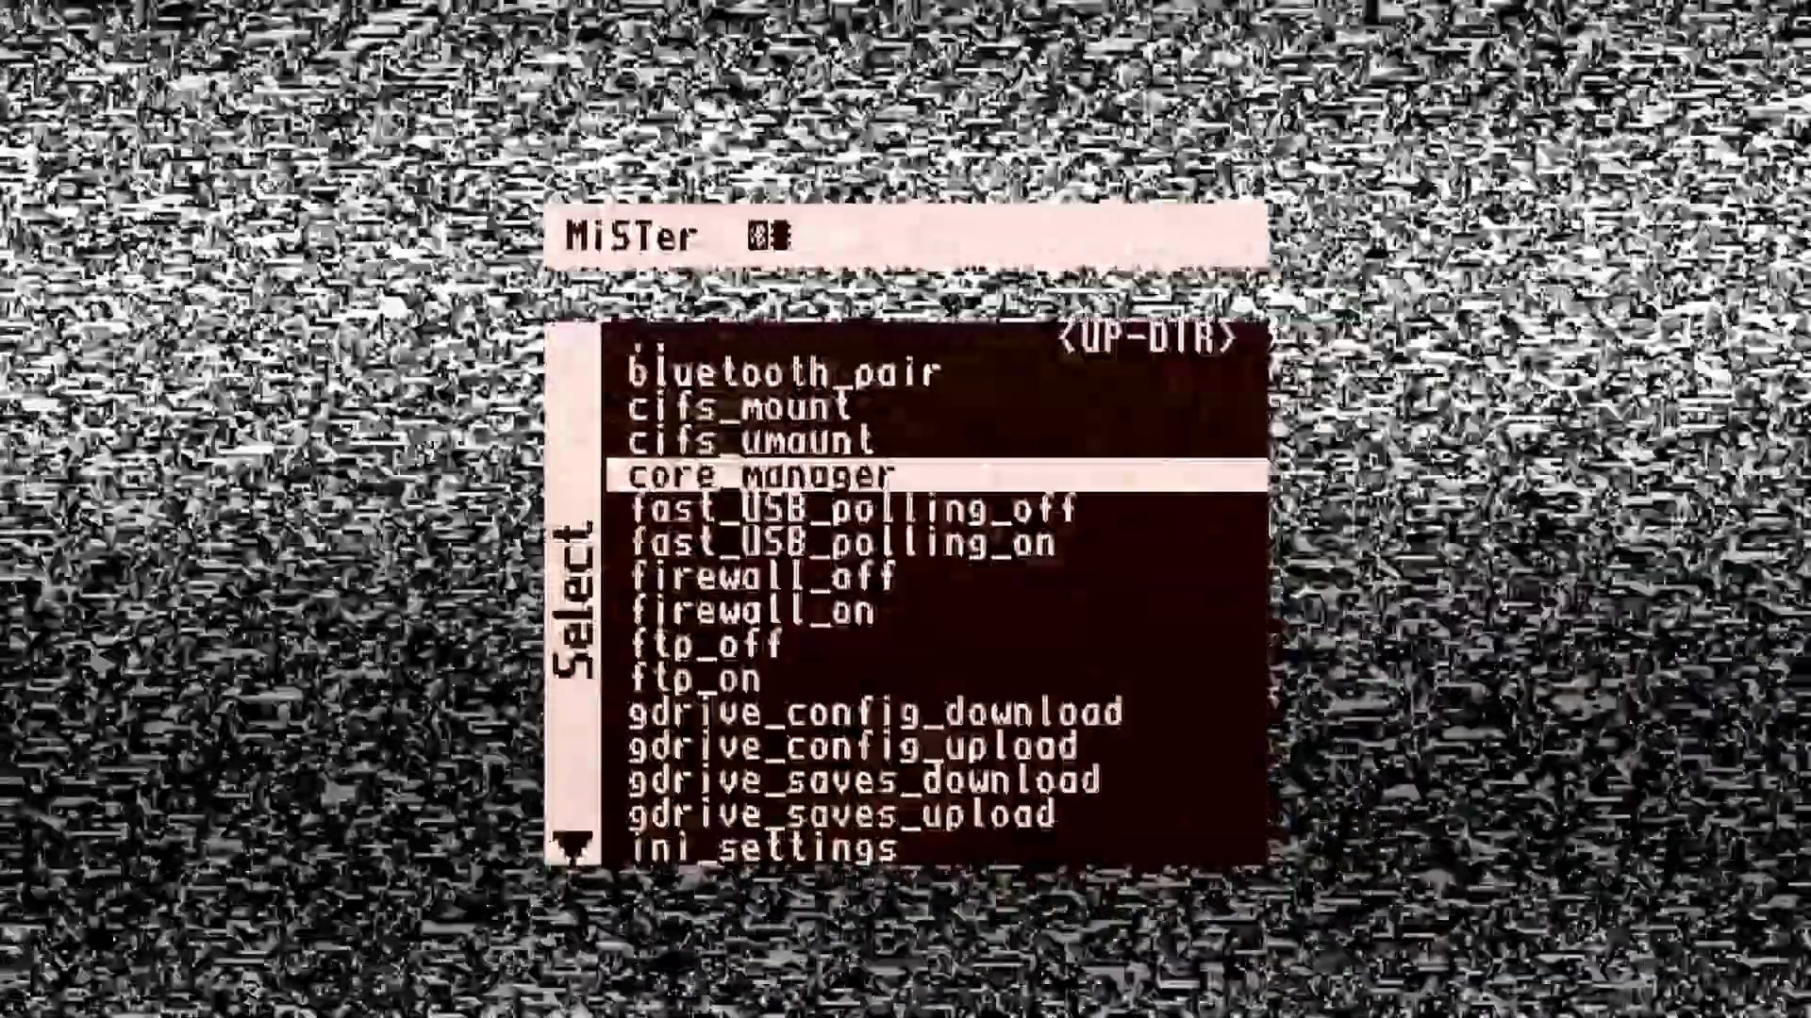
key(Down)
key(Down)
key(Down)
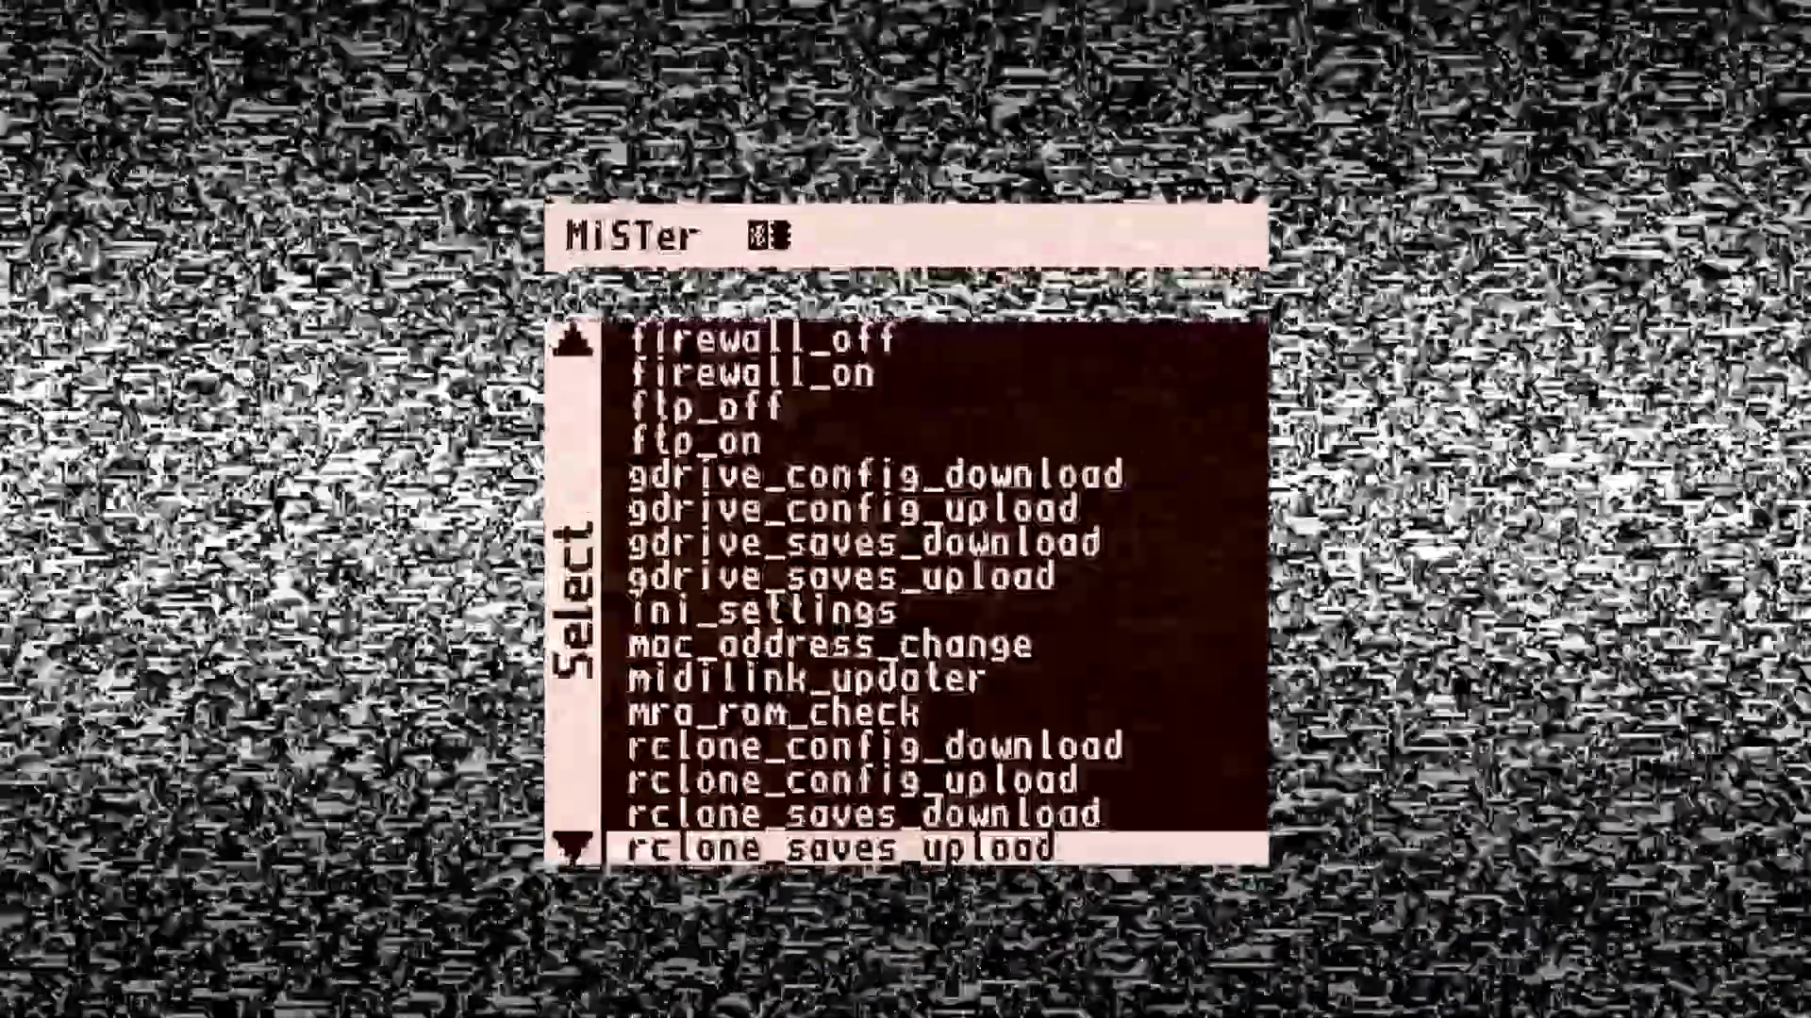
key(Down)
key(Down)
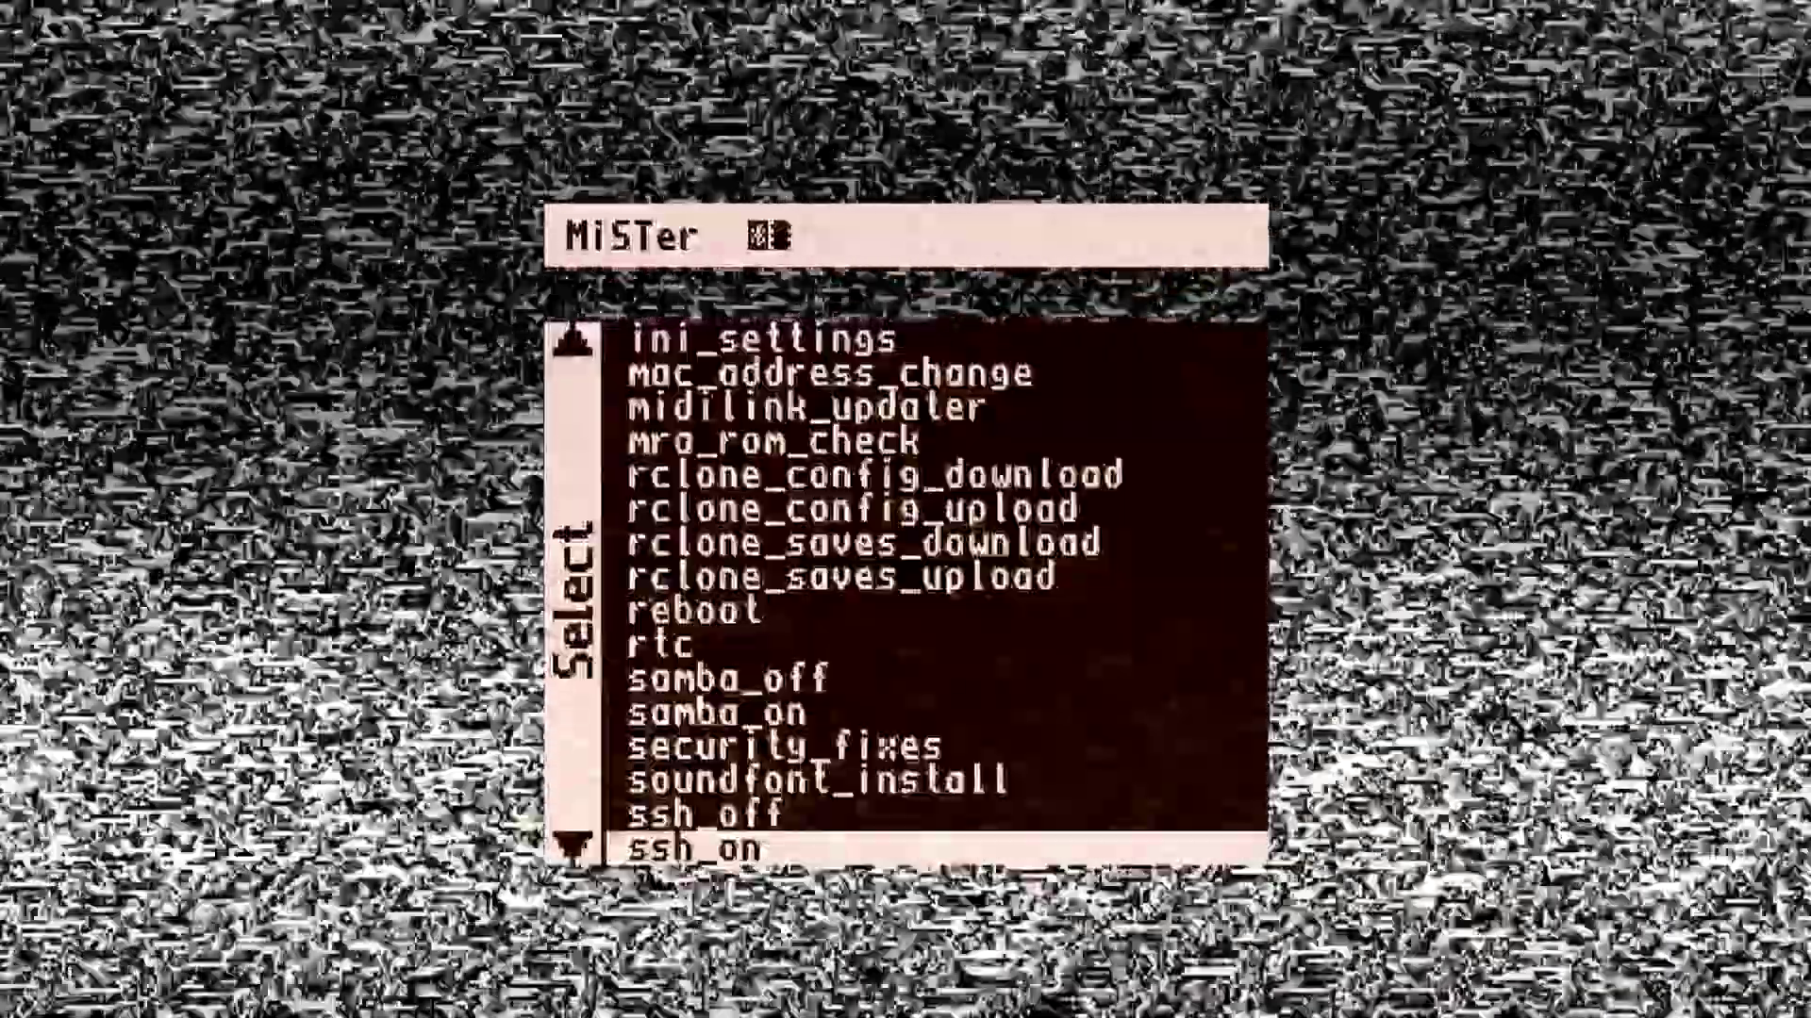
key(Down)
key(Down)
key(Down)
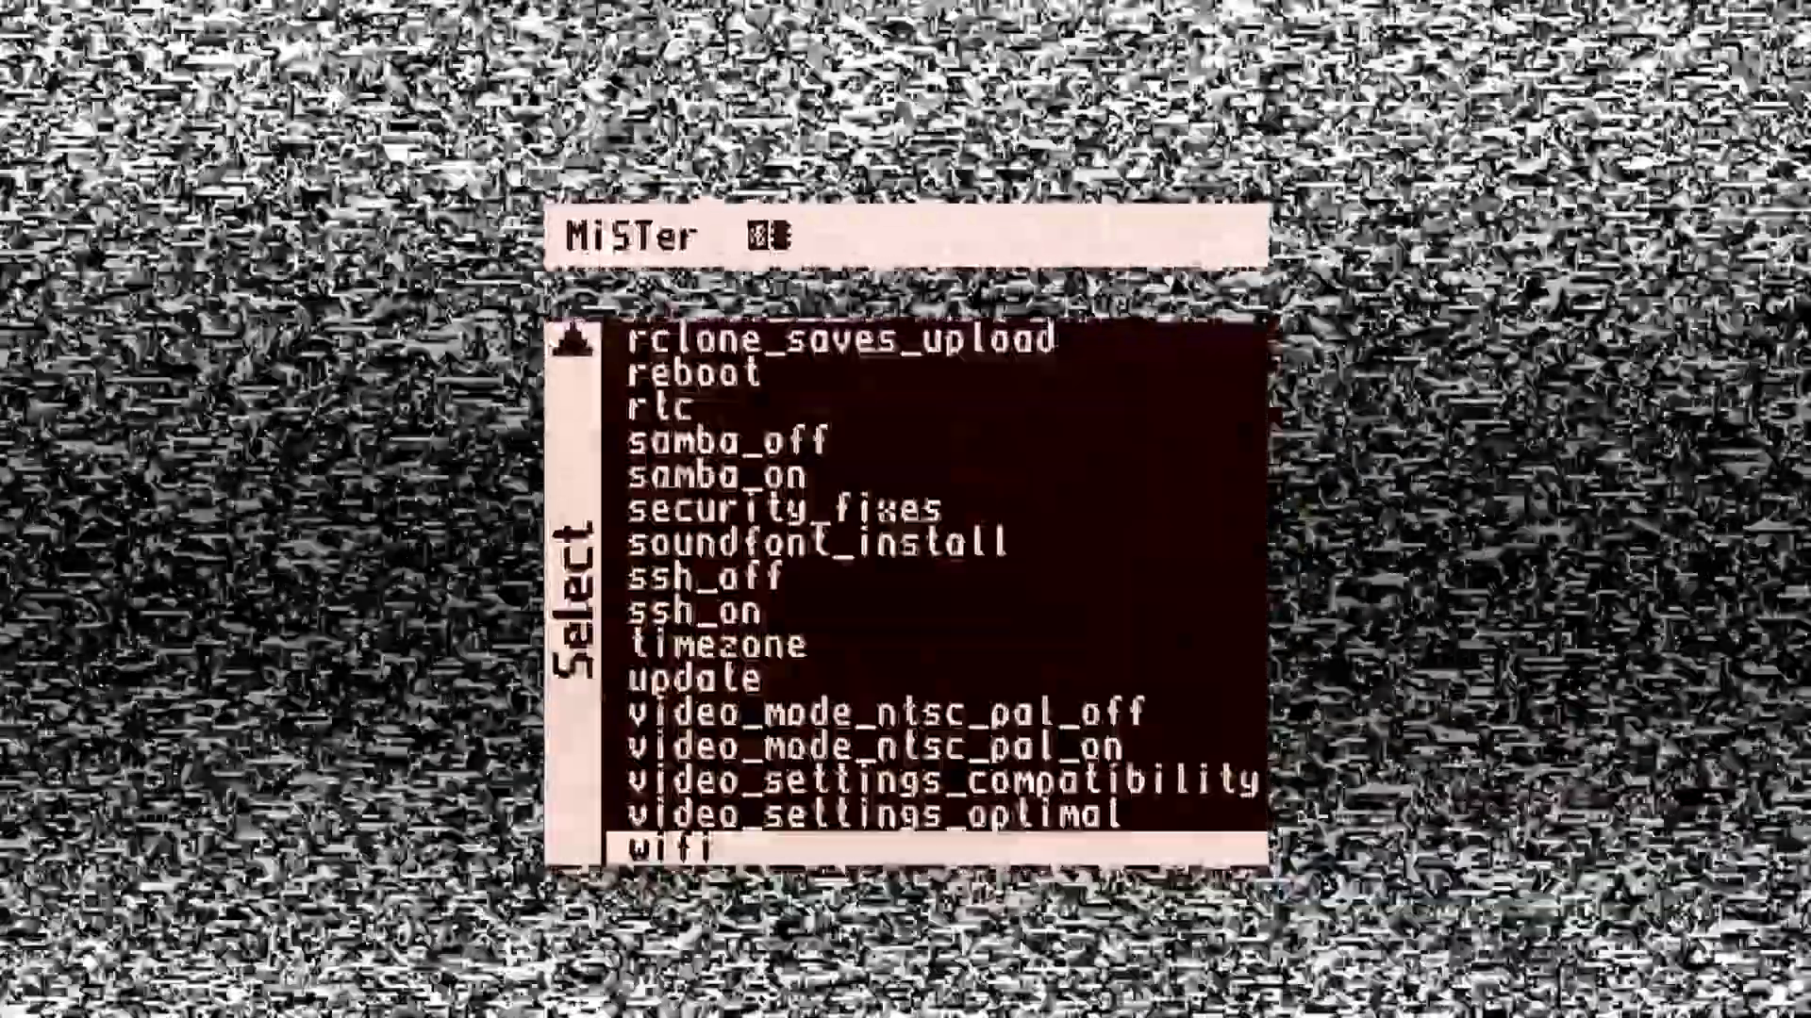
- Run the ini_settings script
key(Down)
key(Down)
key(Down)
key(Down)
key(Down)
key(Down)
key(Down)
key(Down)
key(Down)
key(Down)
key(Down)
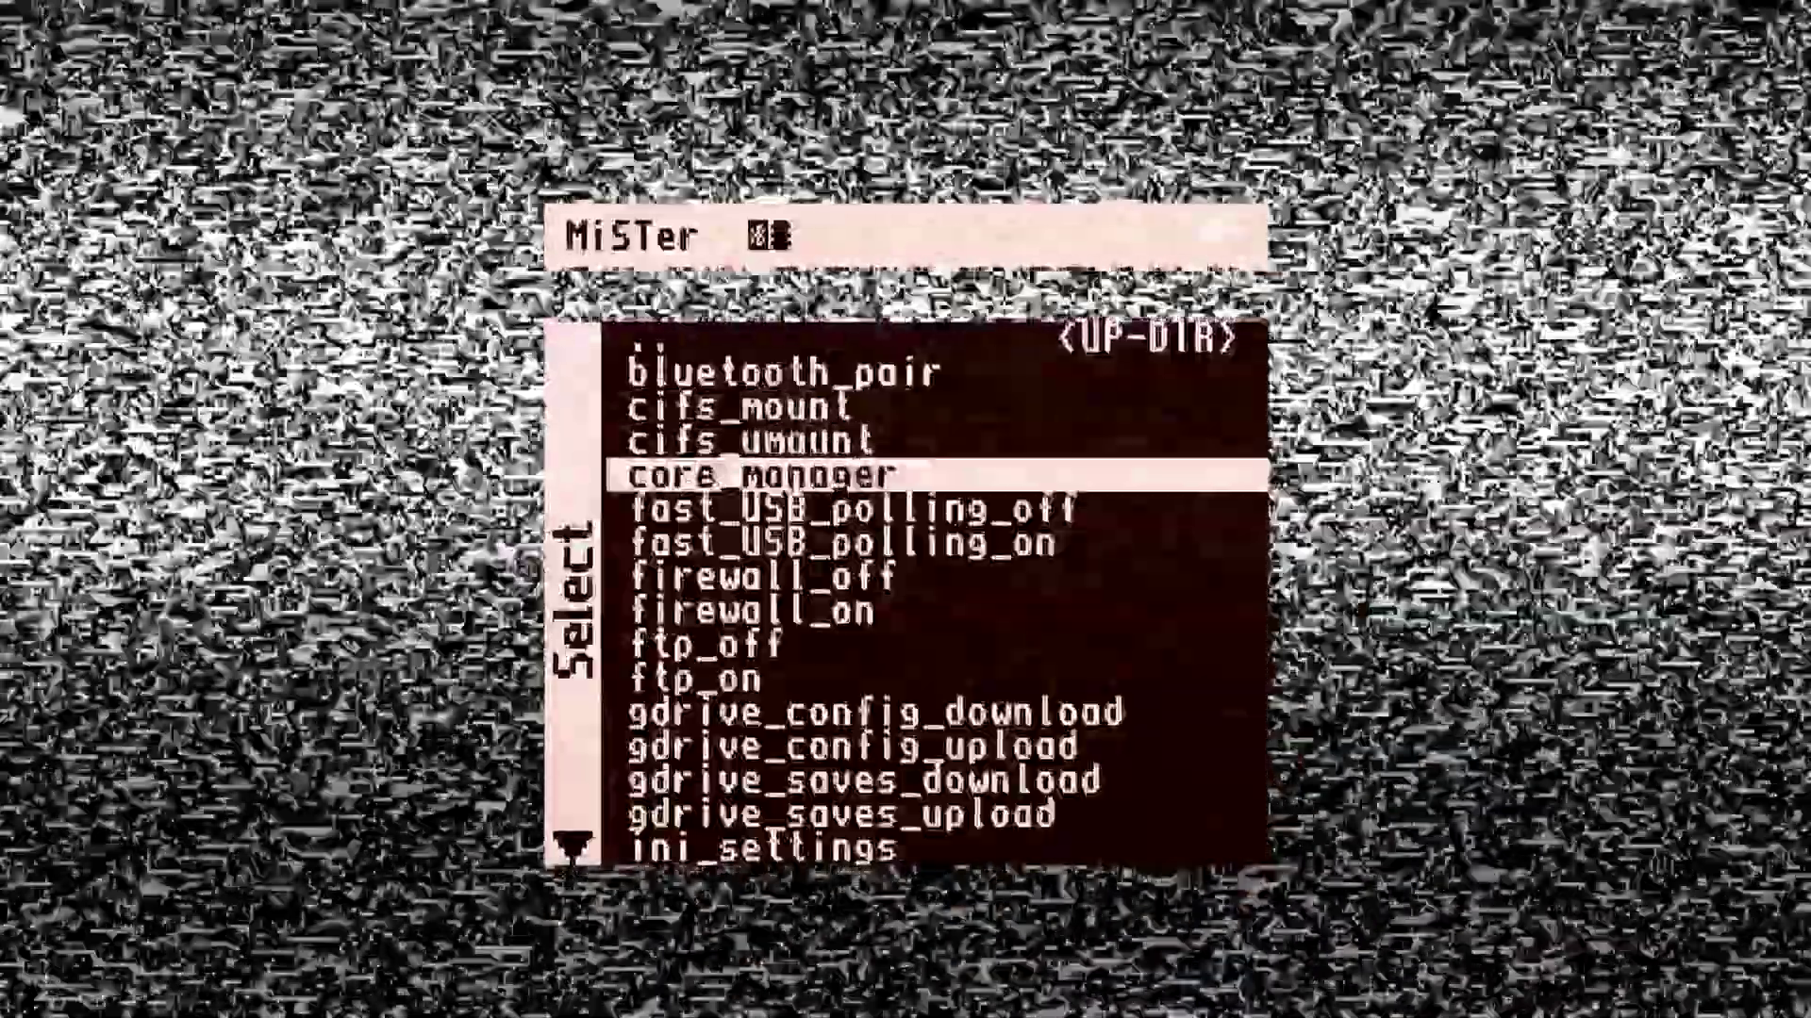
key(Down)
key(Down)
key(Down)
key(Down)
key(Down)
key(Down)
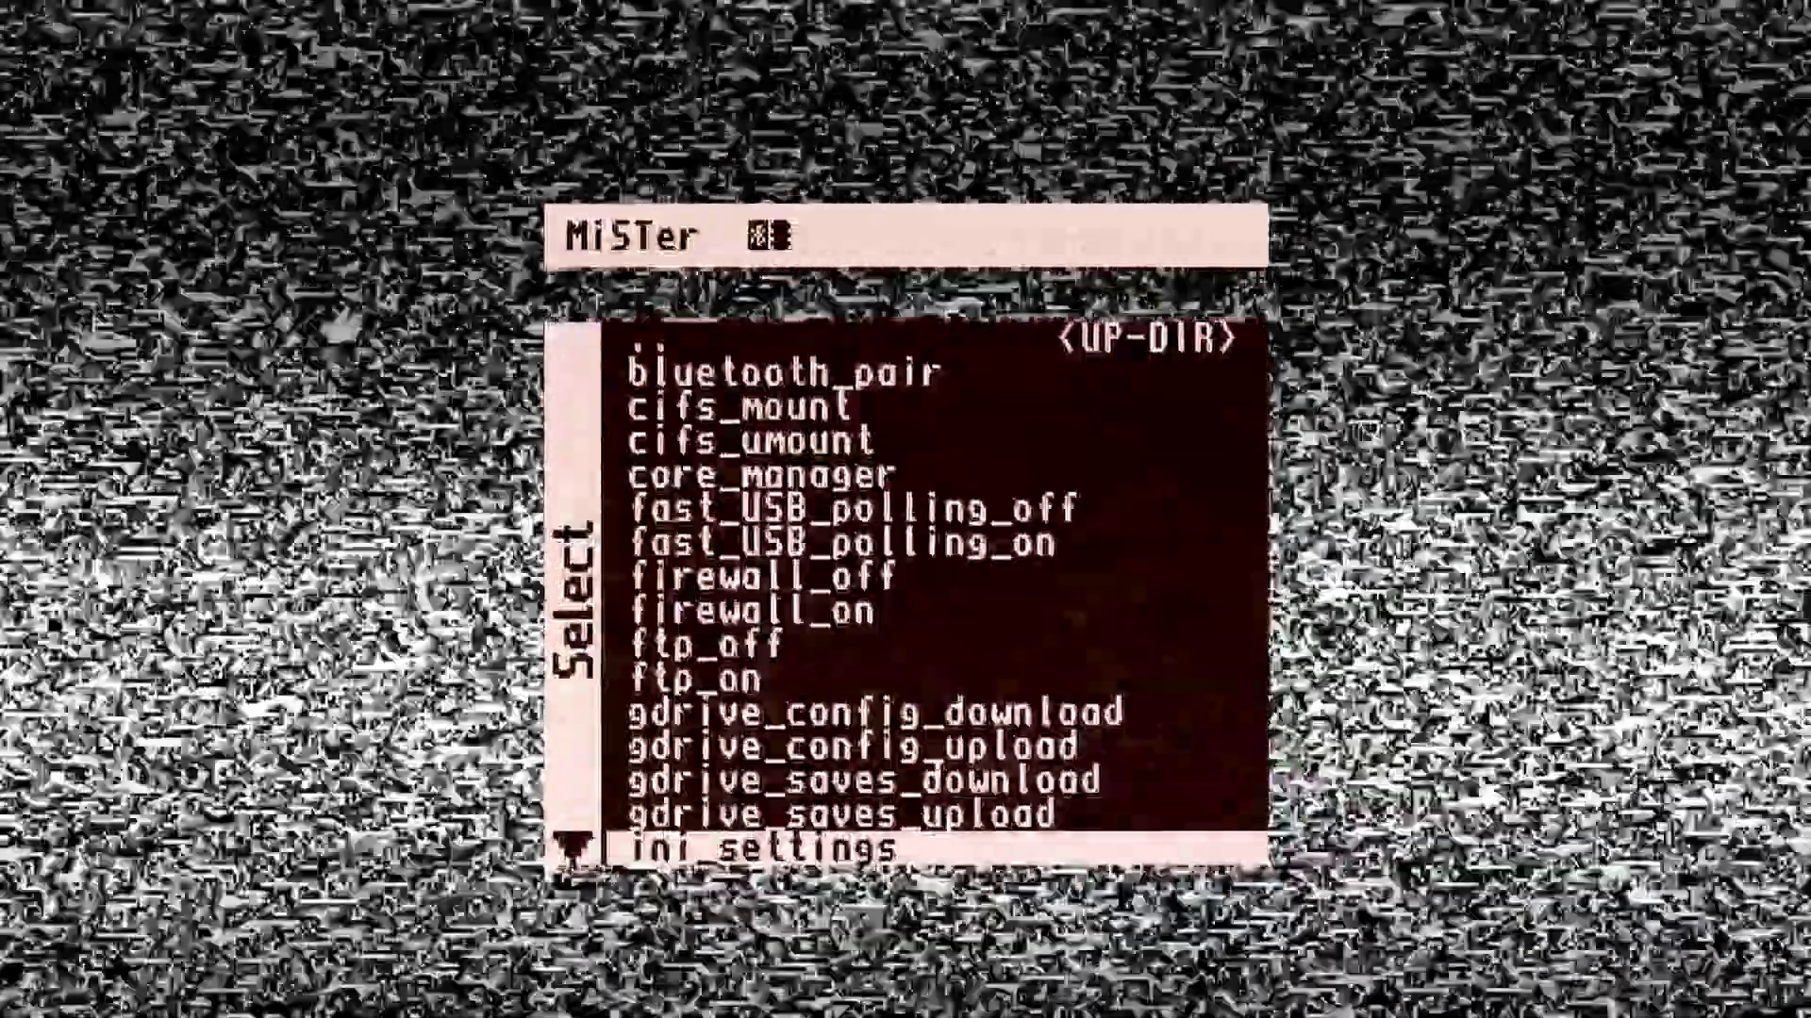
key(Return)
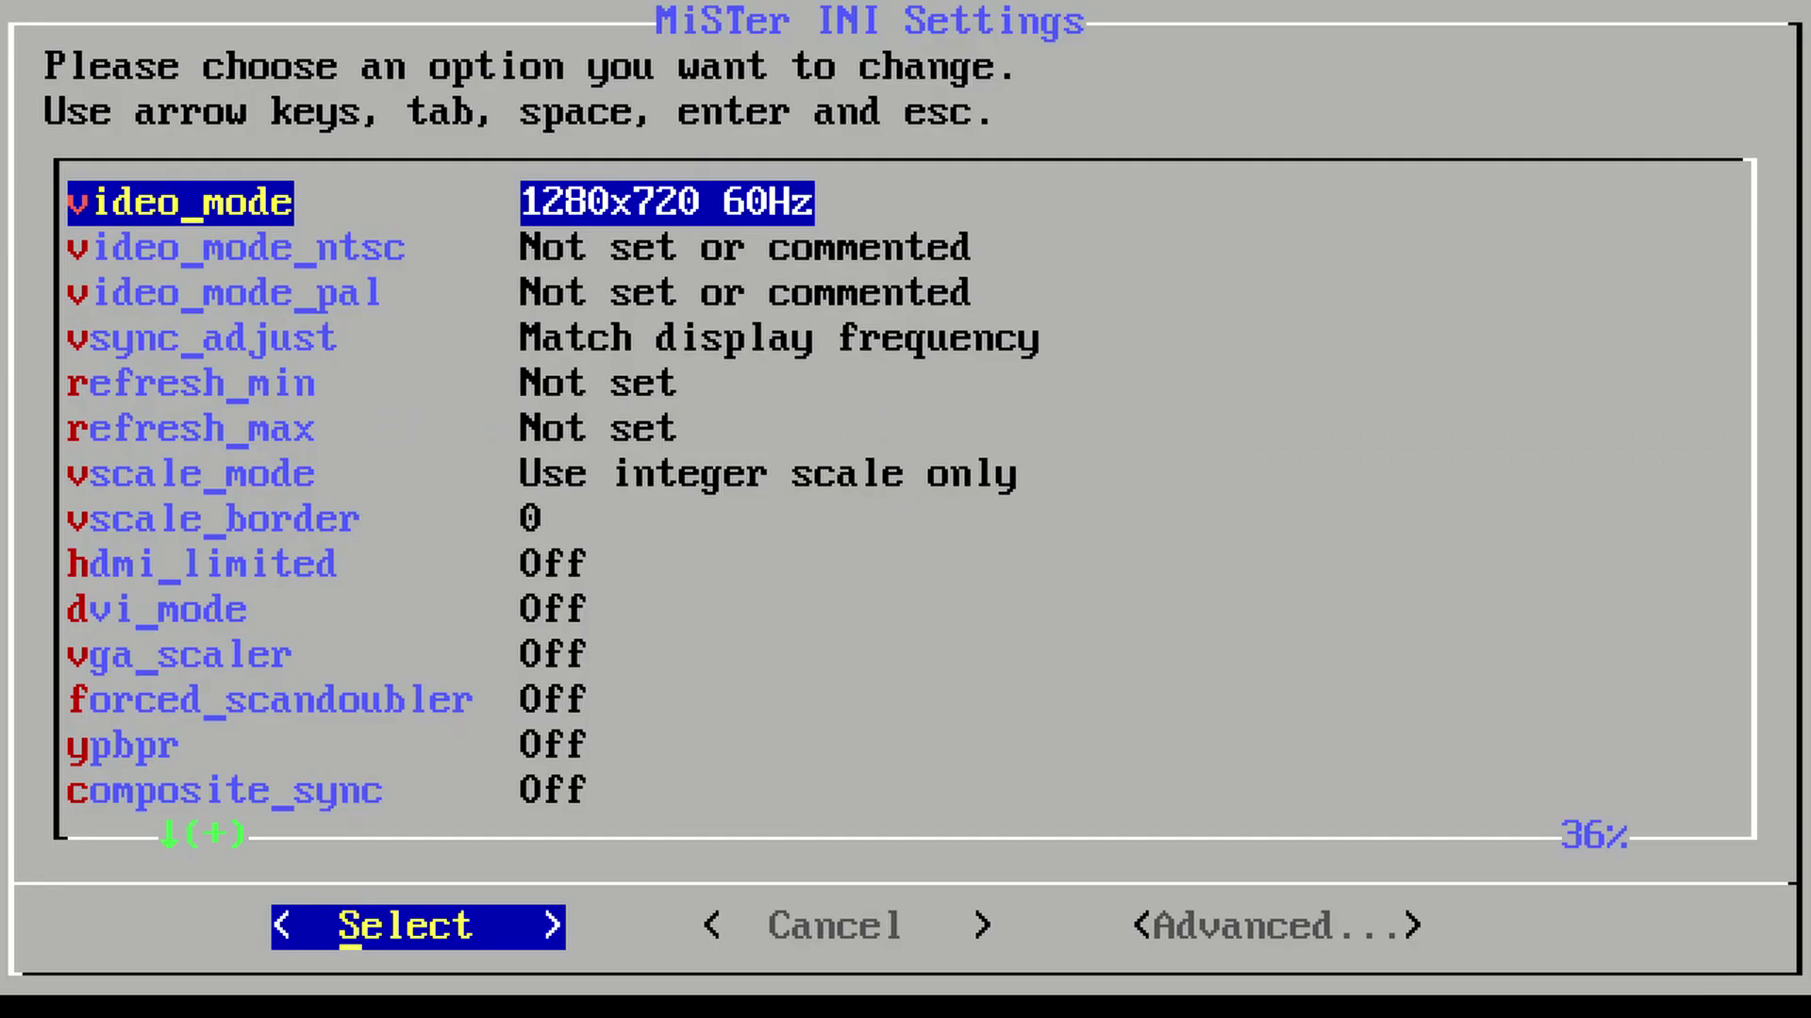
- Review the configurable INI options and their descriptions, from video_mode_ntsc down to bootcore_timeout
key(Down)
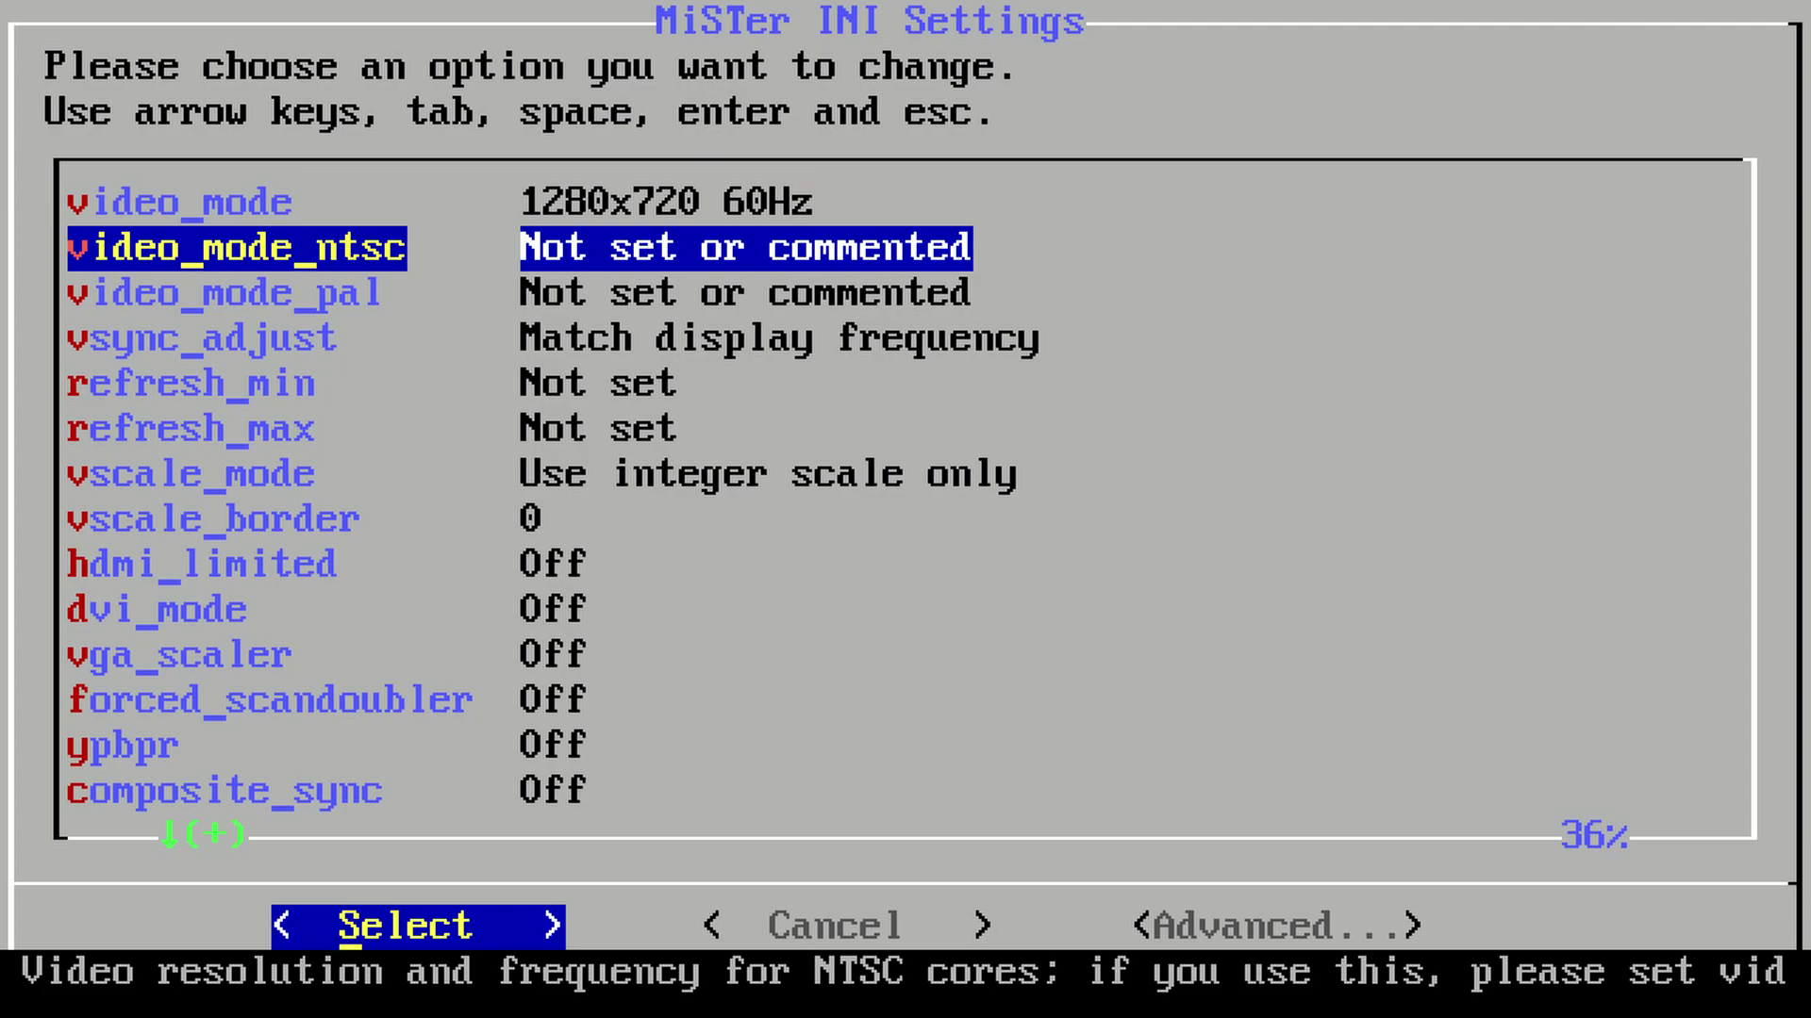
key(Down)
key(Down)
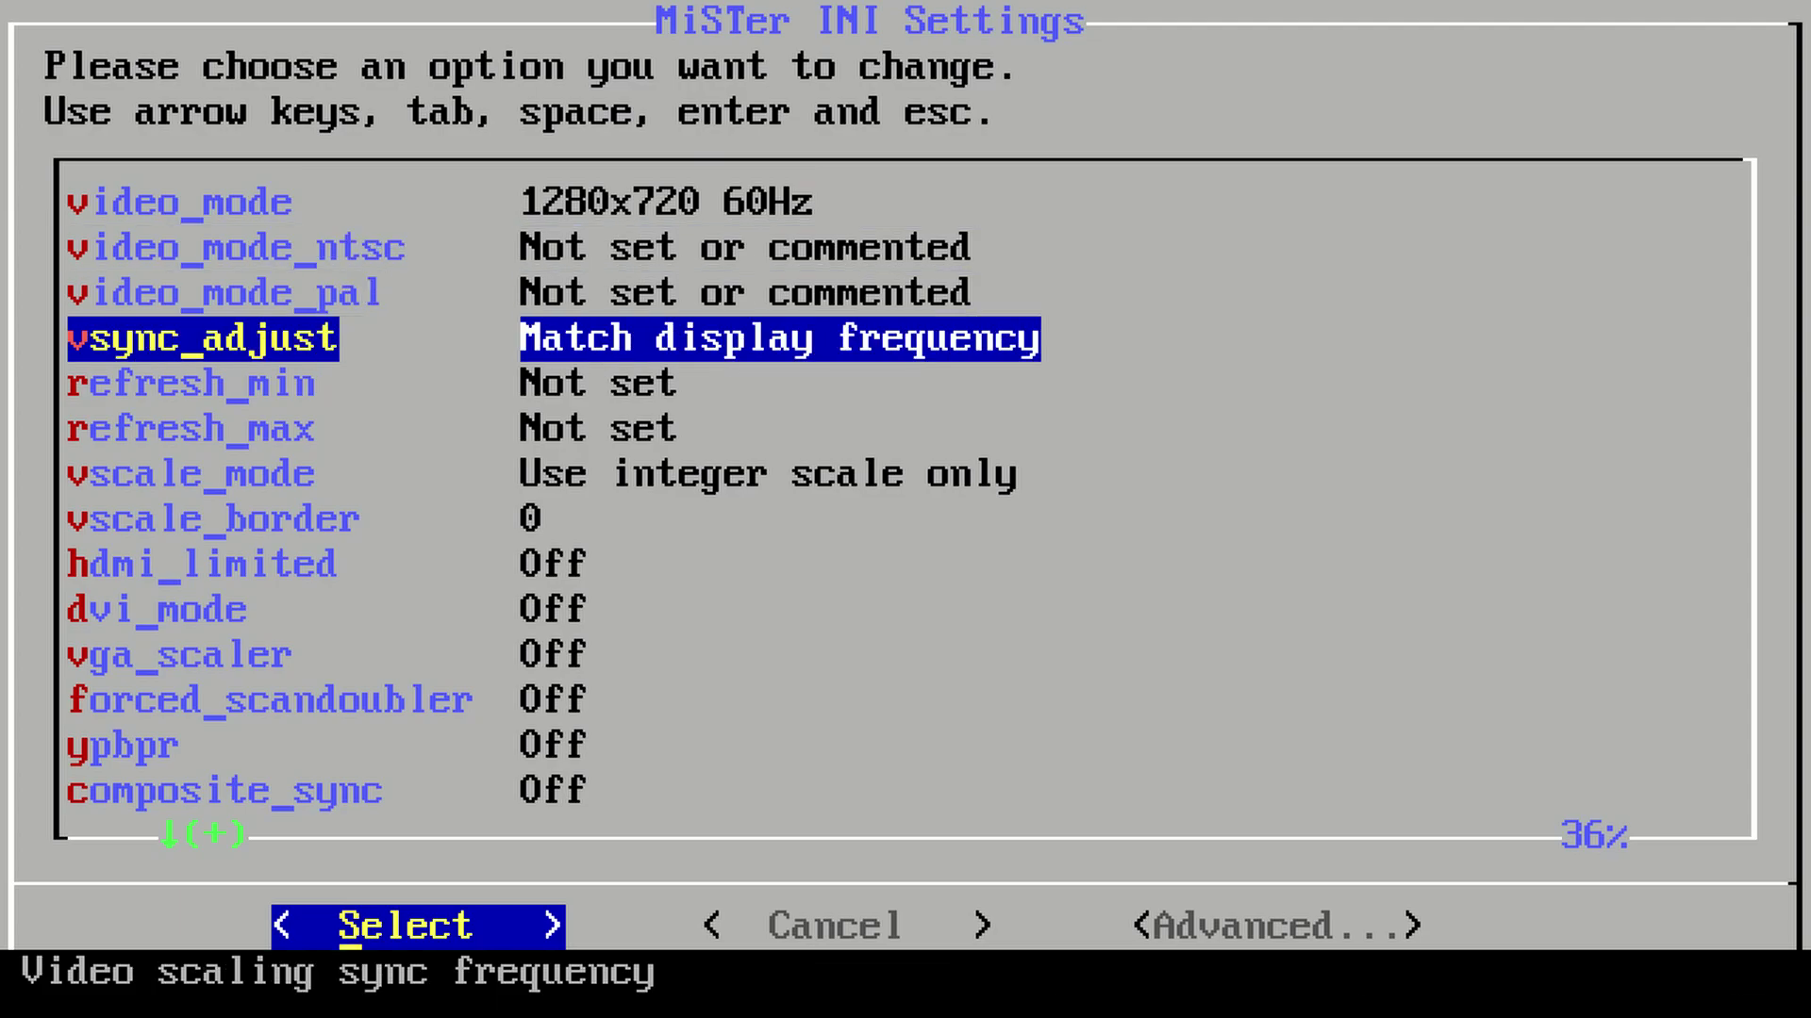
key(Down)
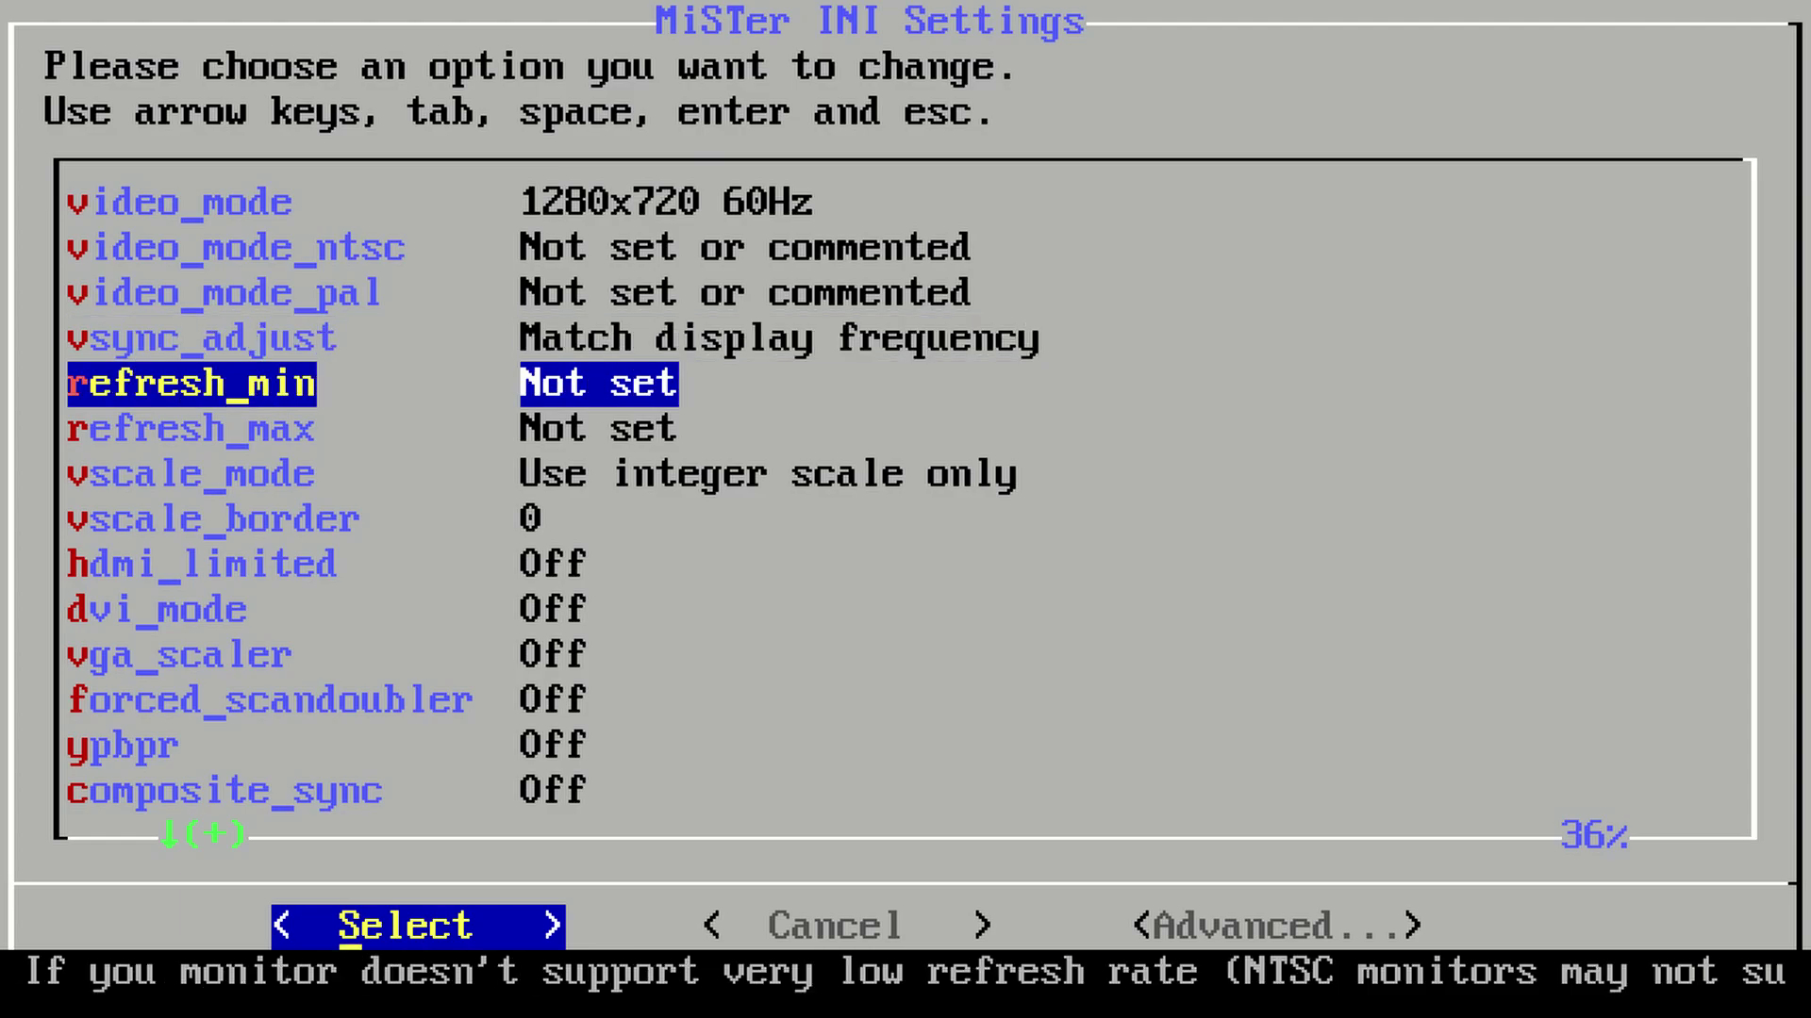
key(Down)
key(Down)
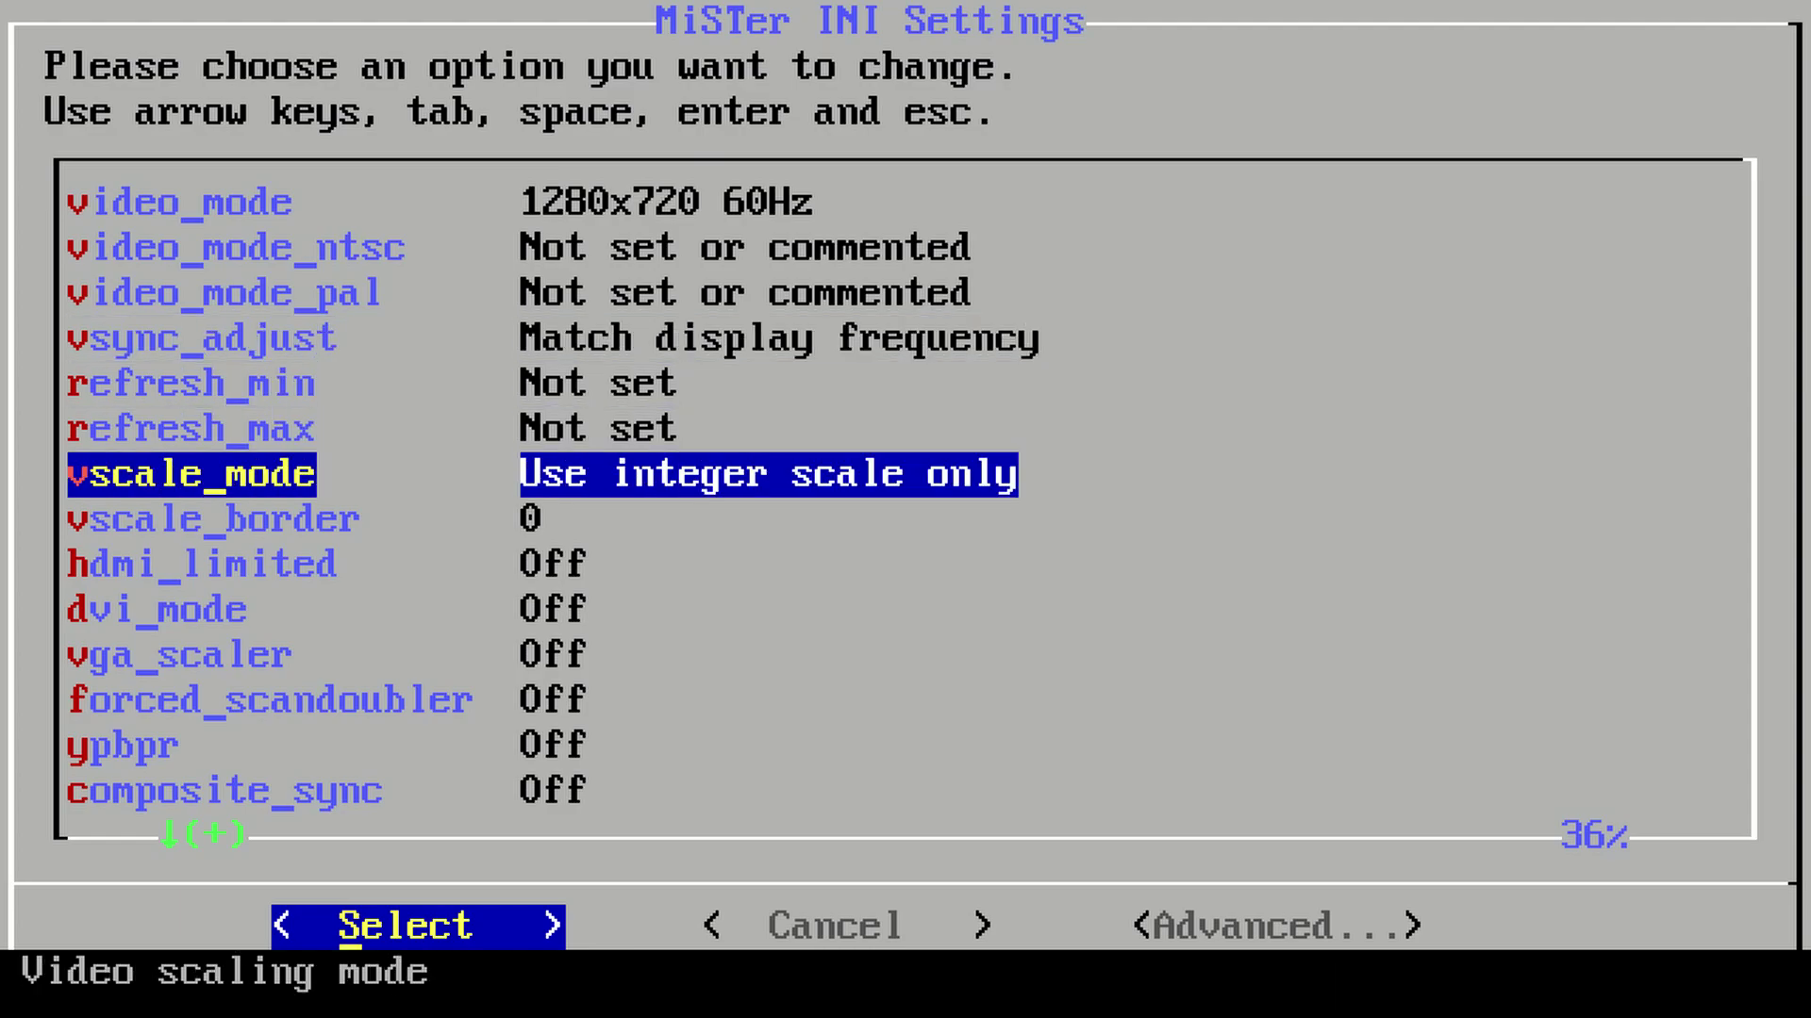
key(Down)
key(Down)
key(Down)
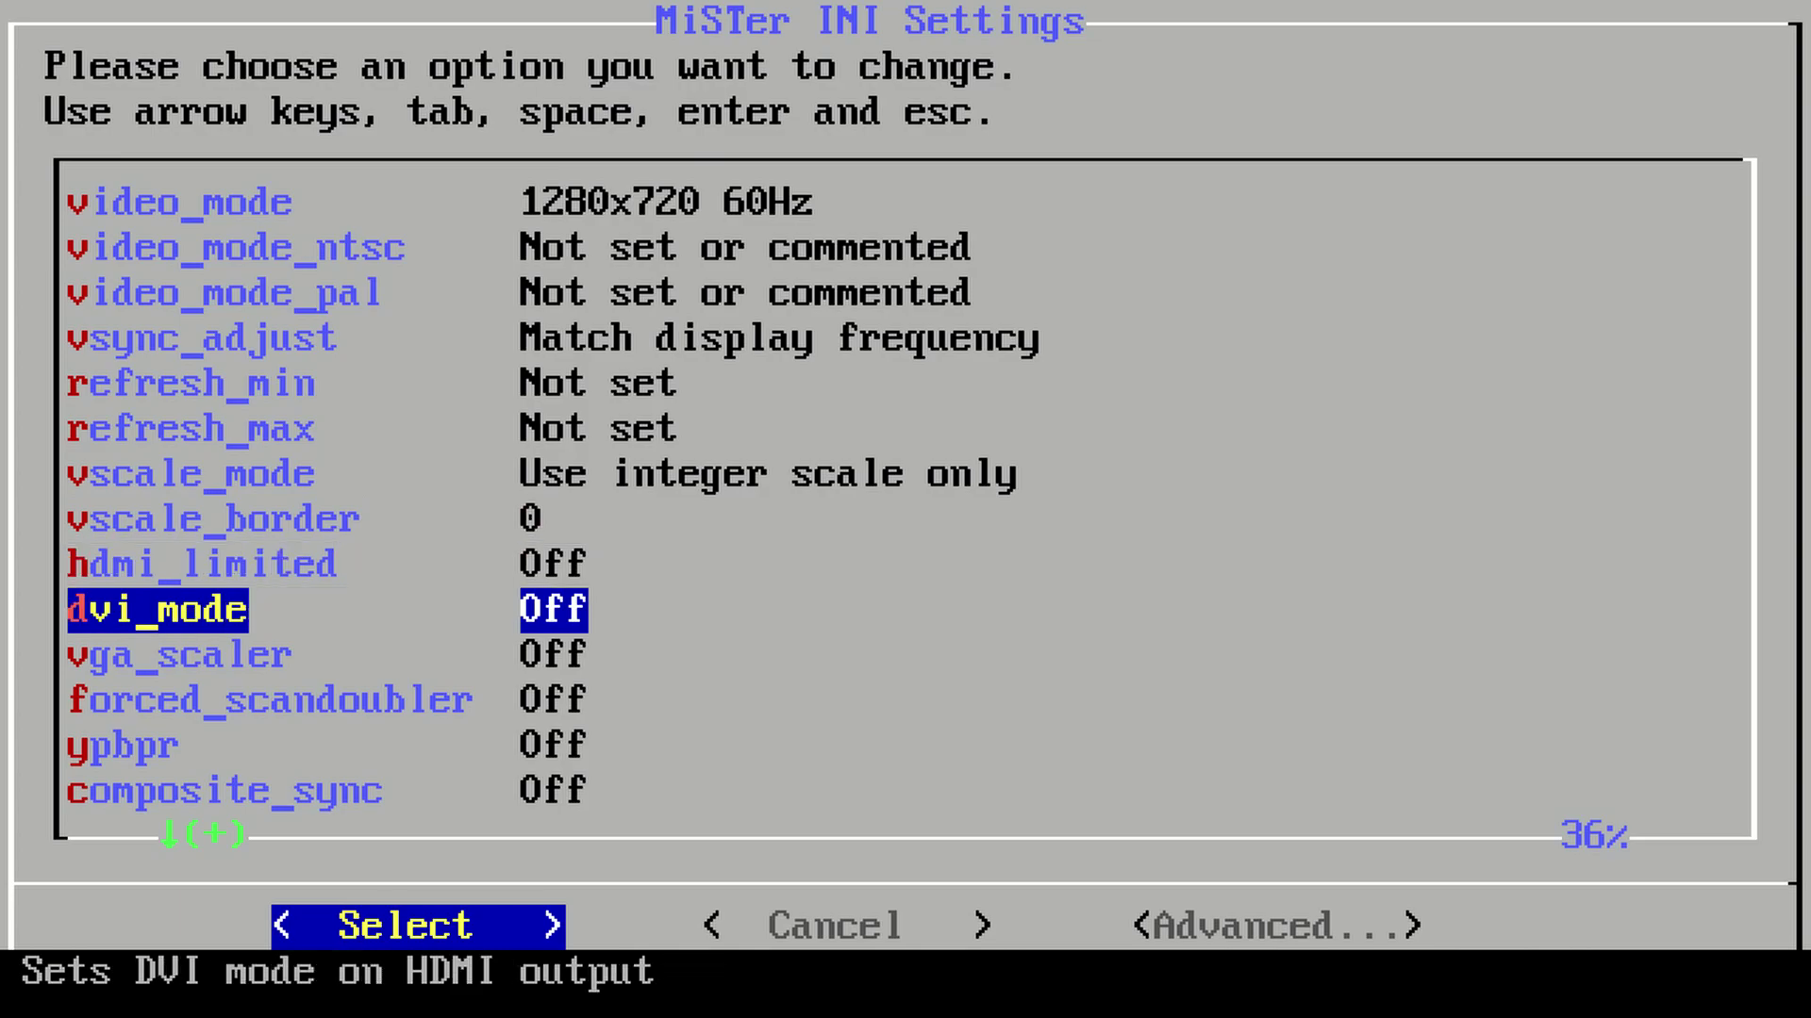
key(Down)
key(Down)
key(Down)
key(Down)
key(Down)
key(Down)
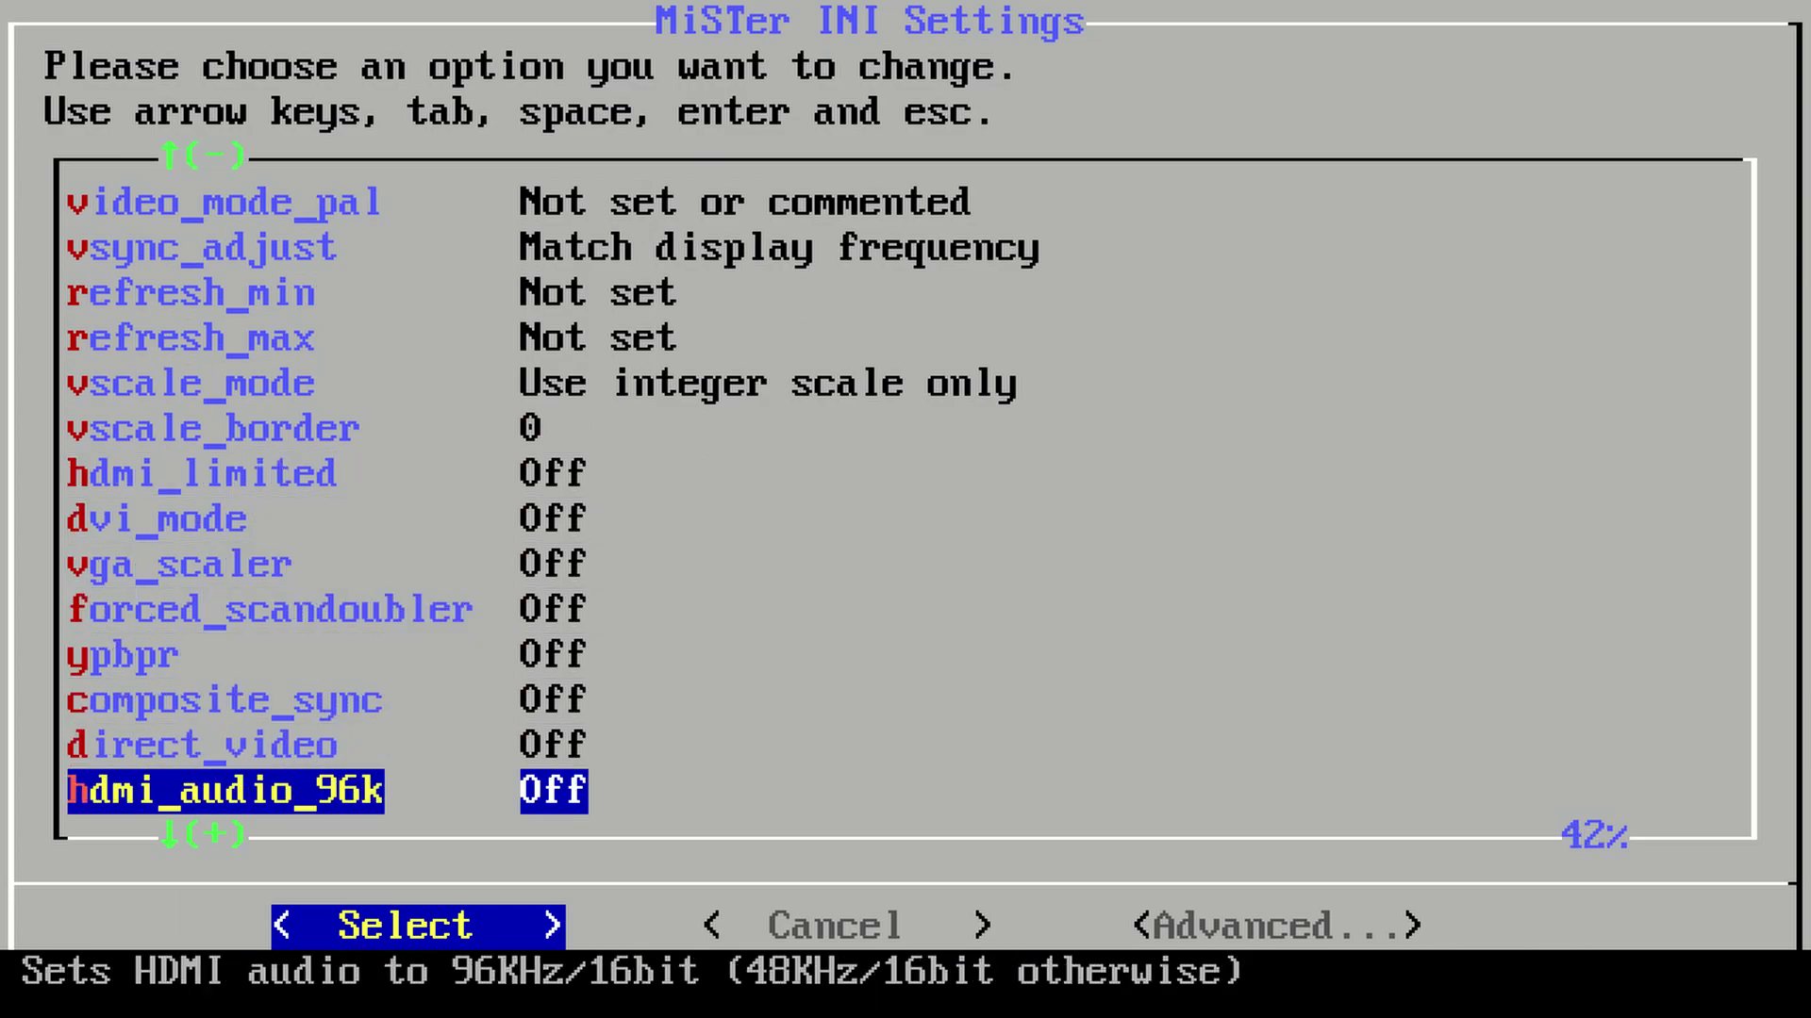
key(Down)
key(Down)
key(Down)
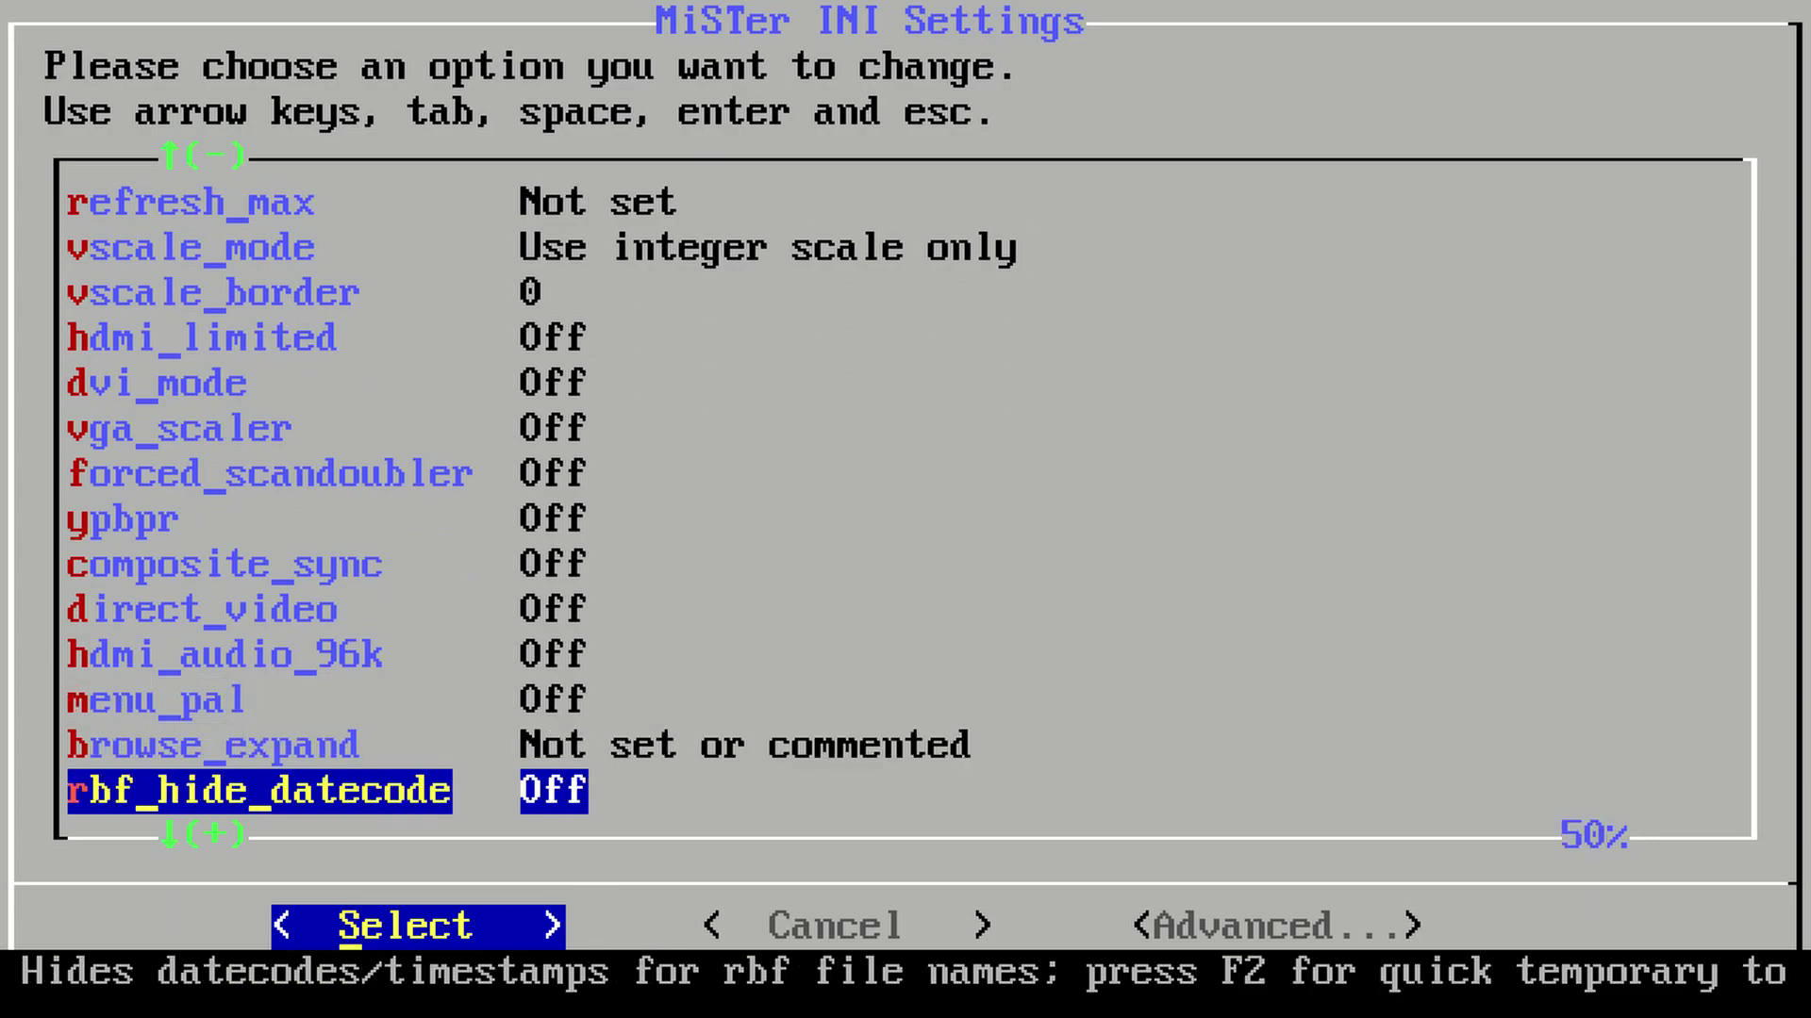
key(Down)
key(Down)
key(Down)
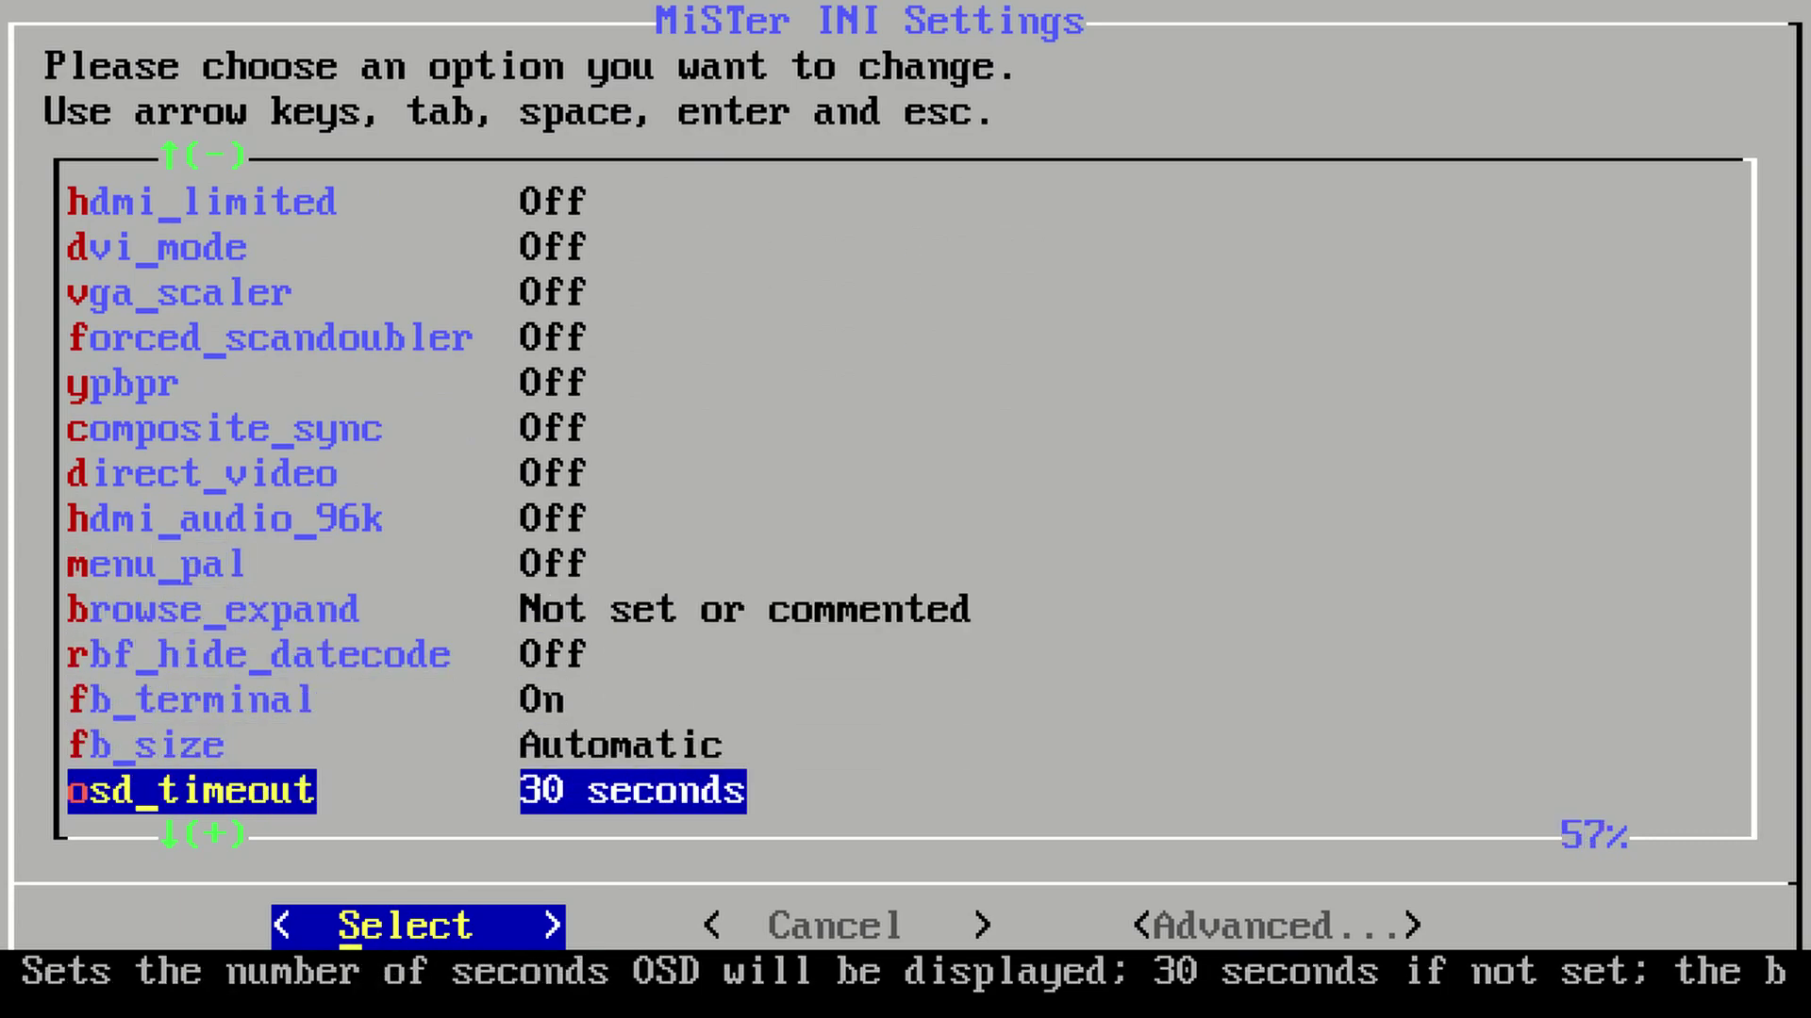
key(Down)
key(Down)
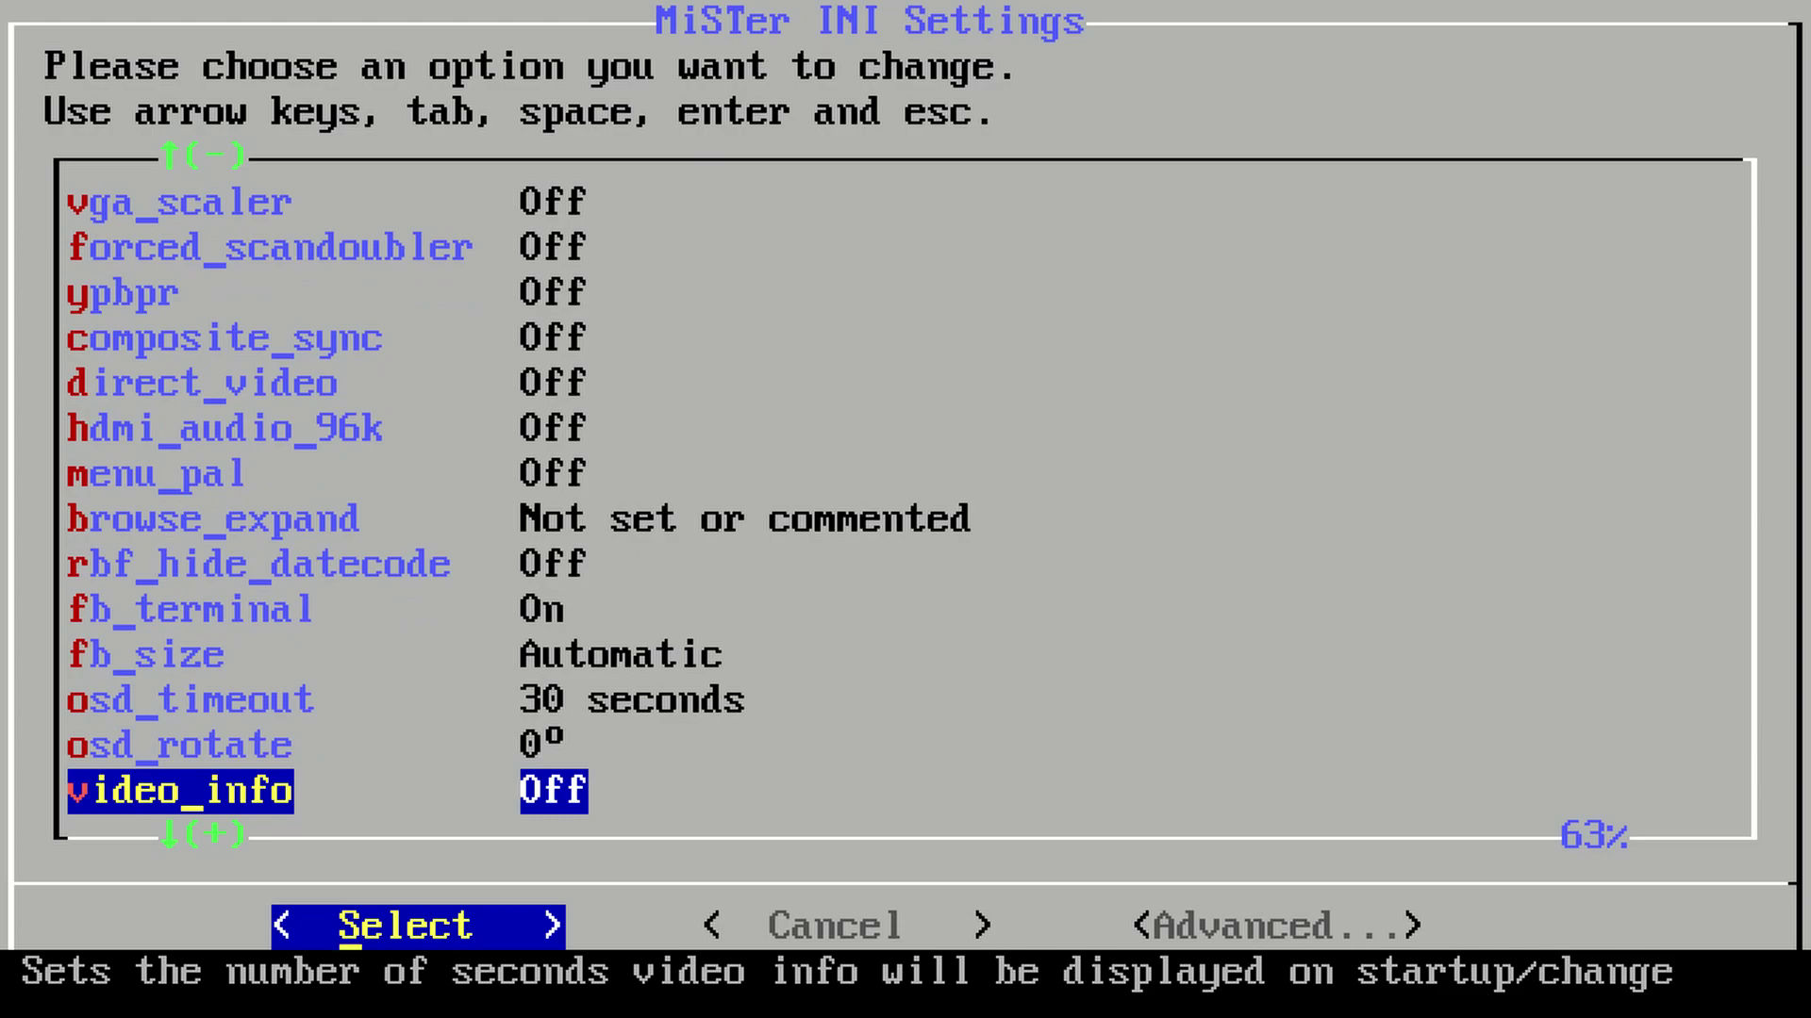
key(Down)
key(Down)
key(Down)
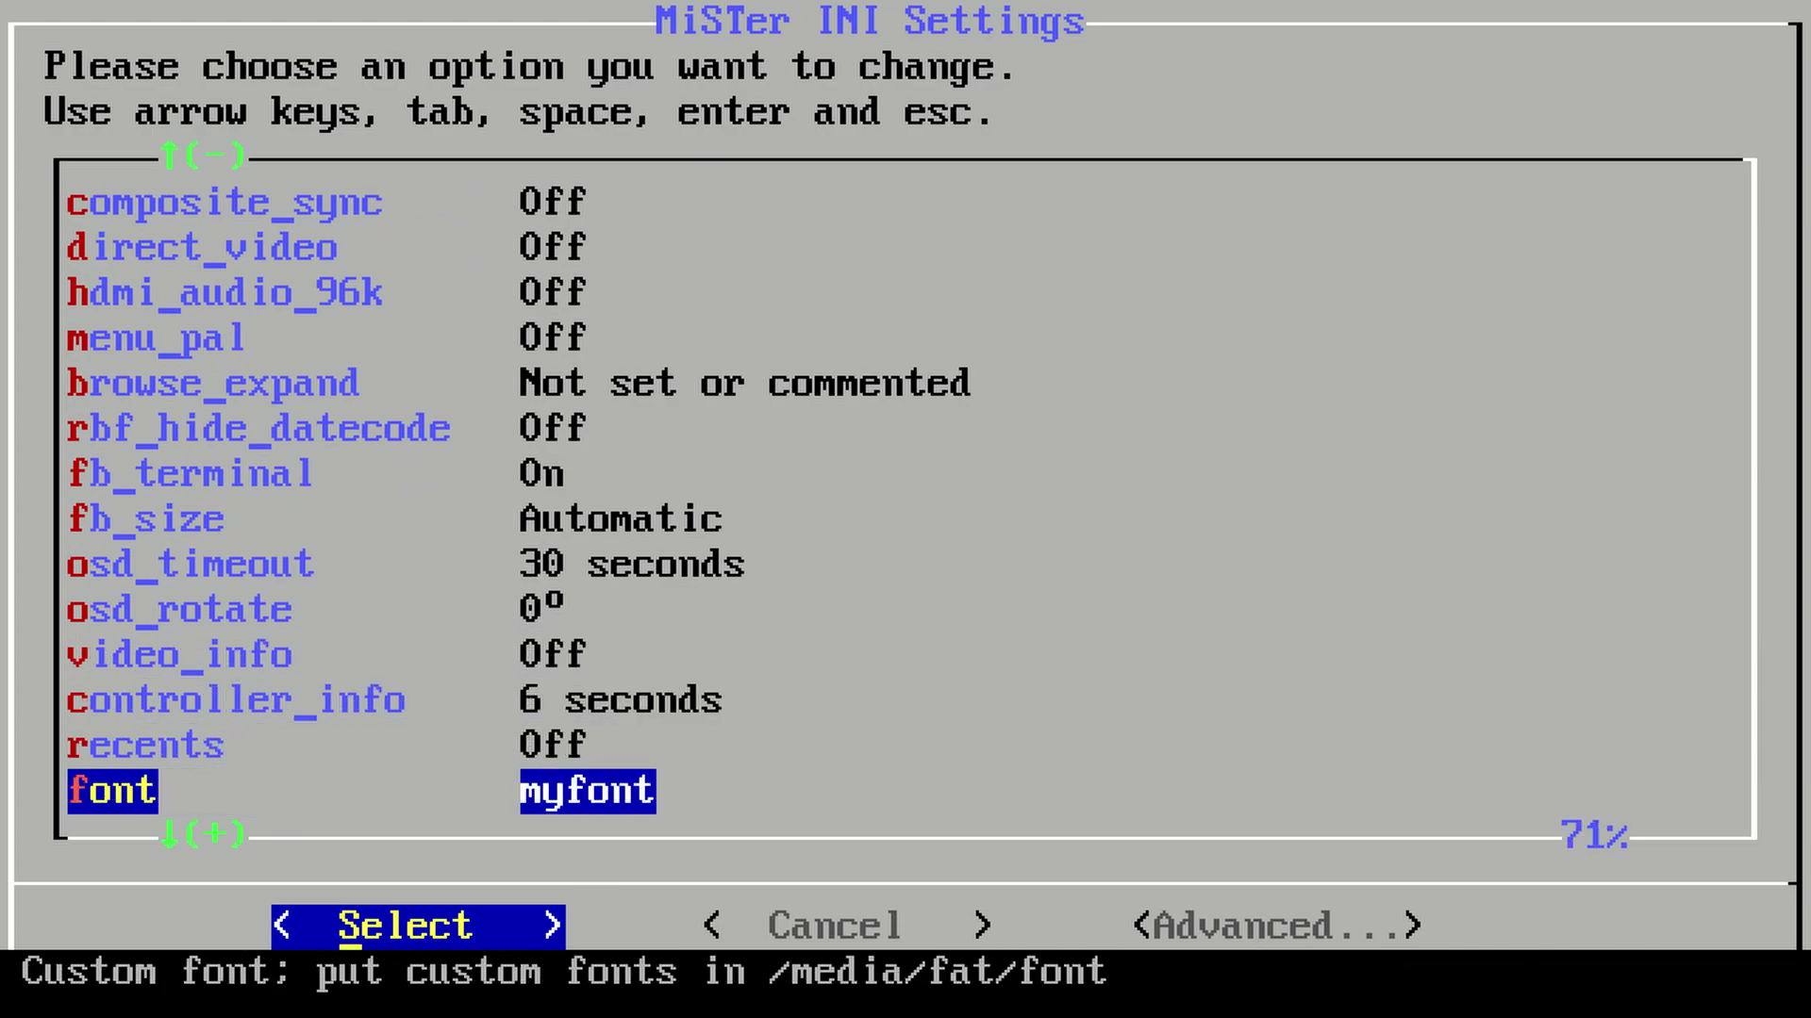
key(Down)
key(Down)
key(Down)
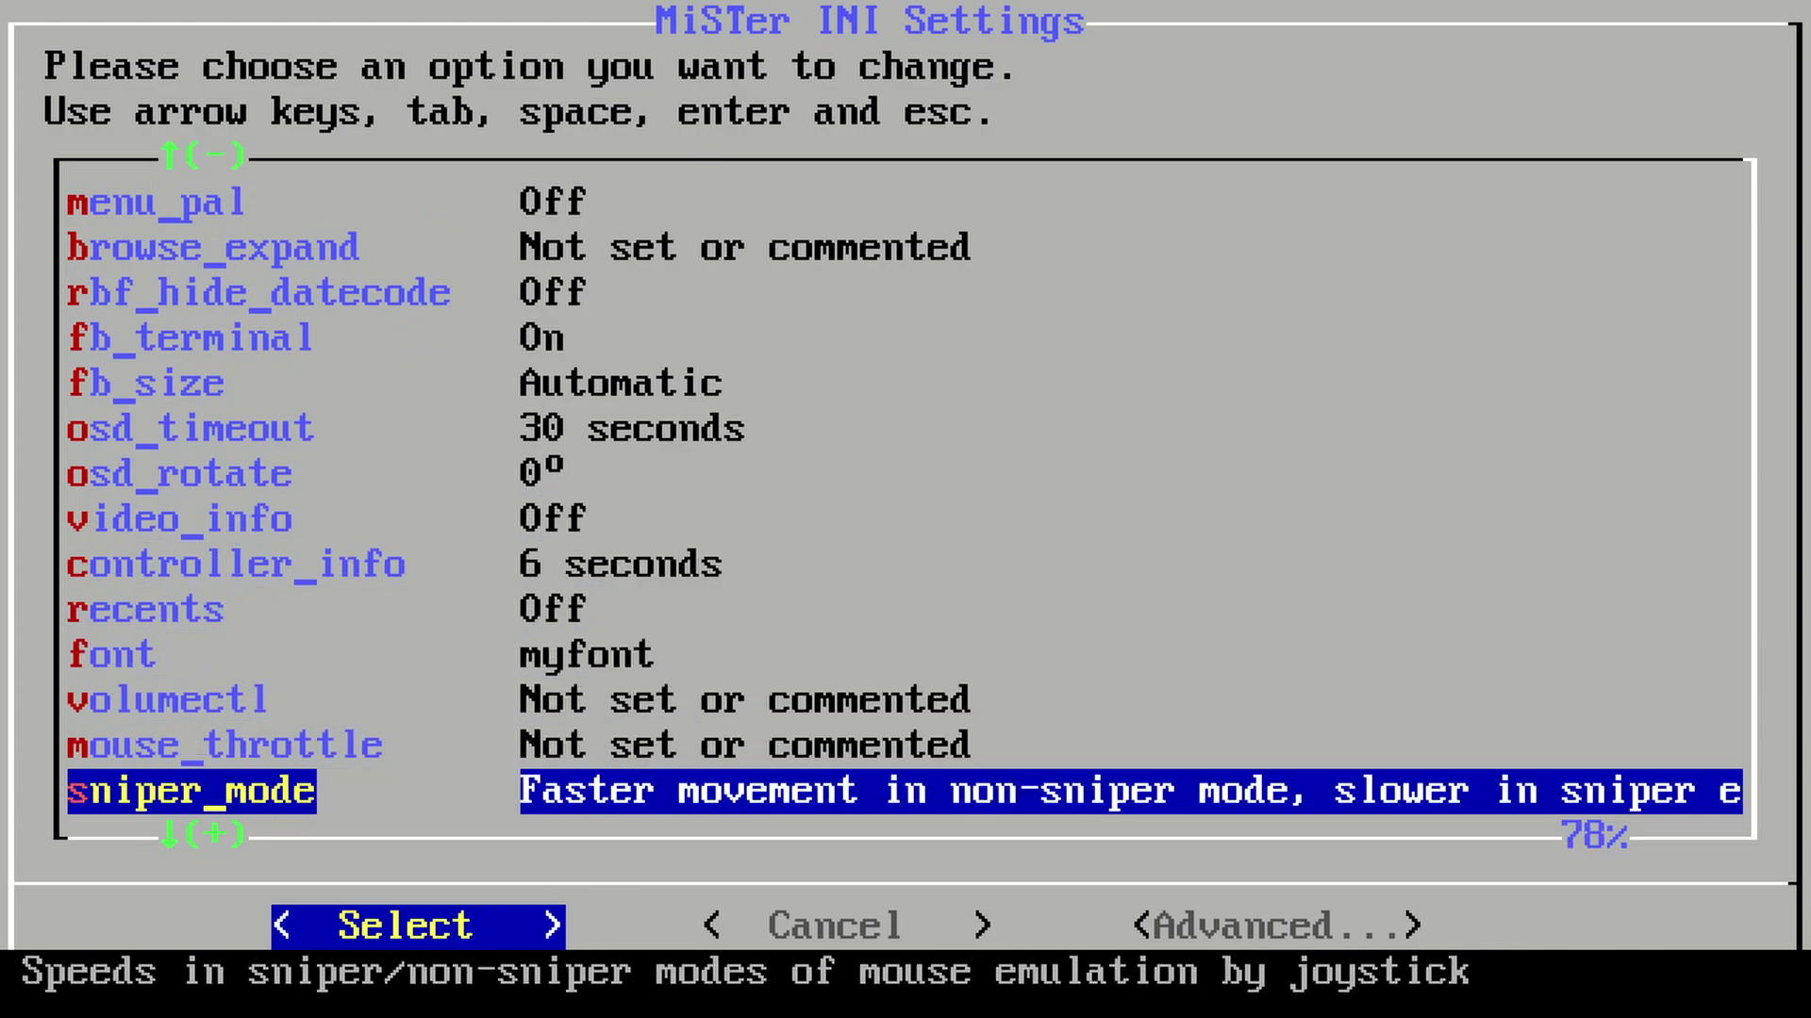
key(Down)
key(Down)
key(Down)
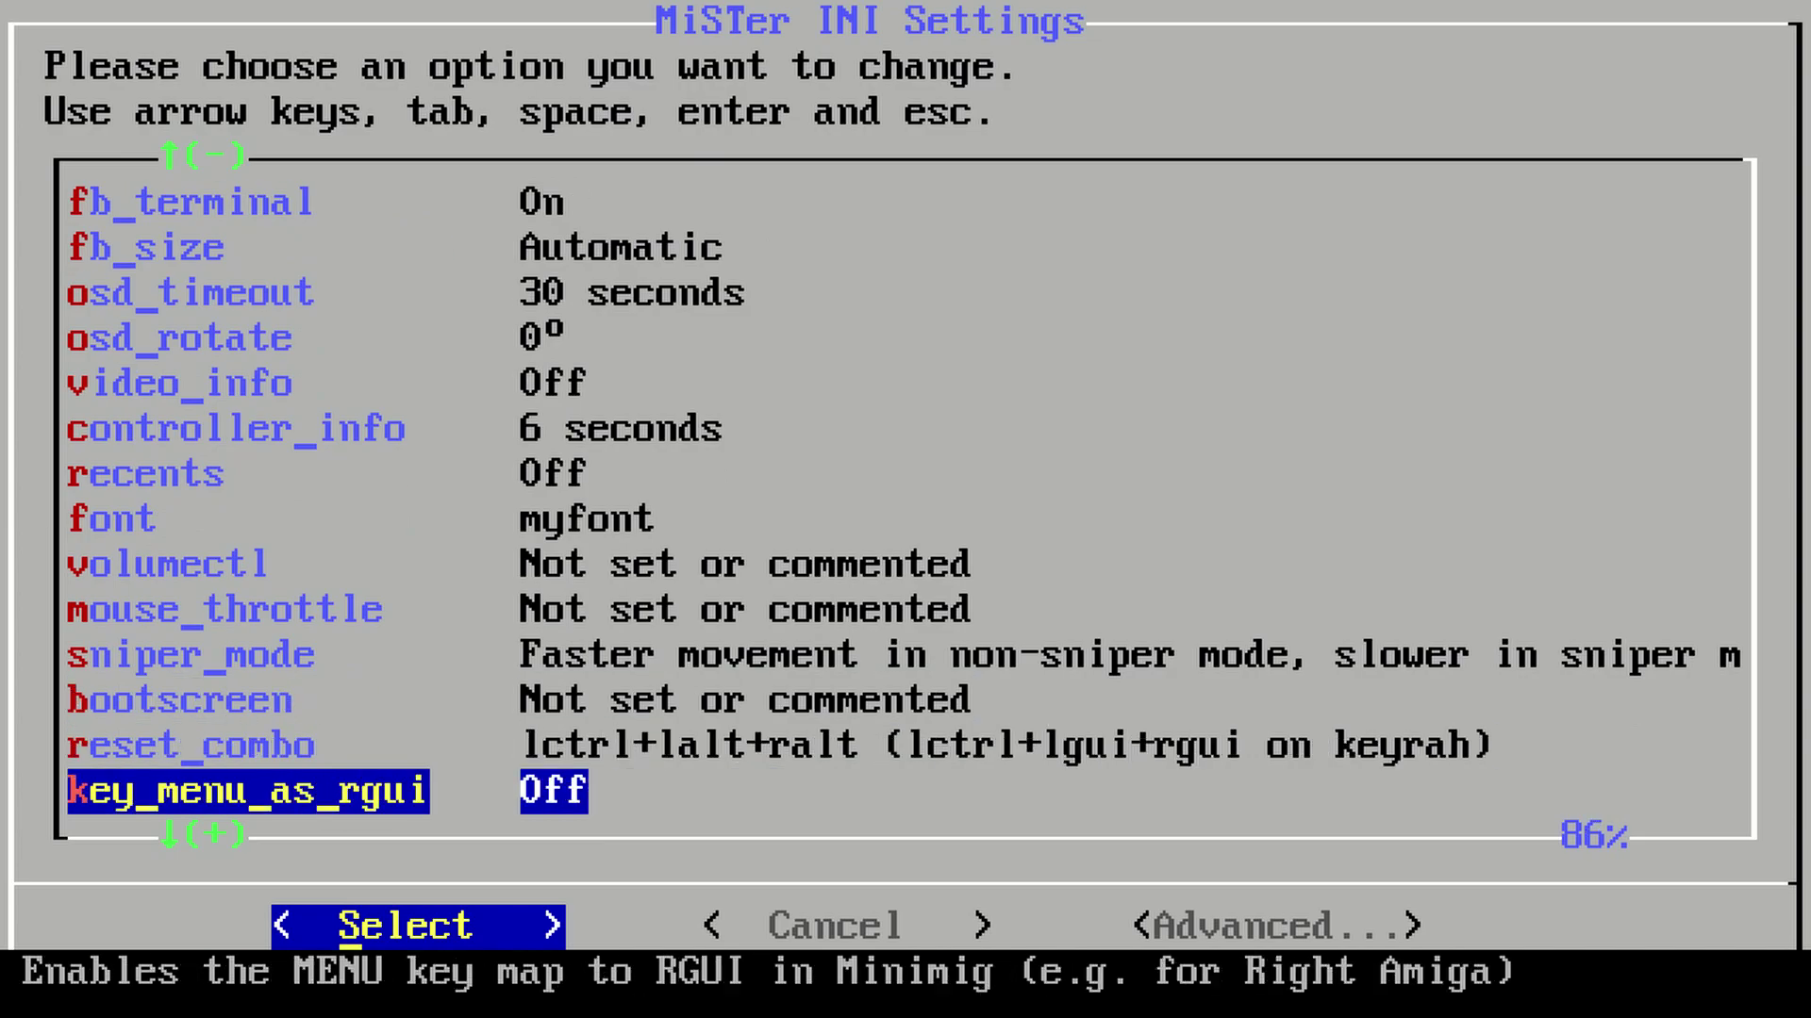
key(Down)
key(Down)
key(Down)
key(Down)
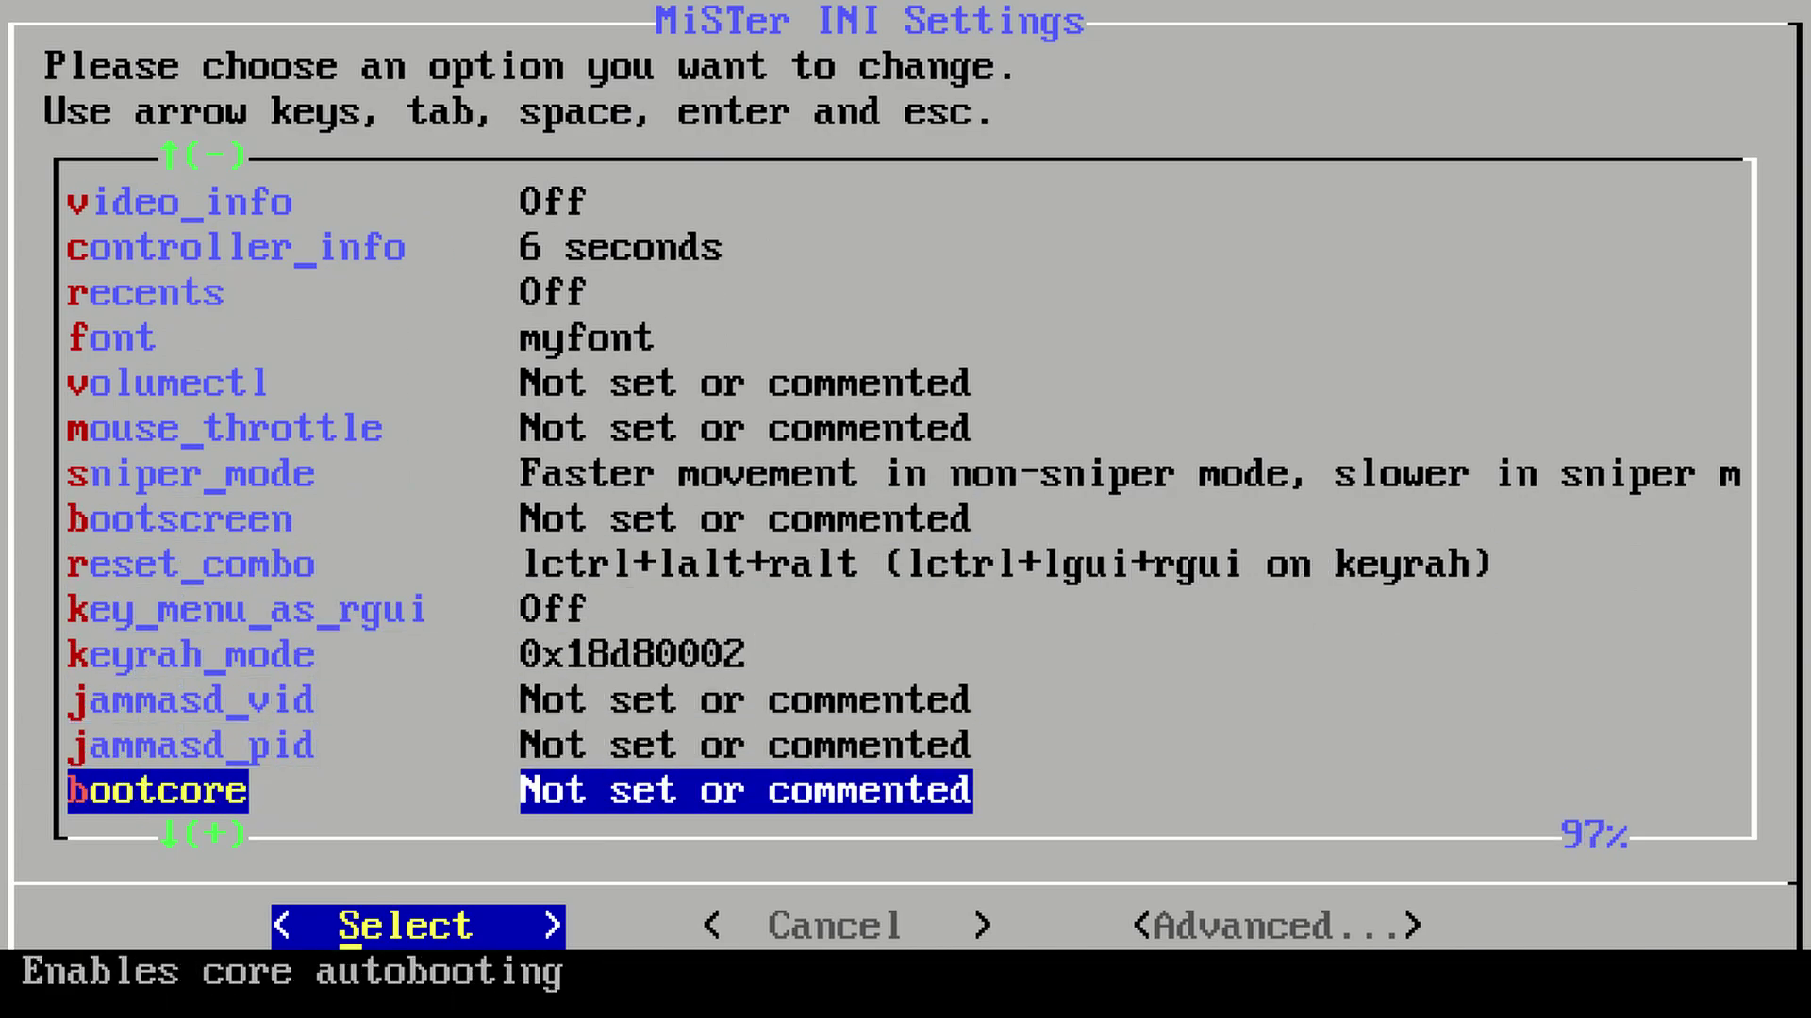
key(Down)
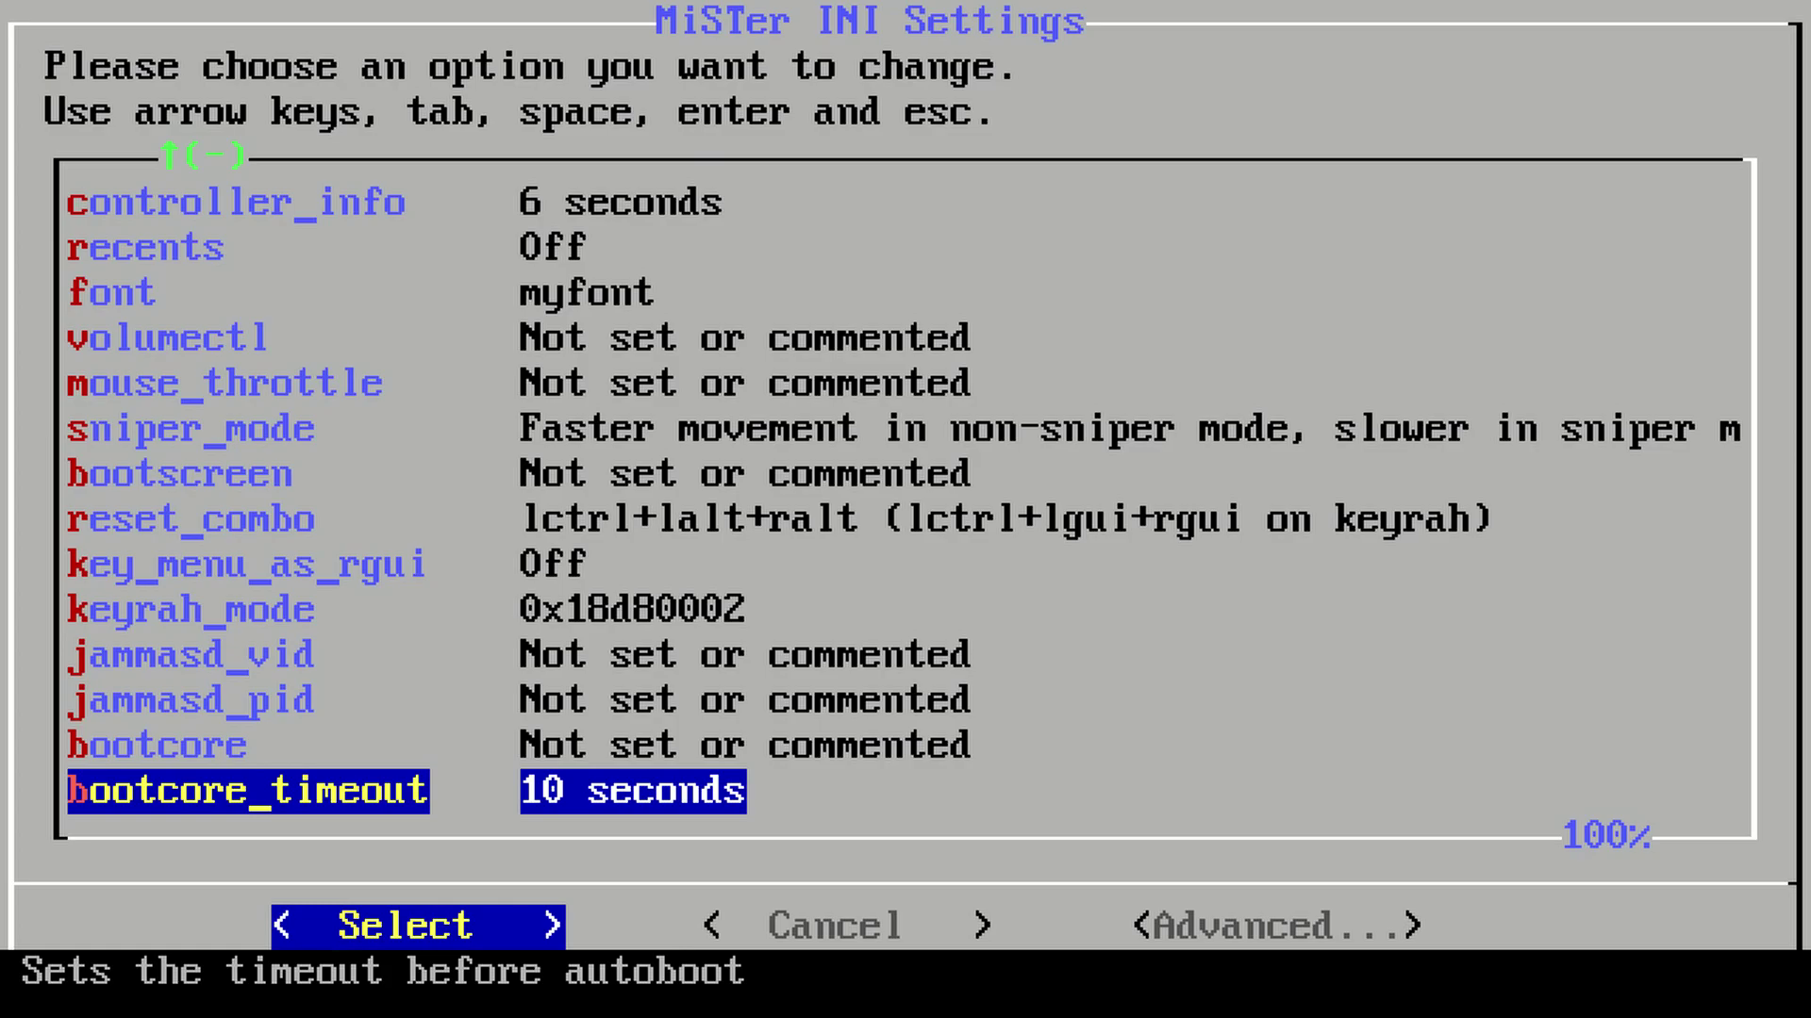
- Return to the start of the options and open the video_mode setting
key(Up)
key(Home)
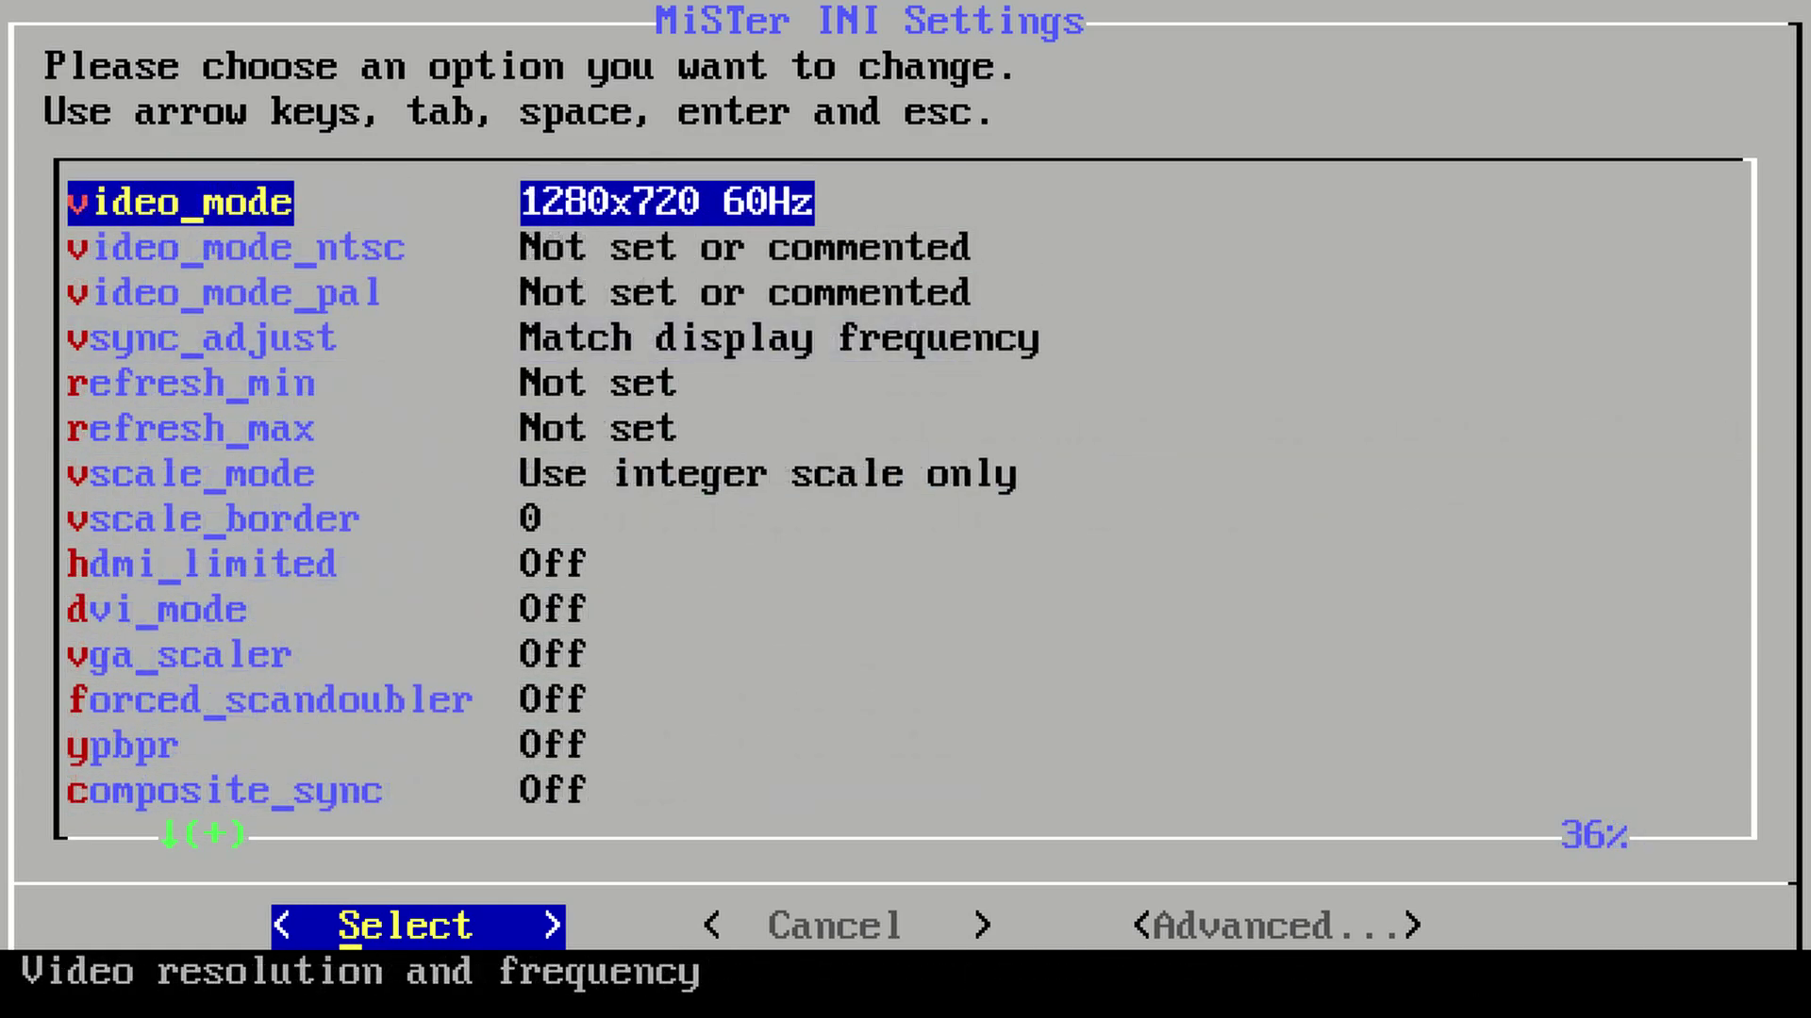
key(Down)
key(Up)
key(Return)
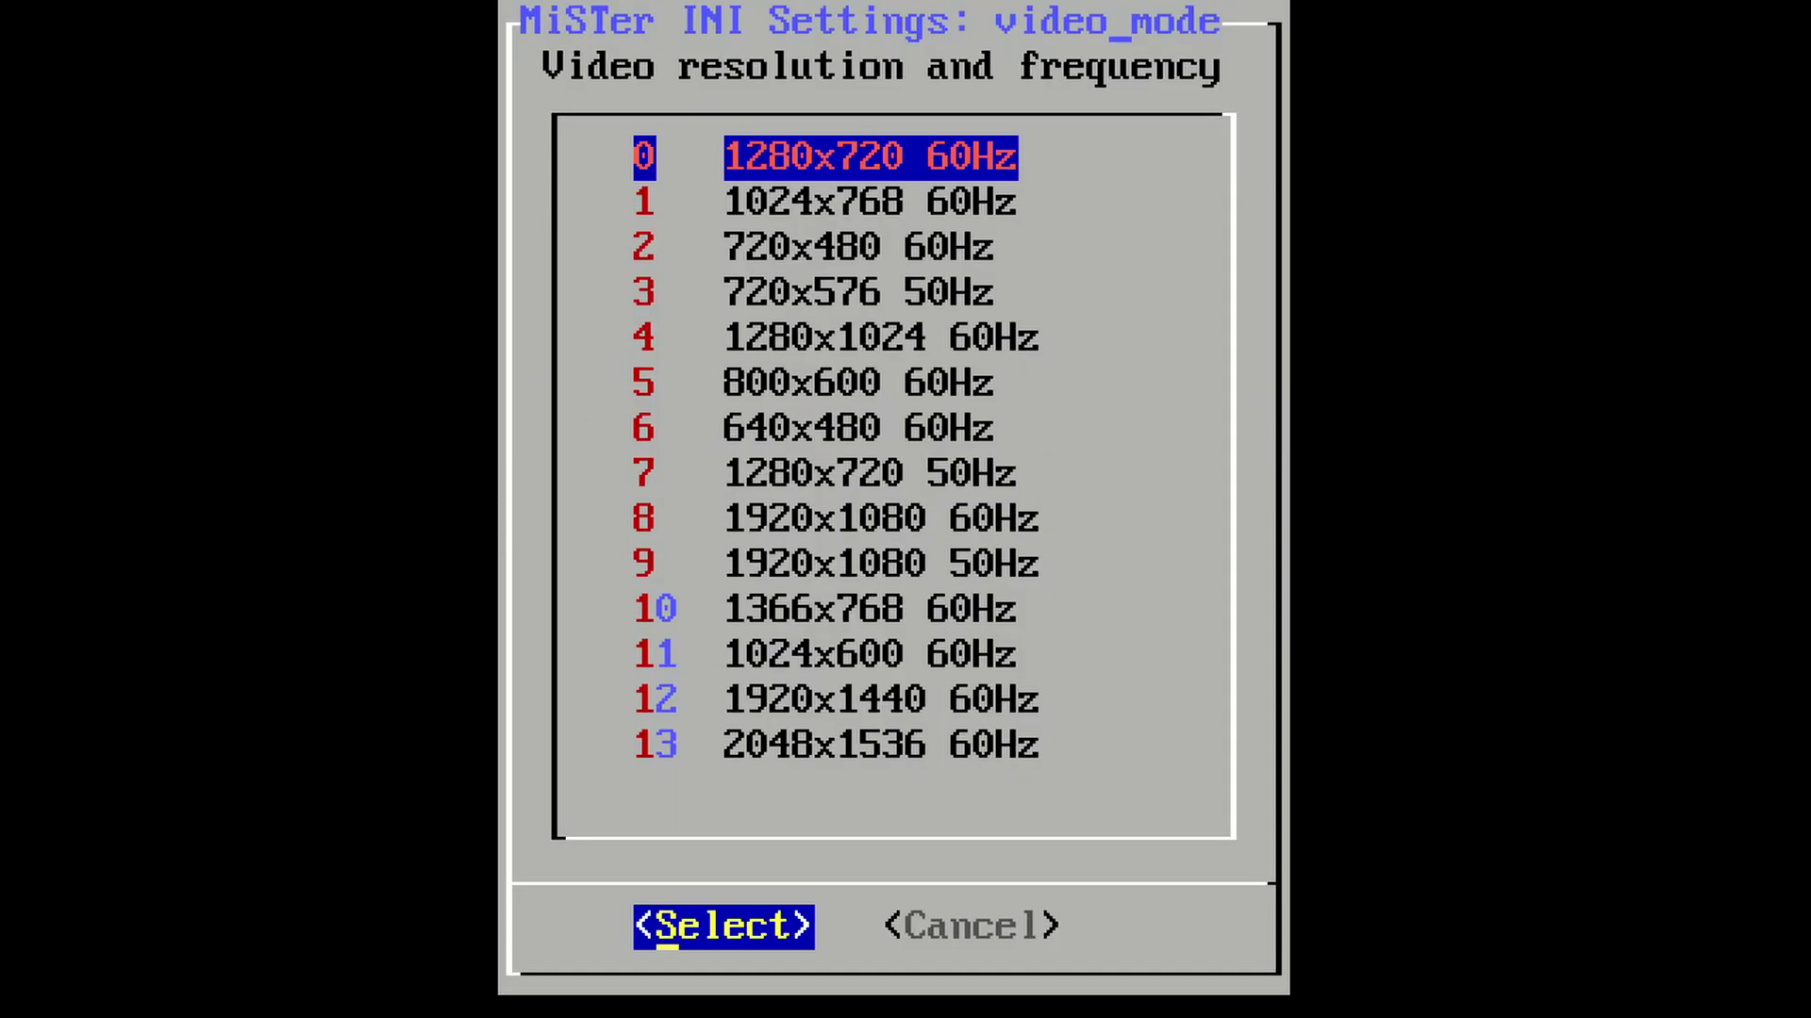
- Examine the available video resolutions and frequencies, down to 2048x1536 60Hz and back to the first one
key(Down)
key(Down)
key(Down)
key(Down)
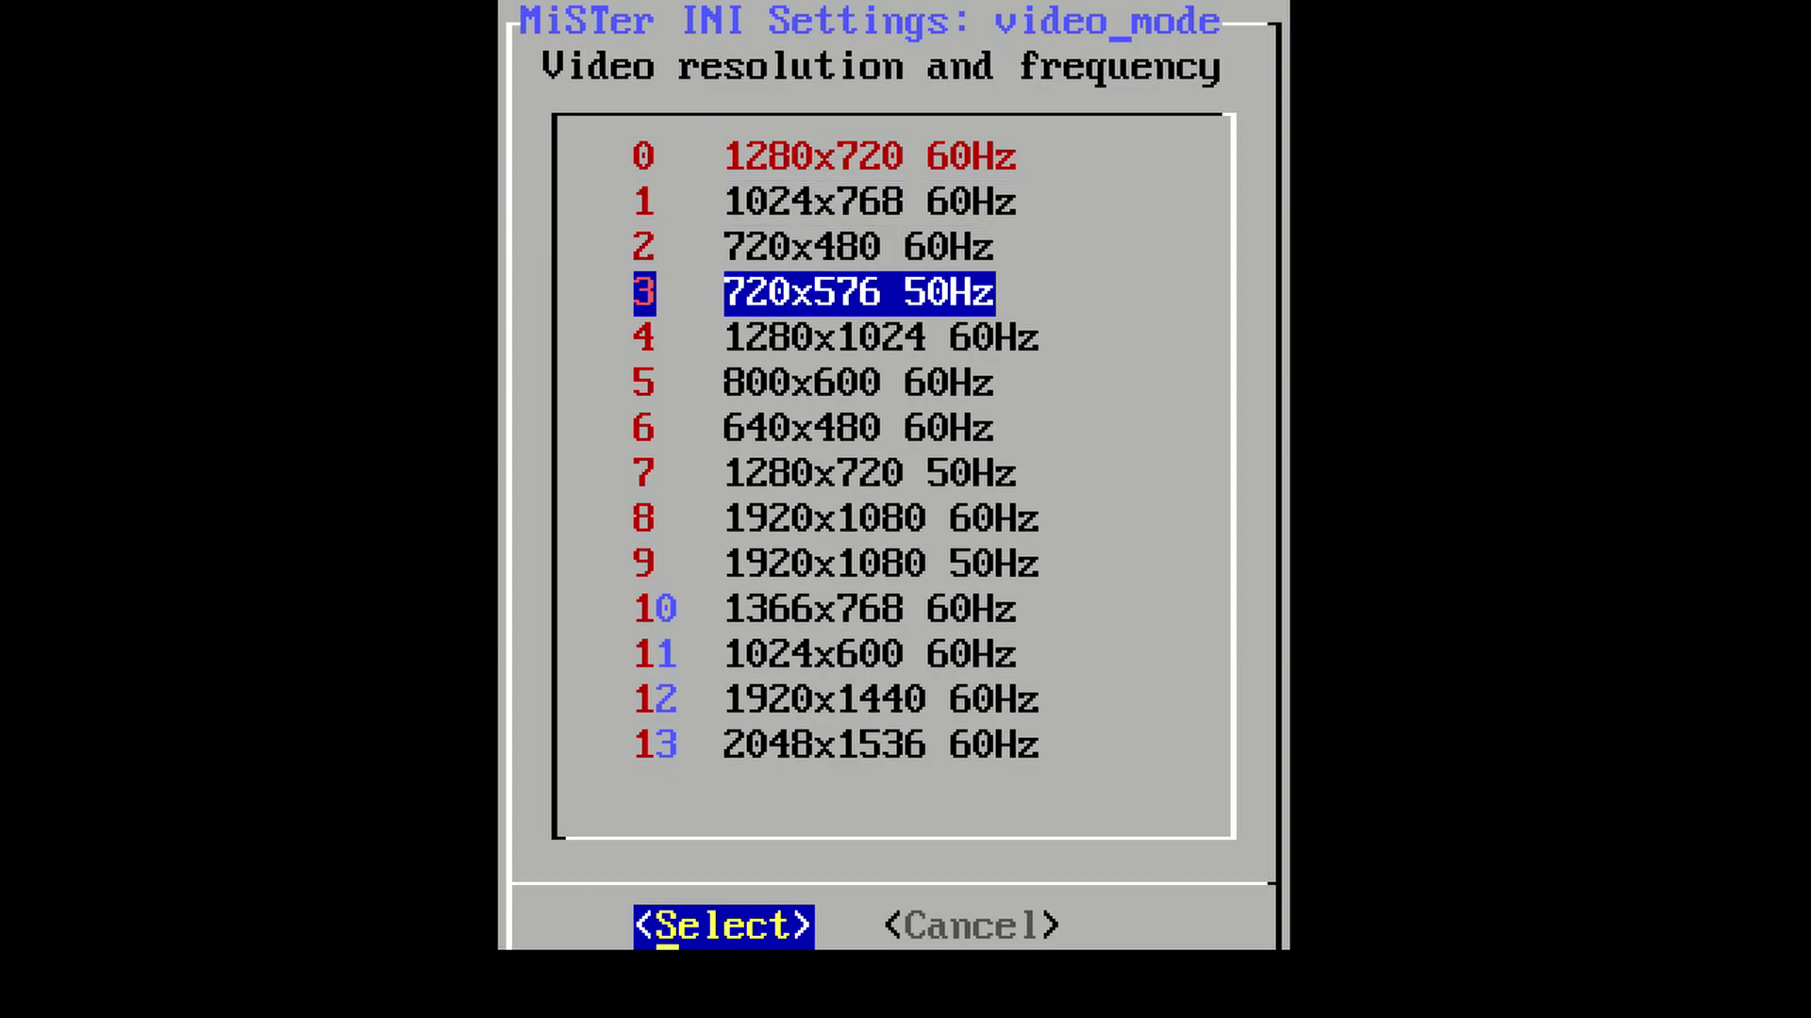
key(Down)
key(Down)
key(Down)
key(Down)
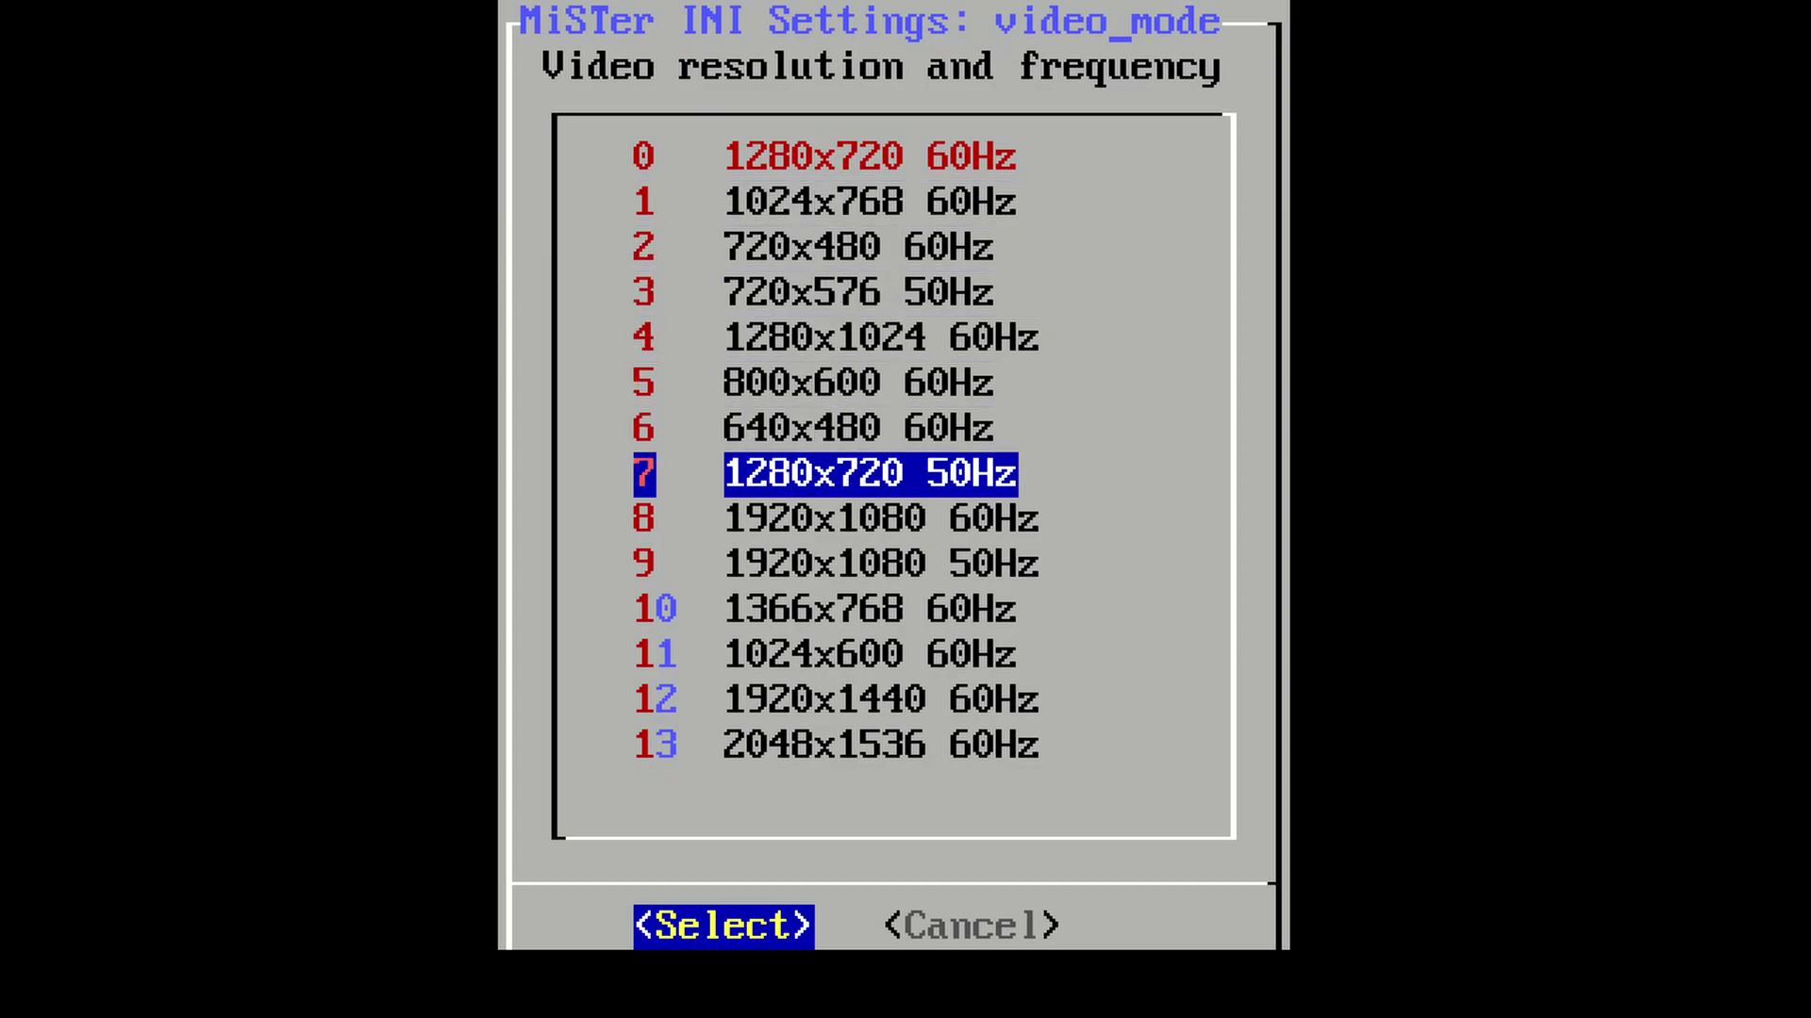
key(Down)
key(Down)
key(Down)
key(Down)
key(Down)
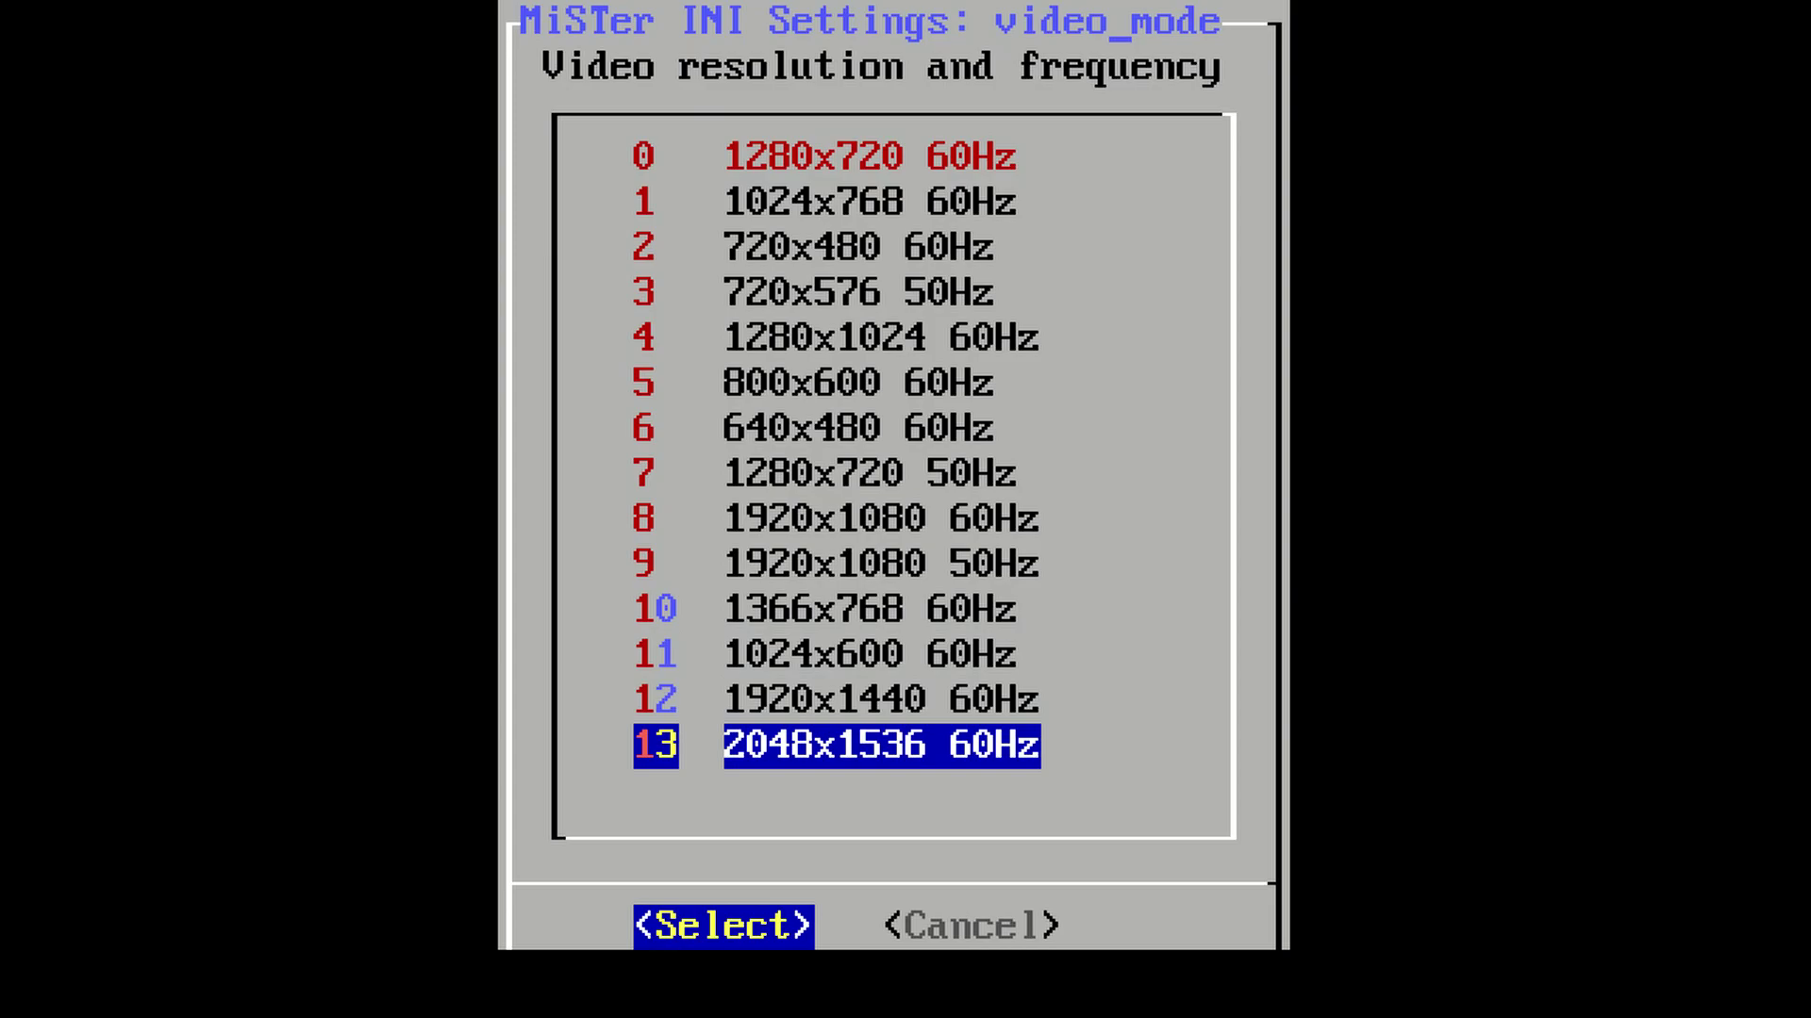
key(Up)
key(Up)
key(Up)
key(Up)
key(Up)
key(Up)
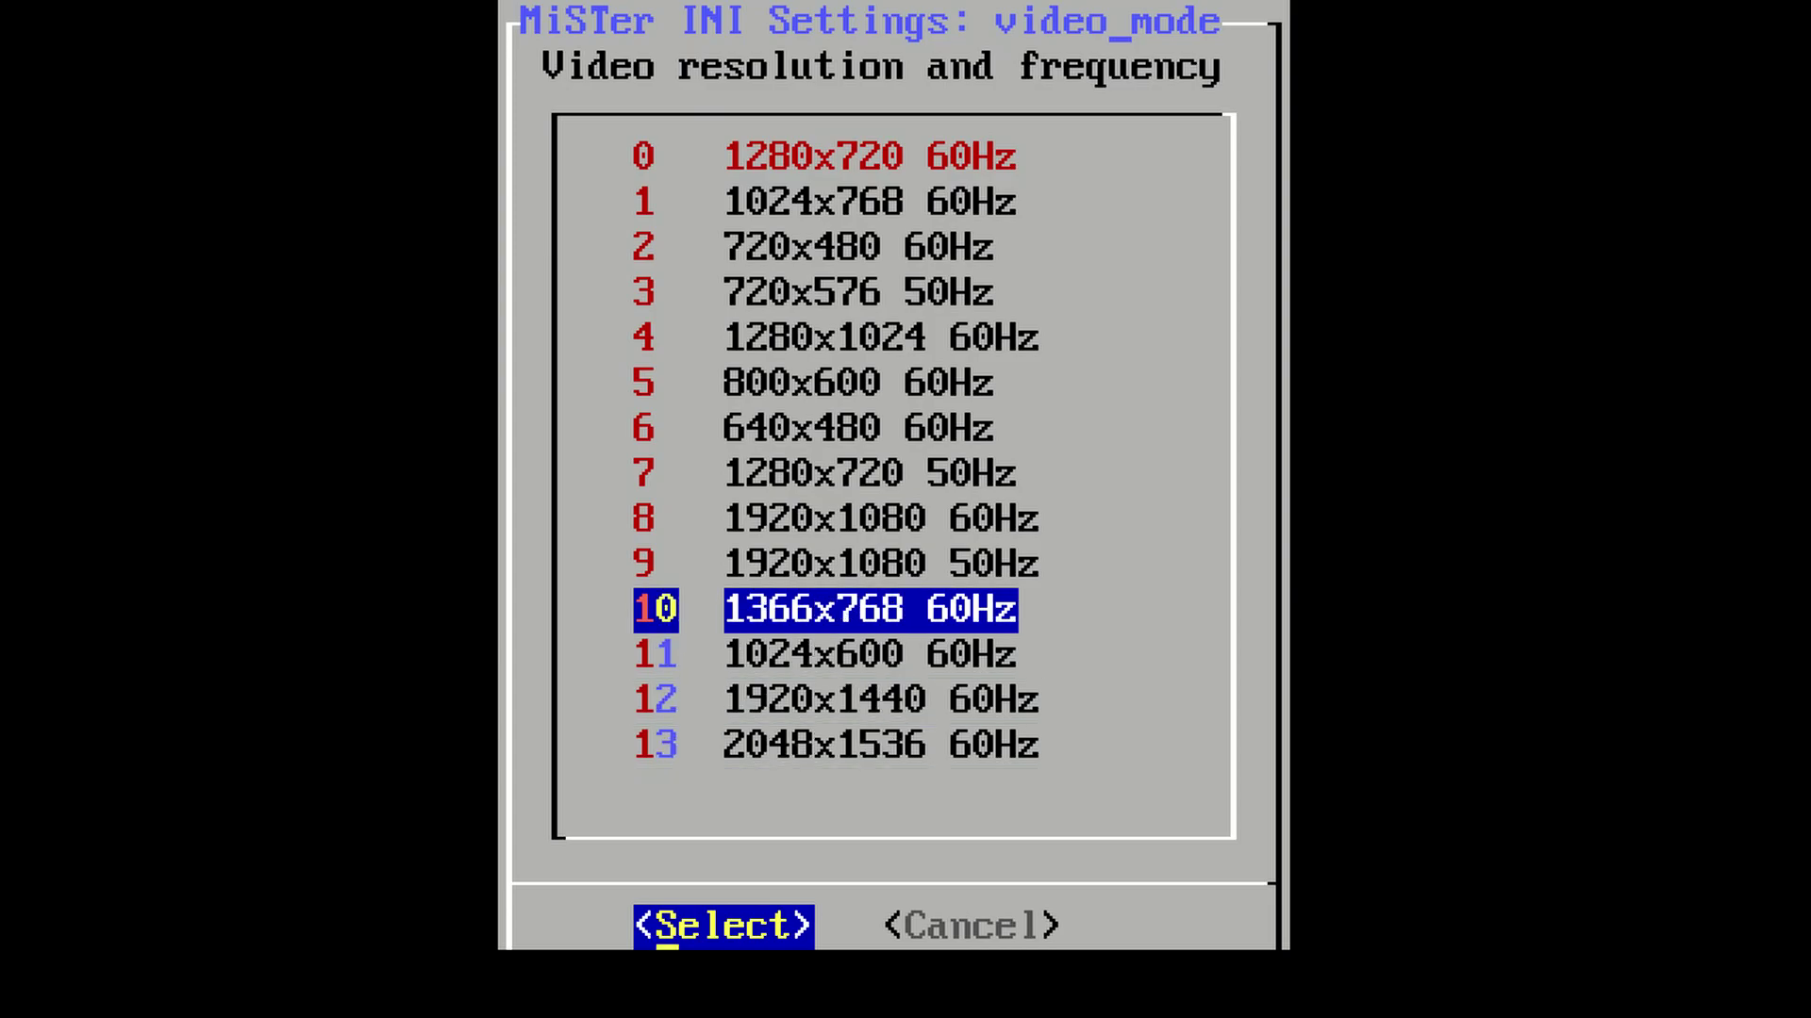
key(Up)
key(Up)
key(Up)
key(Up)
key(Up)
key(Up)
key(Up)
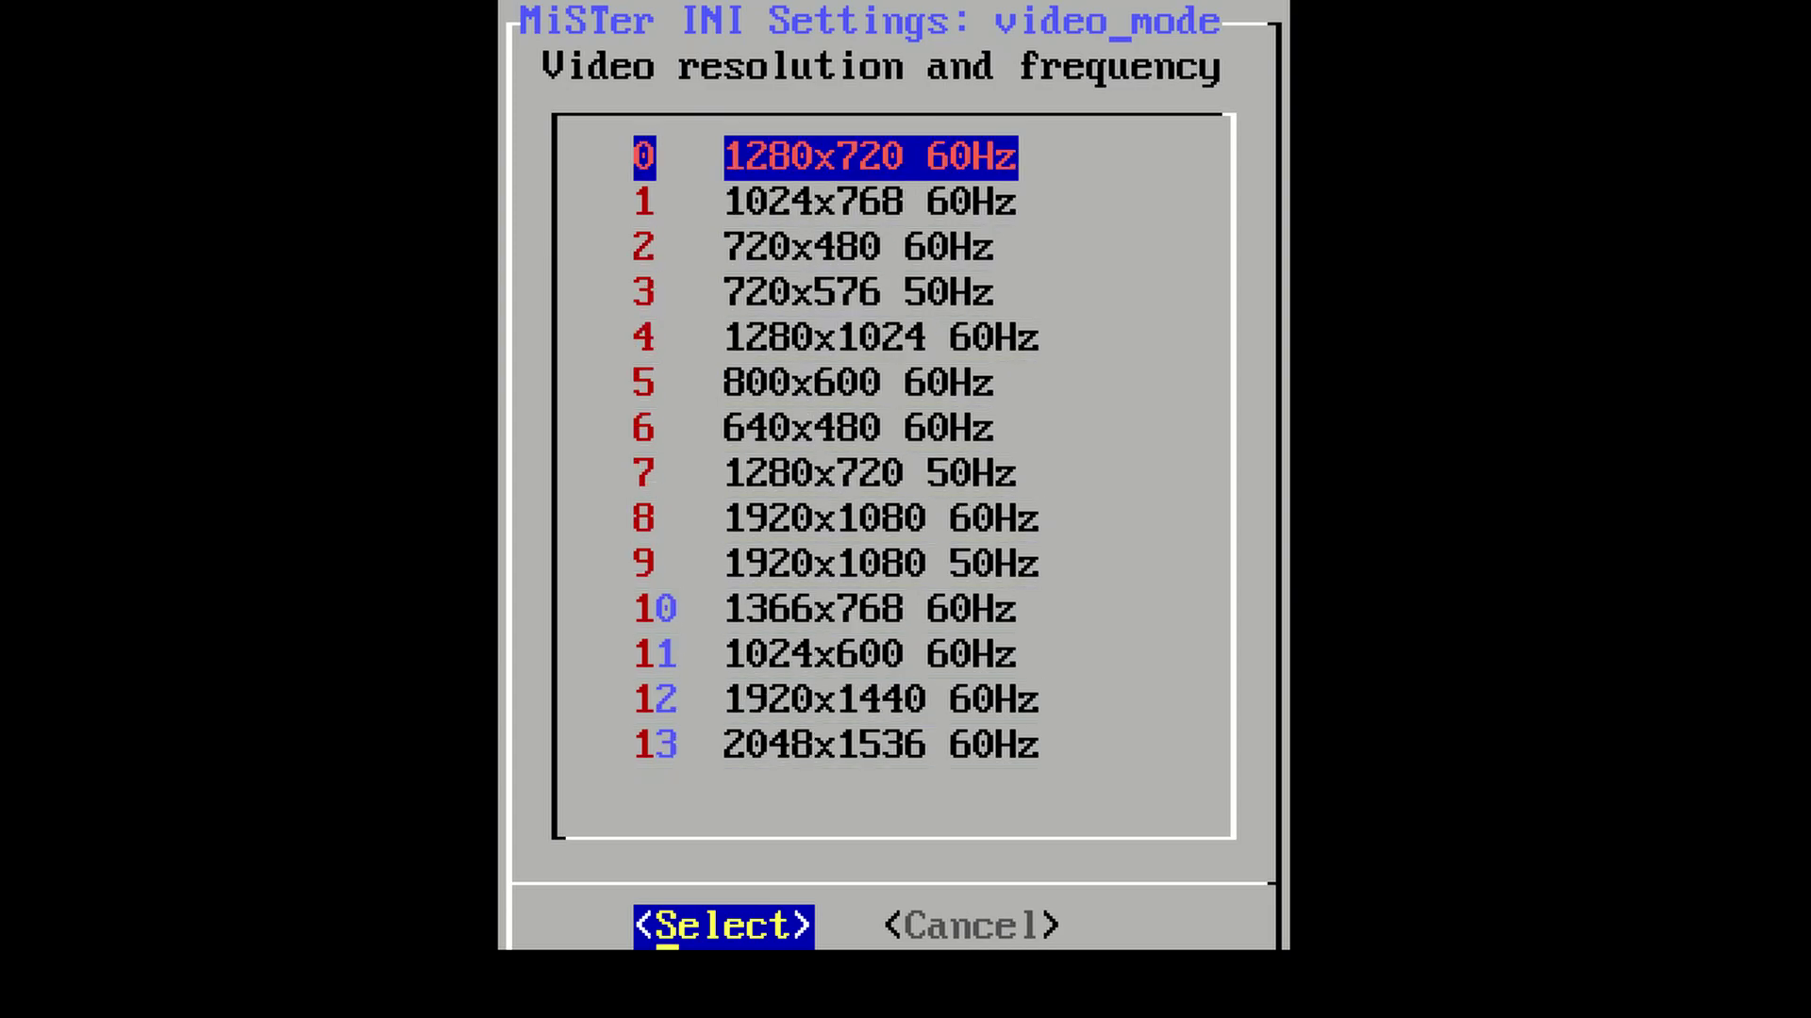
key(Right)
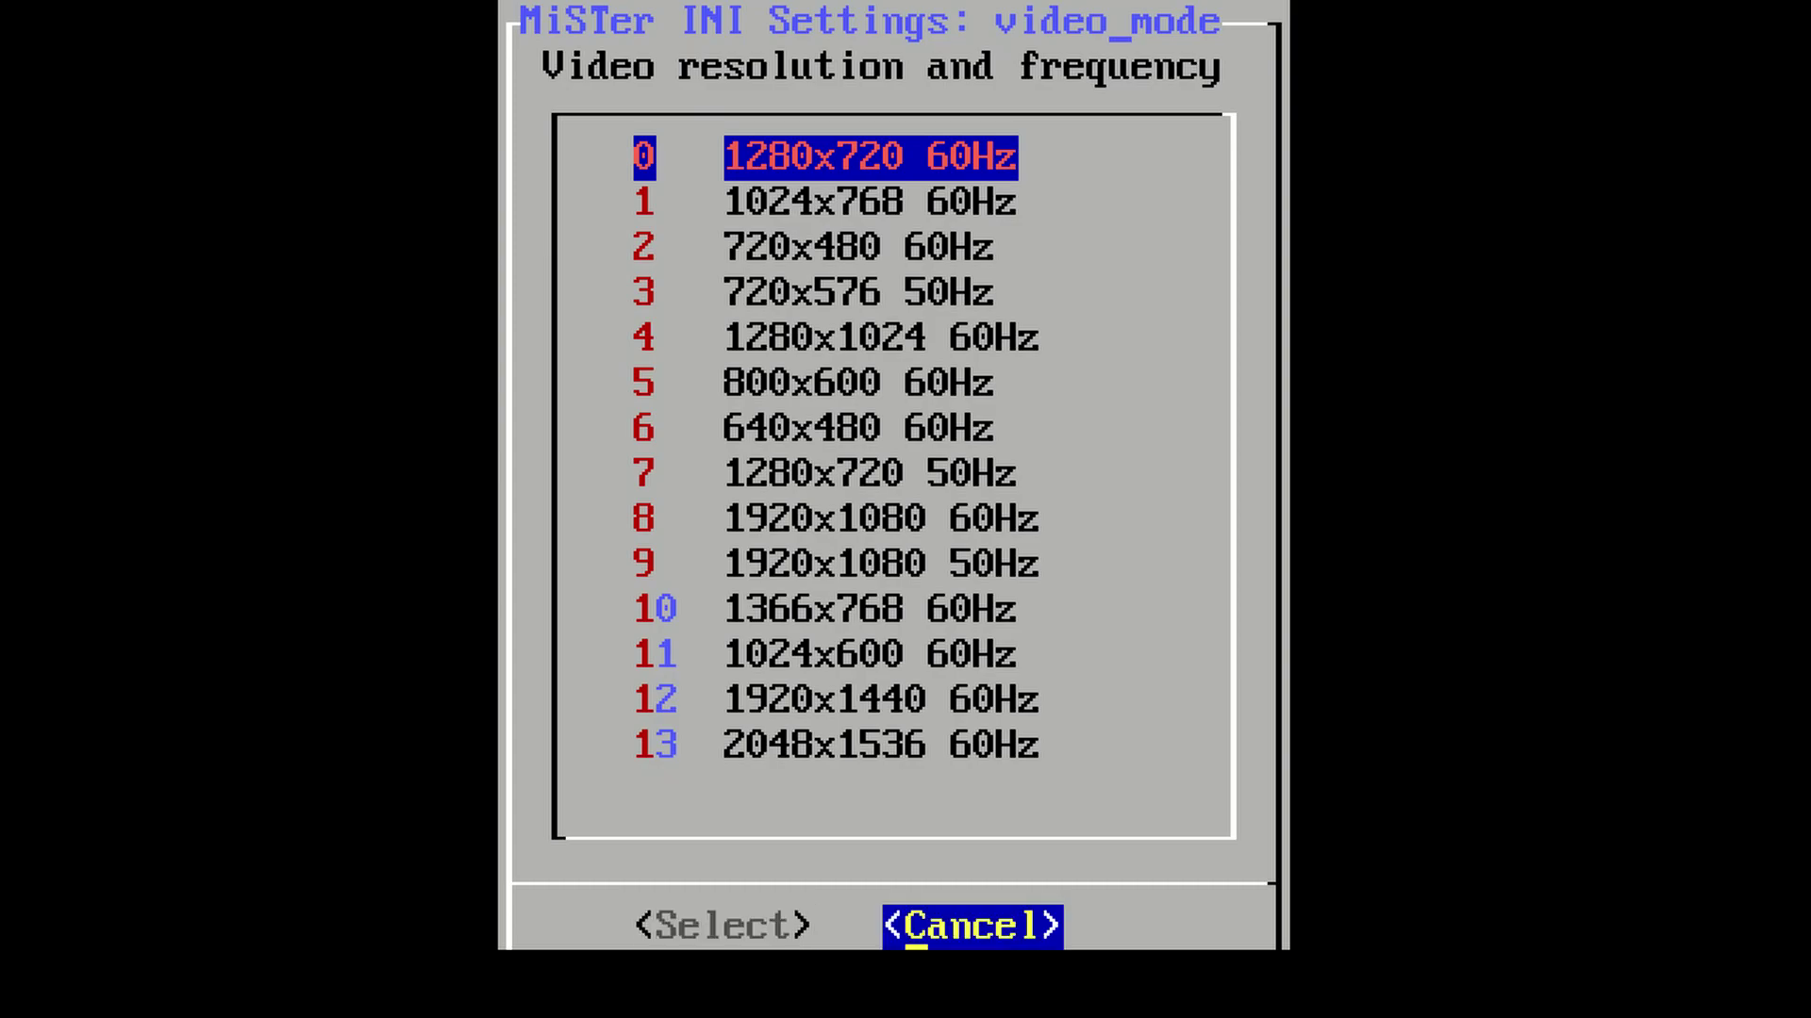
key(Left)
- Examine the 1920x1080 60Hz entry among the available video_mode resolutions
key(Down)
key(Down)
key(Down)
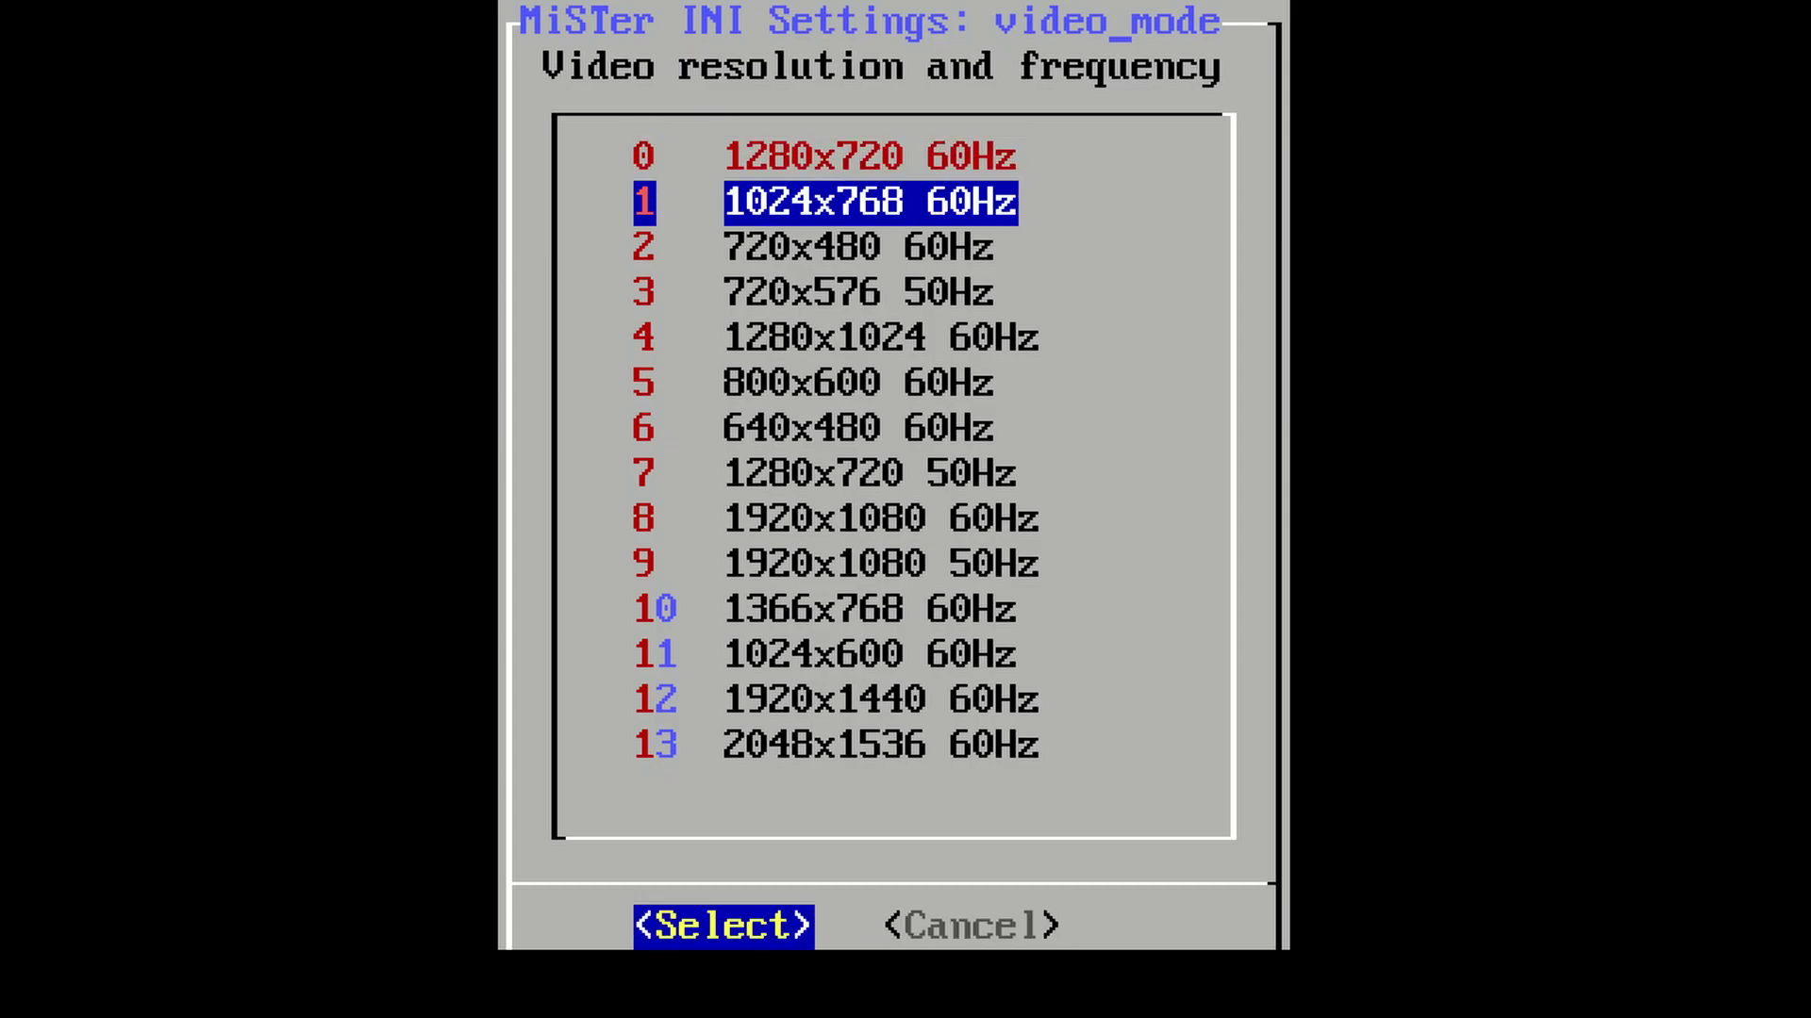
key(Down)
key(Down)
key(Down)
key(Down)
key(Down)
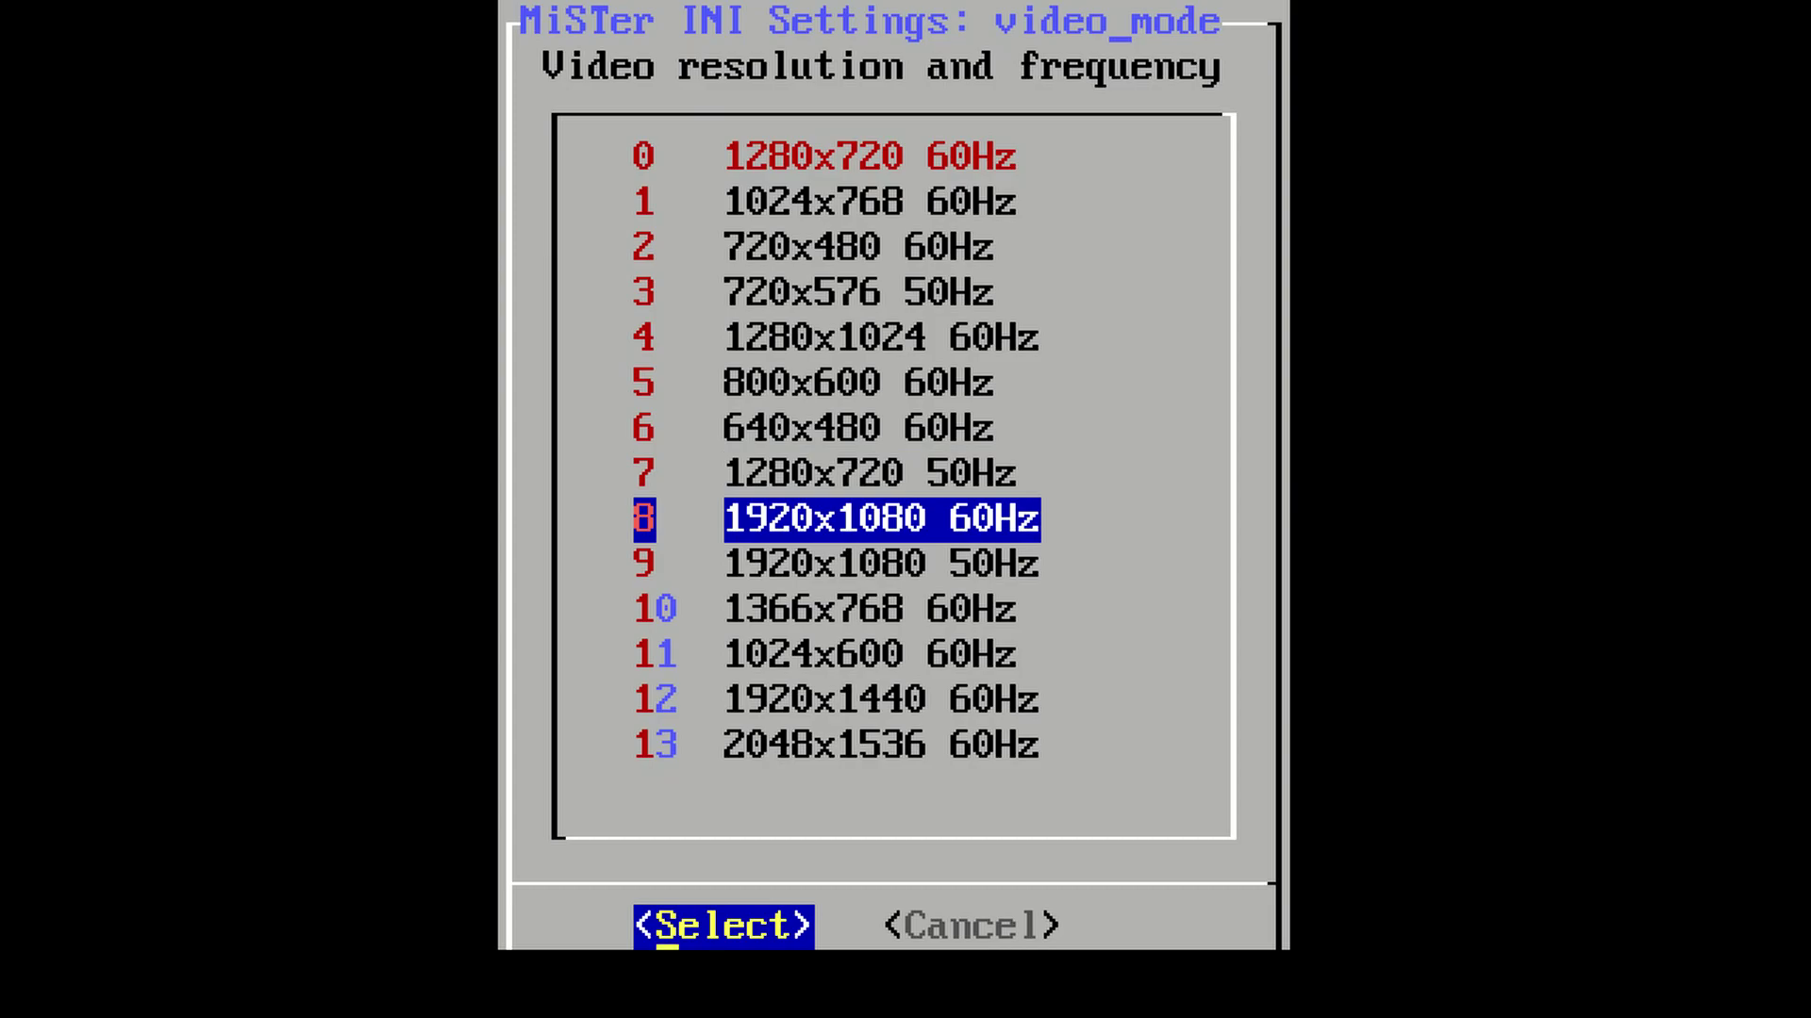
key(Down)
key(Up)
key(Right)
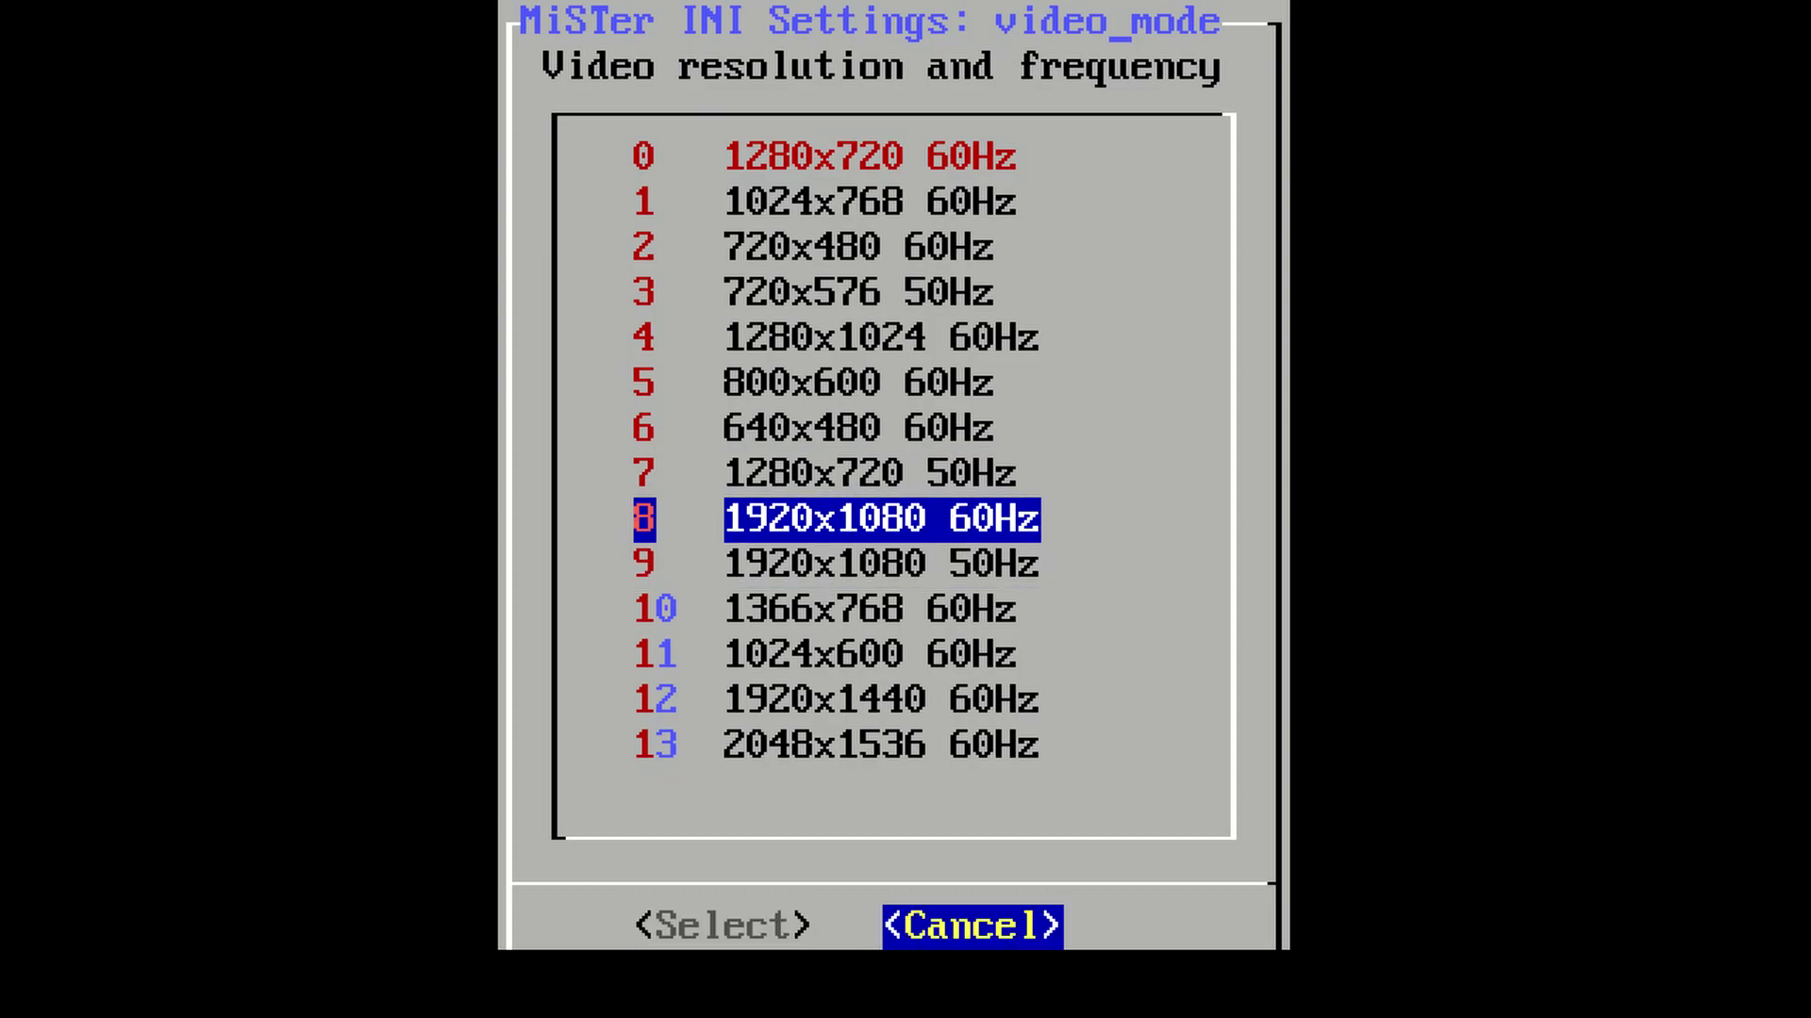
key(Left)
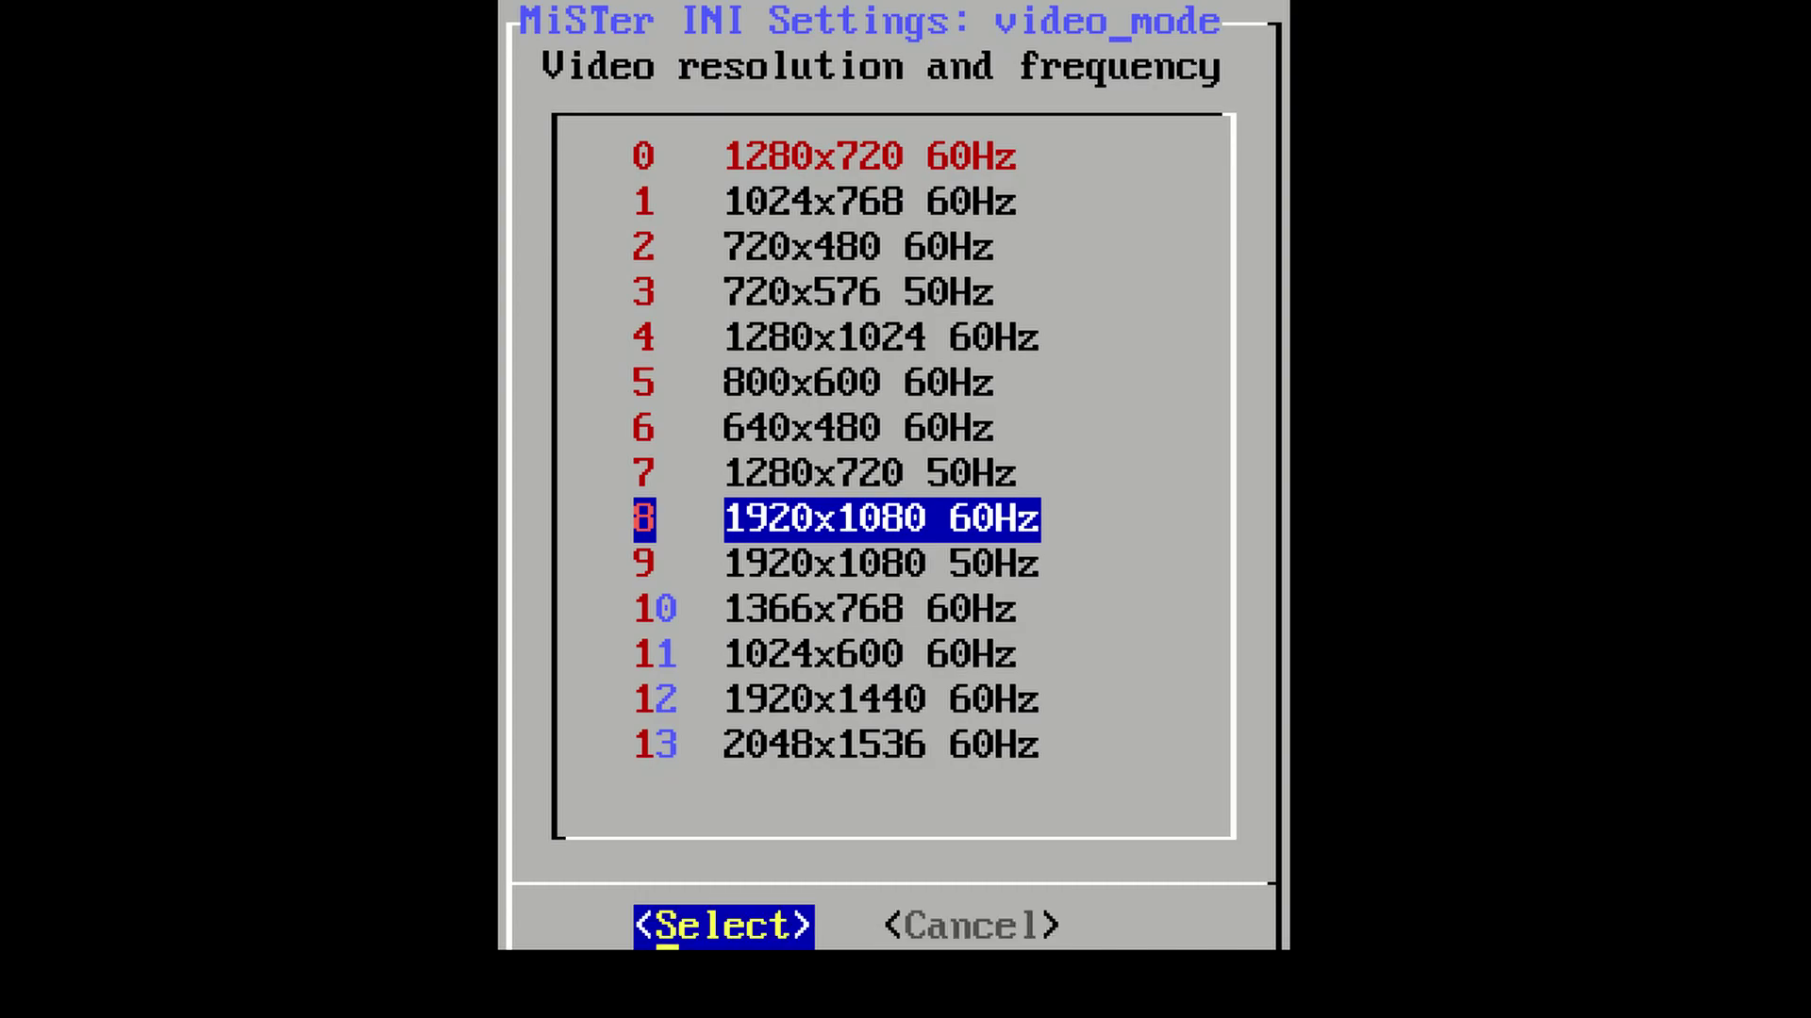
- Return to the 1280x720 60Hz entry and leave the video_mode setting without choosing a new resolution
key(Up)
key(Up)
key(Up)
key(Up)
key(Up)
key(Up)
key(Up)
key(Up)
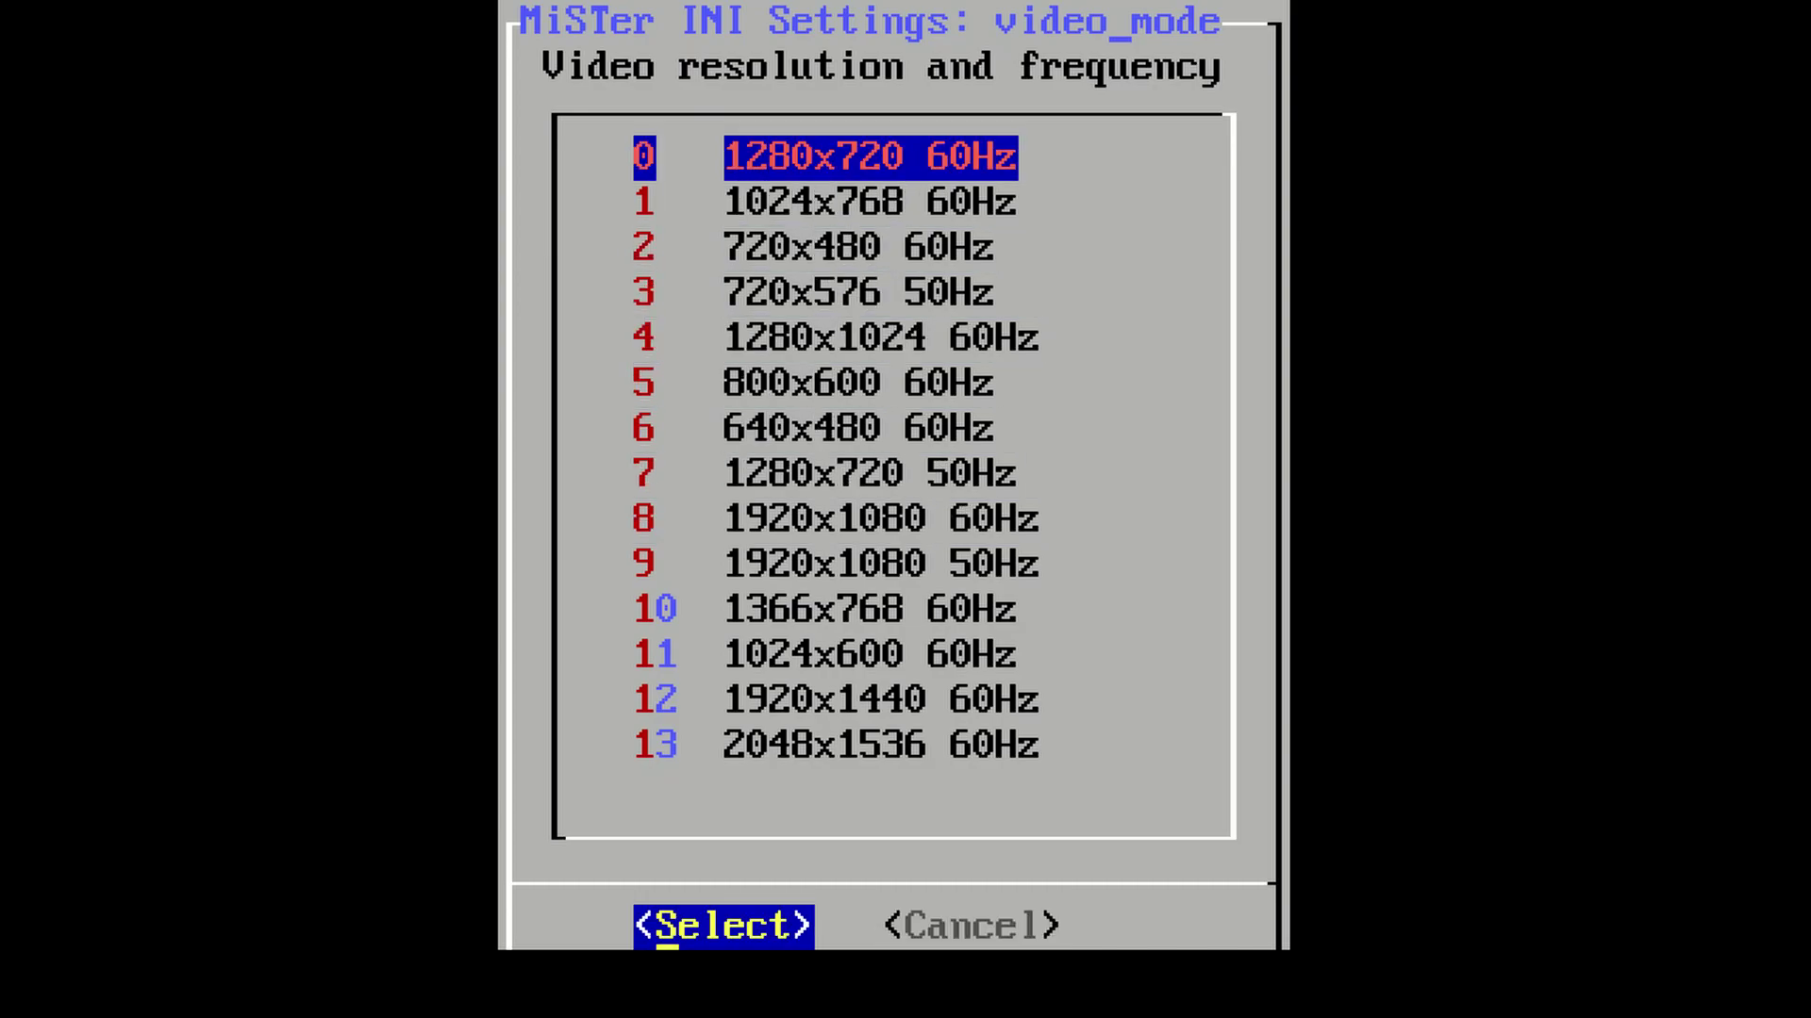
key(Right)
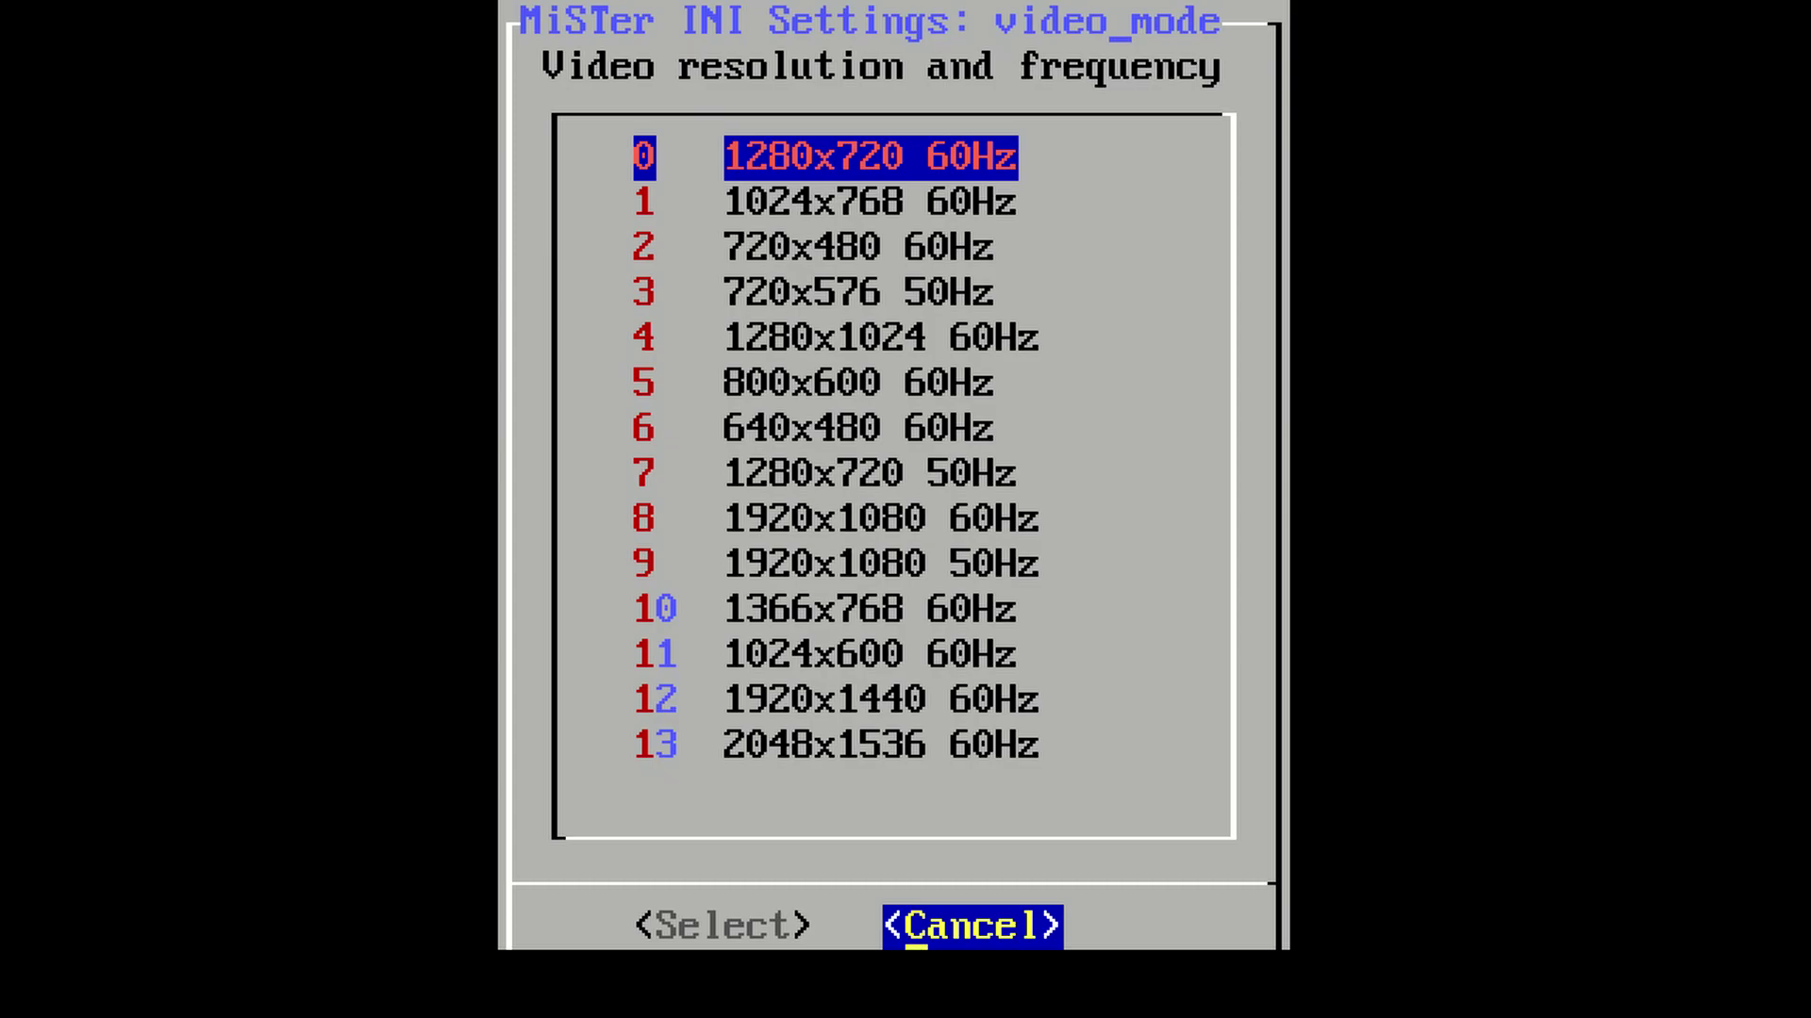
key(Return)
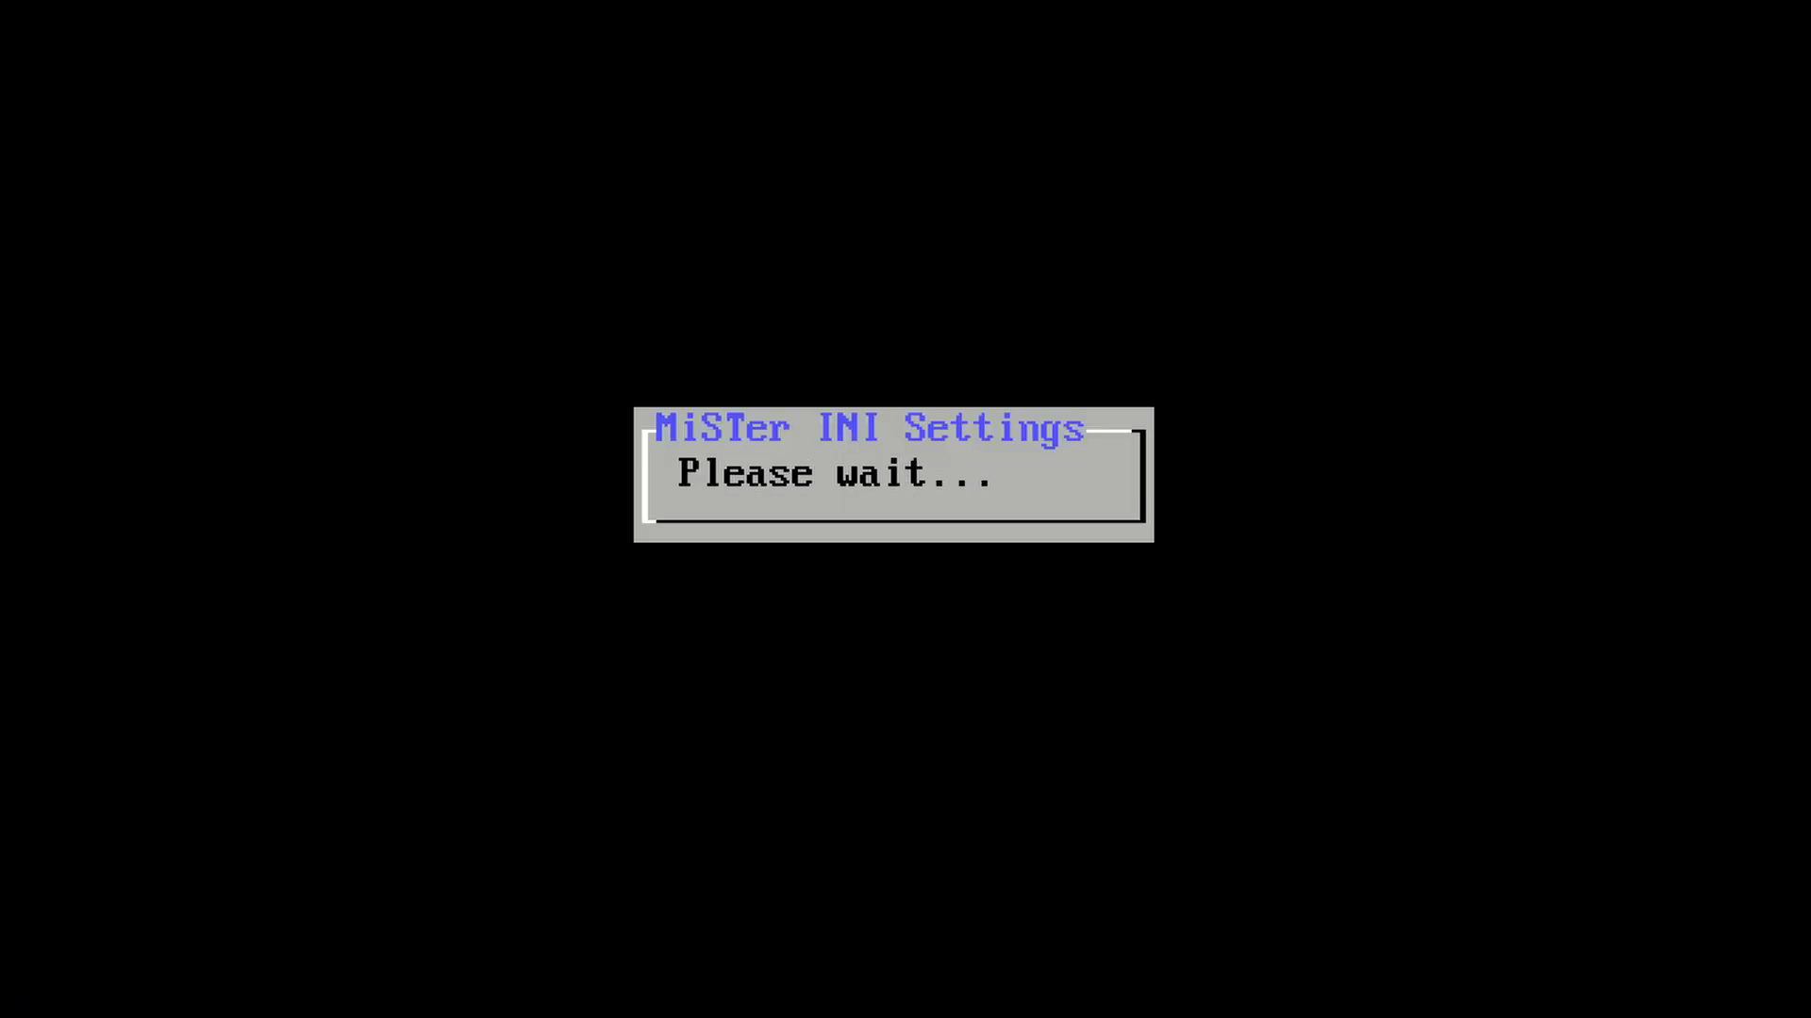
- Open the vscale_mode setting and examine the descriptions of its scaling modes, down to Use 0.25 steps of scale and back to integer scale
key(Down)
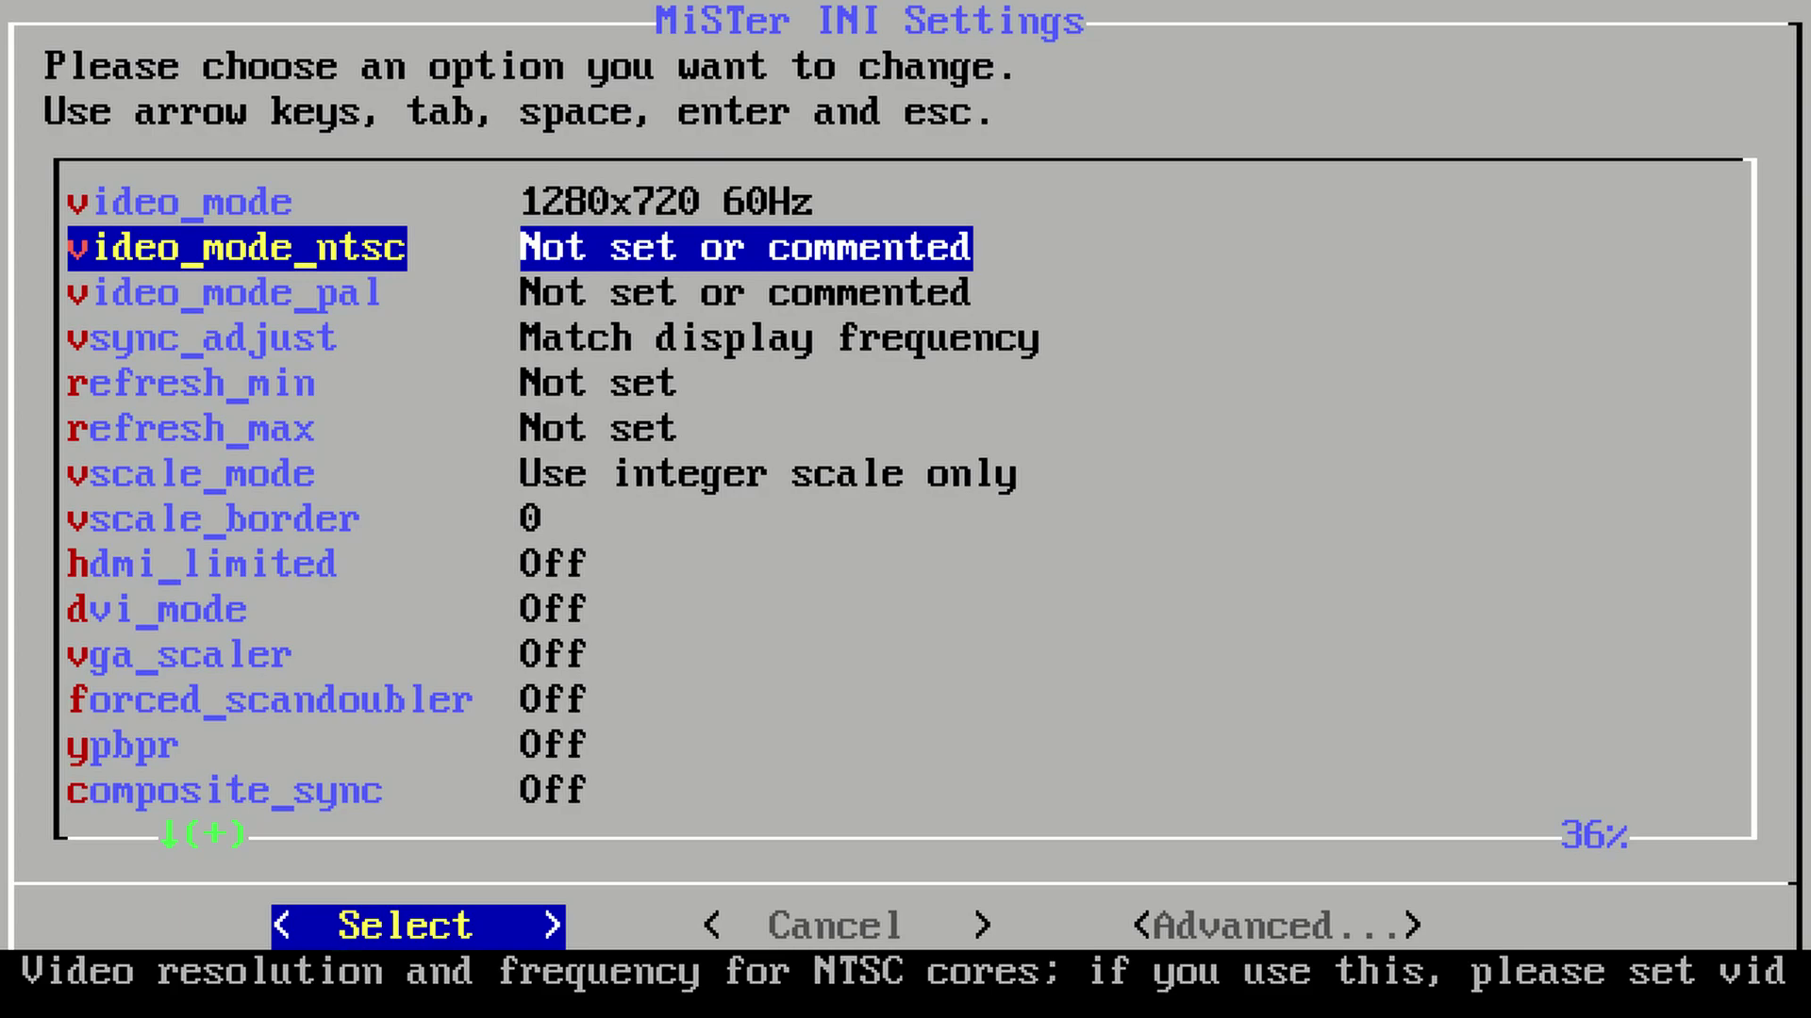
key(Up)
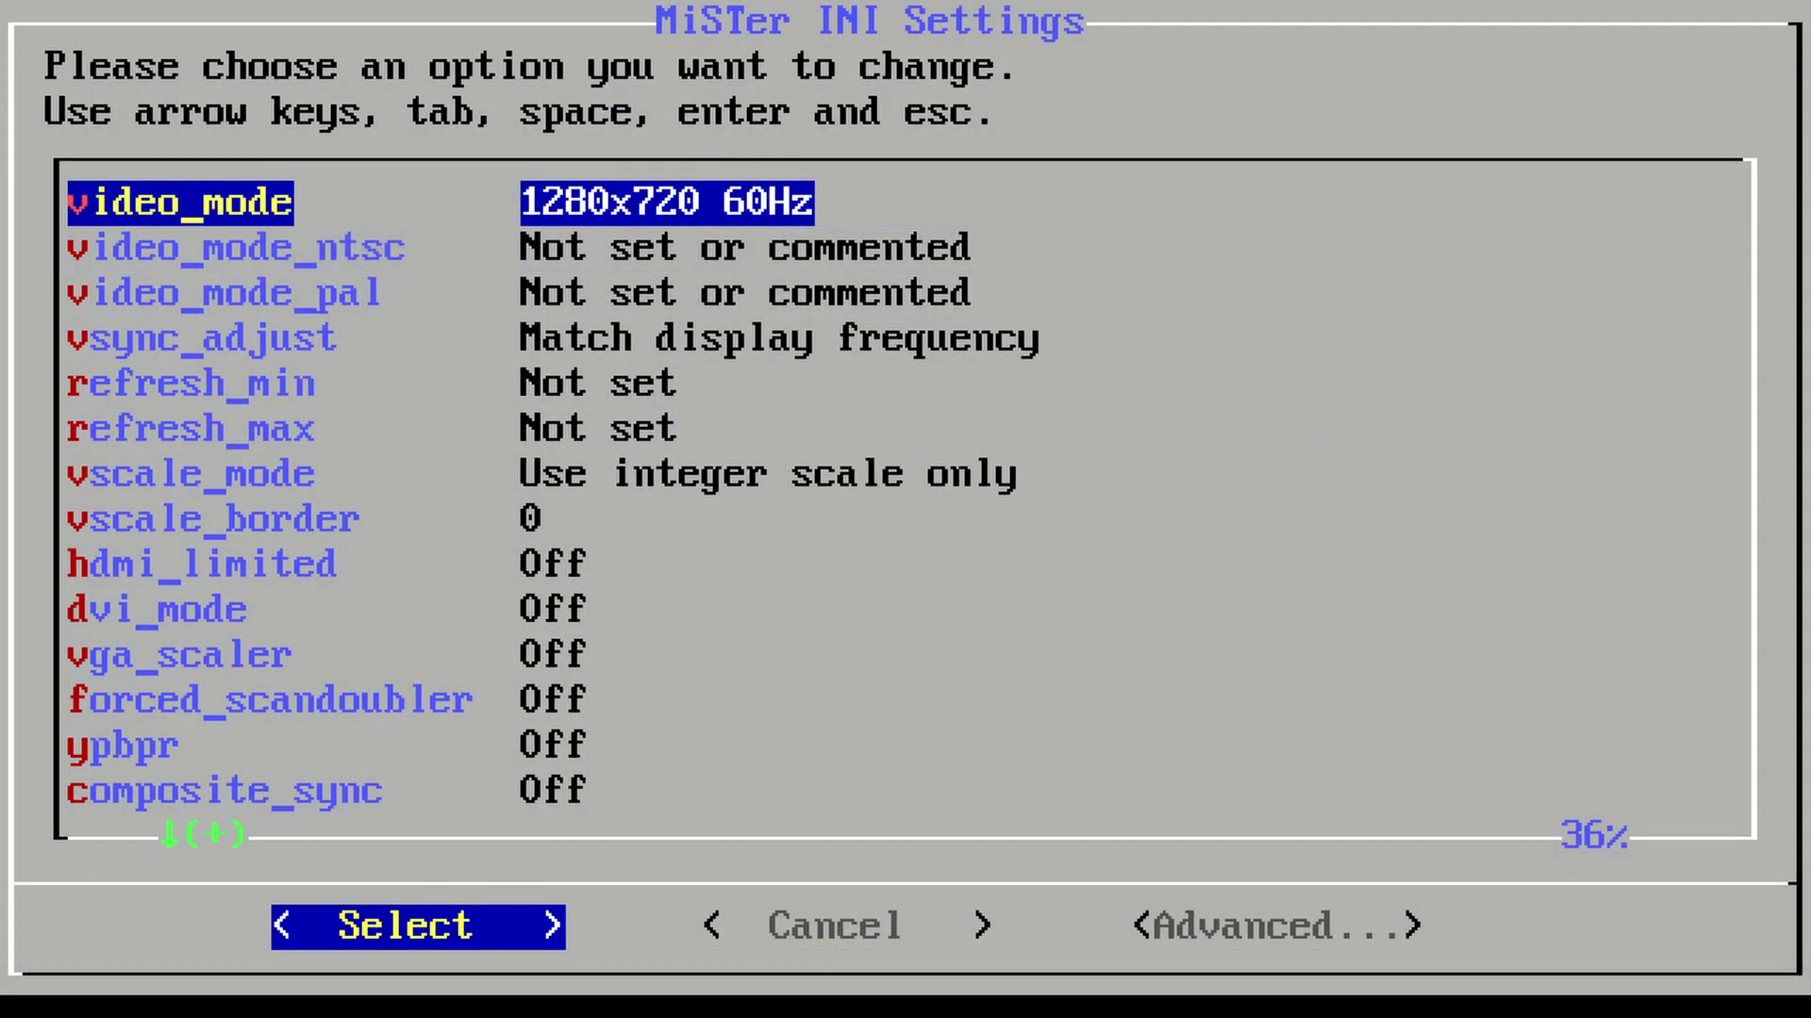
key(Down)
key(Down)
key(Down)
key(Down)
key(Down)
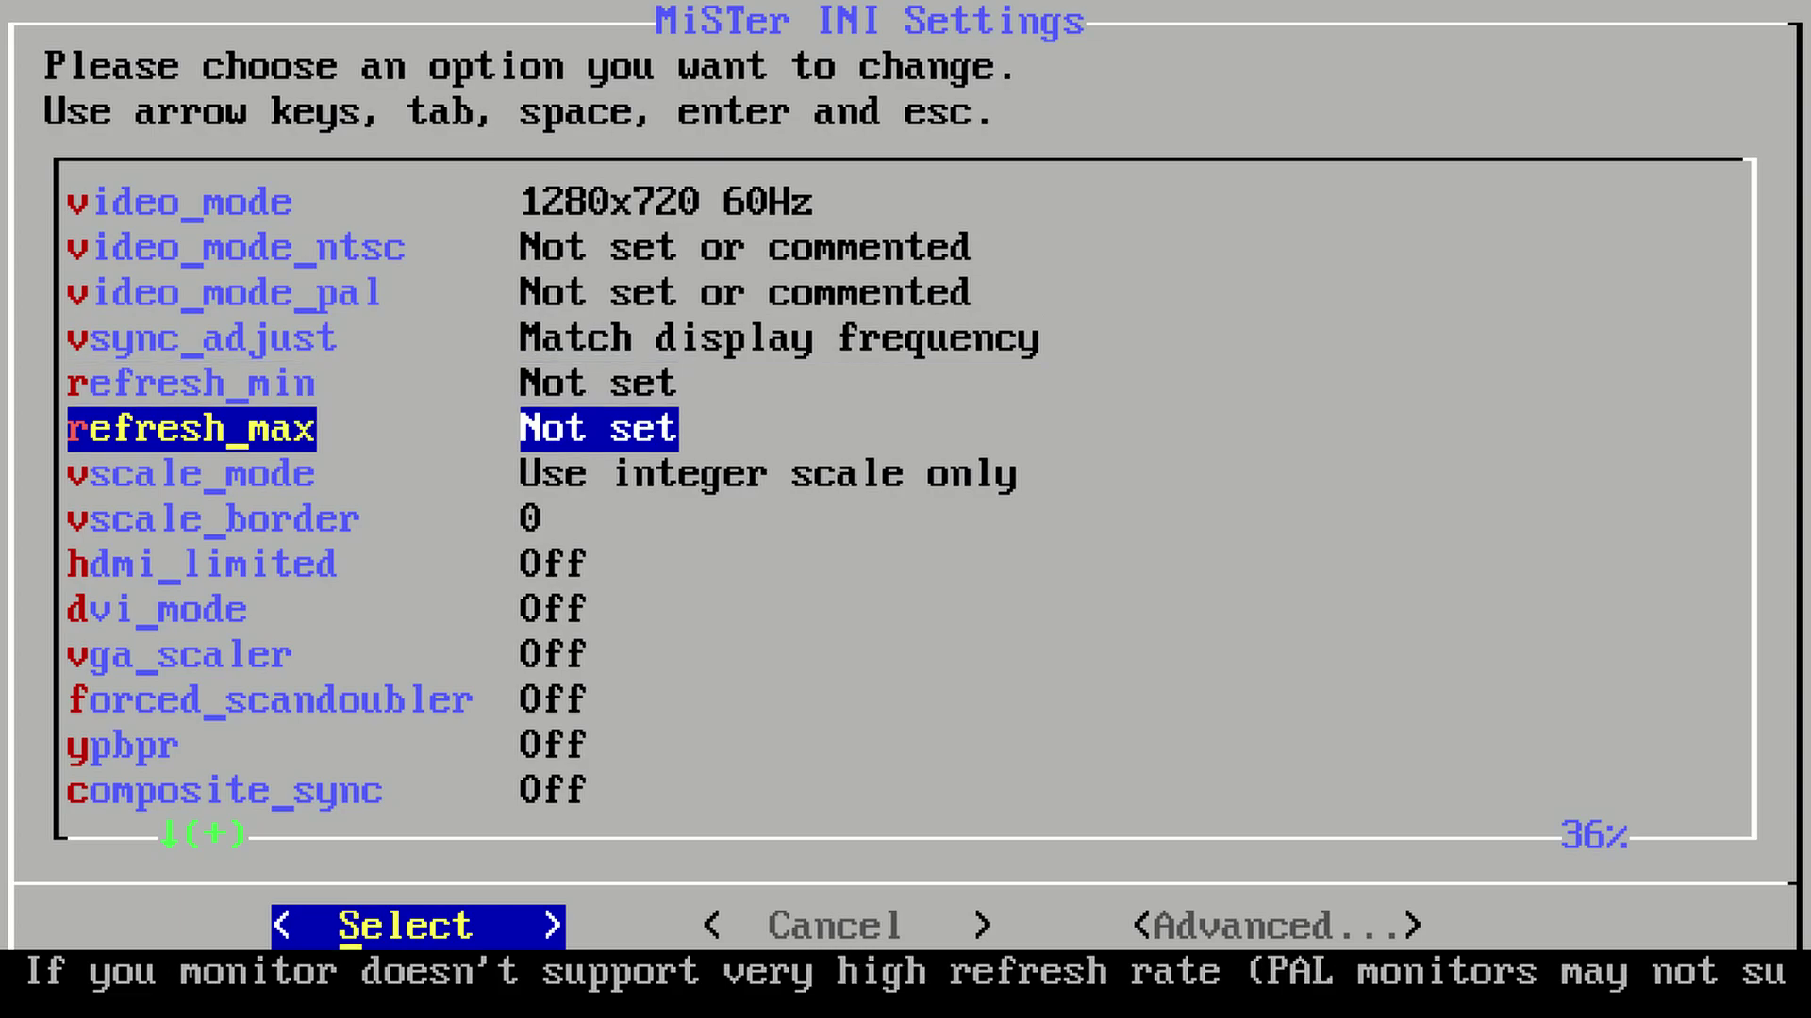
key(Down)
key(Return)
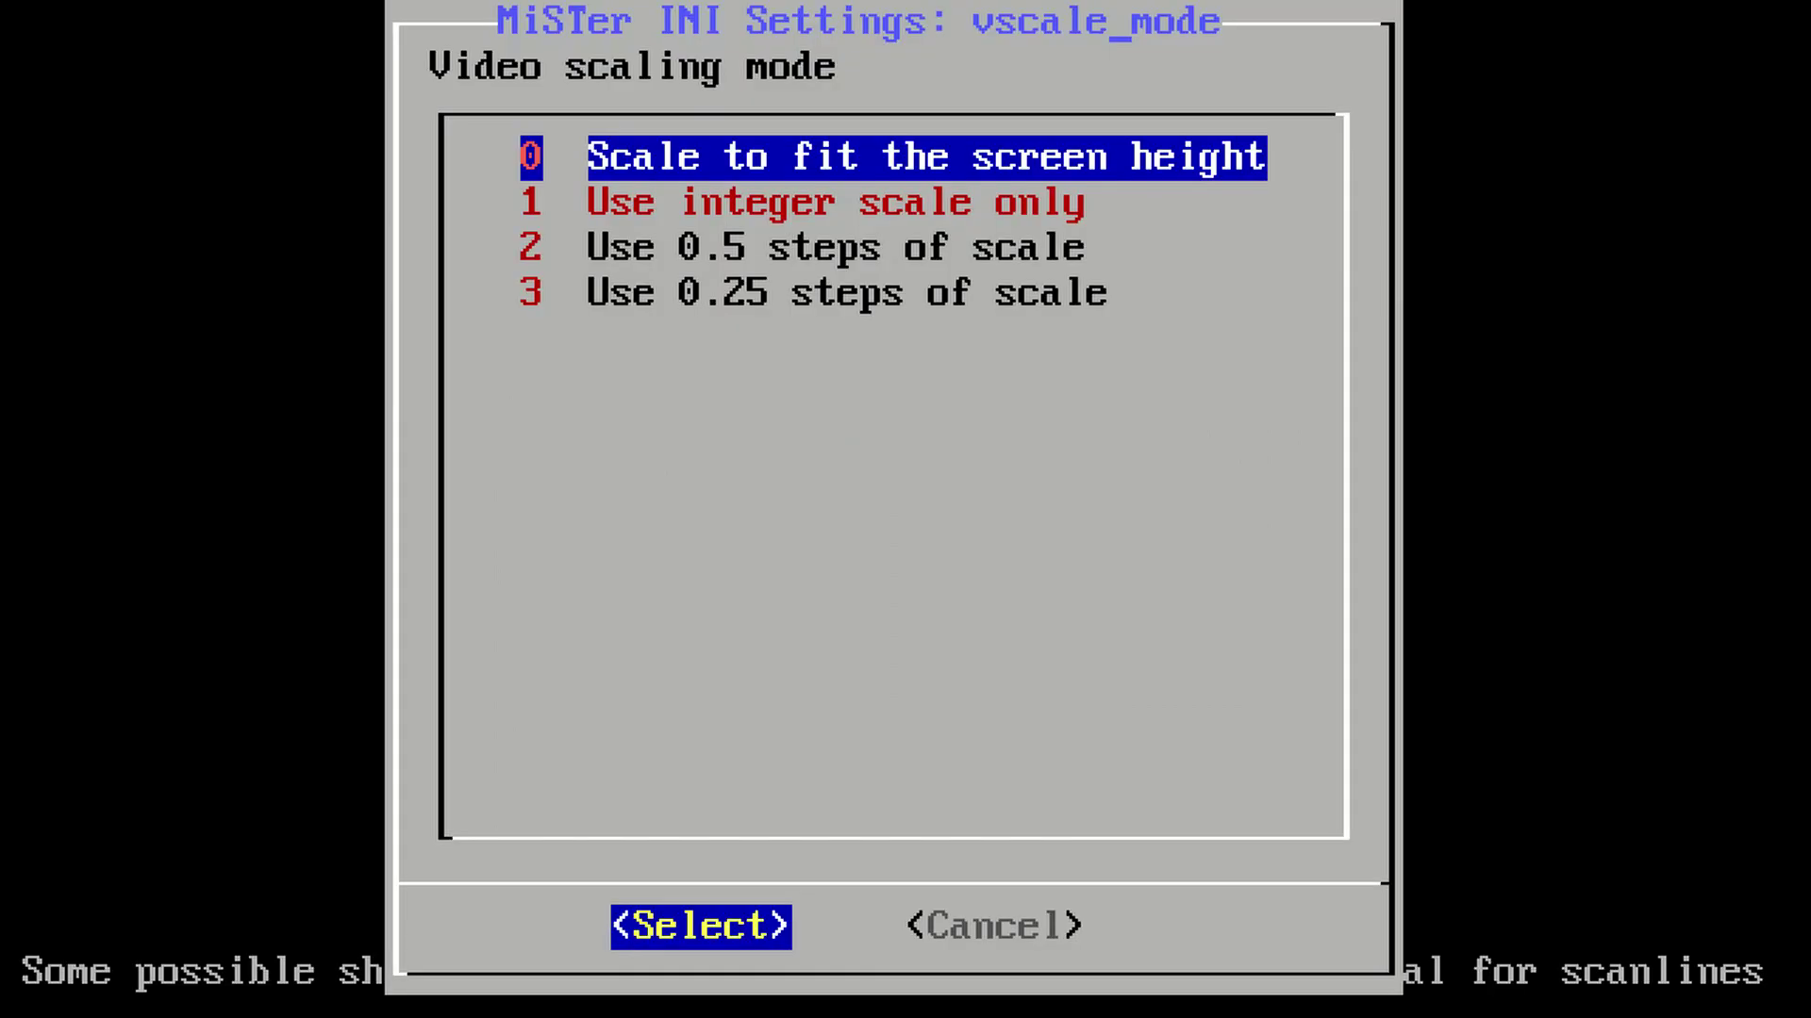
key(Down)
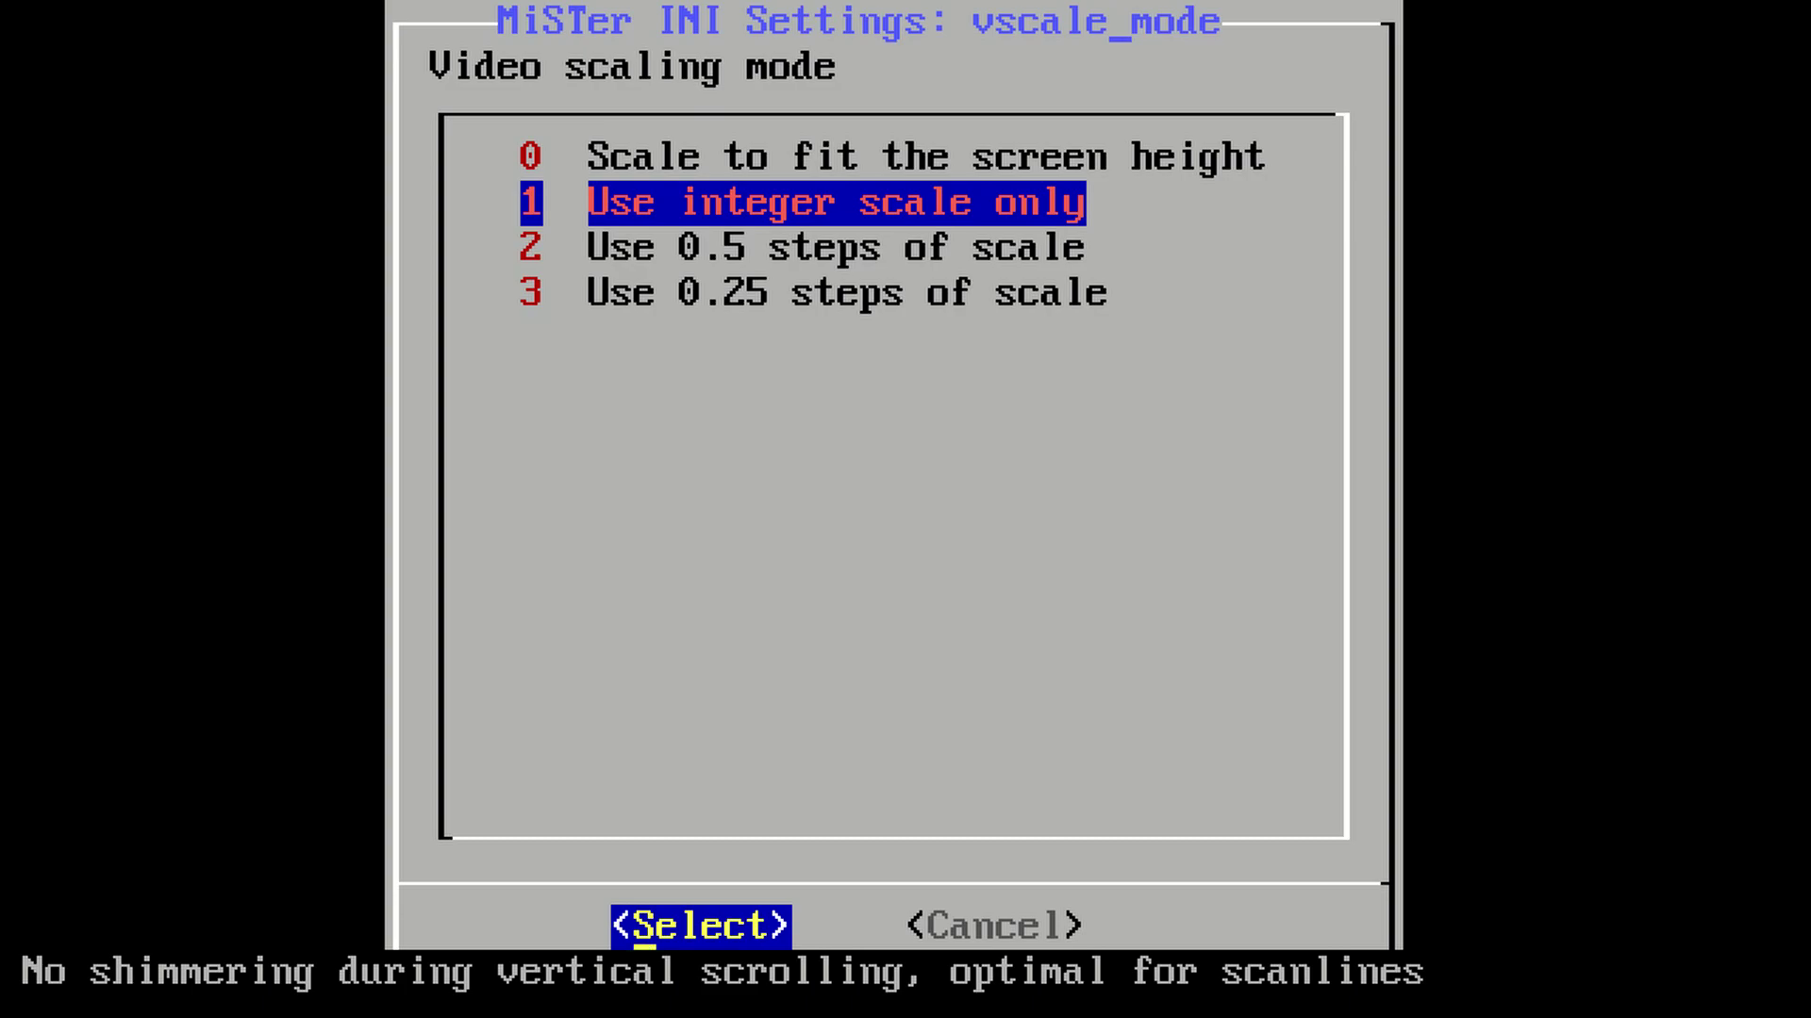
key(Down)
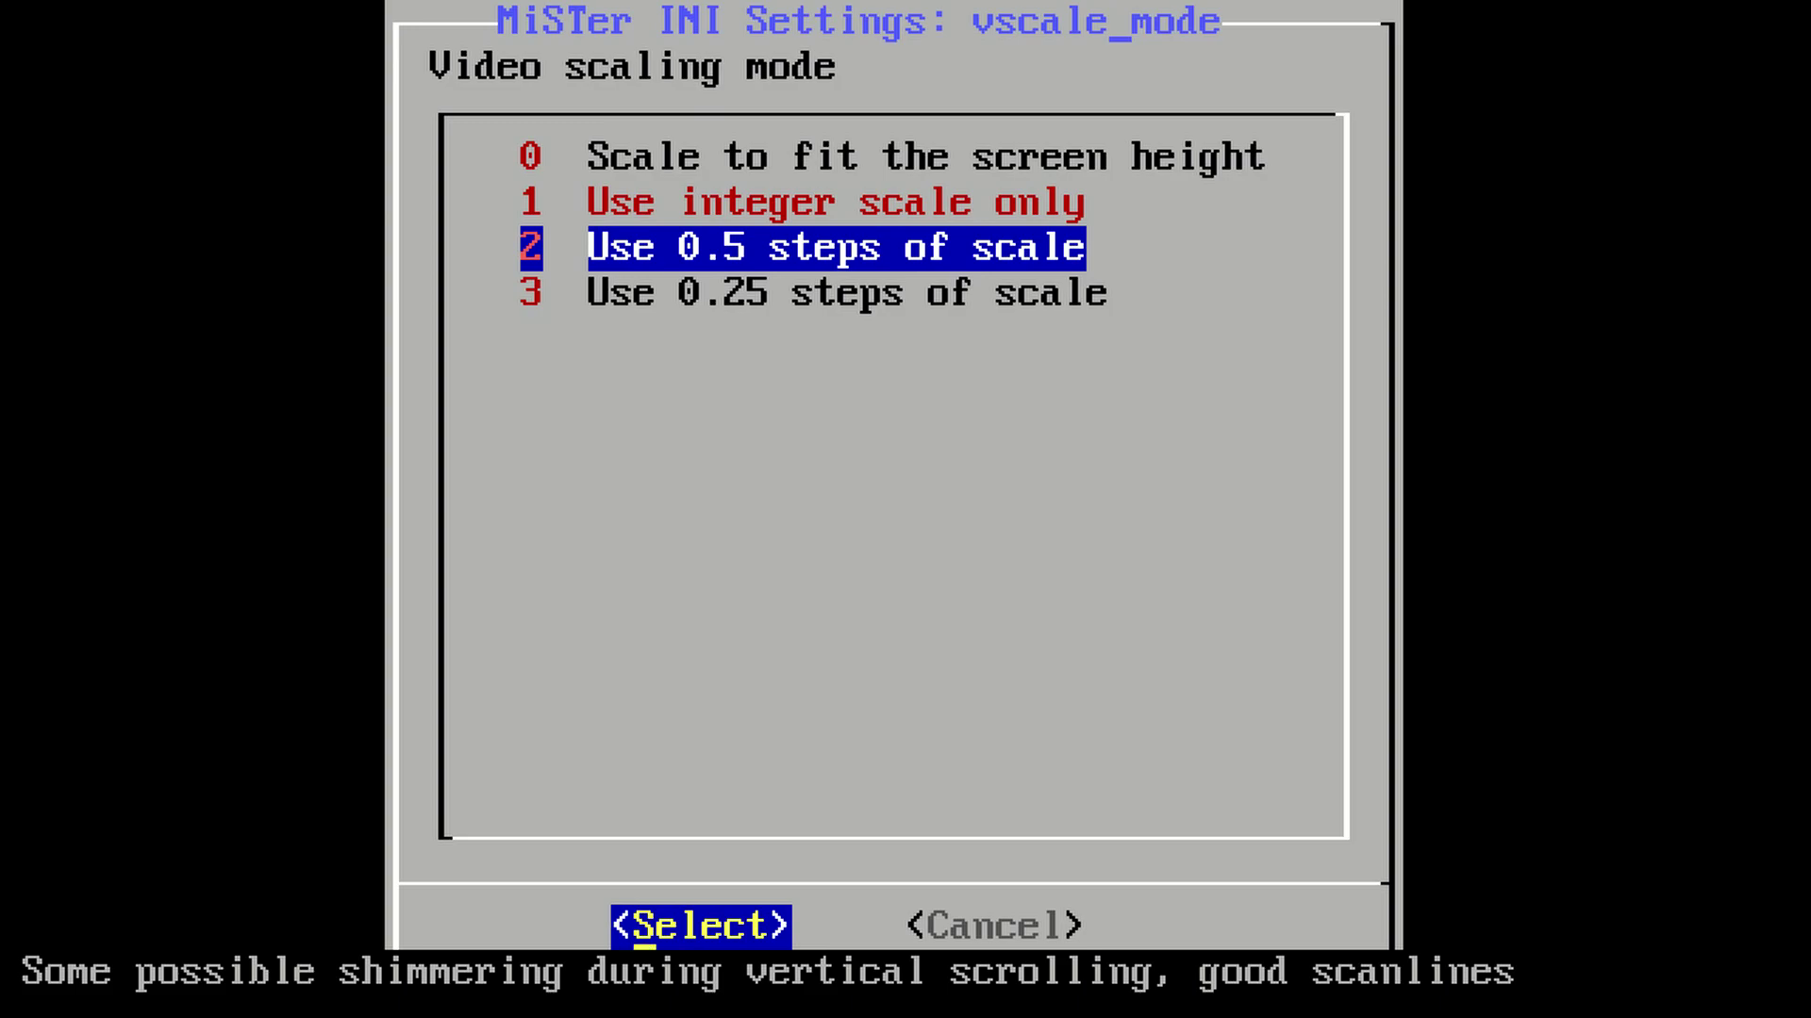
key(Down)
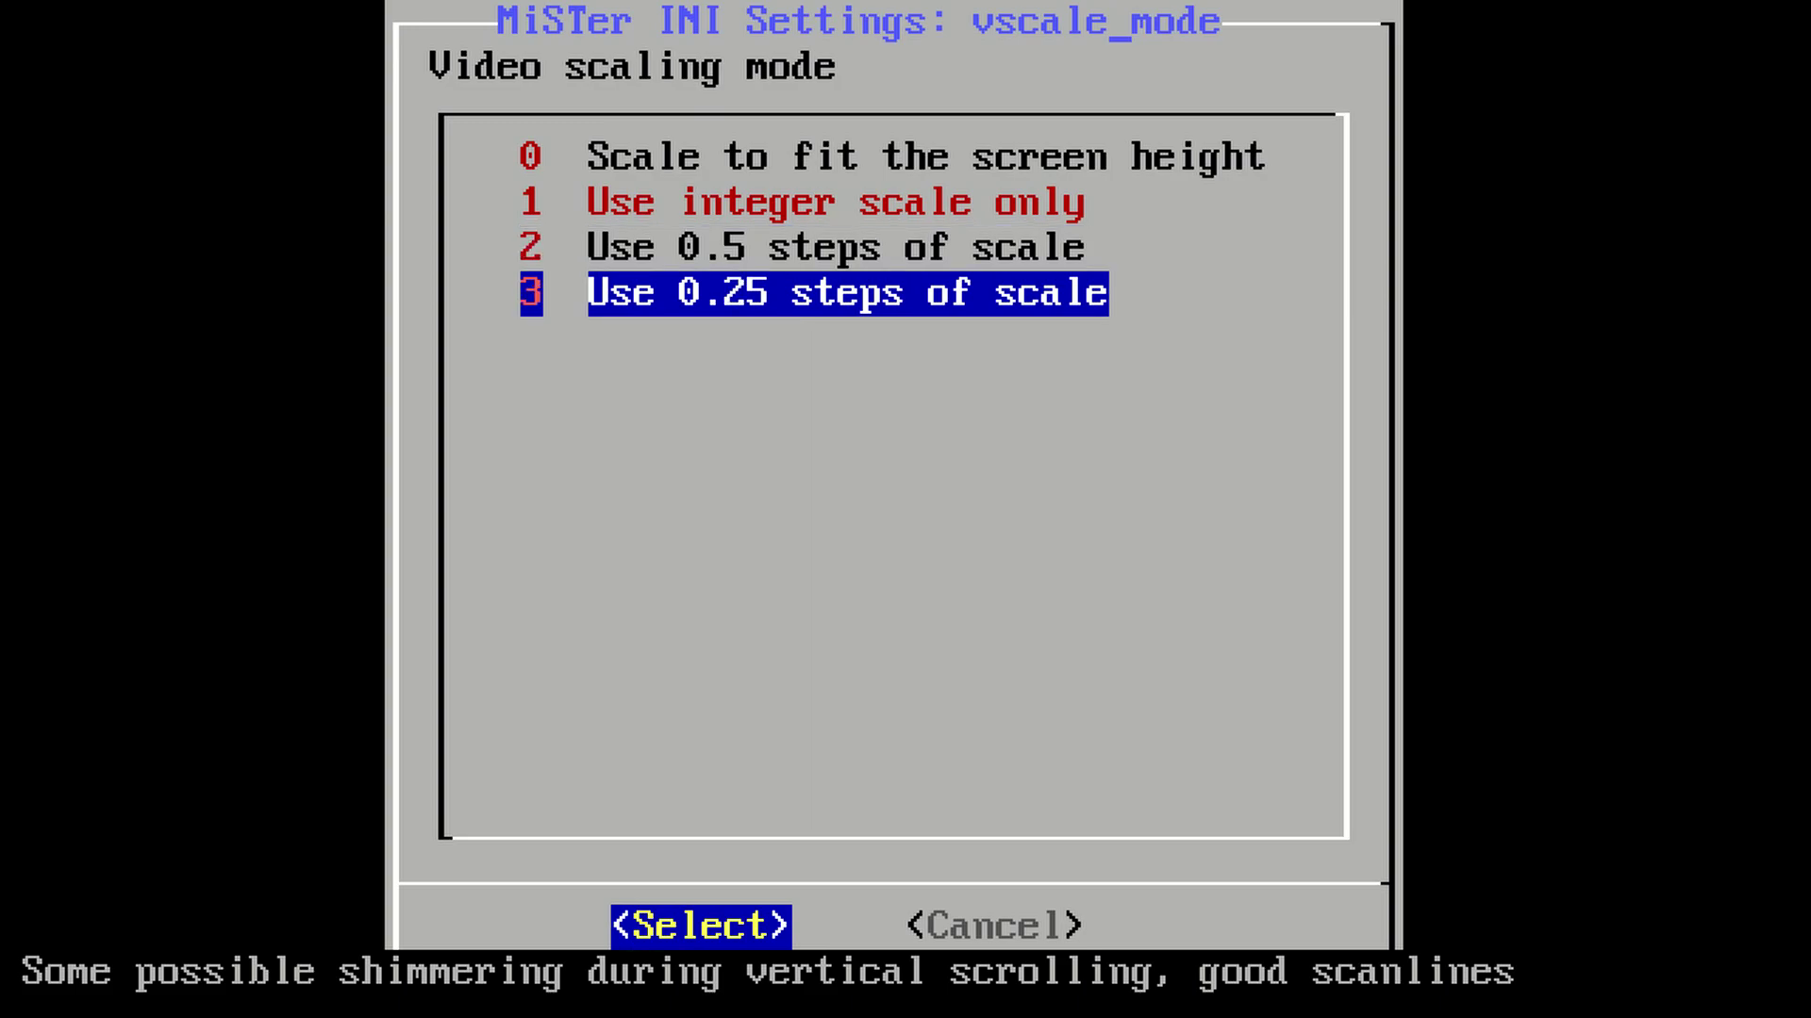
key(Up)
key(Up)
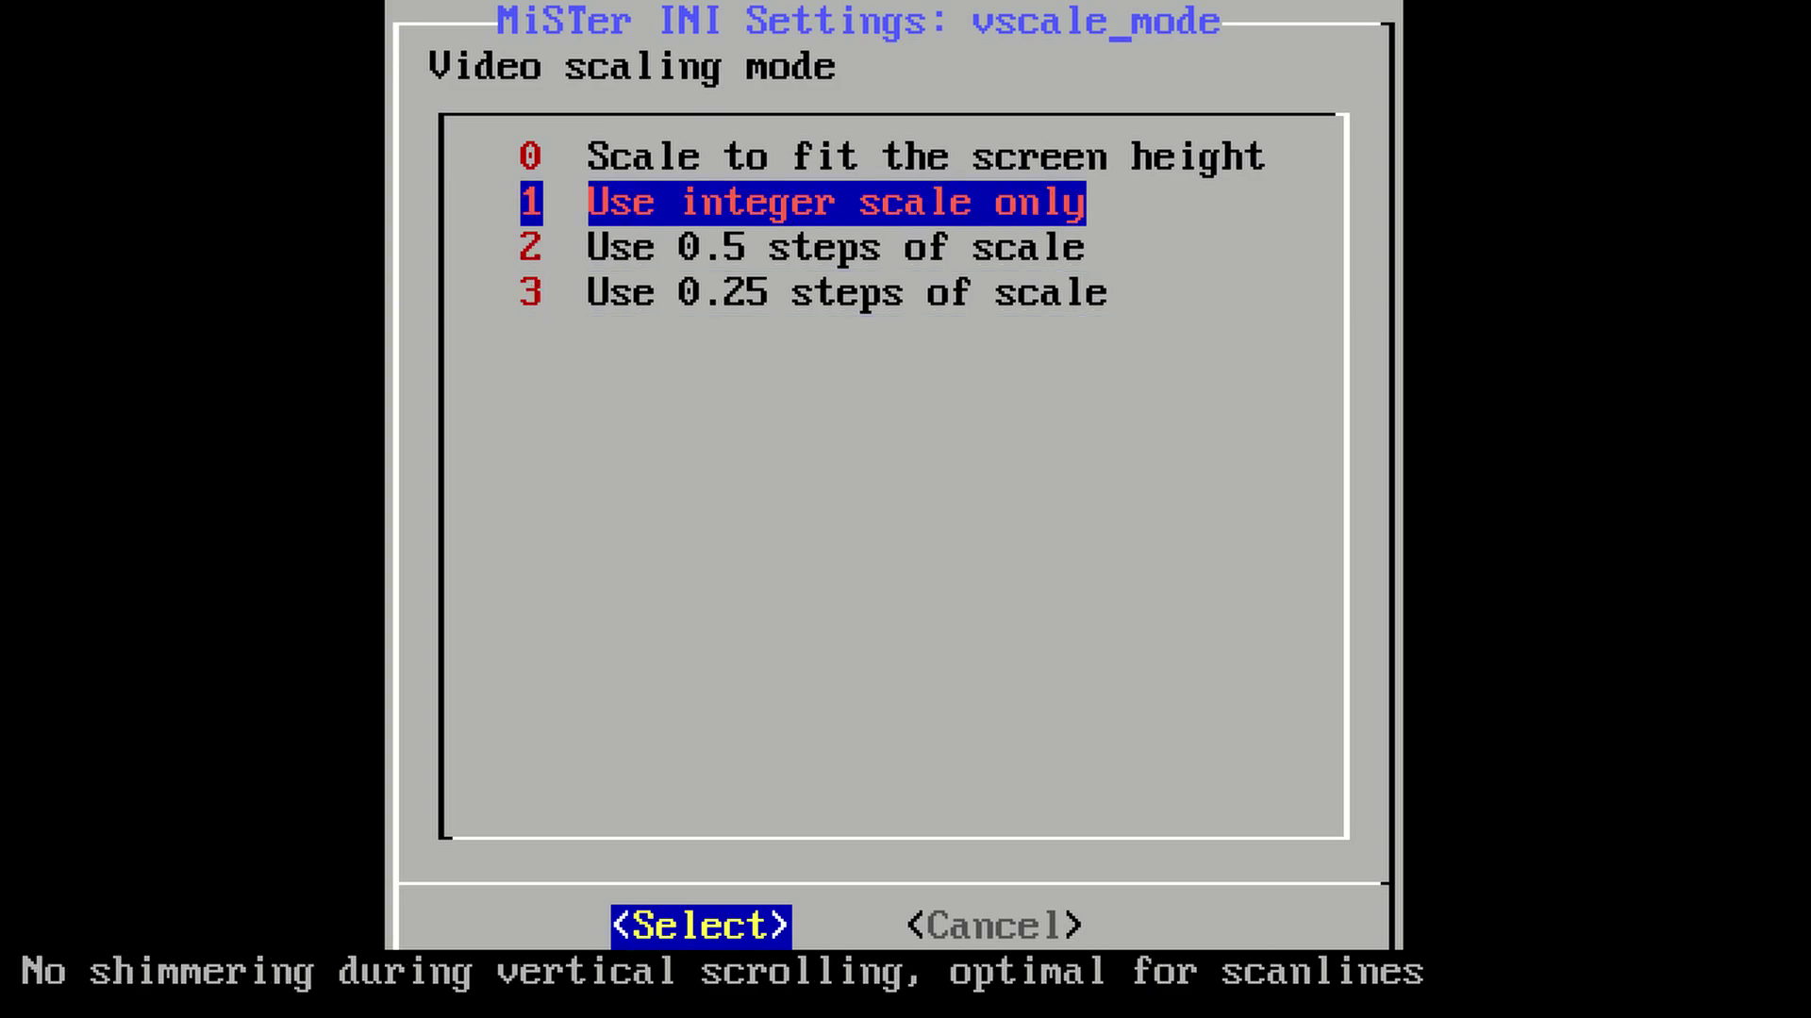
- Set vscale_mode to Scale to fit the screen height
key(Up)
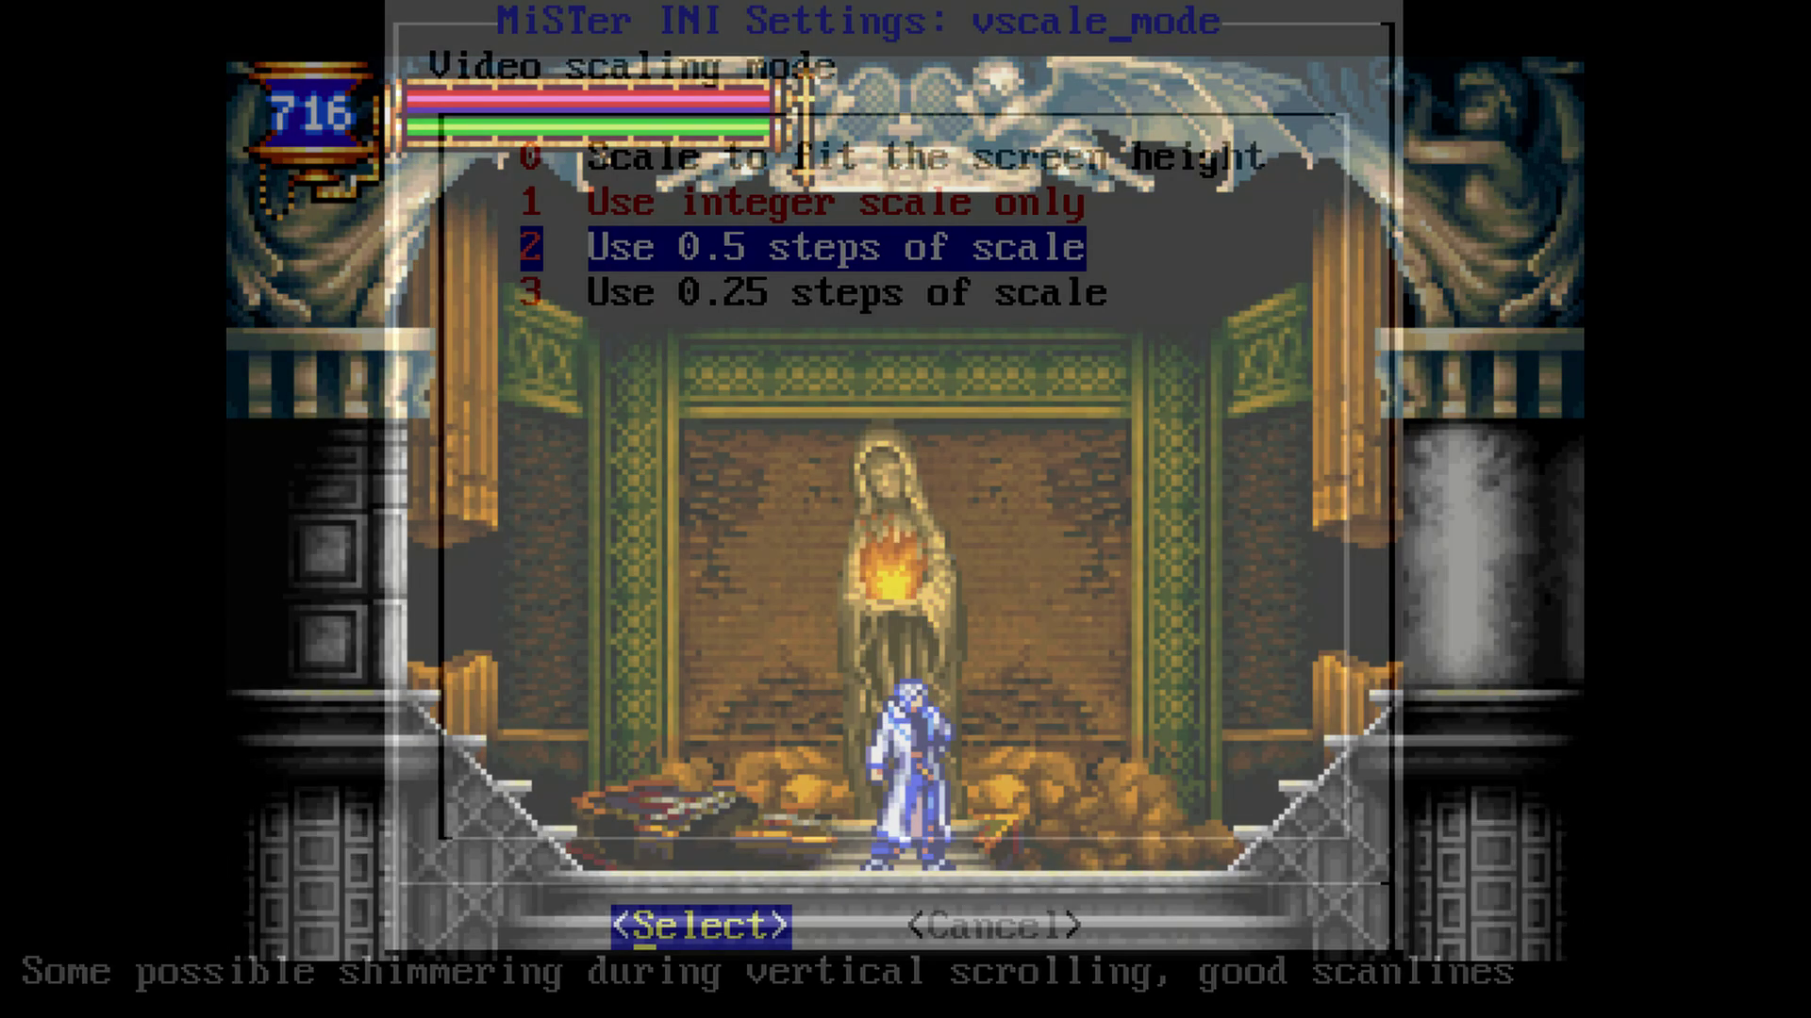
key(Up)
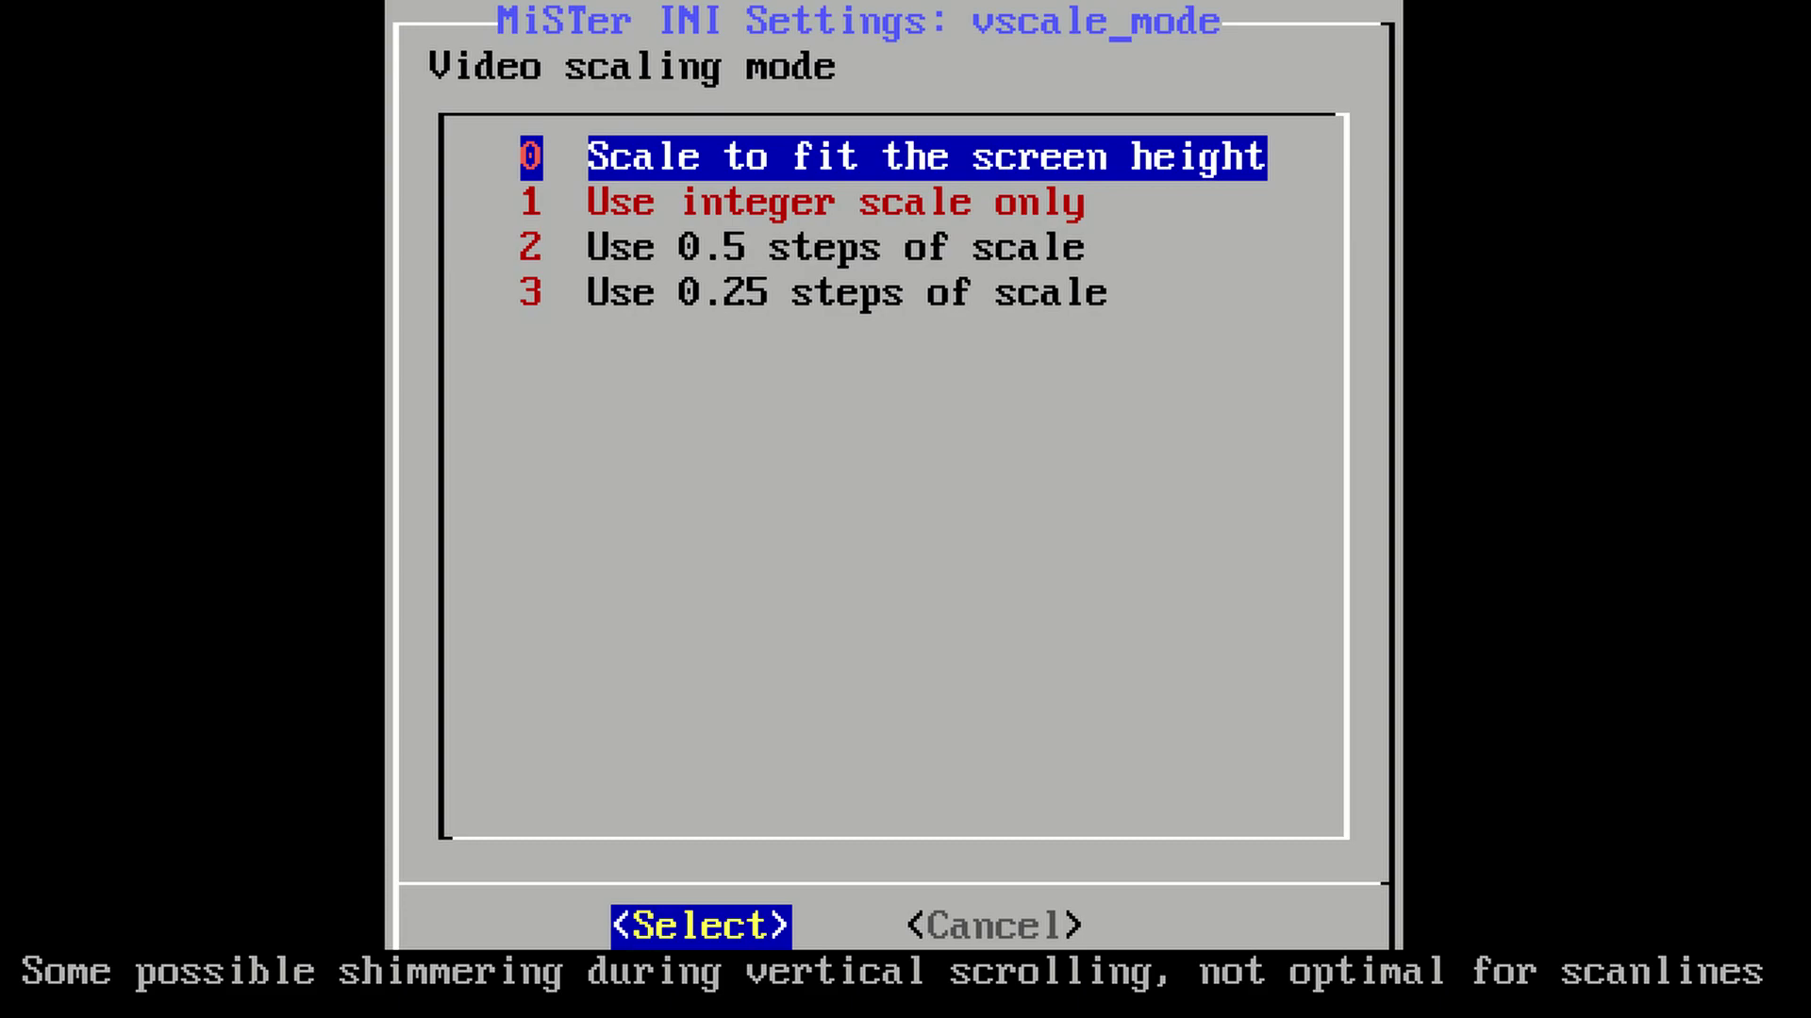
key(Return)
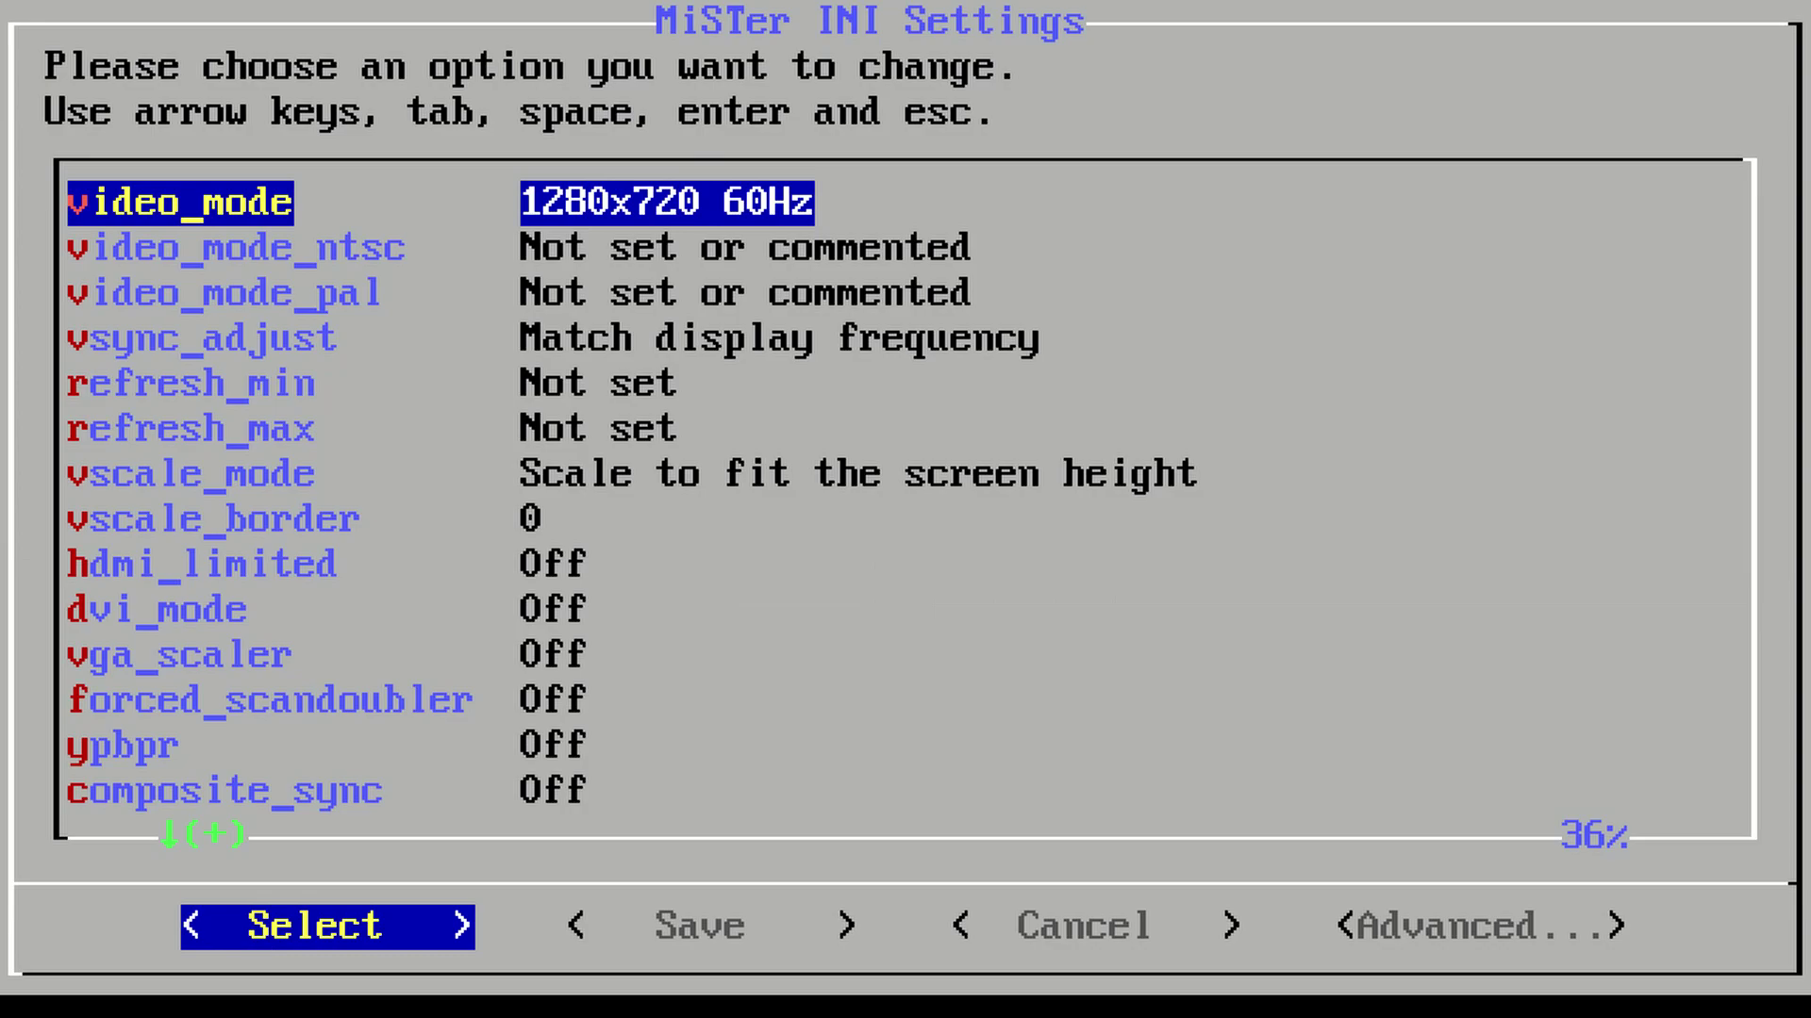
- Save the INI settings and reboot to apply the changes
key(Right)
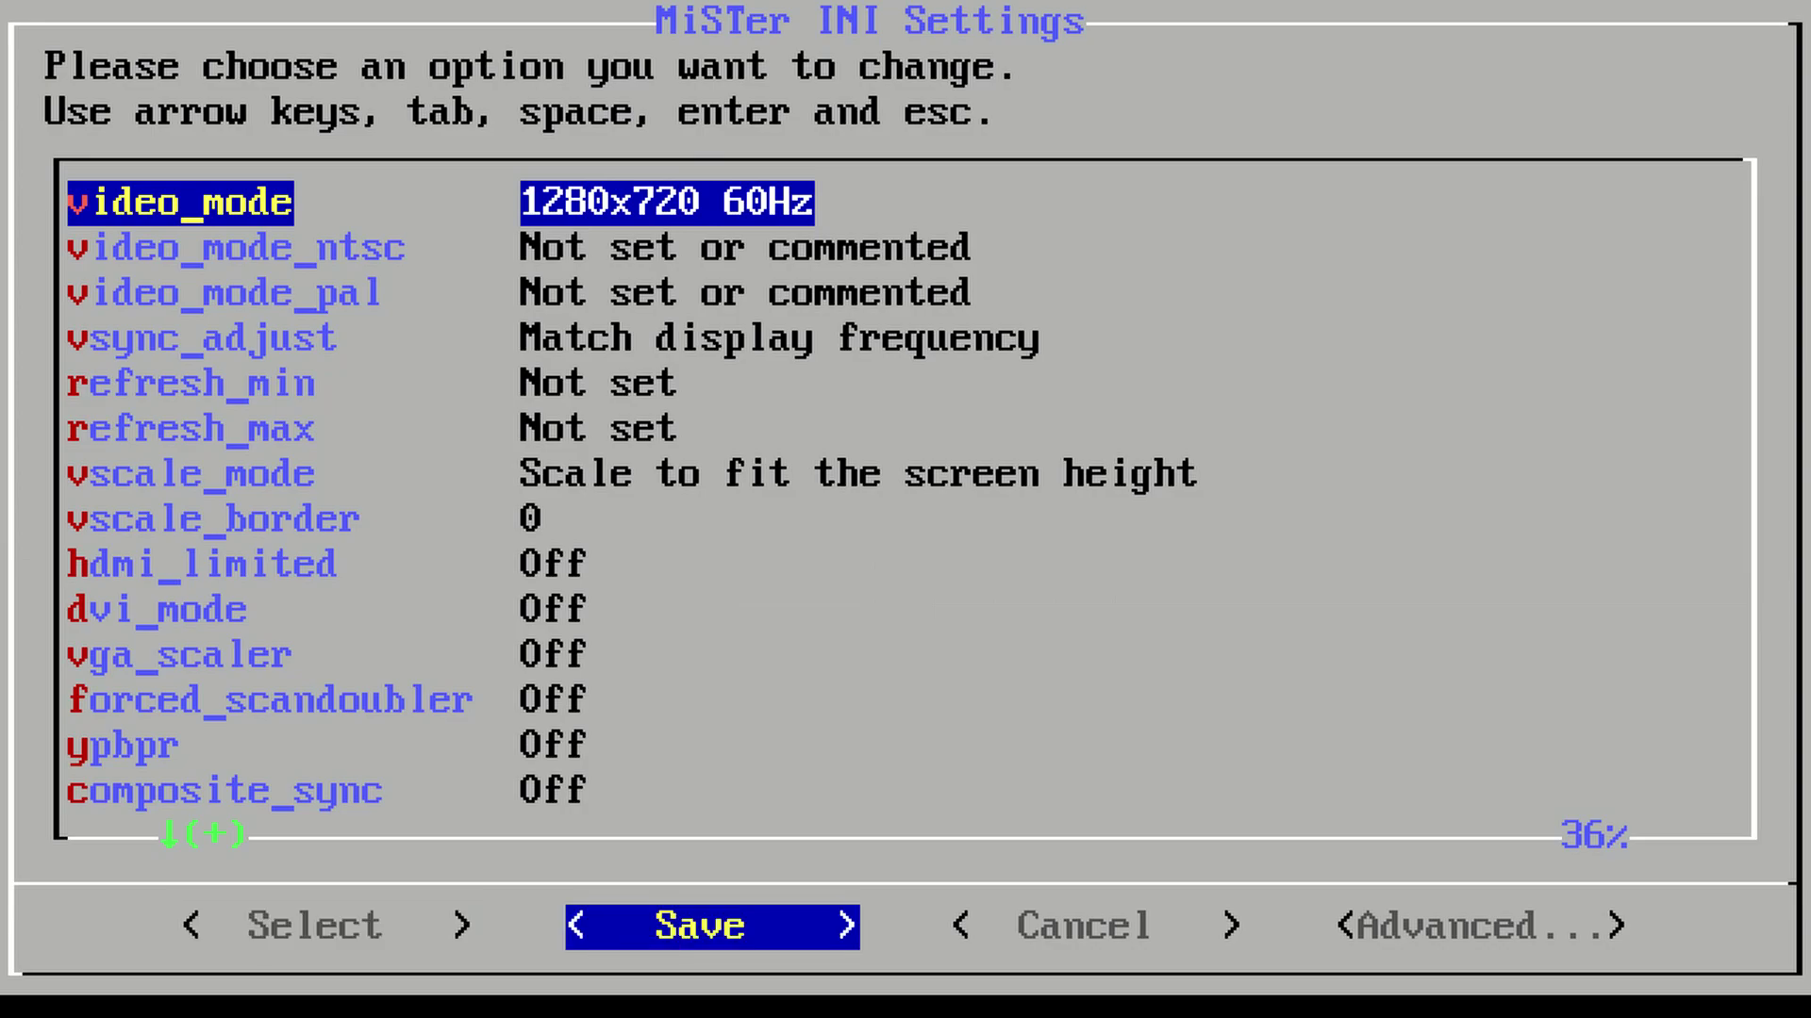
key(Right)
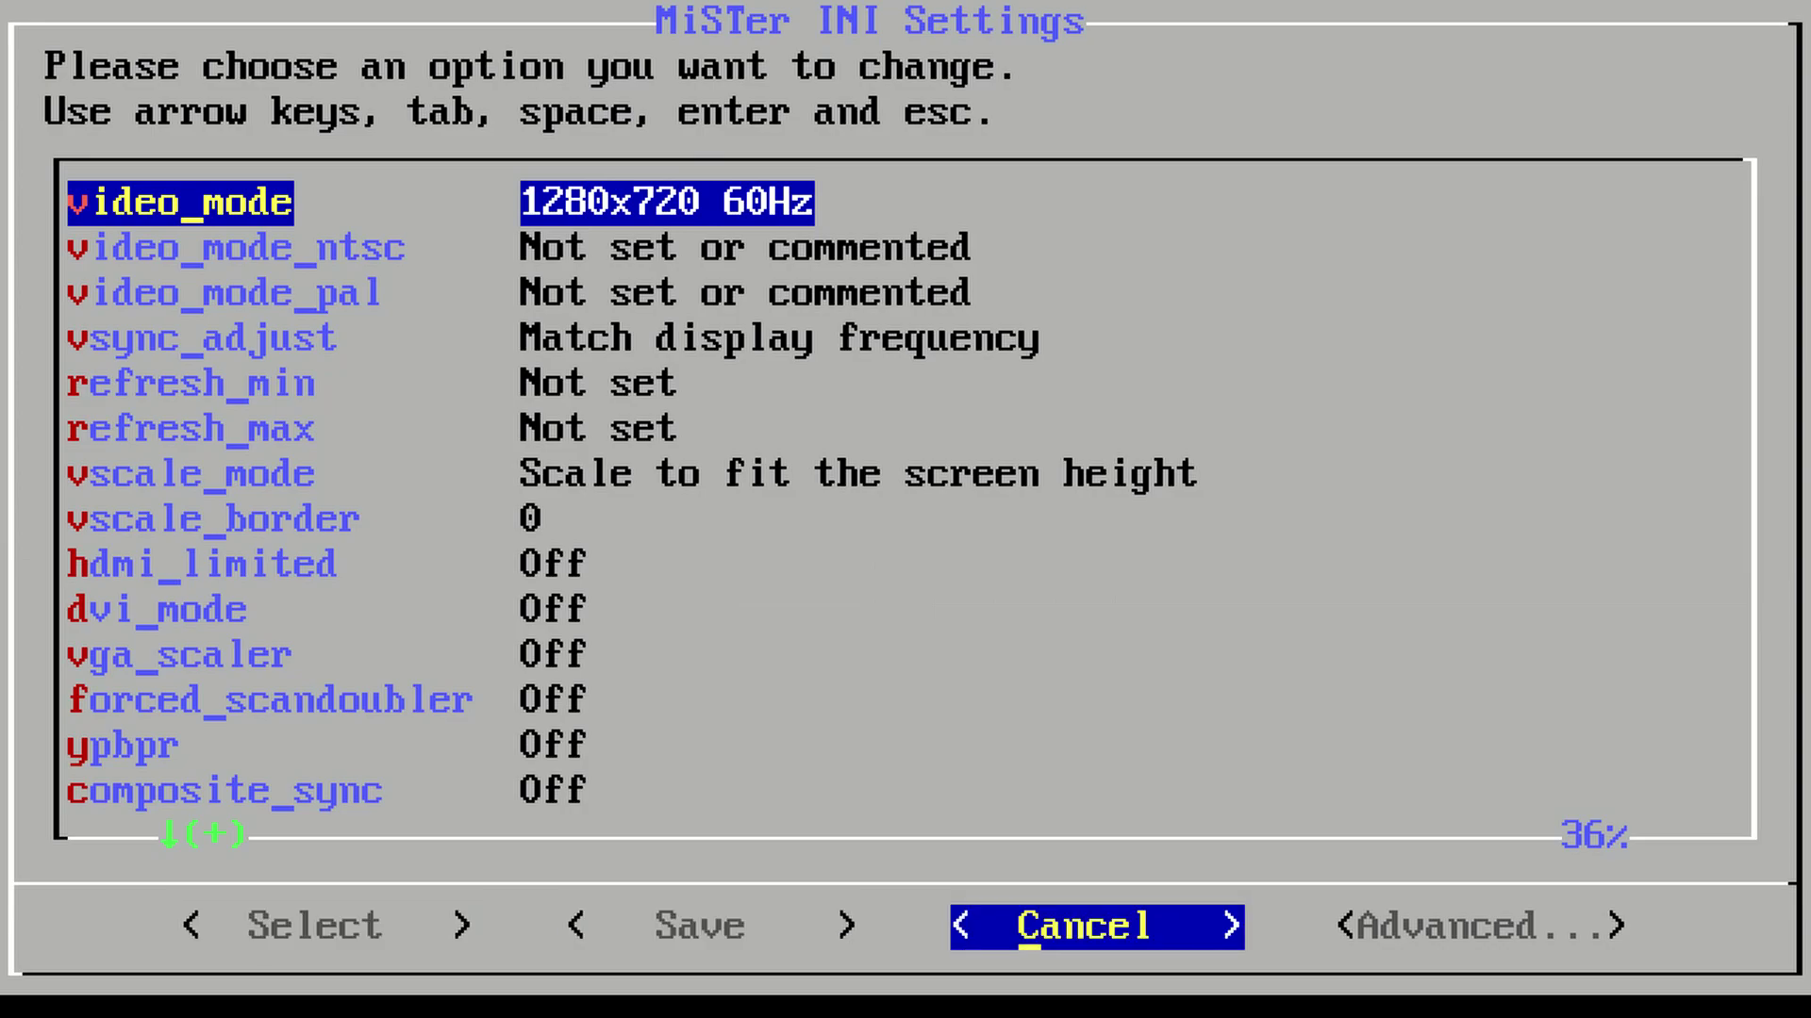
key(Right)
key(Left)
key(Left)
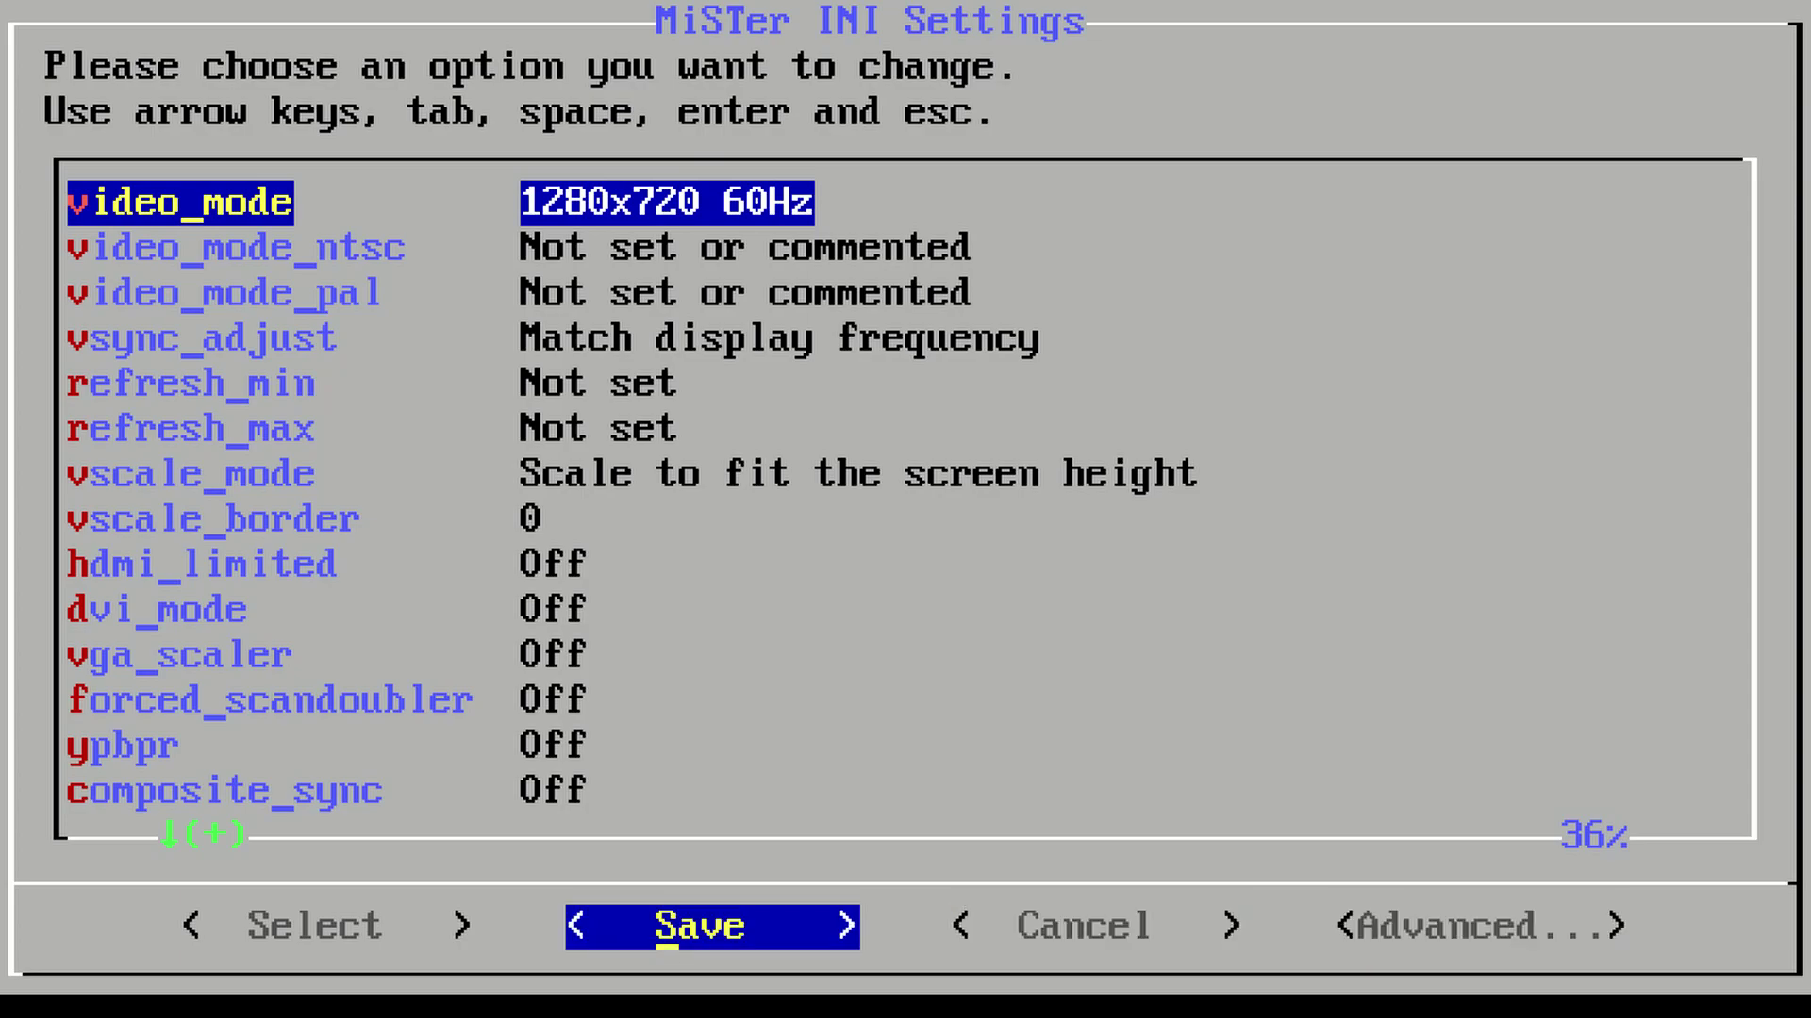
key(Return)
key(Left)
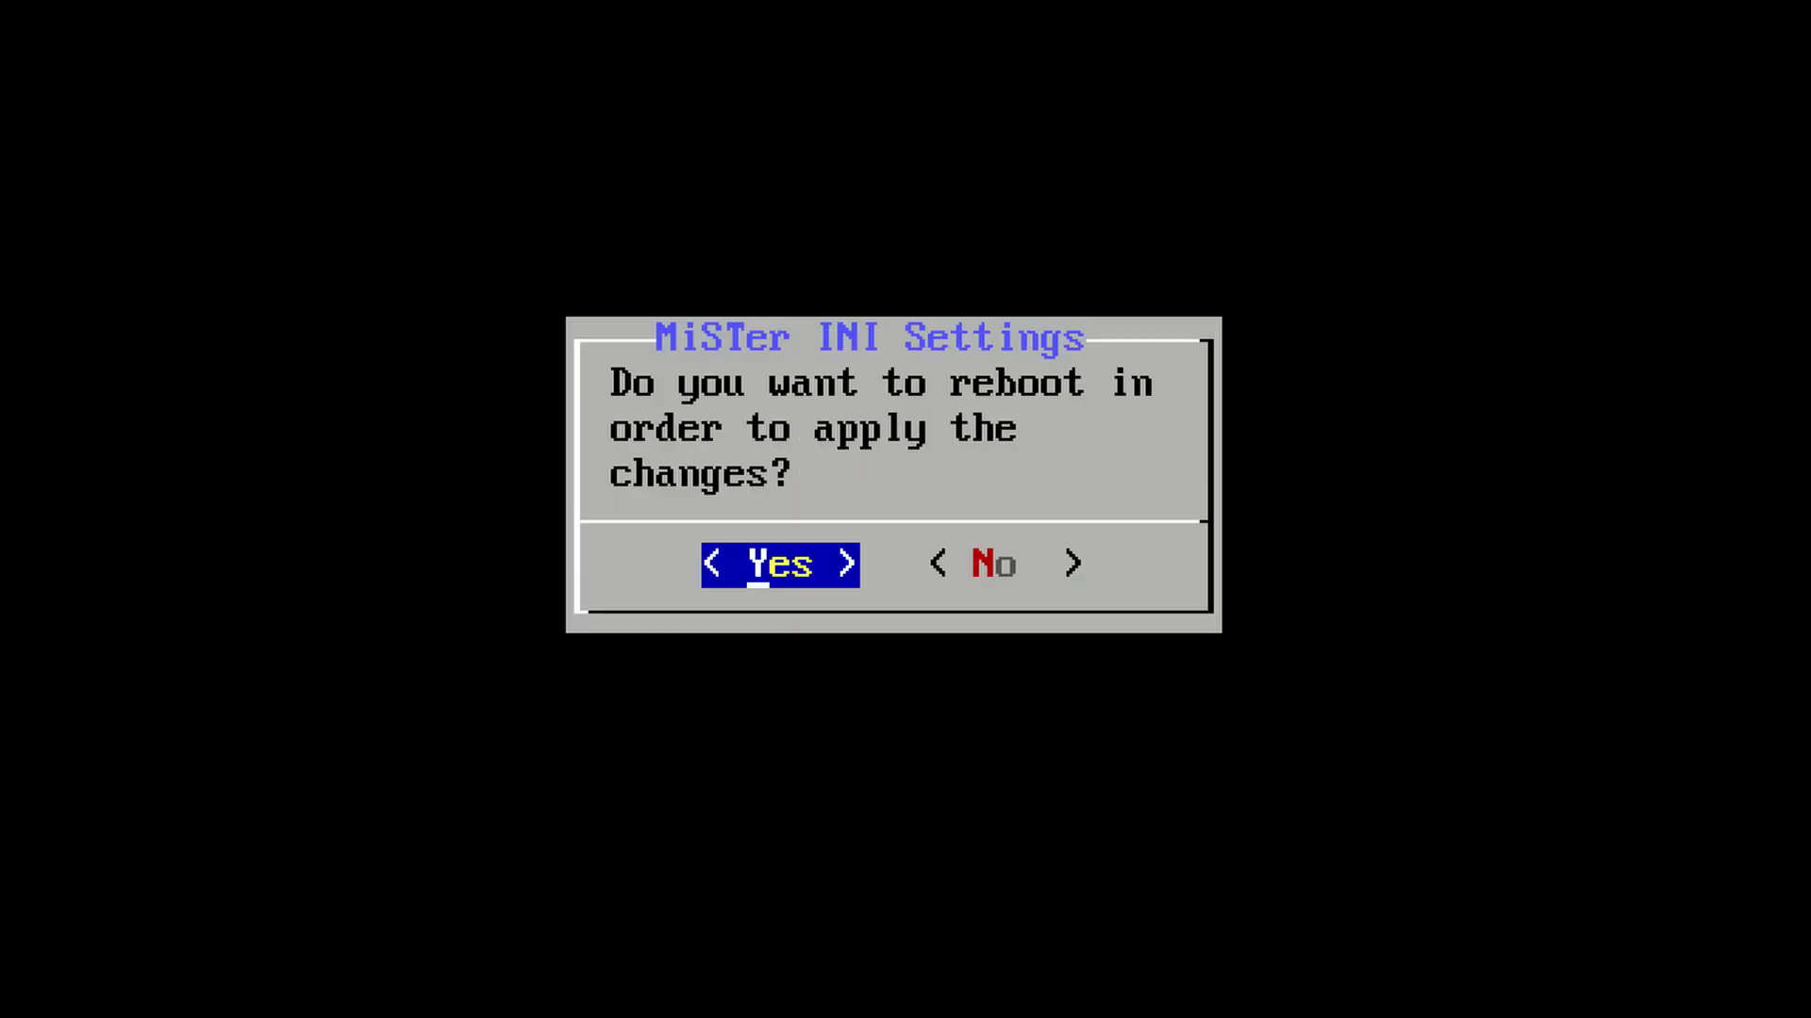
key(Return)
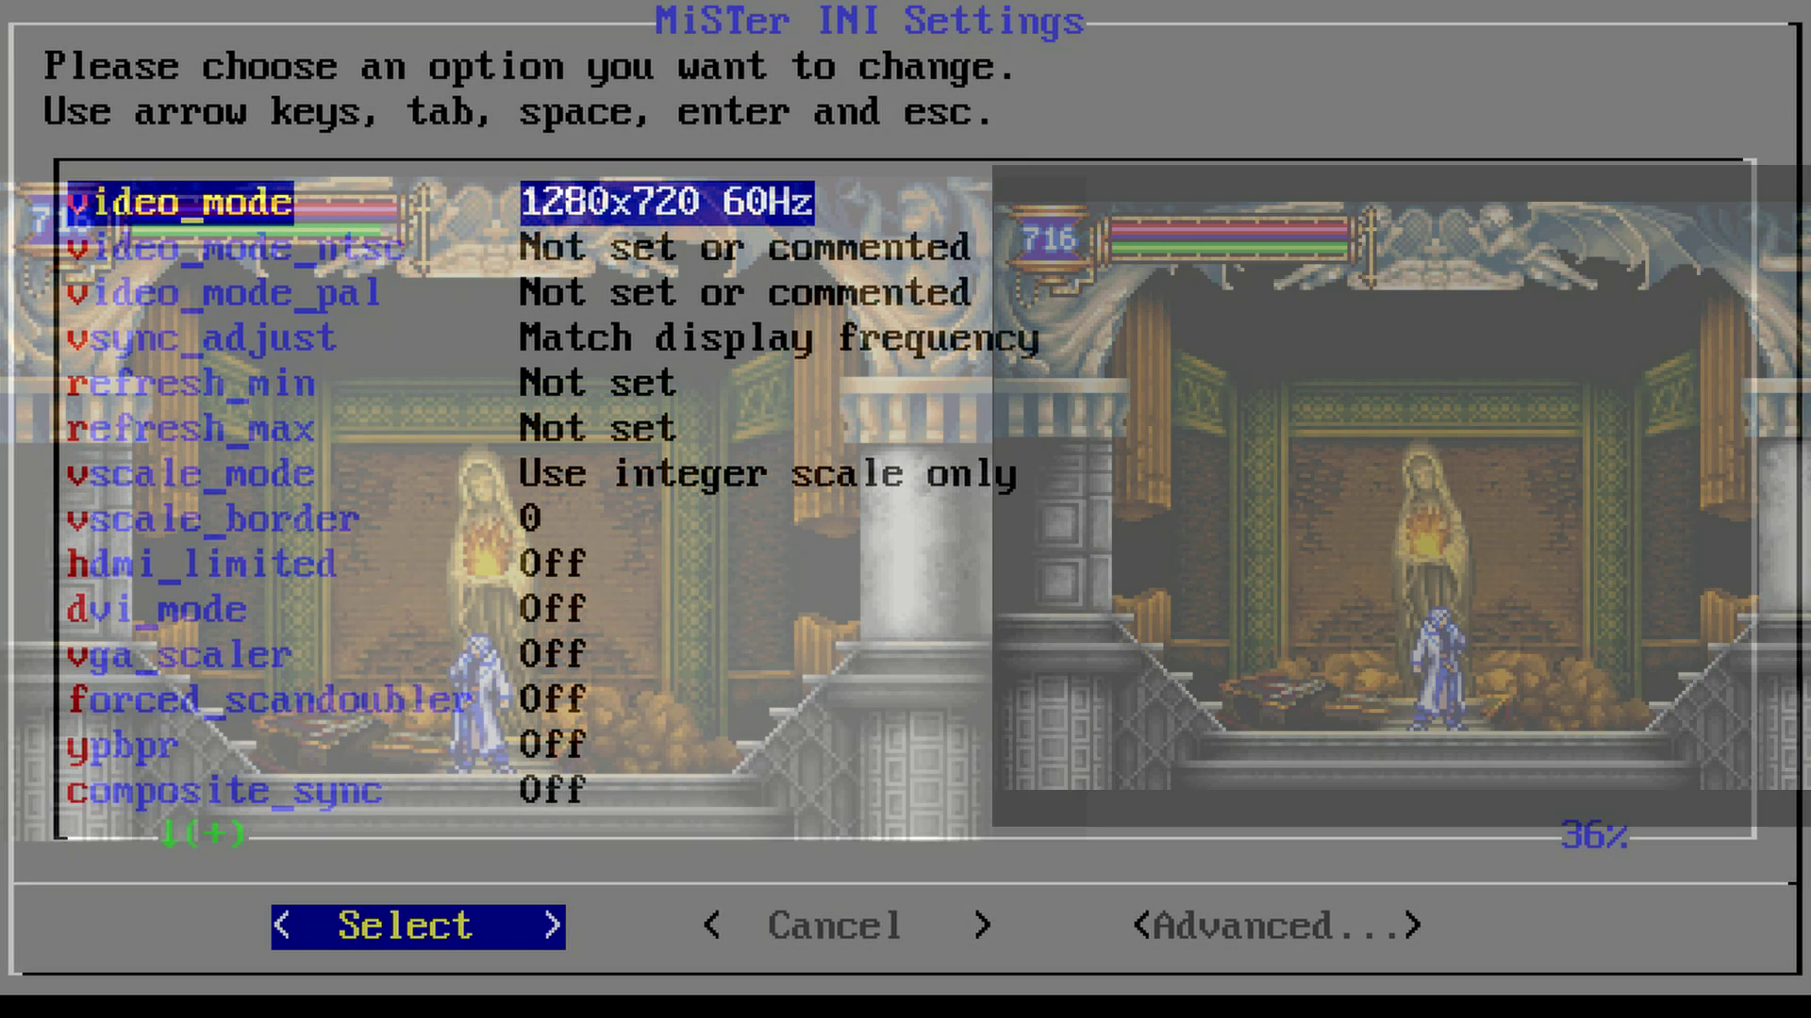
- Open the vsync_adjust setting in the INI options
key(Down)
key(Down)
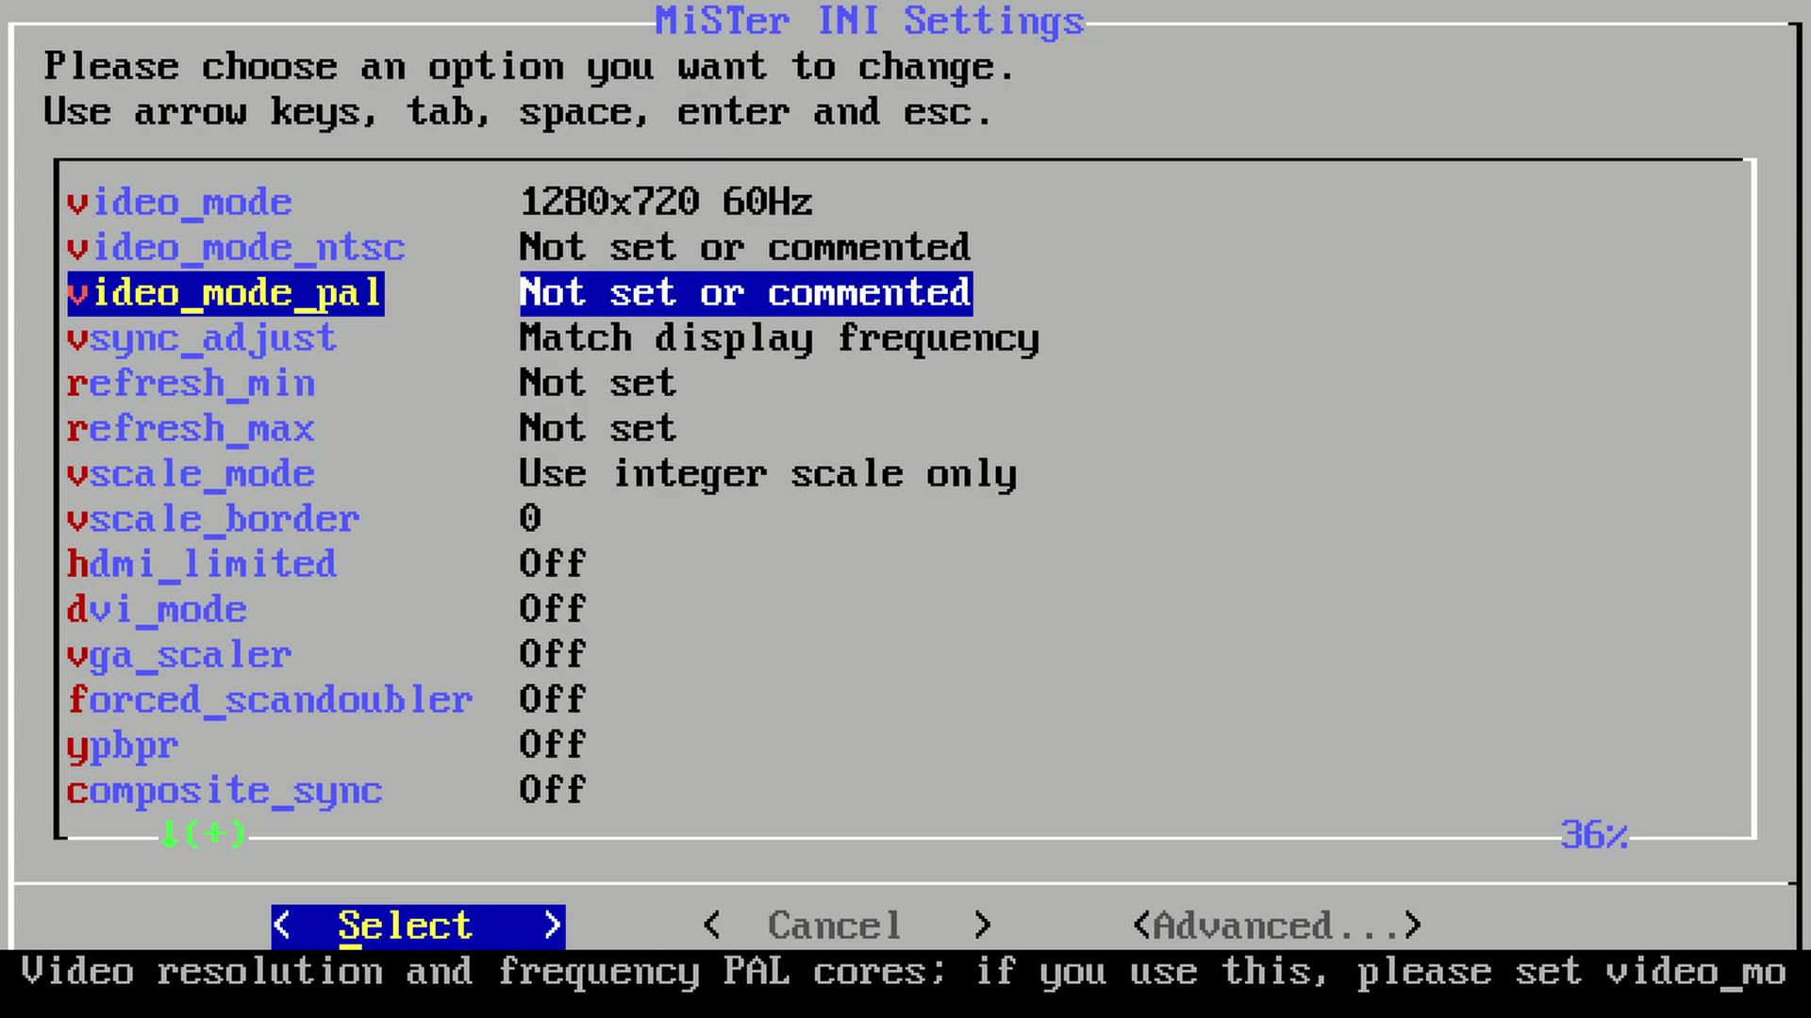
key(Down)
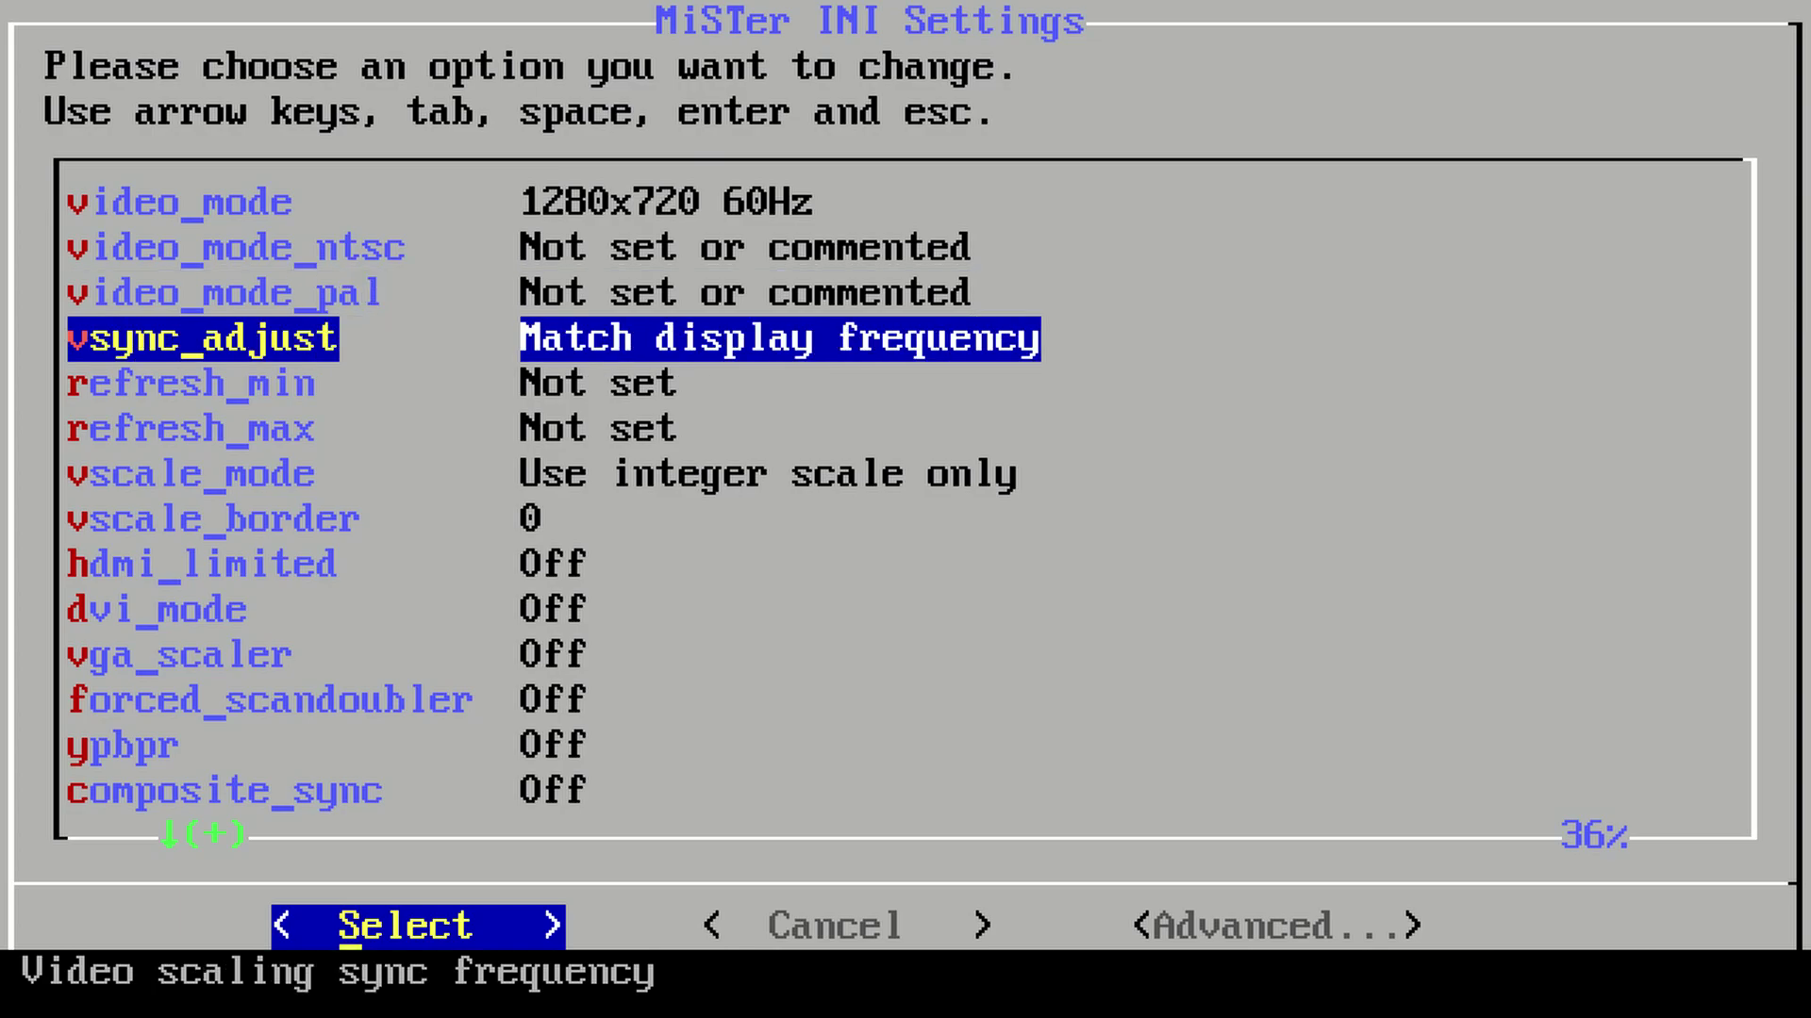
key(Return)
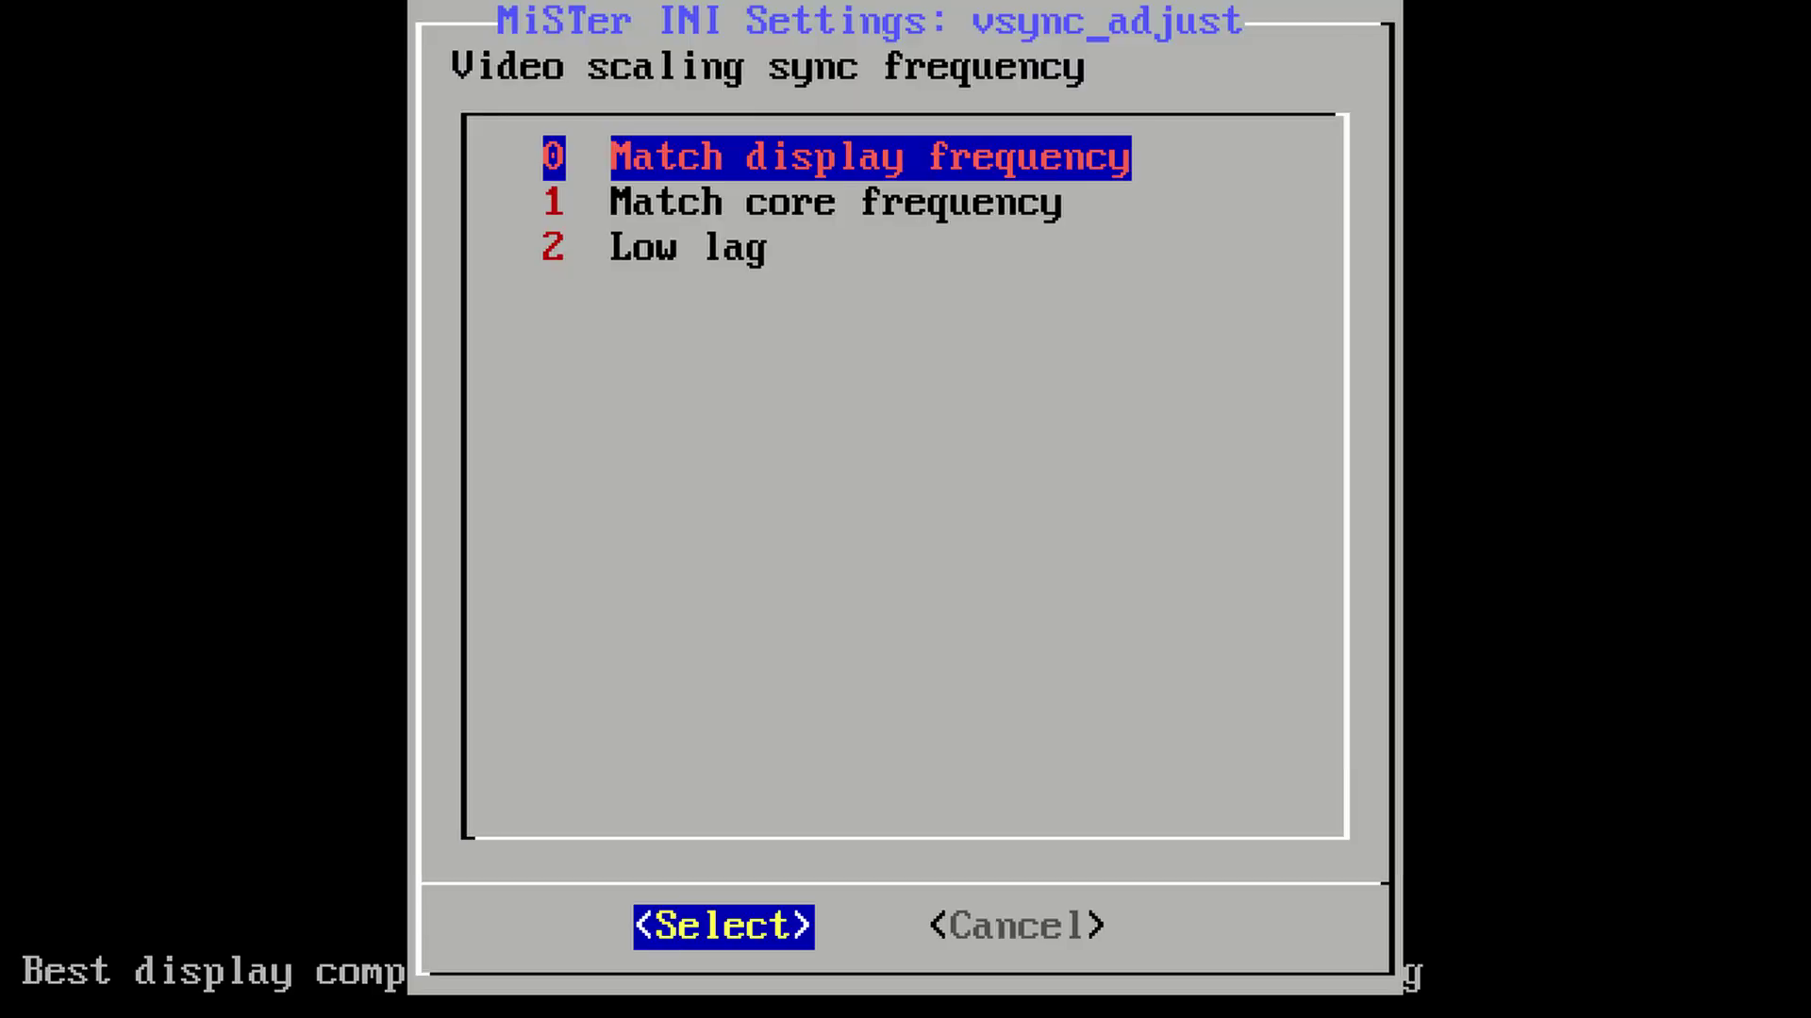
- Compare the descriptions of the vsync_adjust modes Match display frequency, Match core frequency and Low lag
key(Down)
key(Down)
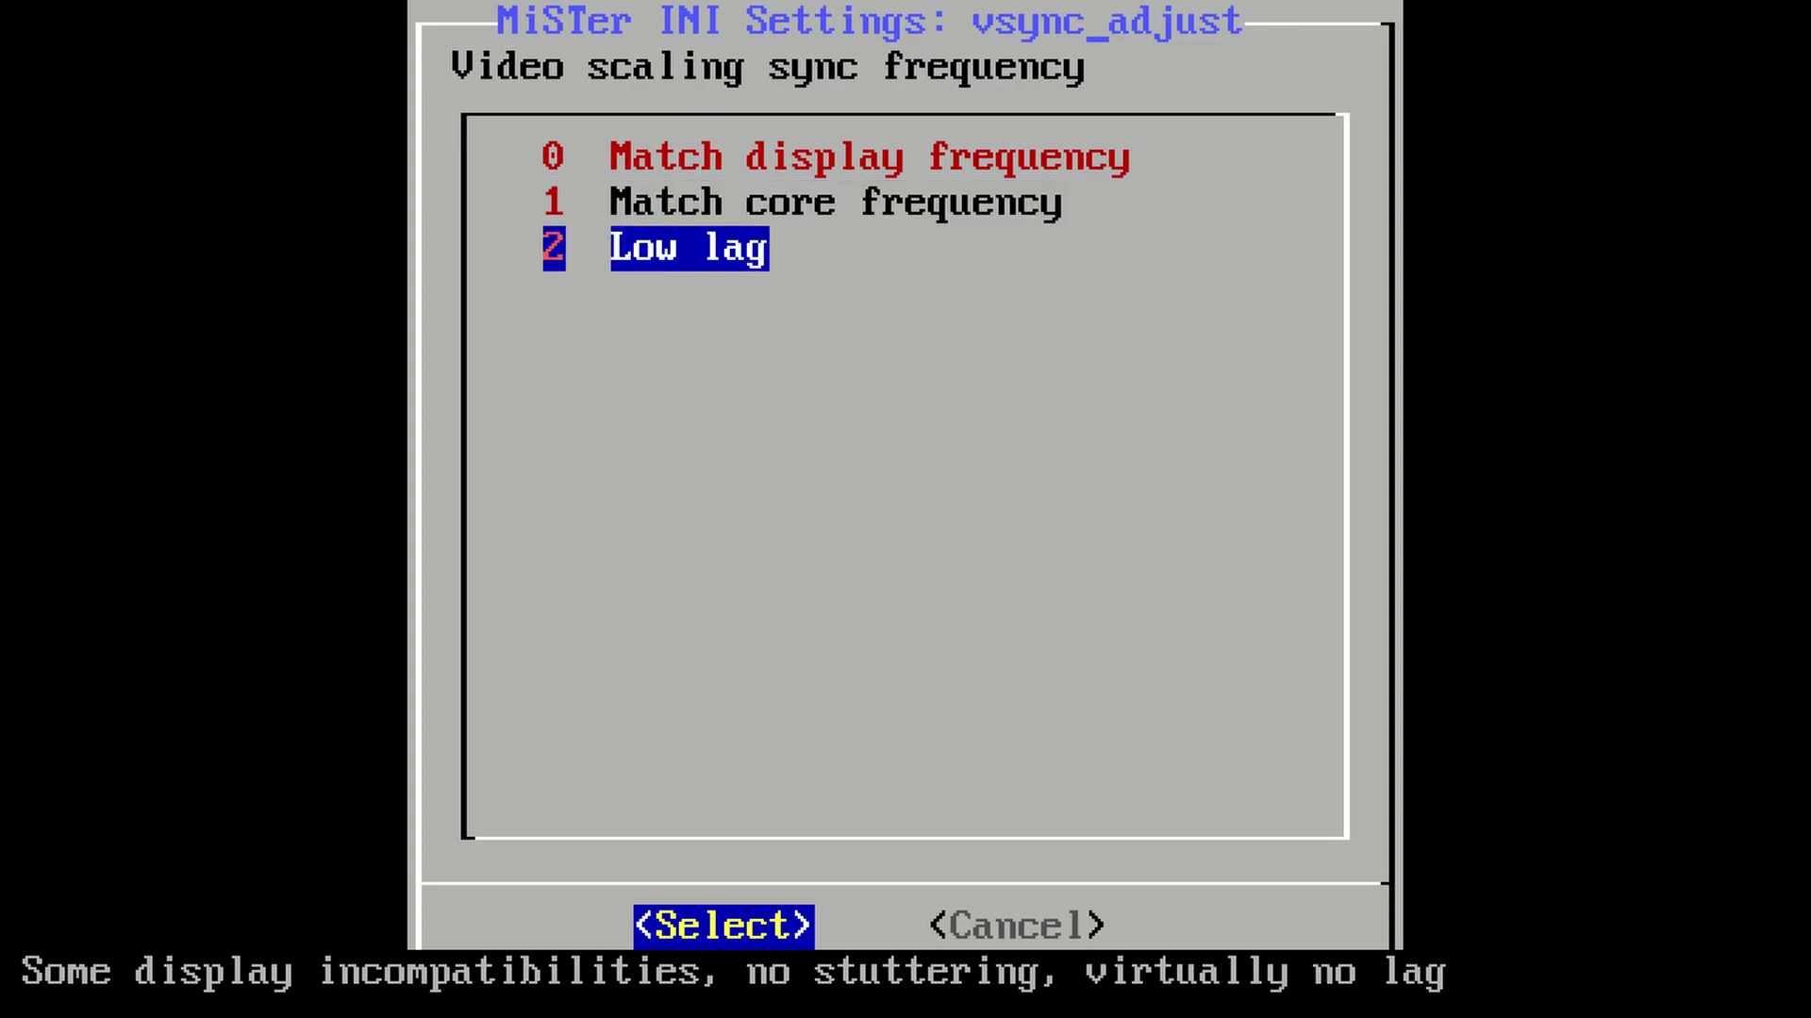
key(Up)
key(Up)
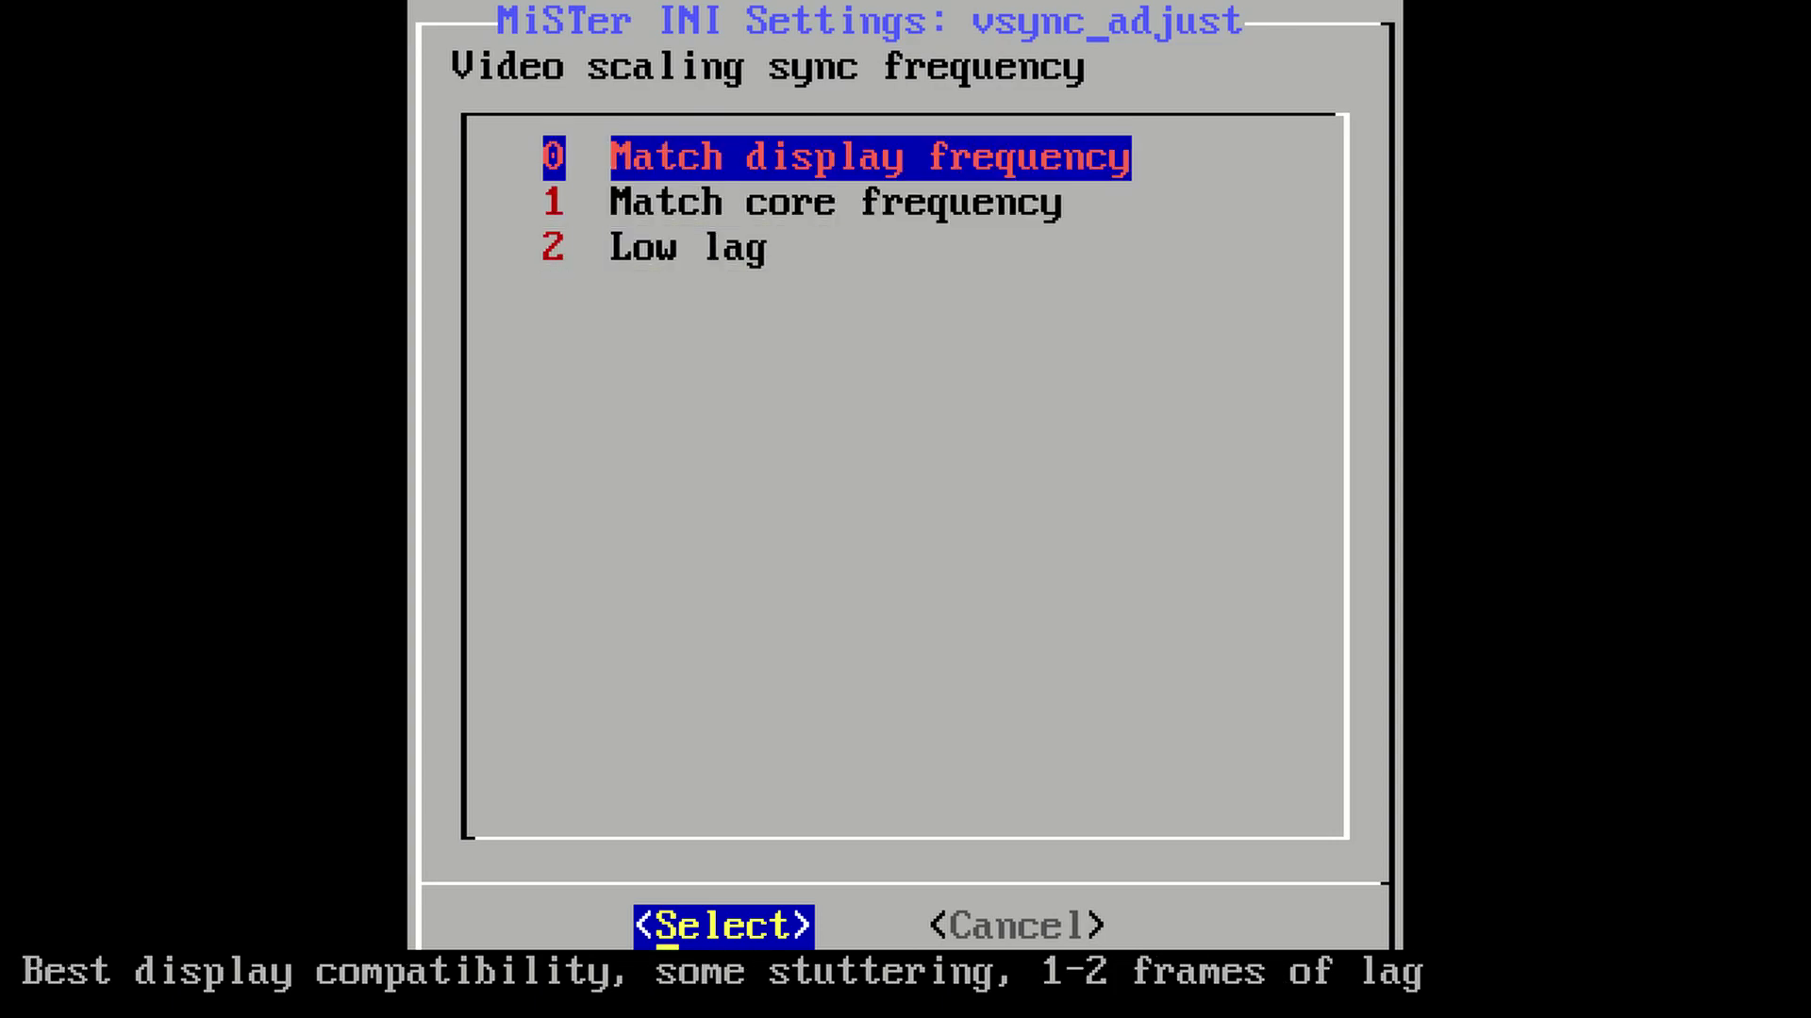
key(Down)
key(Down)
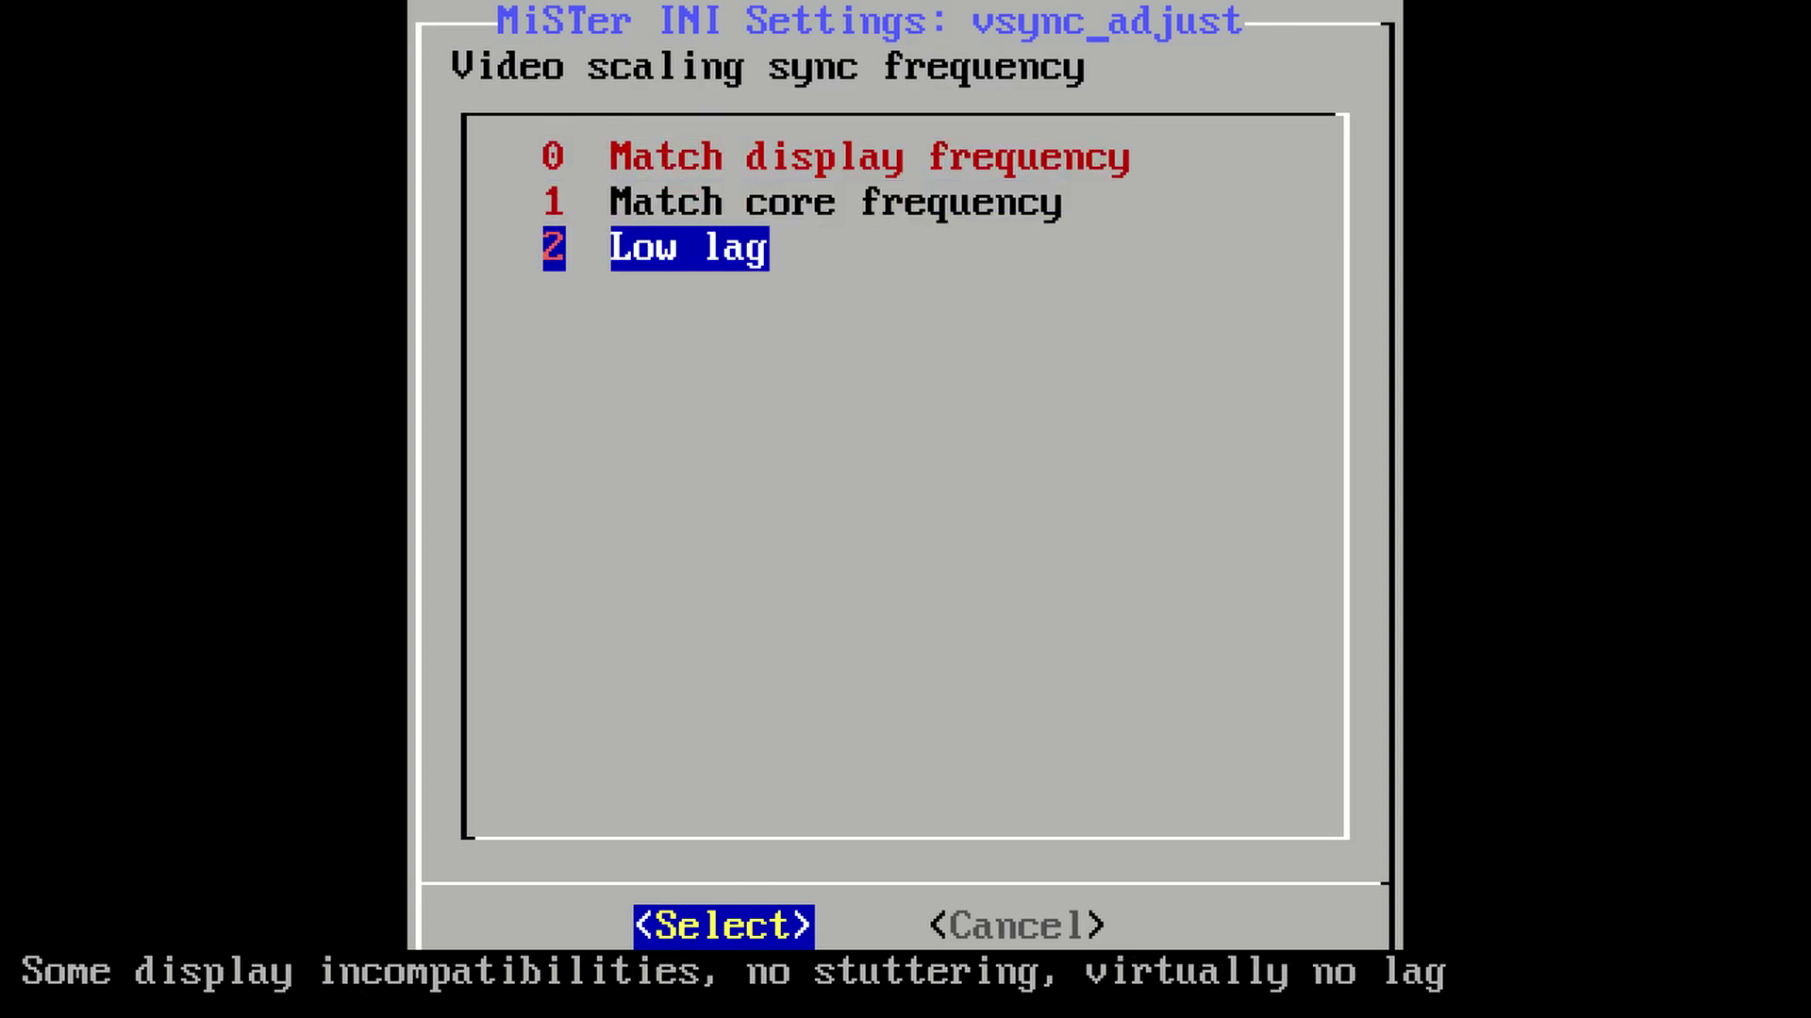
key(Up)
key(Up)
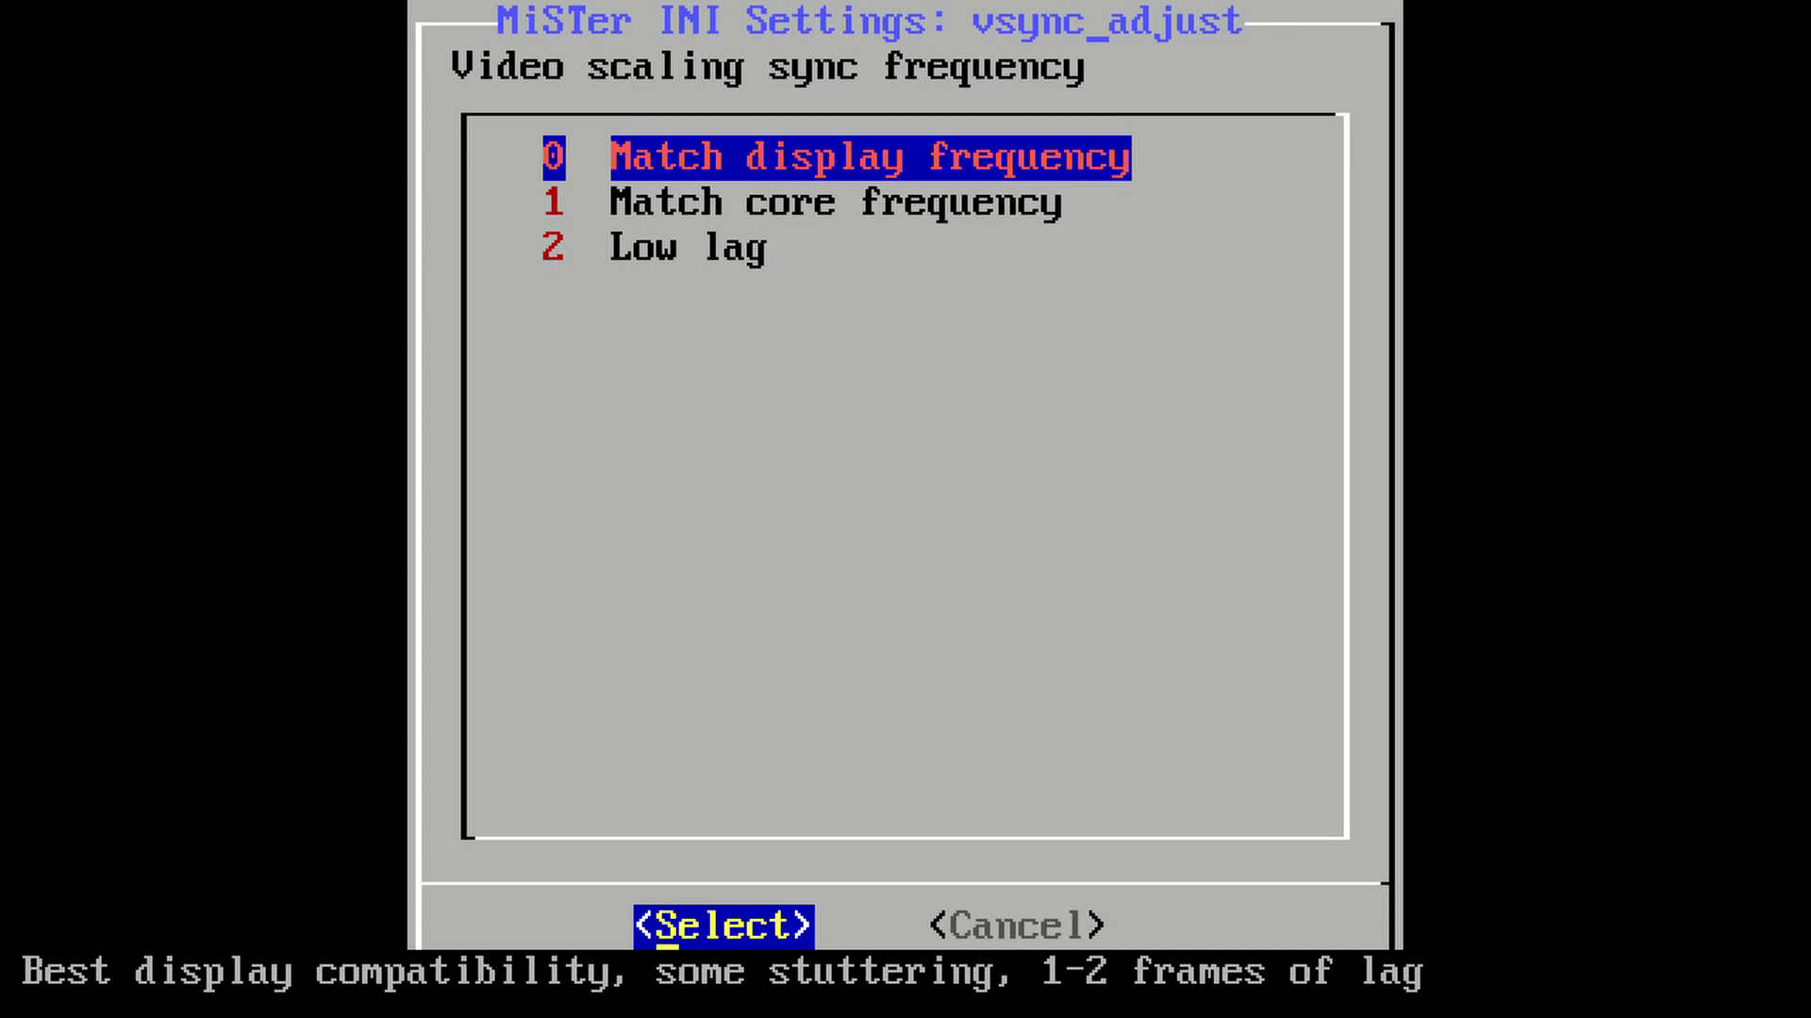
key(Down)
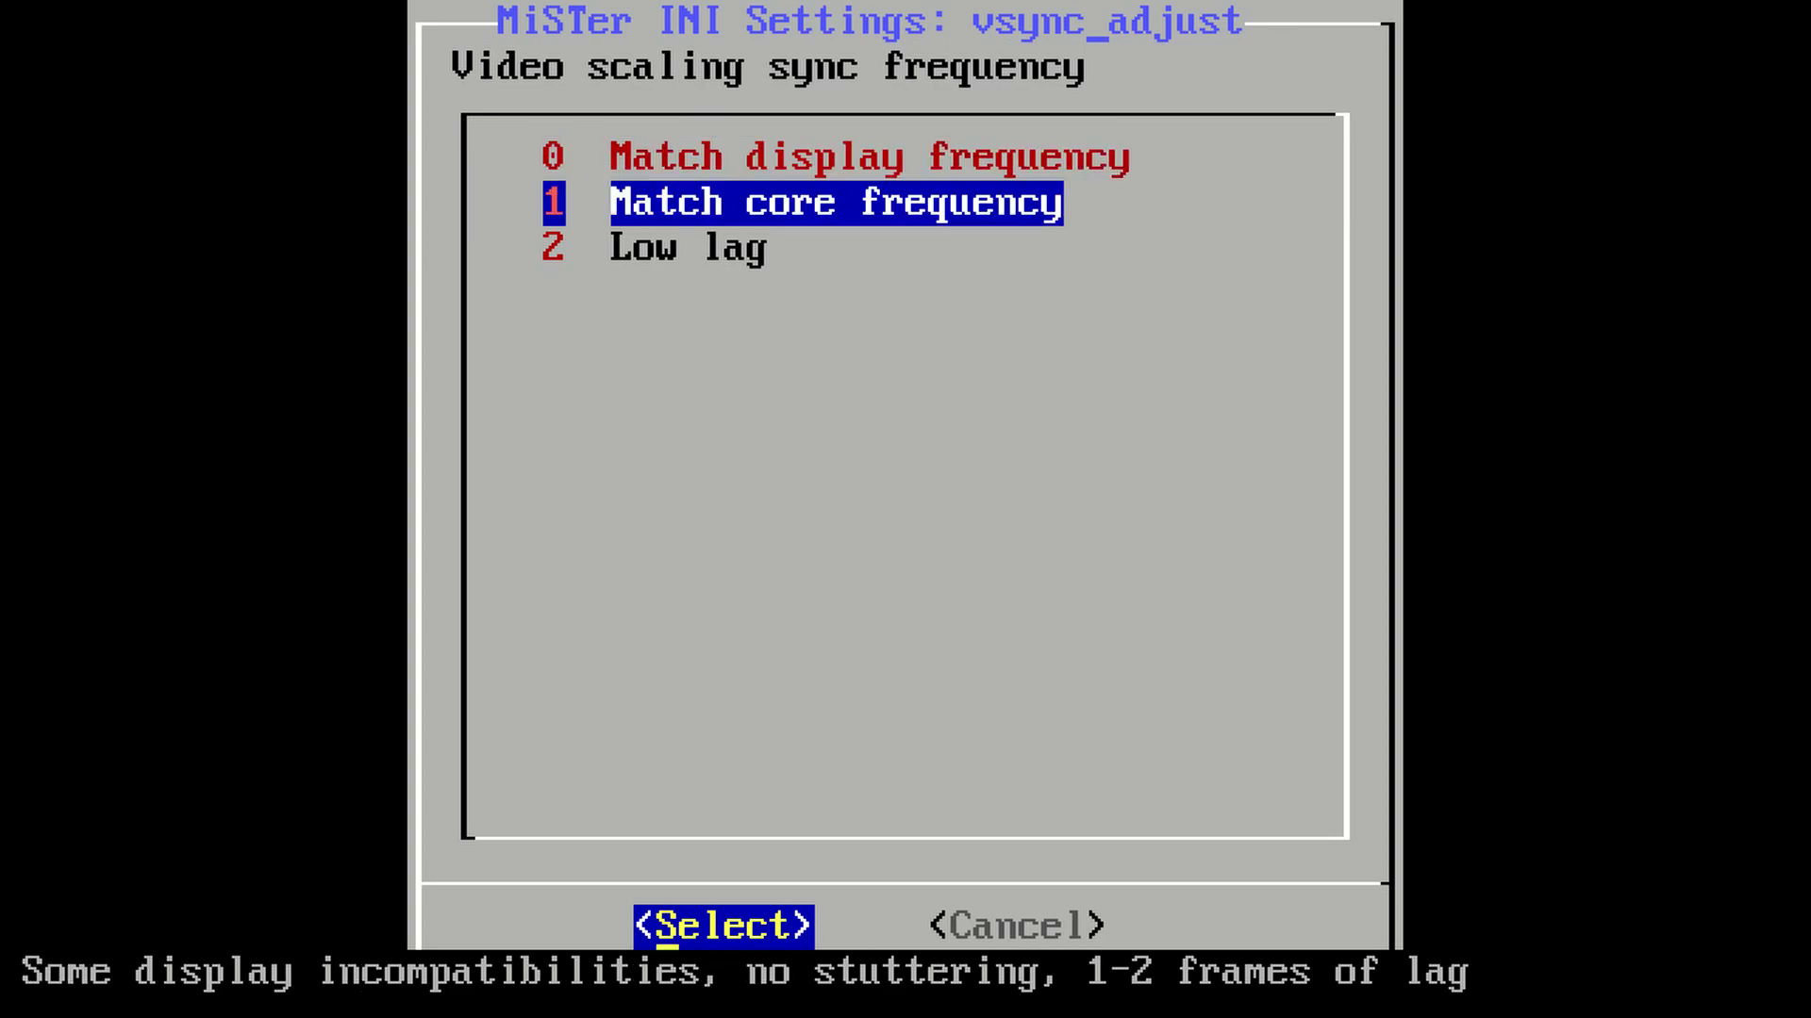
key(Down)
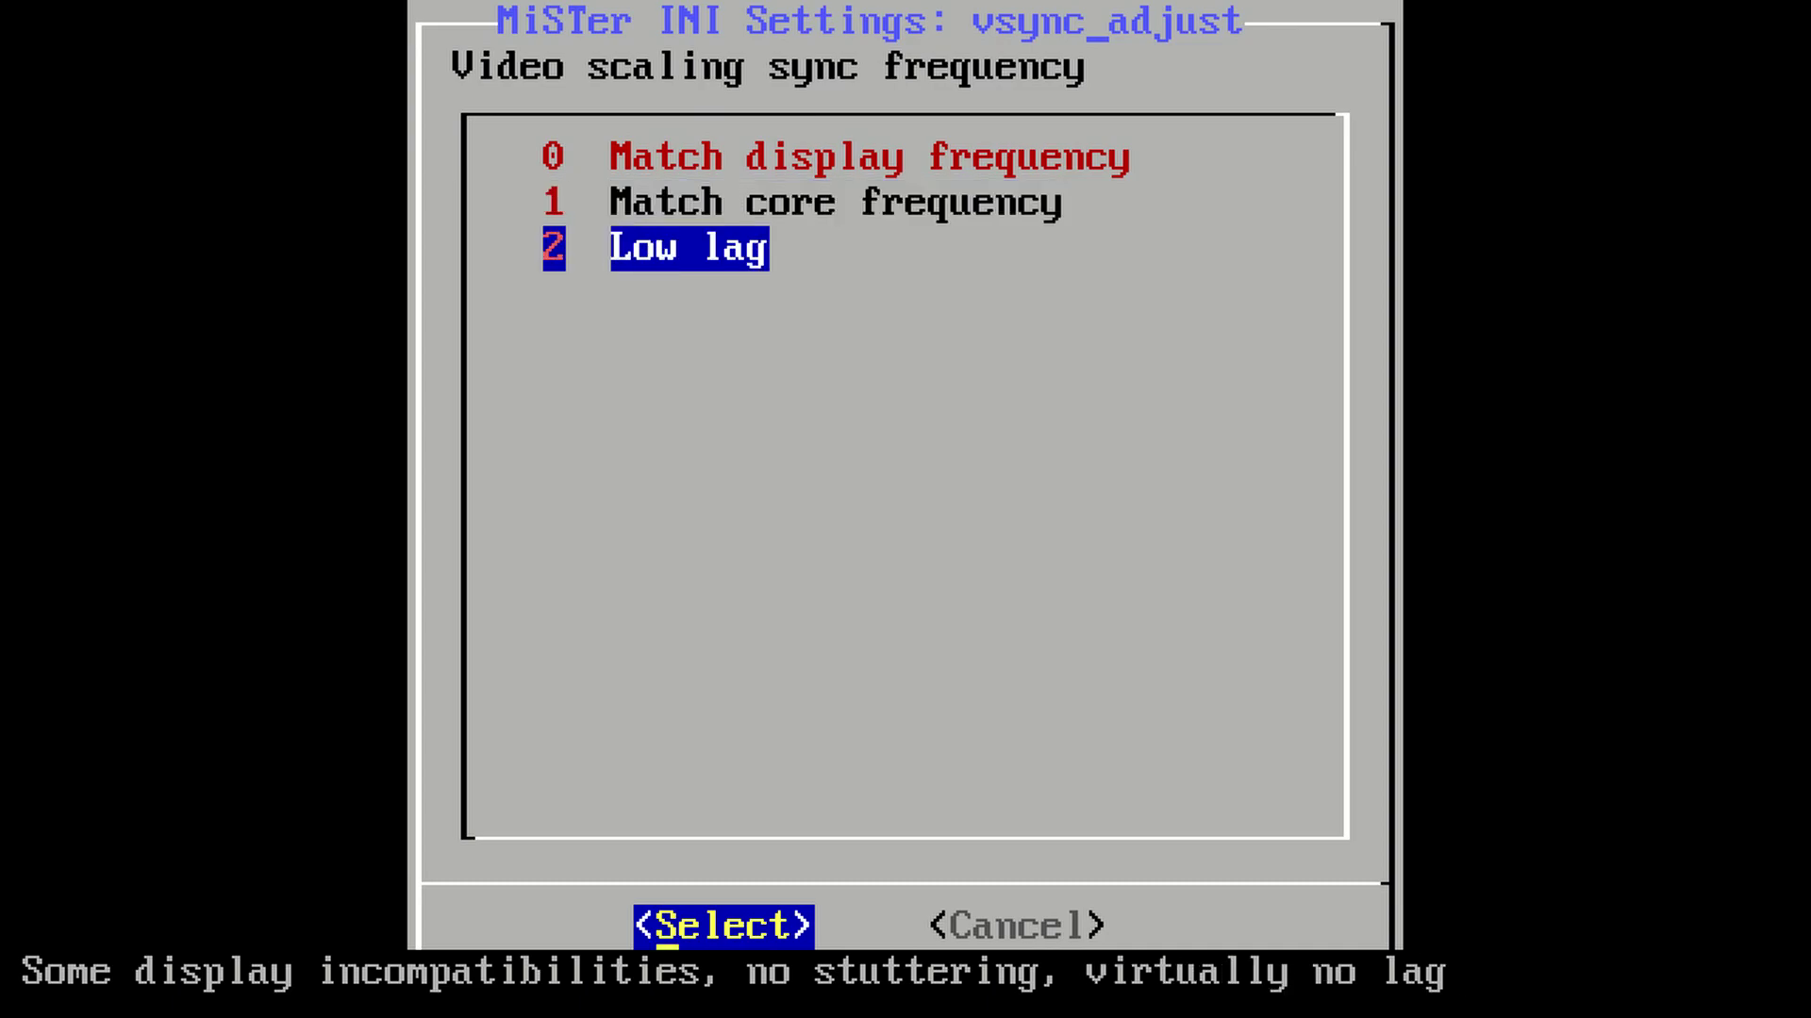
key(Up)
key(Up)
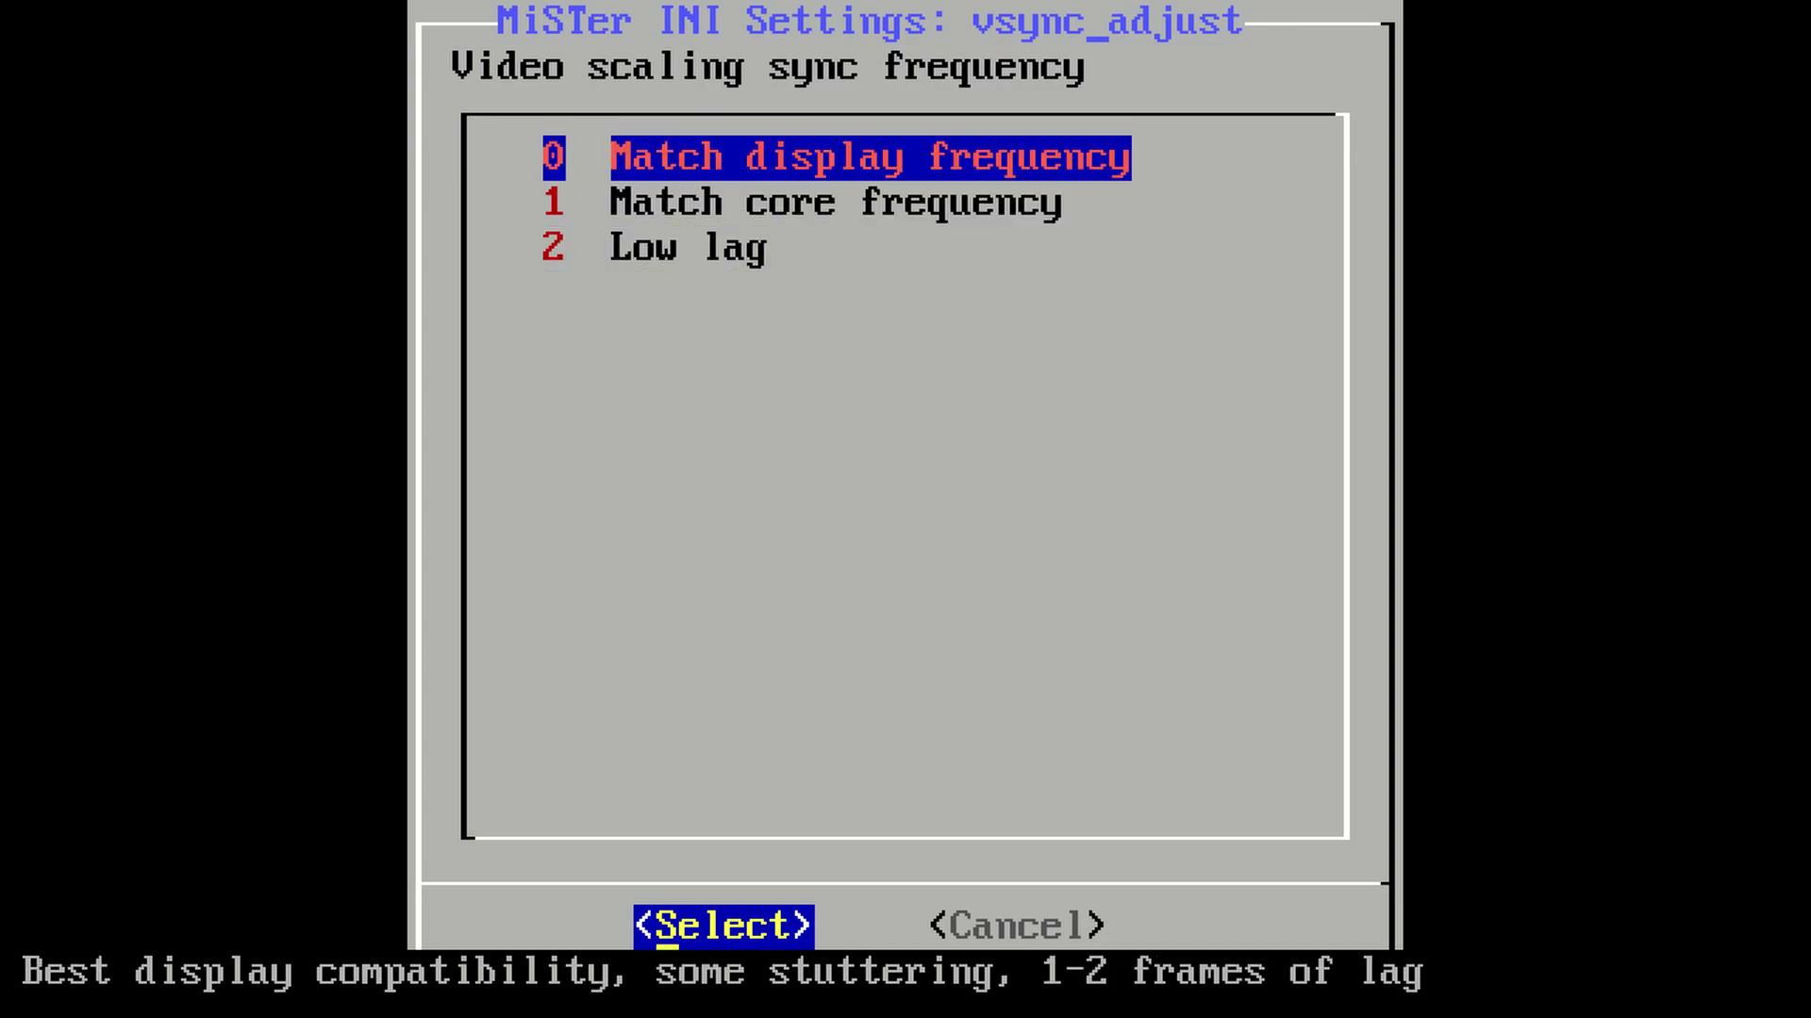
key(Down)
key(Down)
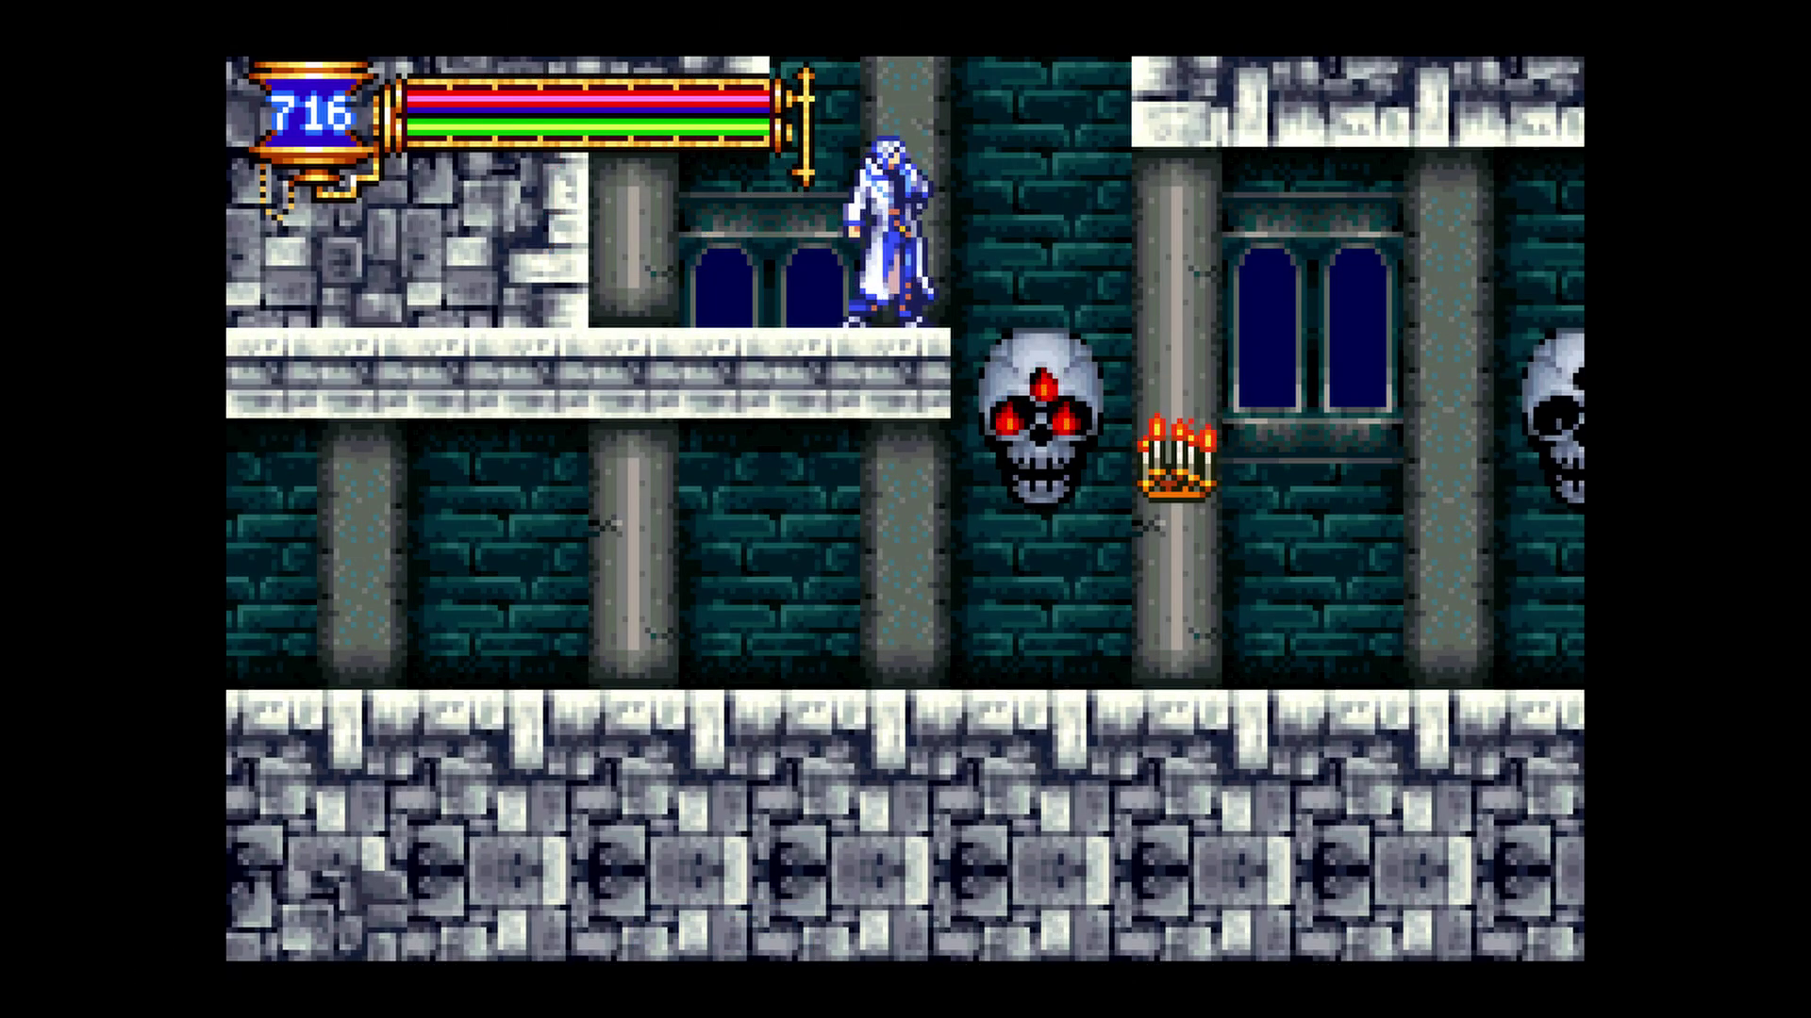
- Set the GBA core's scale filter mode to Custom
key(Escape)
key(Right)
key(Down)
key(Down)
key(Down)
key(Down)
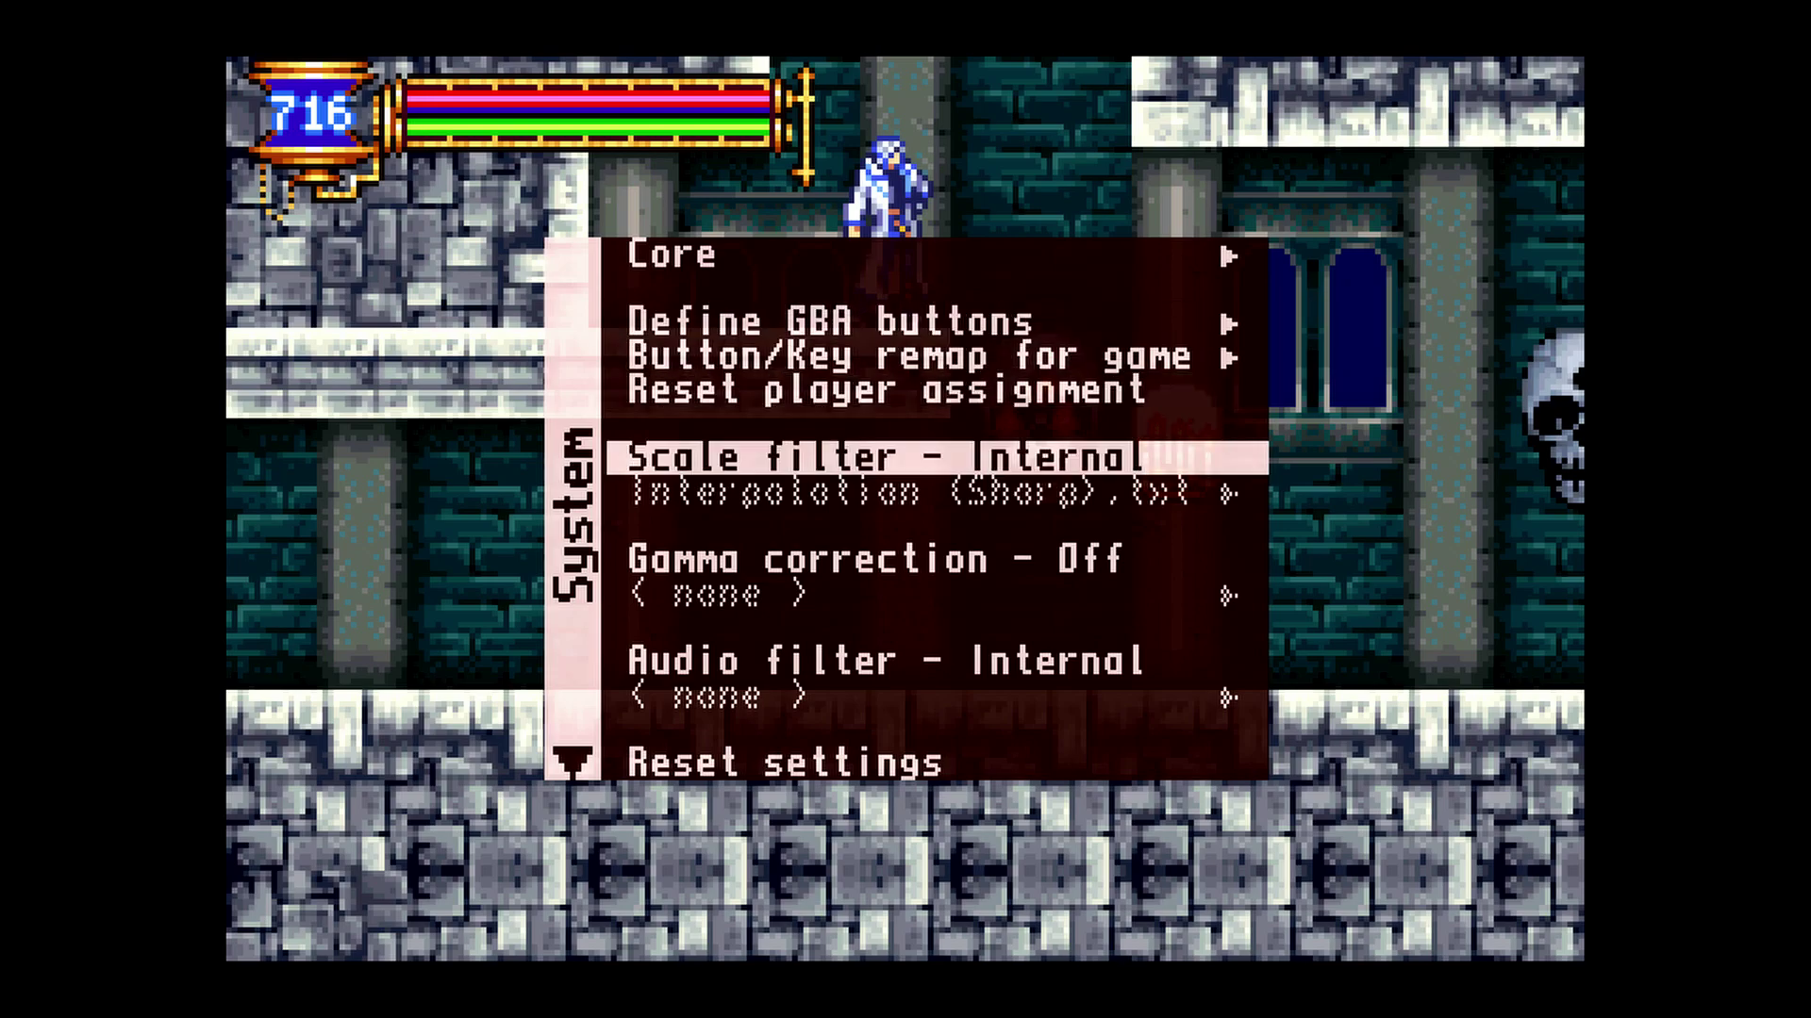
key(Right)
- Choose SNES Interpolation (Sharp) as the GBA core's custom scale filter
key(Down)
key(Return)
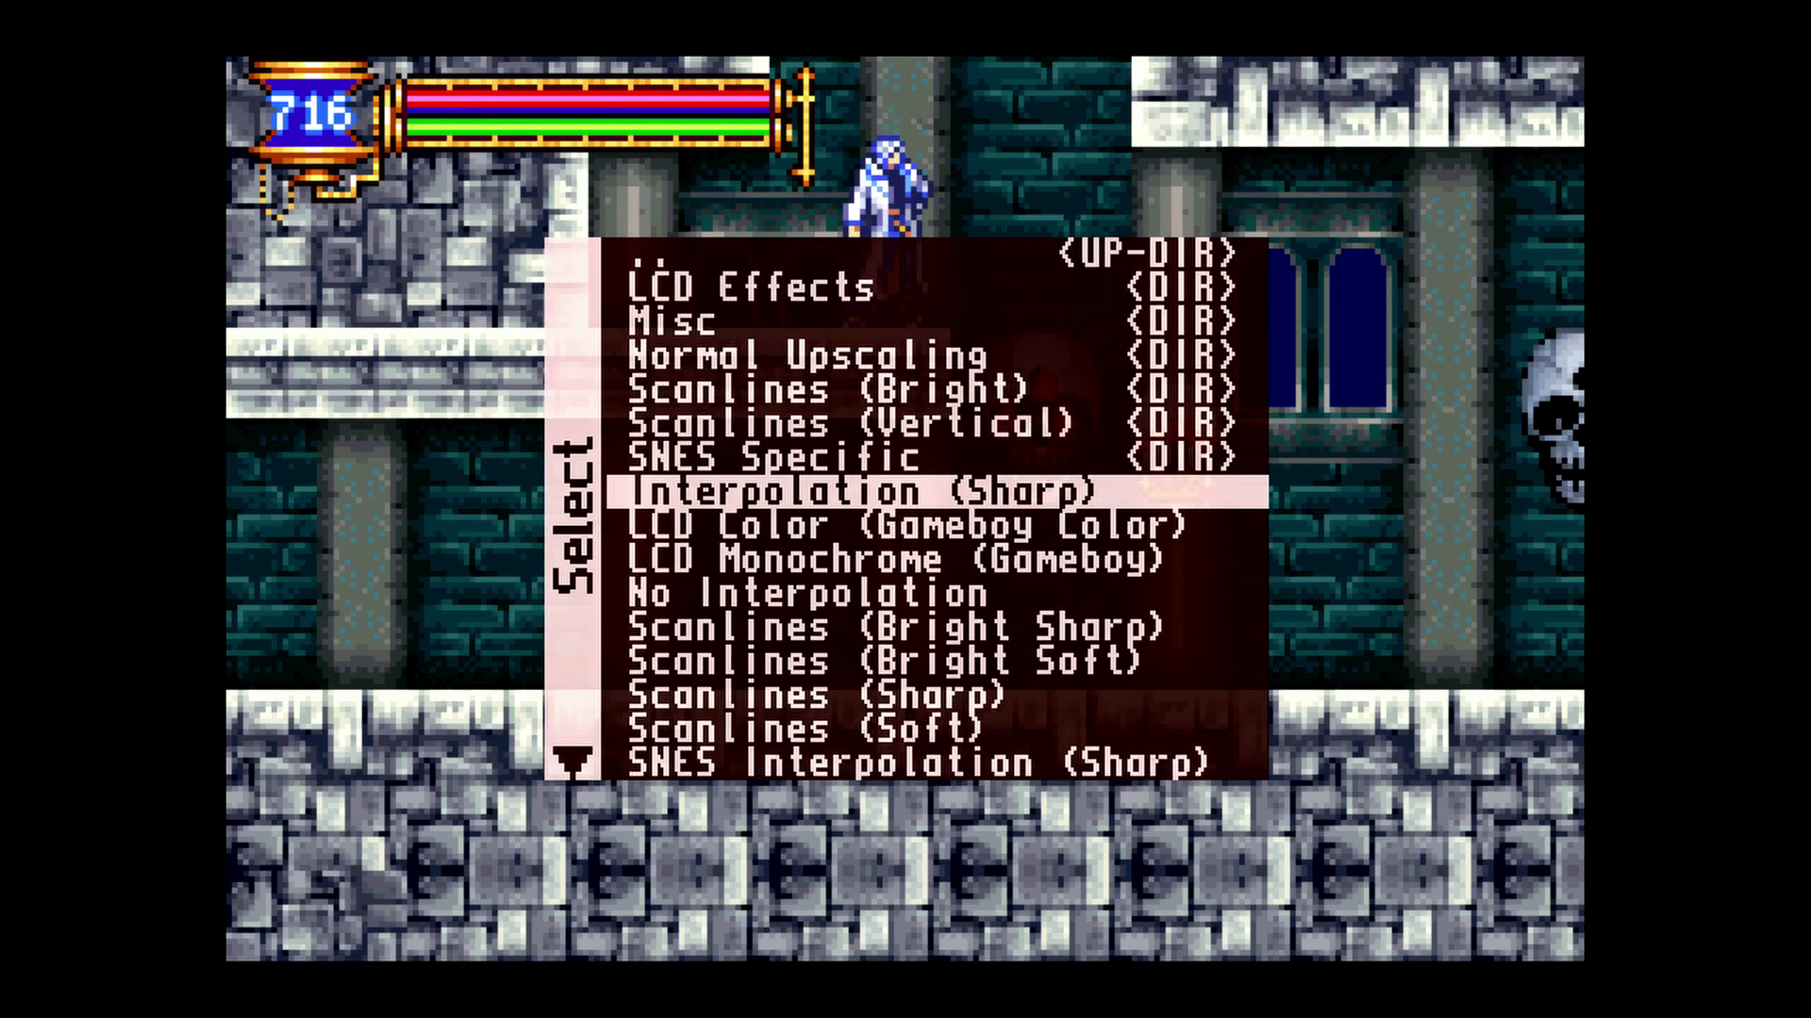
key(Down)
key(Down)
key(Down)
key(Down)
key(Down)
key(Down)
key(Down)
key(Down)
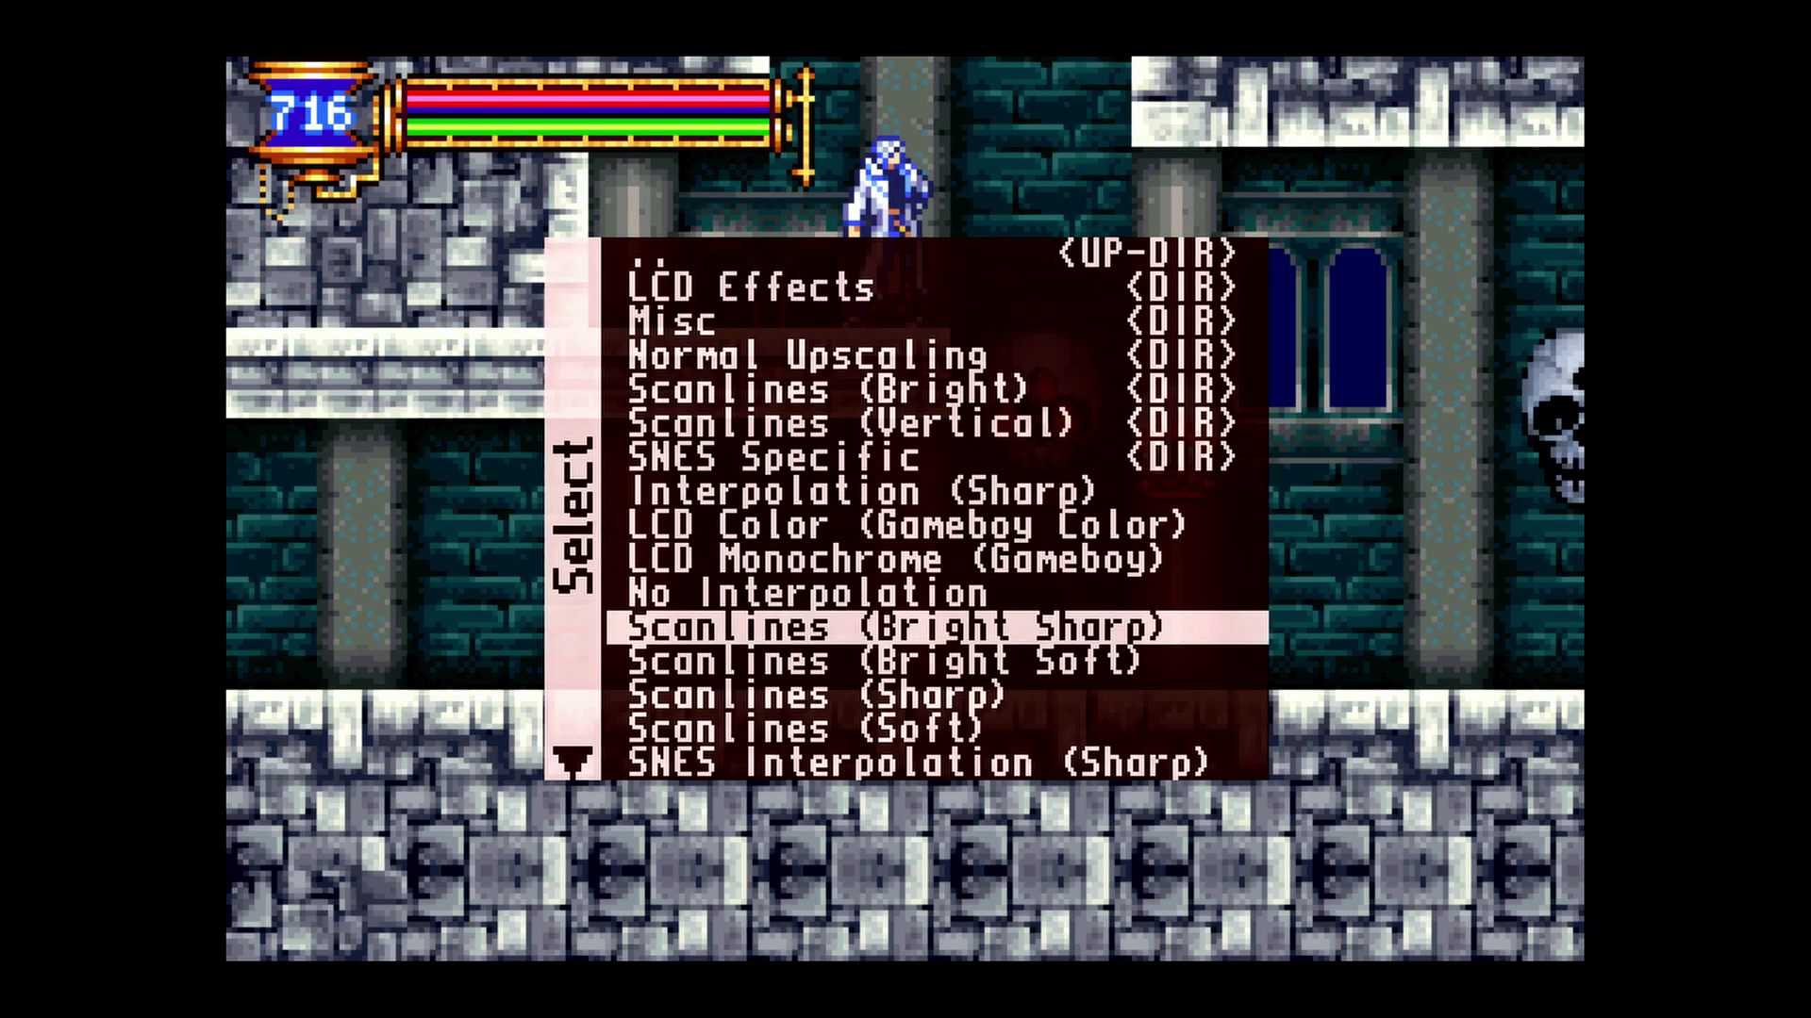
key(Return)
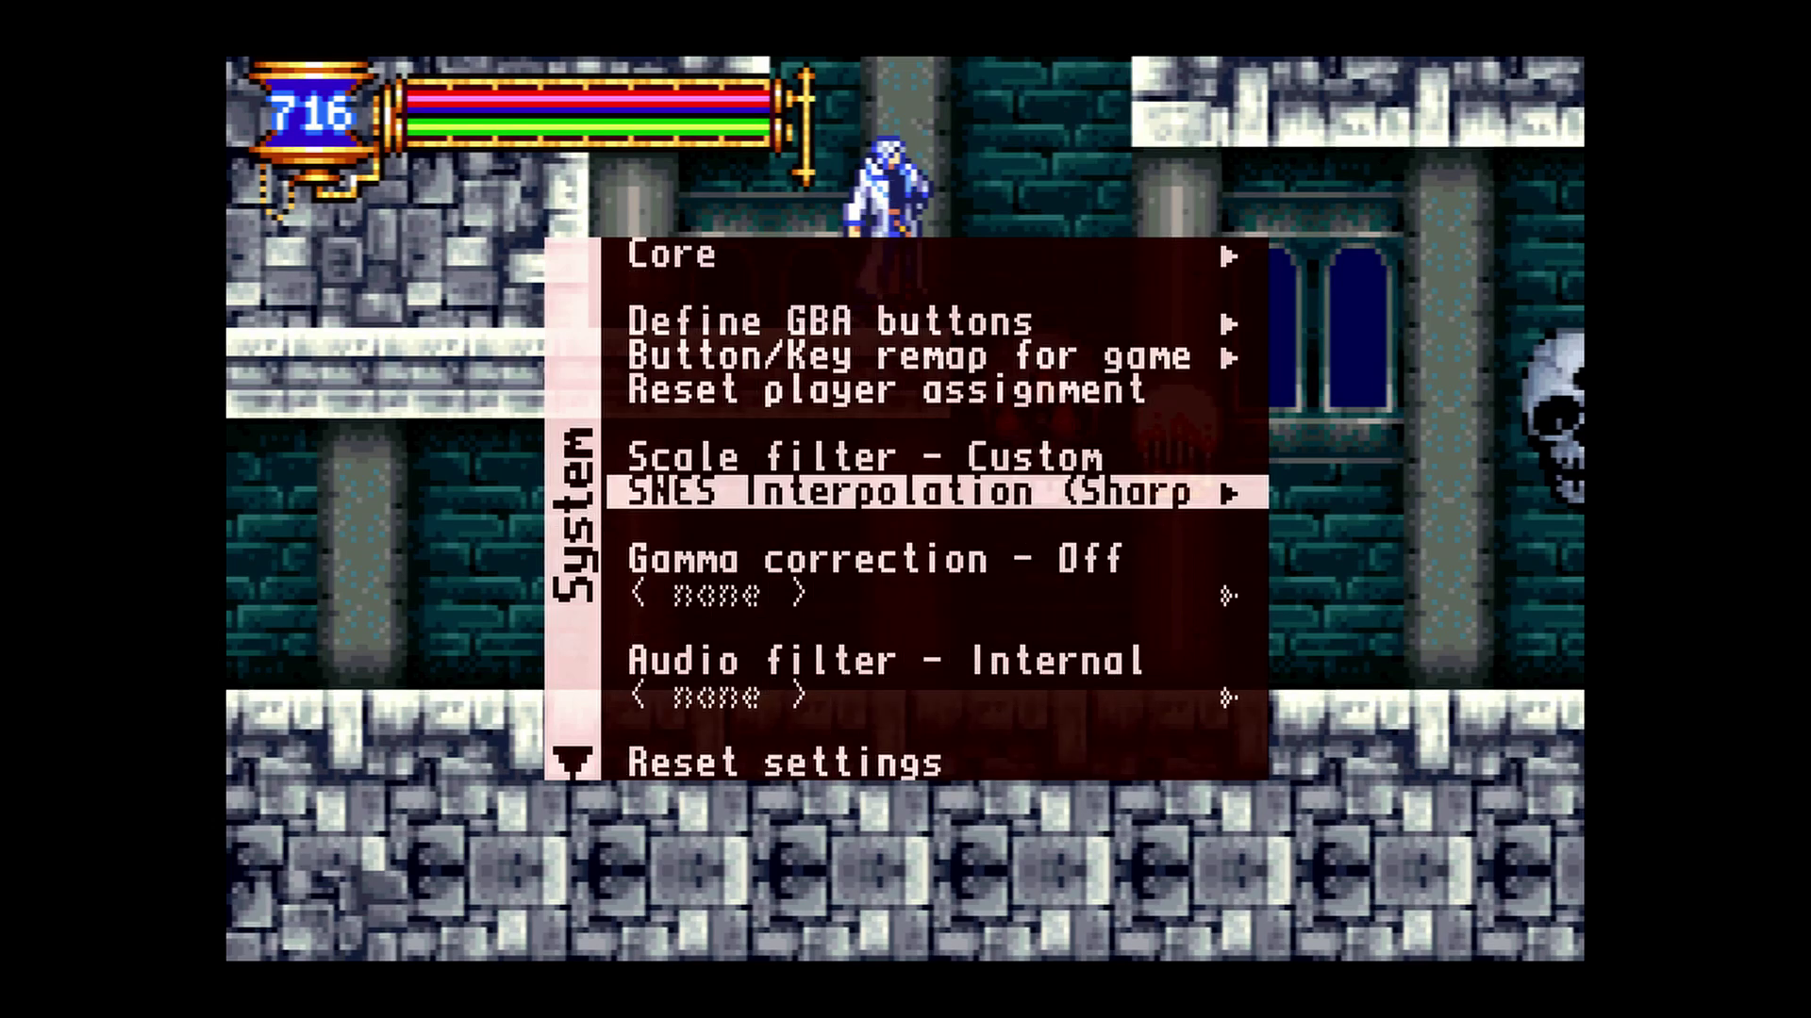
- Change the GBA core's custom scale filter to Interpolation (Sharp) and resume the game to check the picture in motion
key(Return)
key(Up)
key(Up)
key(Up)
key(Up)
key(Up)
key(Up)
key(Up)
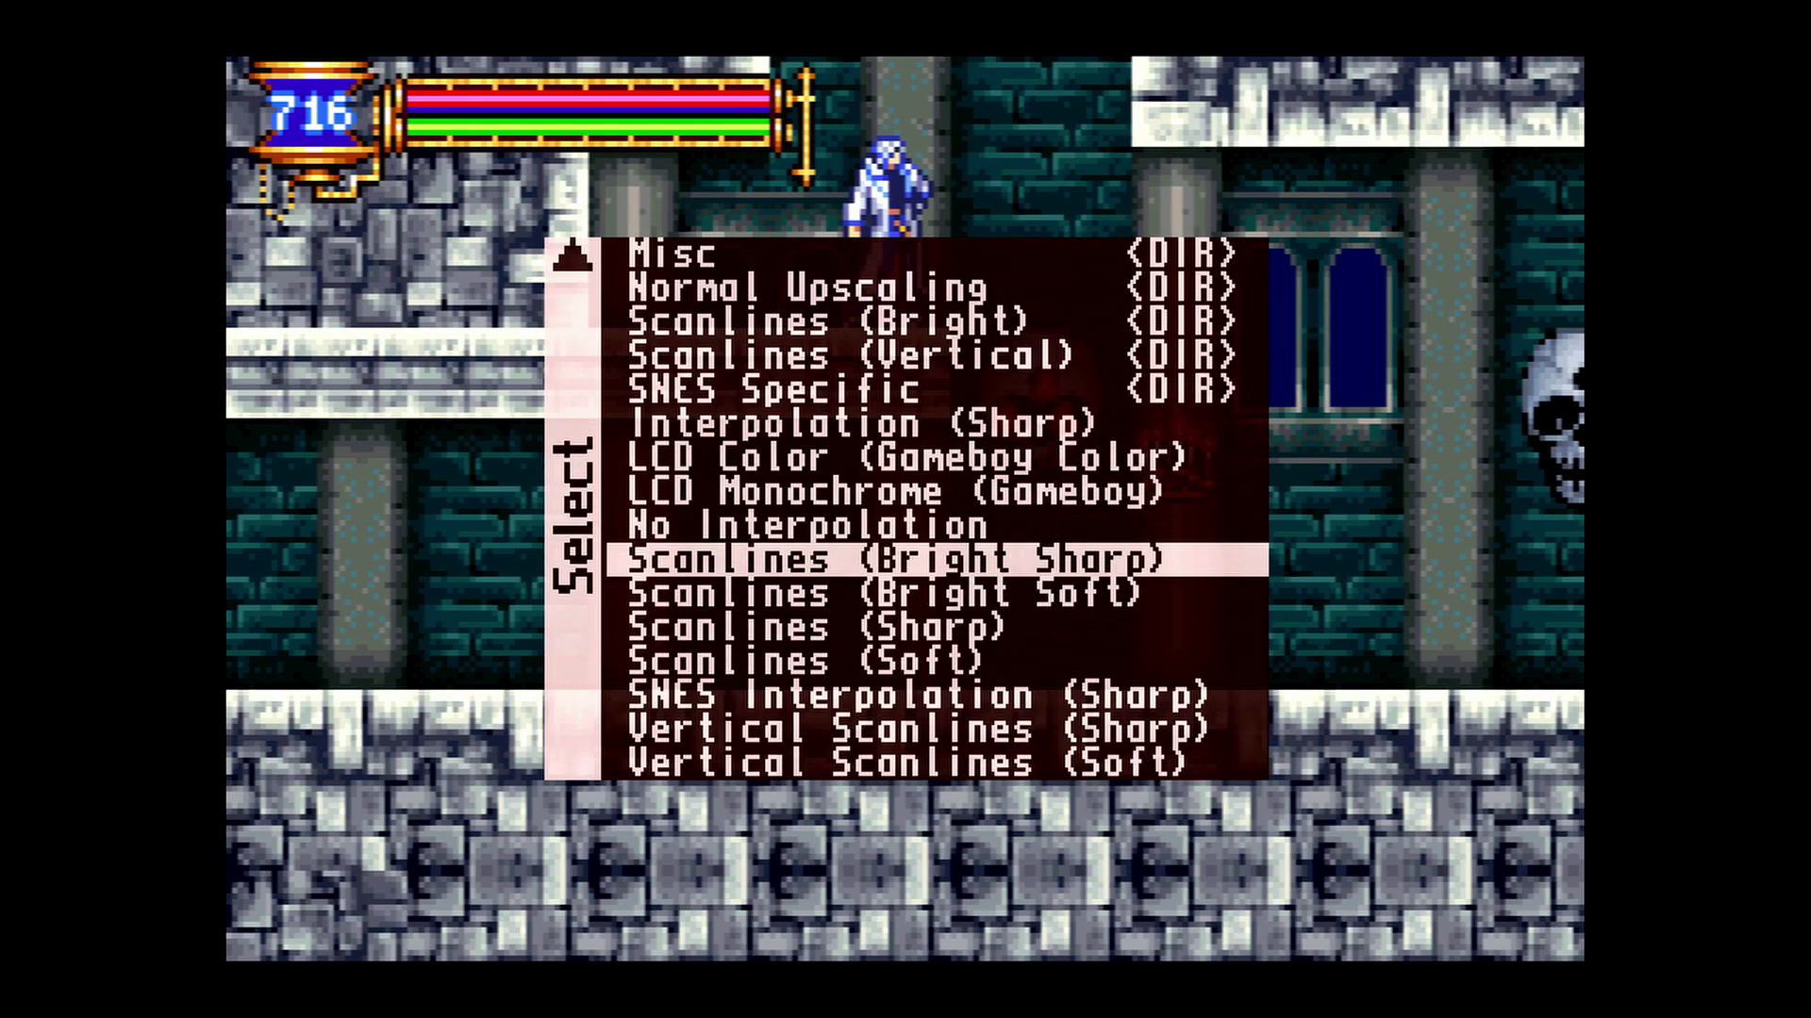
key(Up)
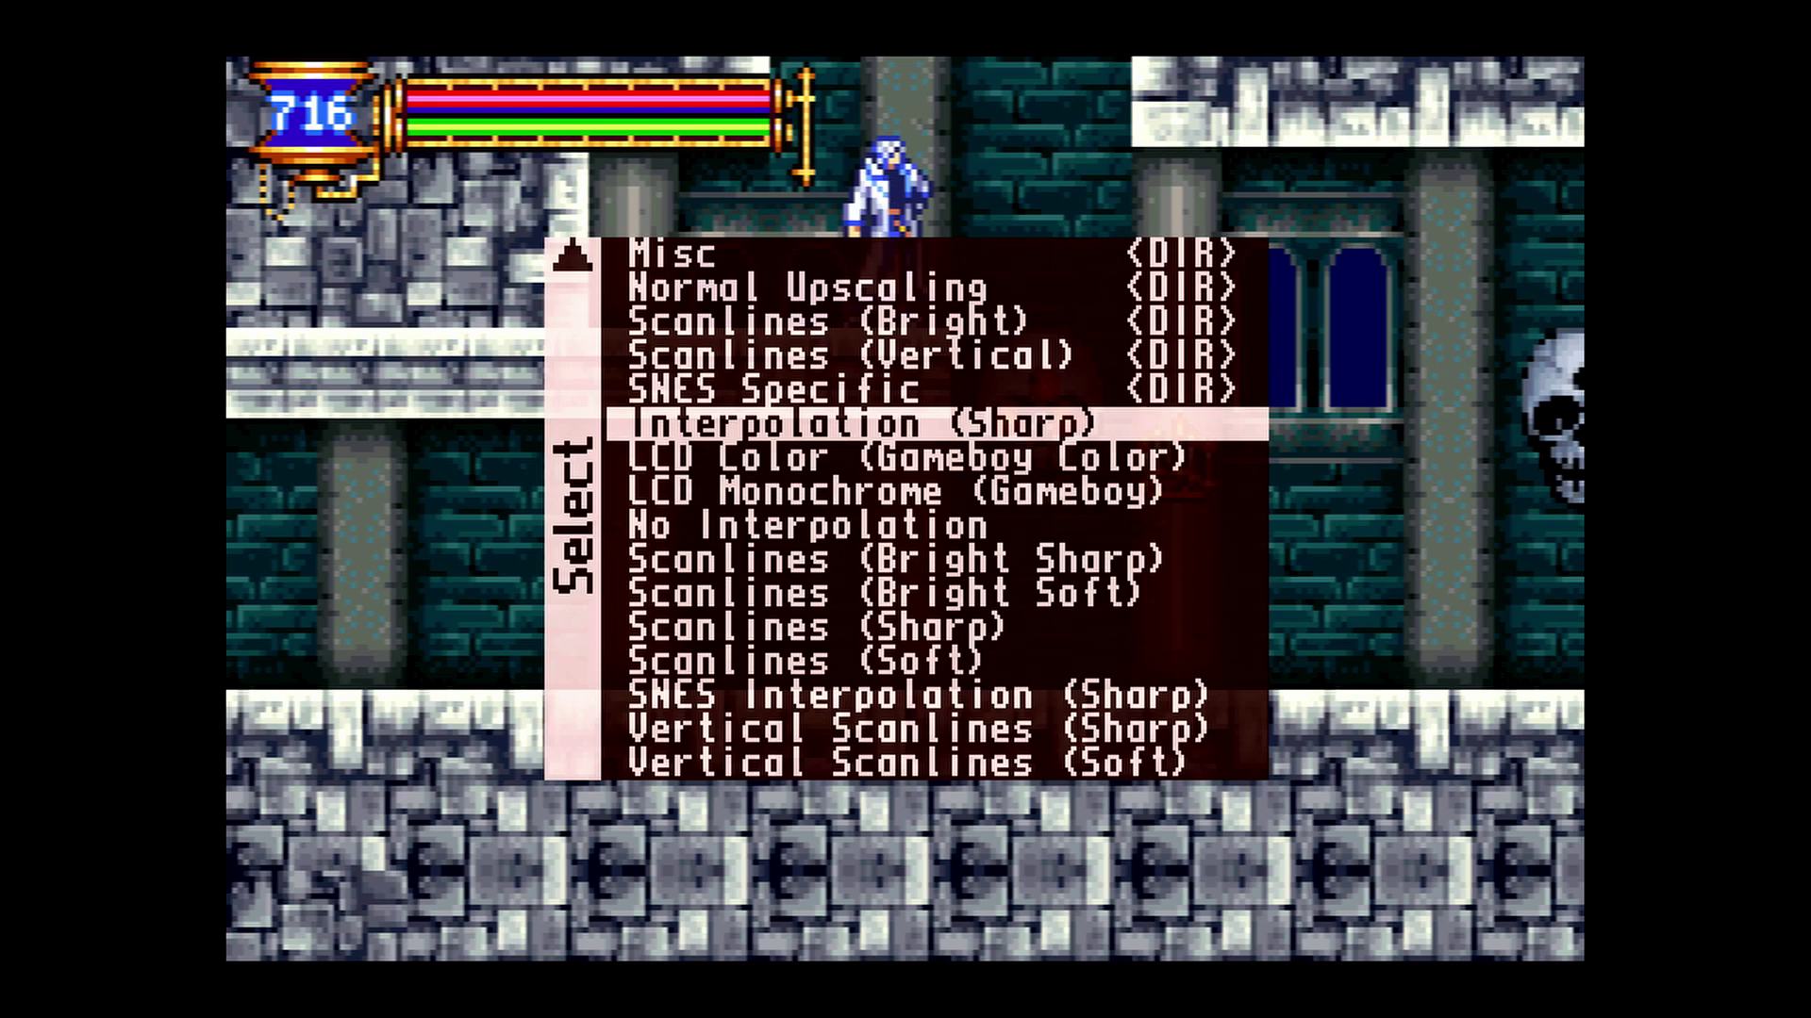
key(Return)
key(Escape)
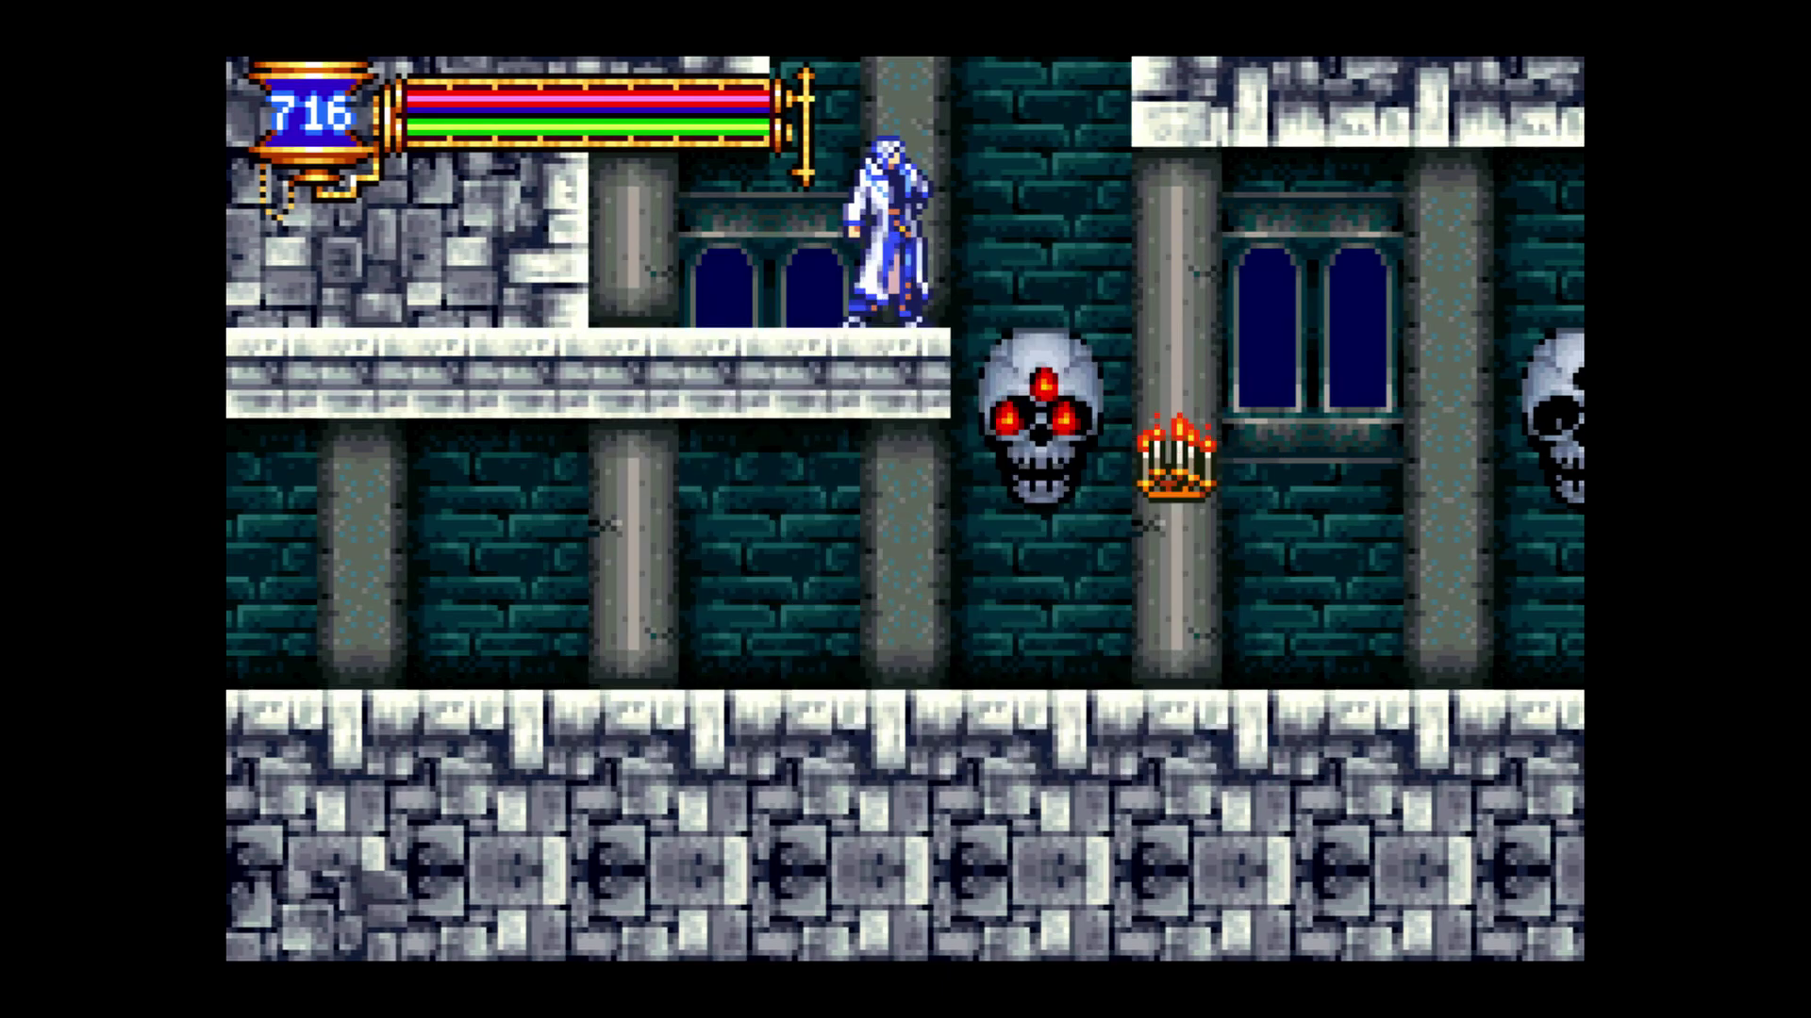
key(Right)
key(x)
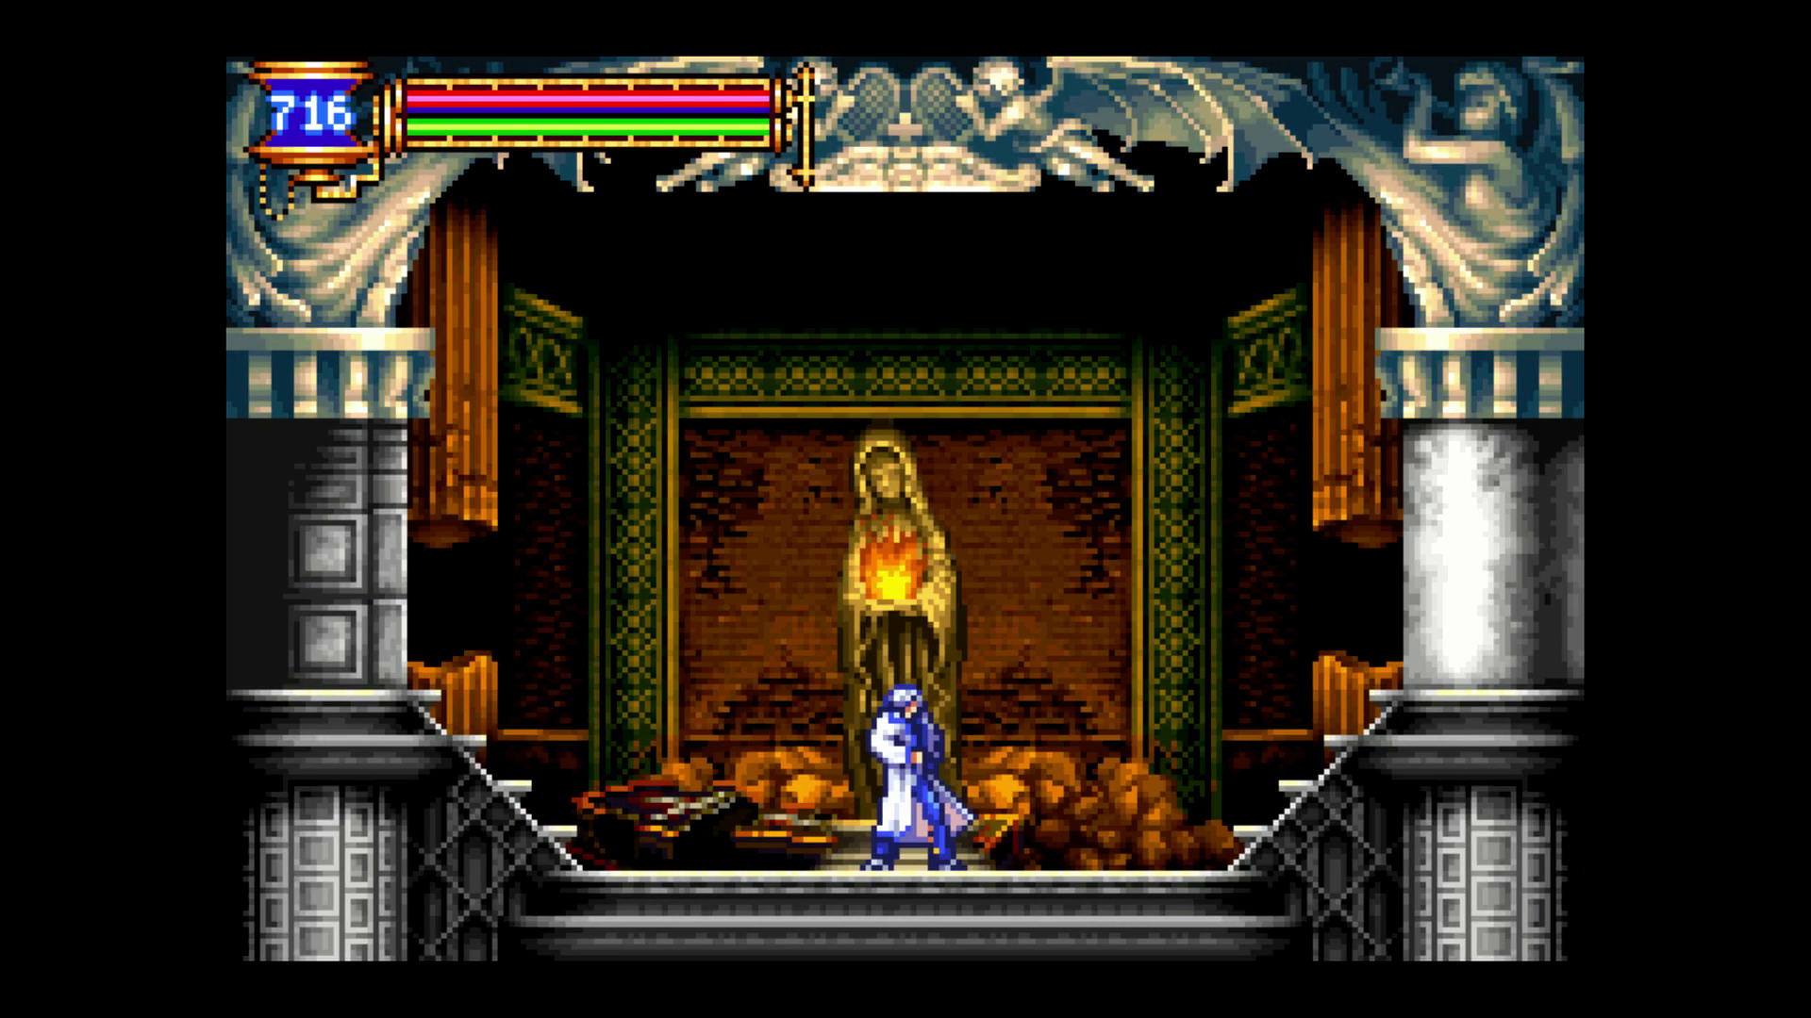
- Toggle the GBA core's scale filter mode away from Custom and return to the game to compare the picture
key(Escape)
key(Down)
key(Down)
key(Down)
key(Down)
key(Down)
key(Down)
key(Down)
key(Return)
key(Down)
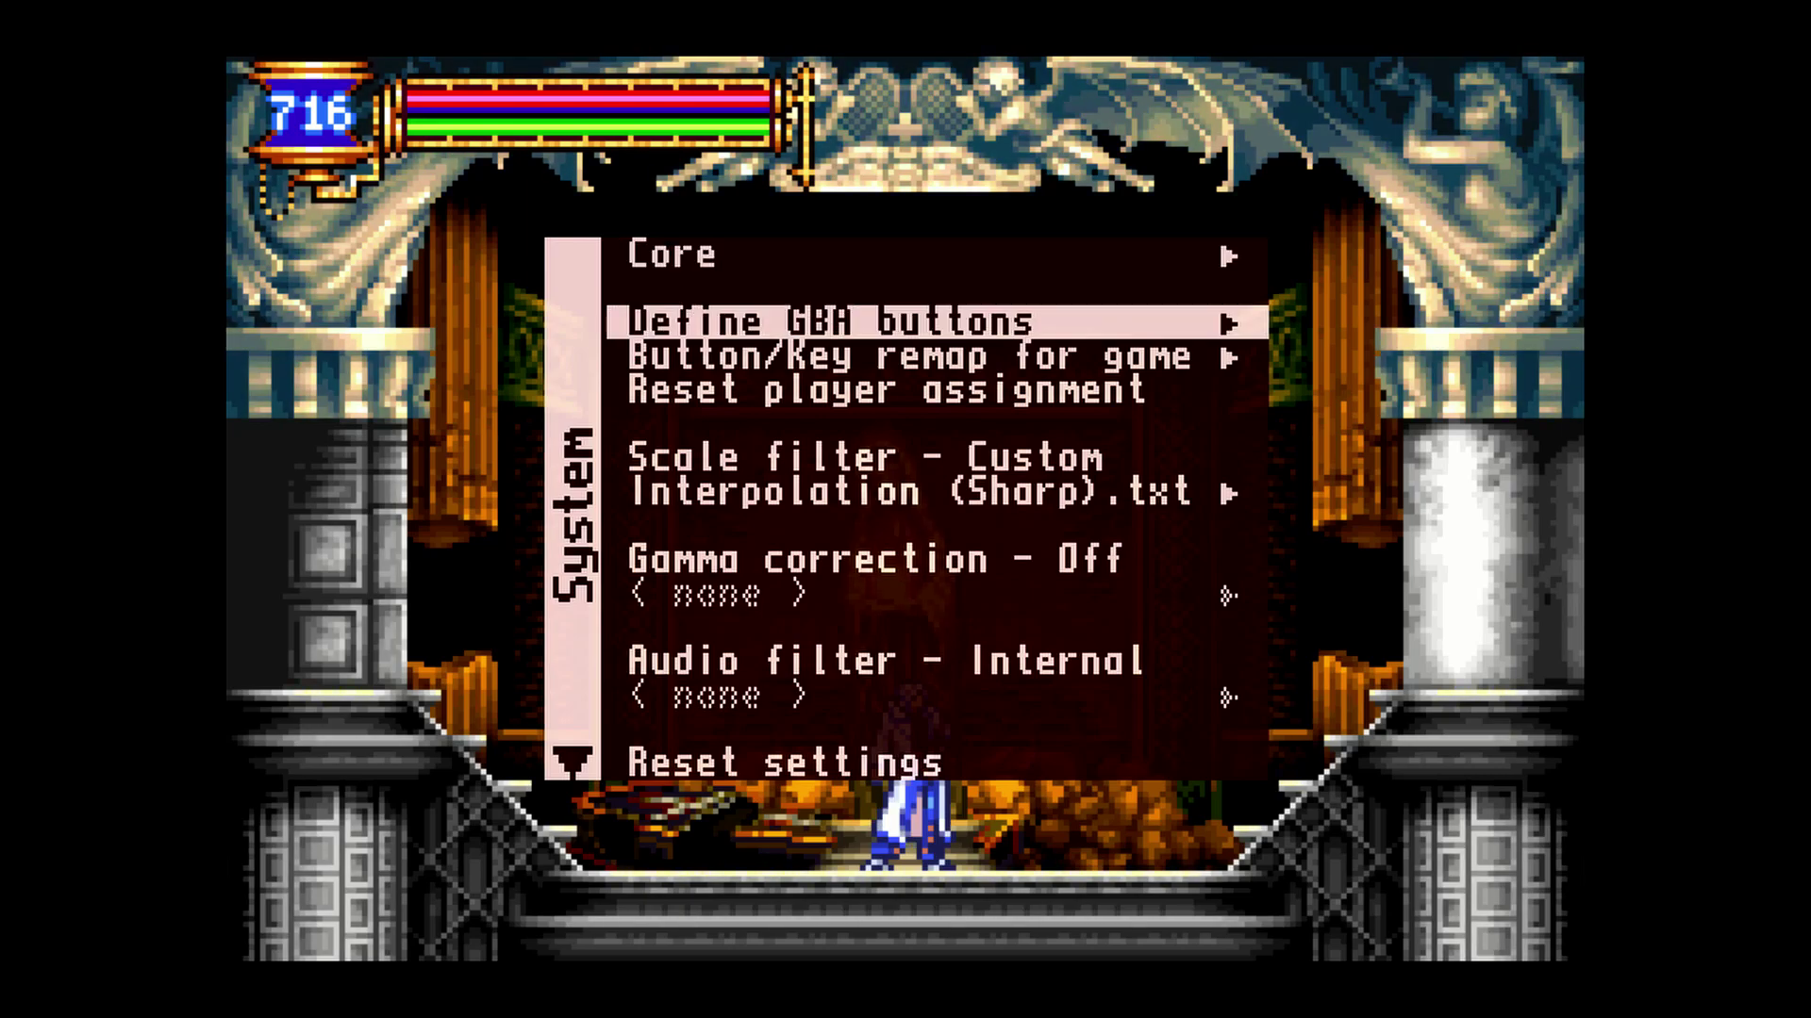
key(Down)
key(Down)
key(Down)
key(Right)
key(Escape)
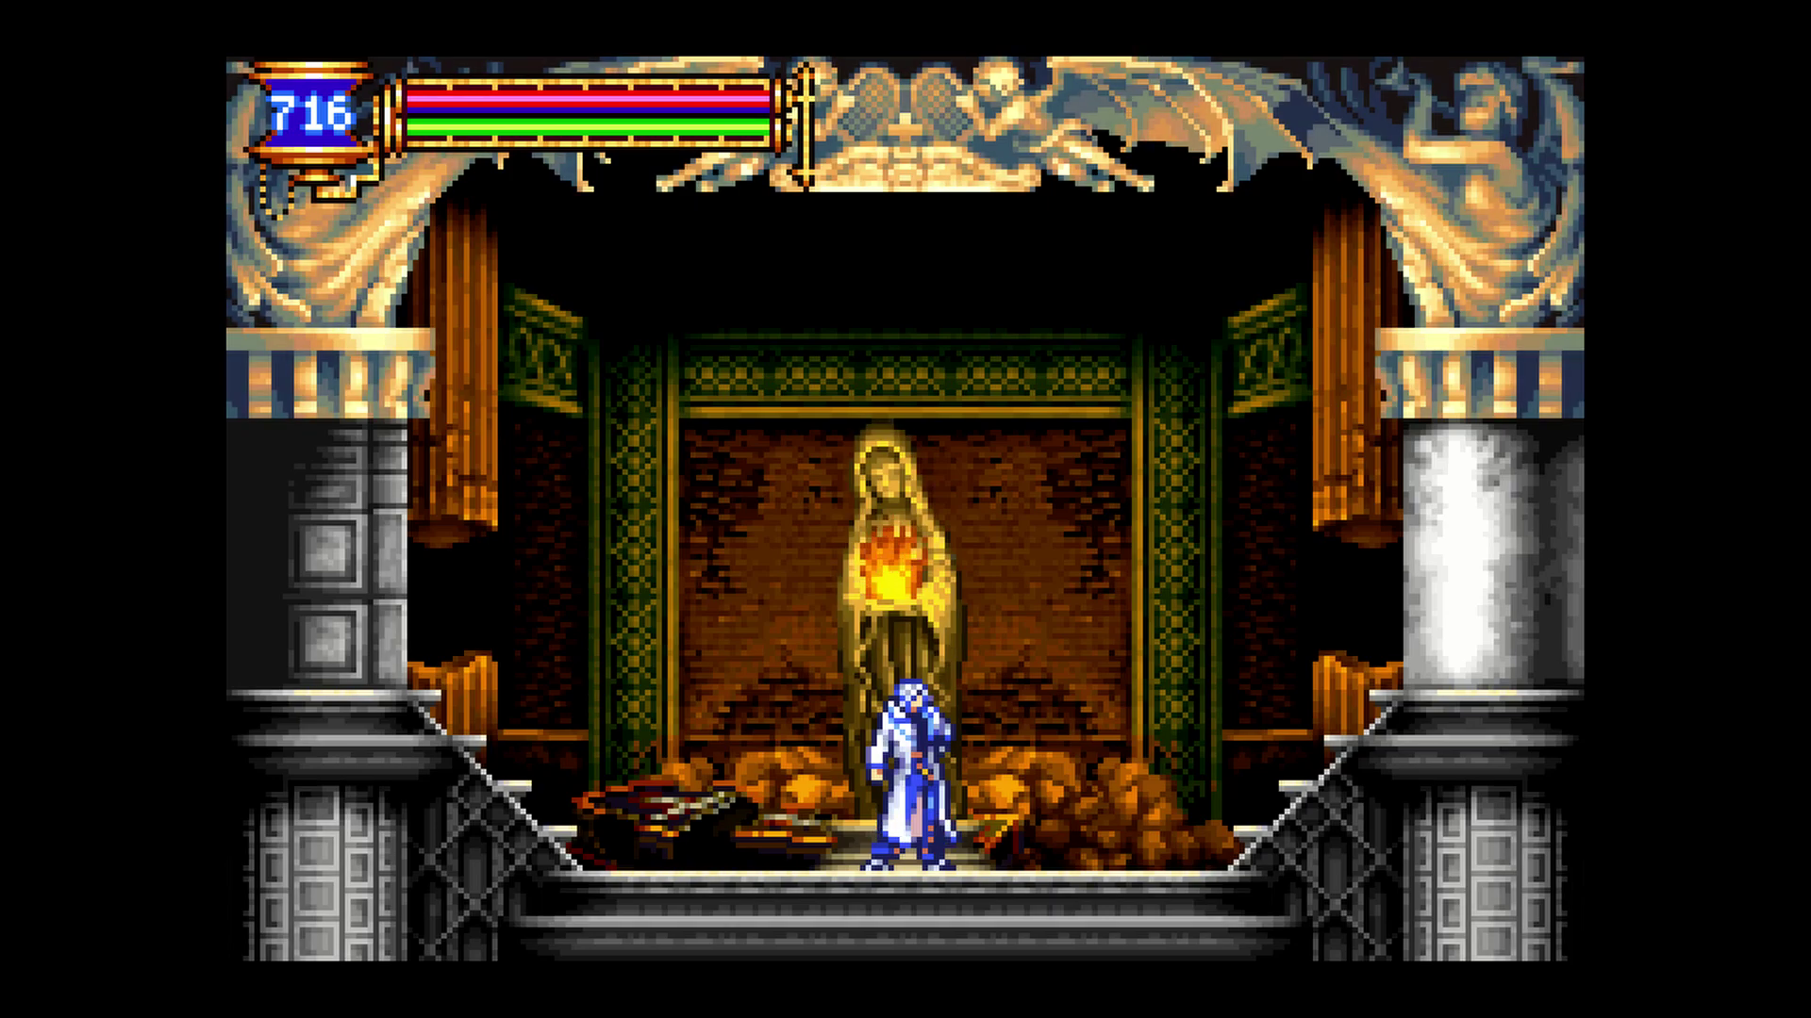
- Toggle the GBA core's scale filter mode back and return to the game
key(Escape)
key(Down)
key(Down)
key(Down)
key(Down)
key(Right)
key(Escape)
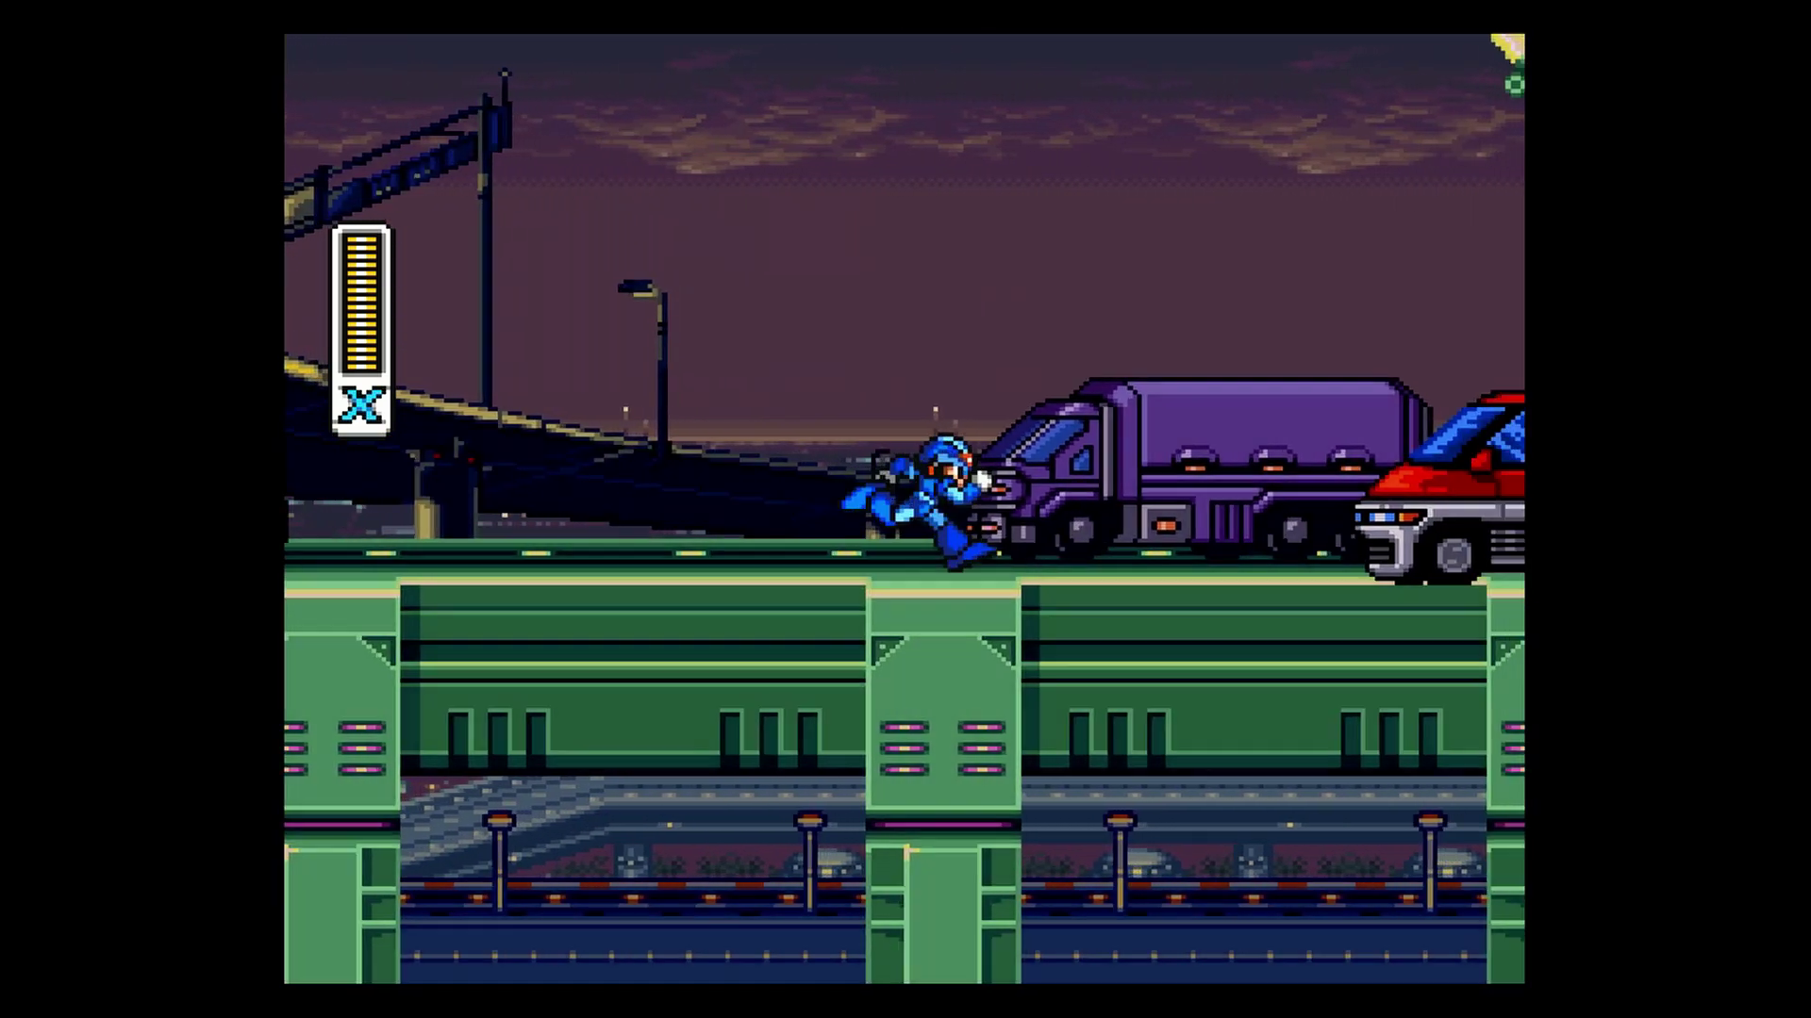
- Set the SNES core's scale filter mode to Custom and open the list of available filters
key(Escape)
key(Down)
key(Right)
key(Down)
key(Return)
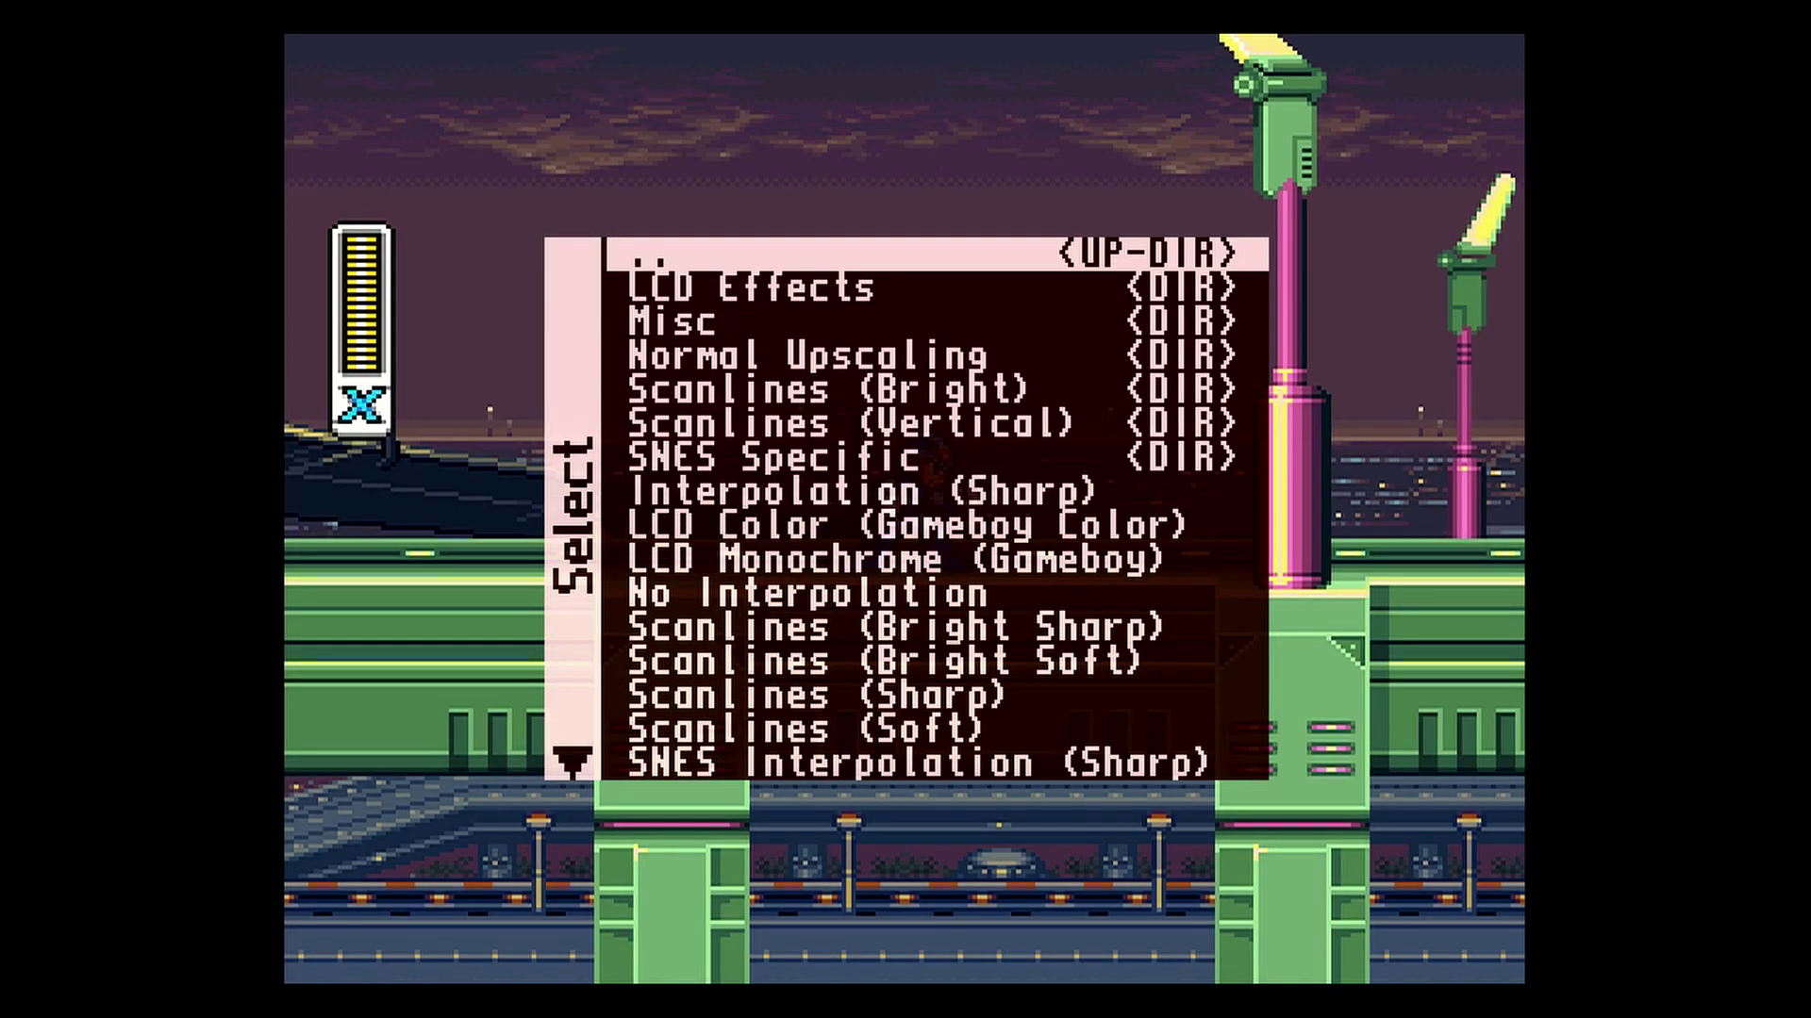
- Choose SNES Interpolation (Sharp) as the SNES core's custom scale filter and return to the game
key(Down)
key(Down)
key(Down)
key(Down)
key(Down)
key(Down)
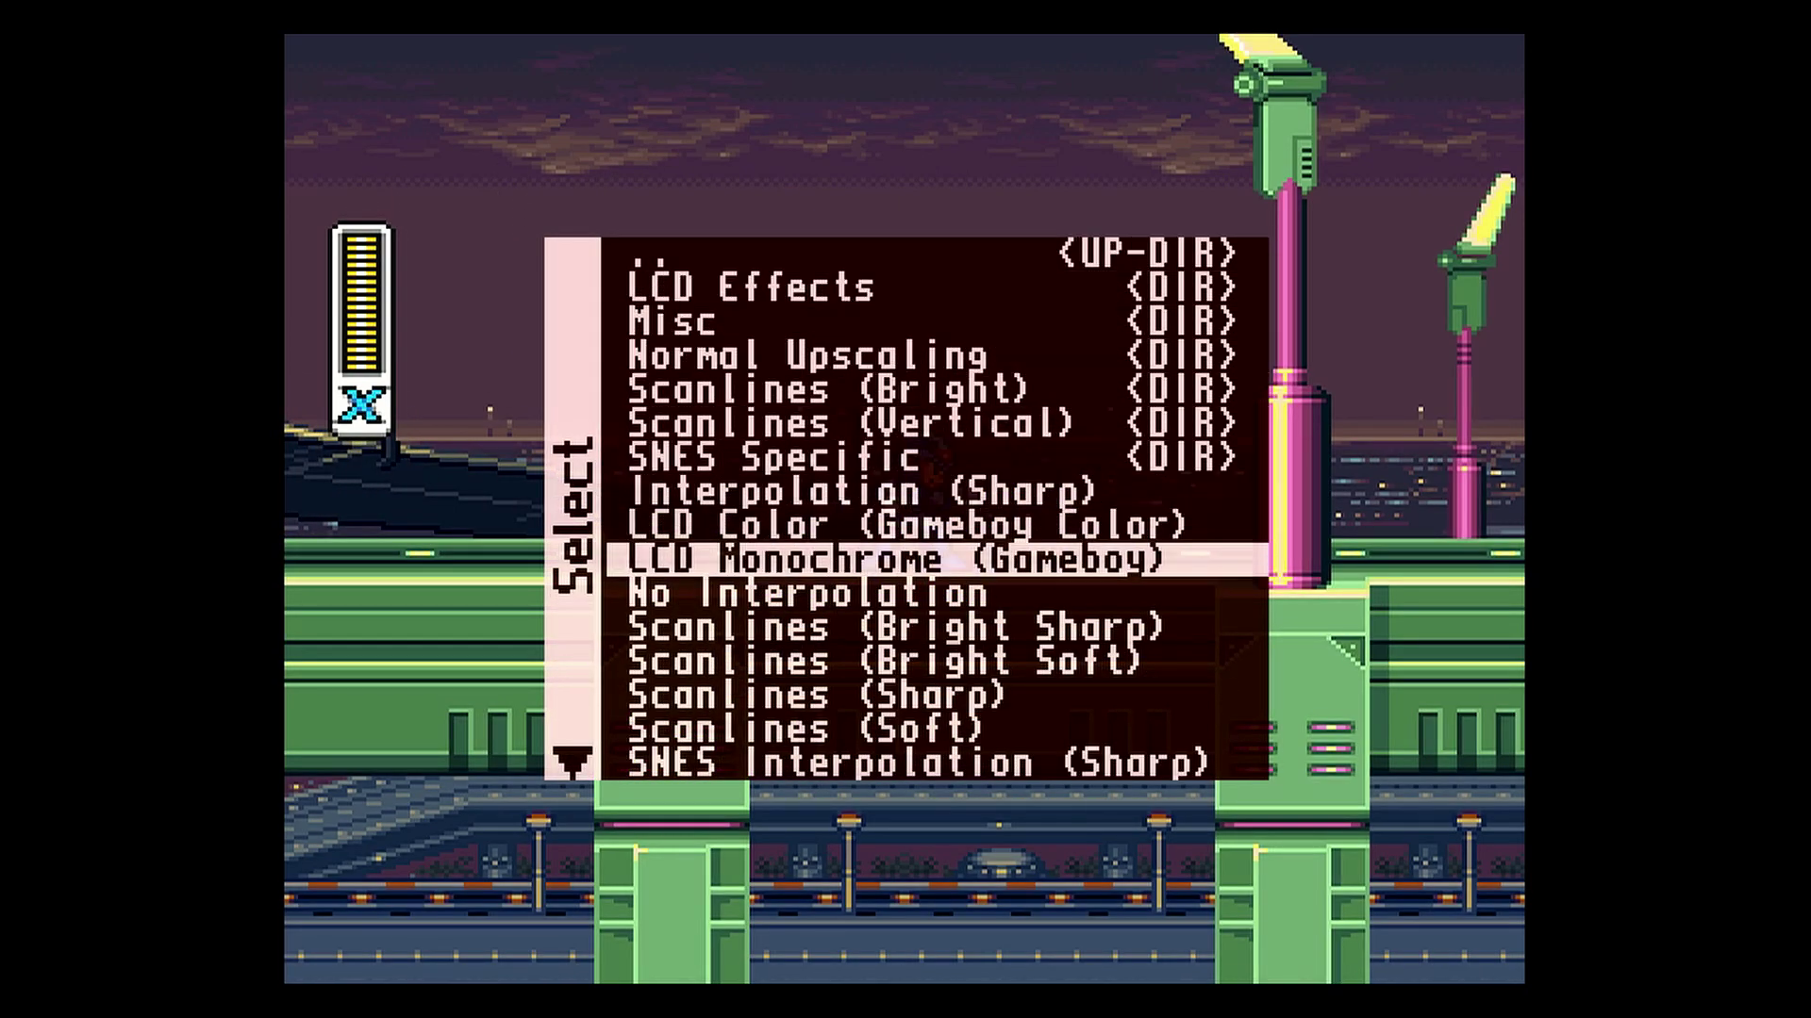
key(Down)
key(Down)
key(Down)
key(Down)
key(Down)
key(Down)
key(Return)
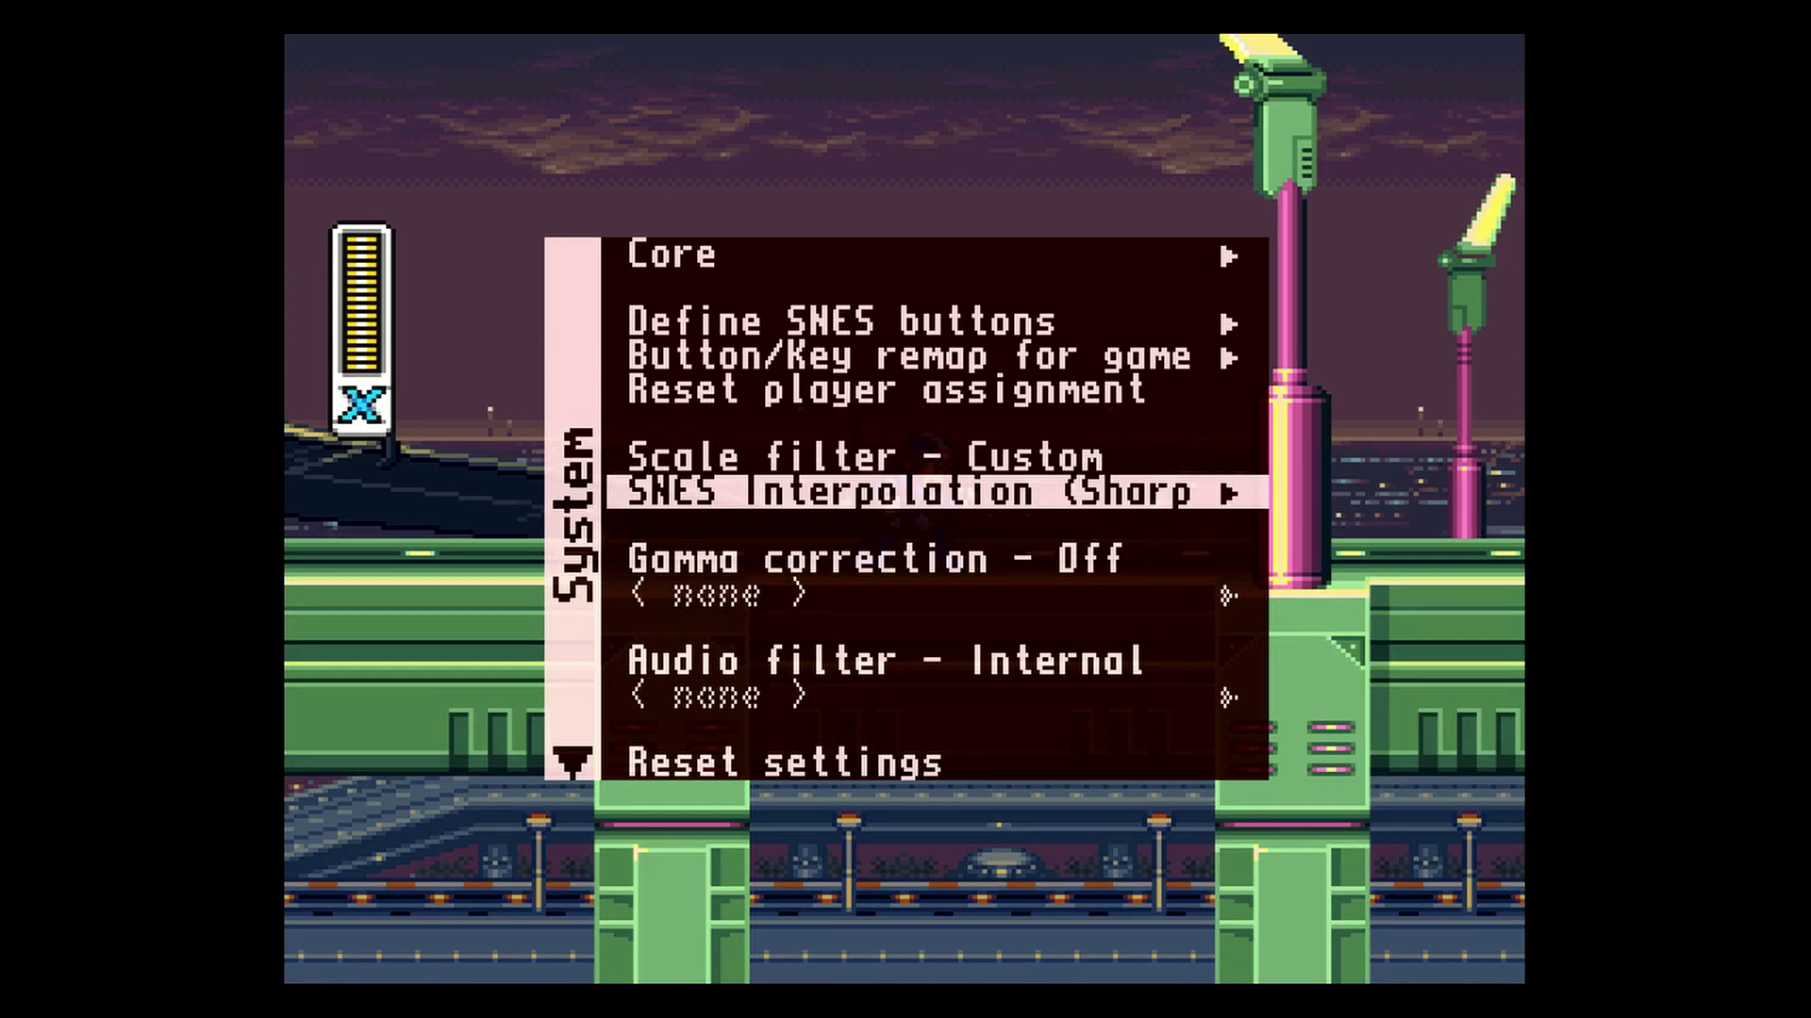
key(Escape)
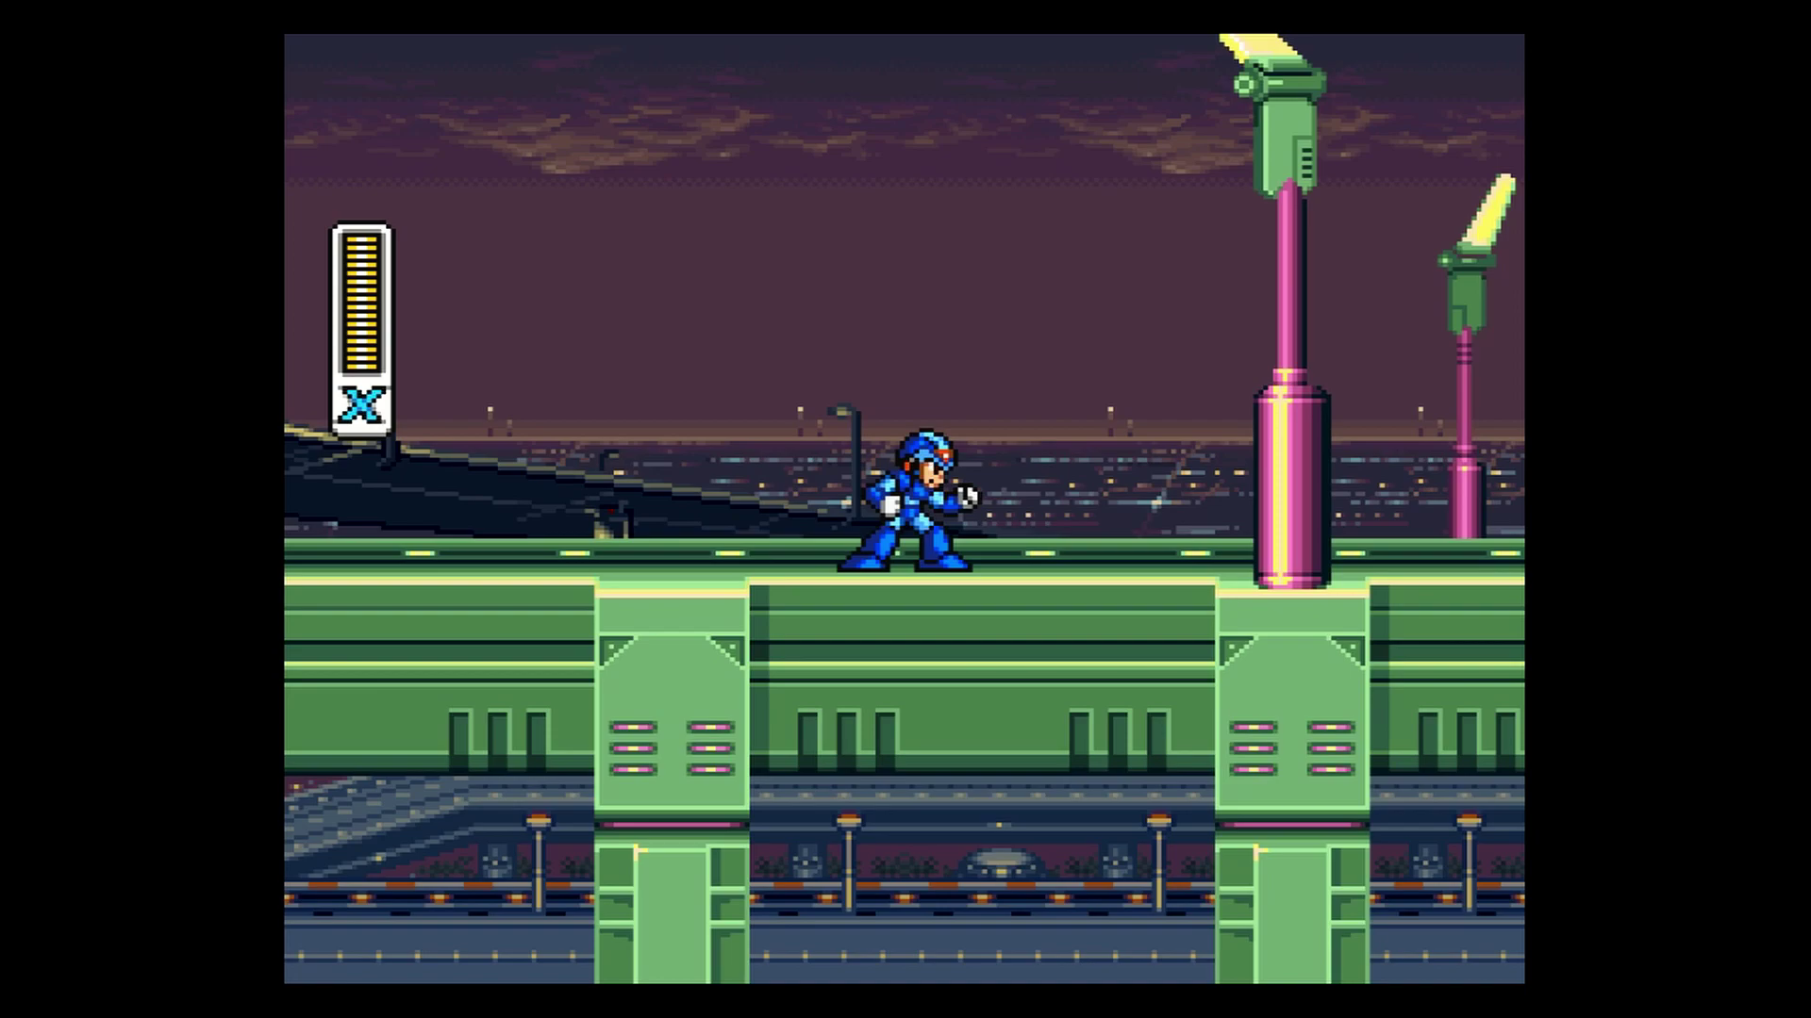
- Walk the character back and forth to inspect the scrolling picture with SNES Interpolation (Sharp) applied
key(Left)
key(Right)
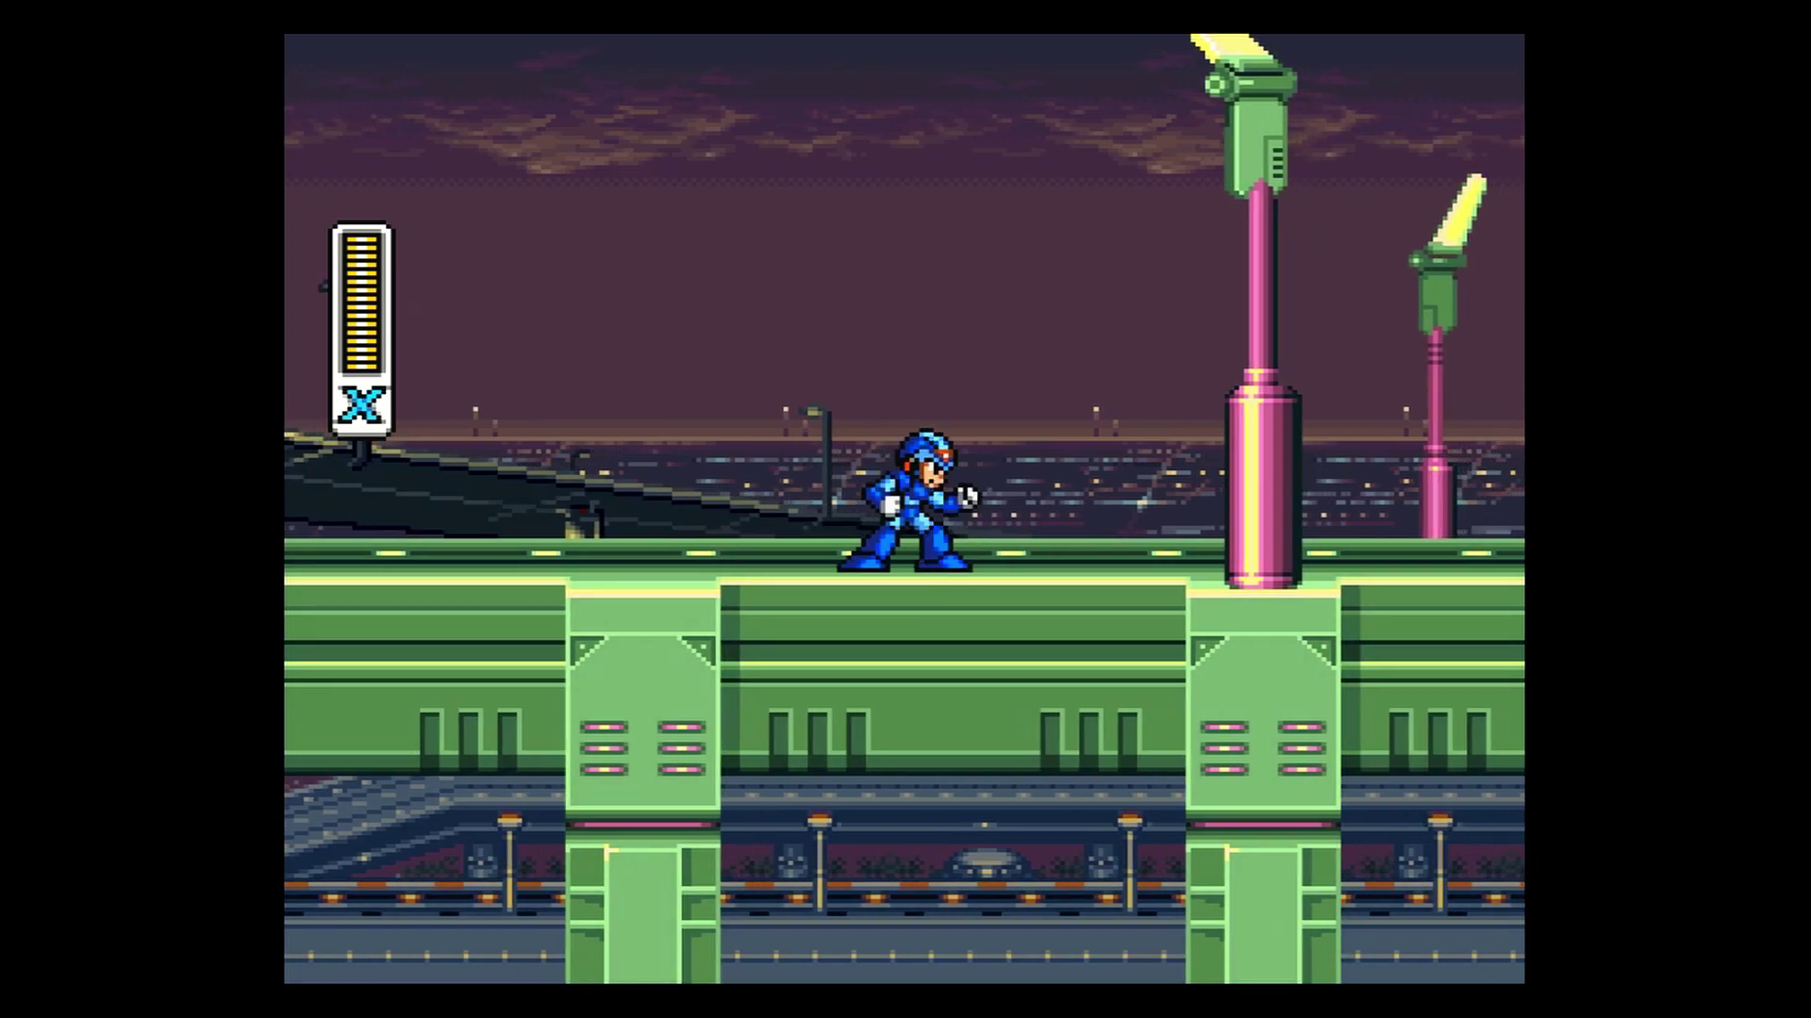
key(Left)
key(Right)
- Change the SNES core's custom scale filter to Interpolation (Sharp) and return to the game
key(Escape)
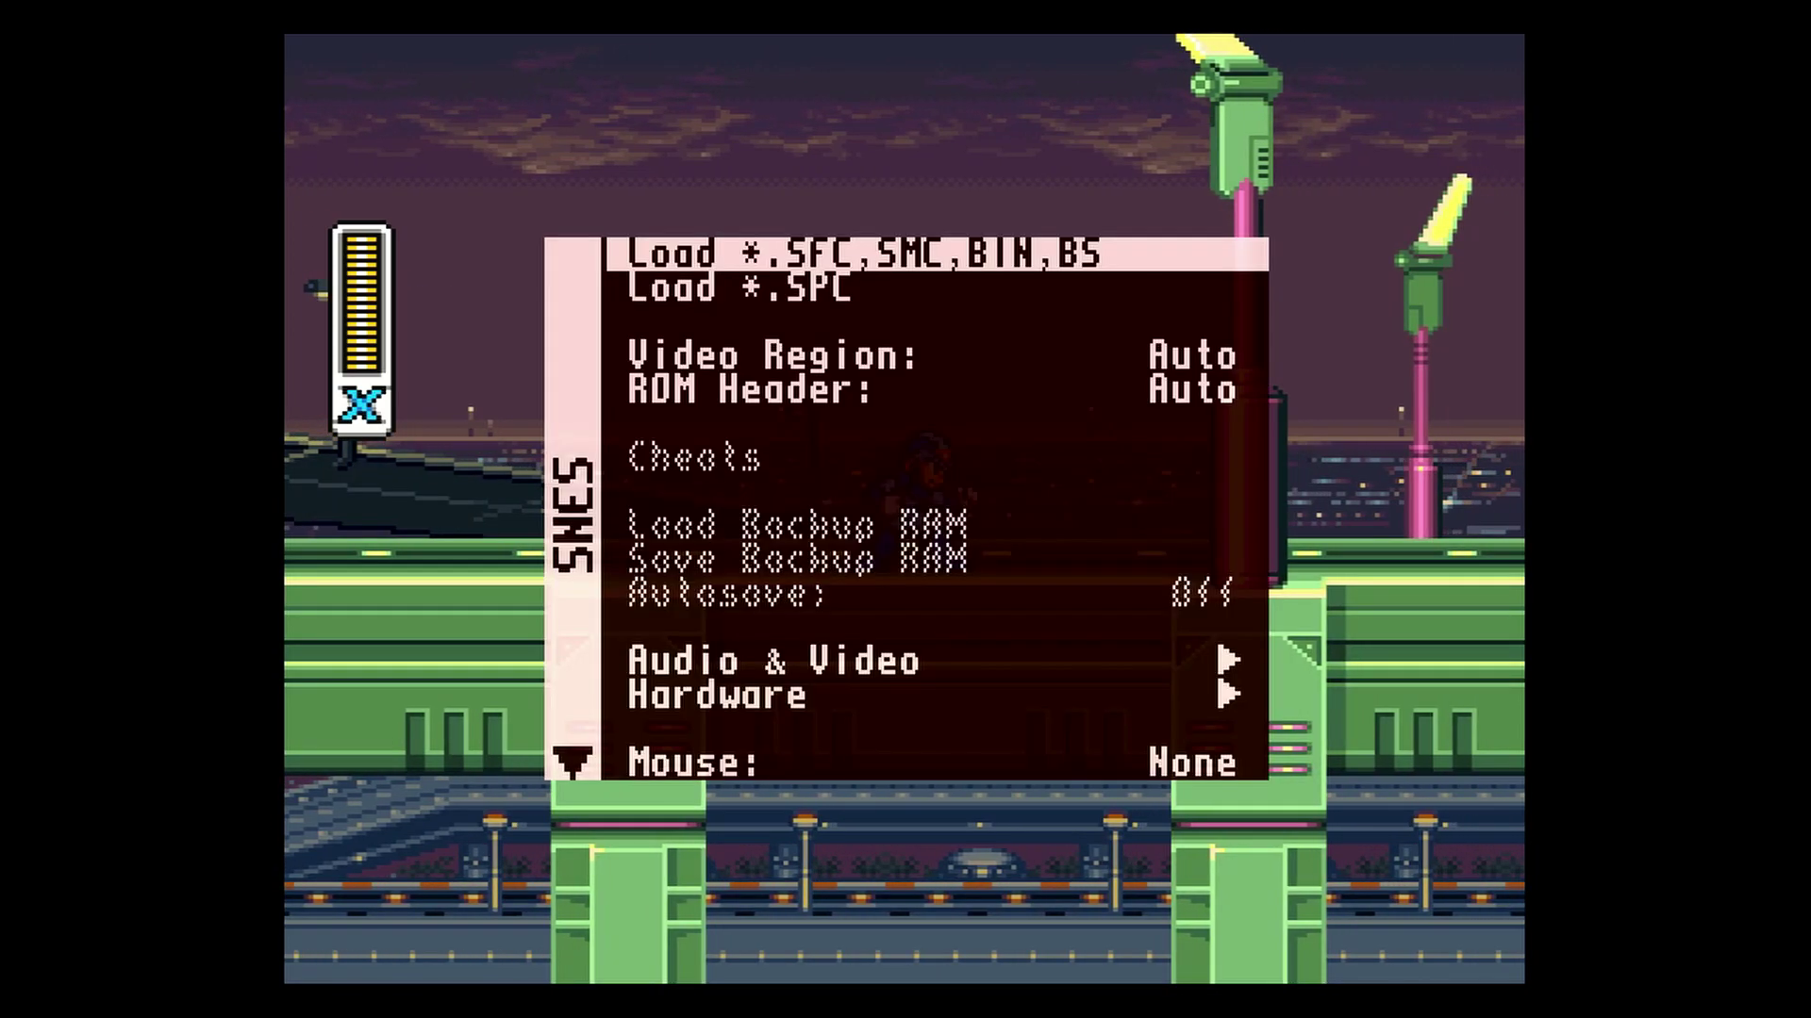
key(Right)
key(Down)
key(Down)
key(Down)
key(Down)
key(Down)
key(Return)
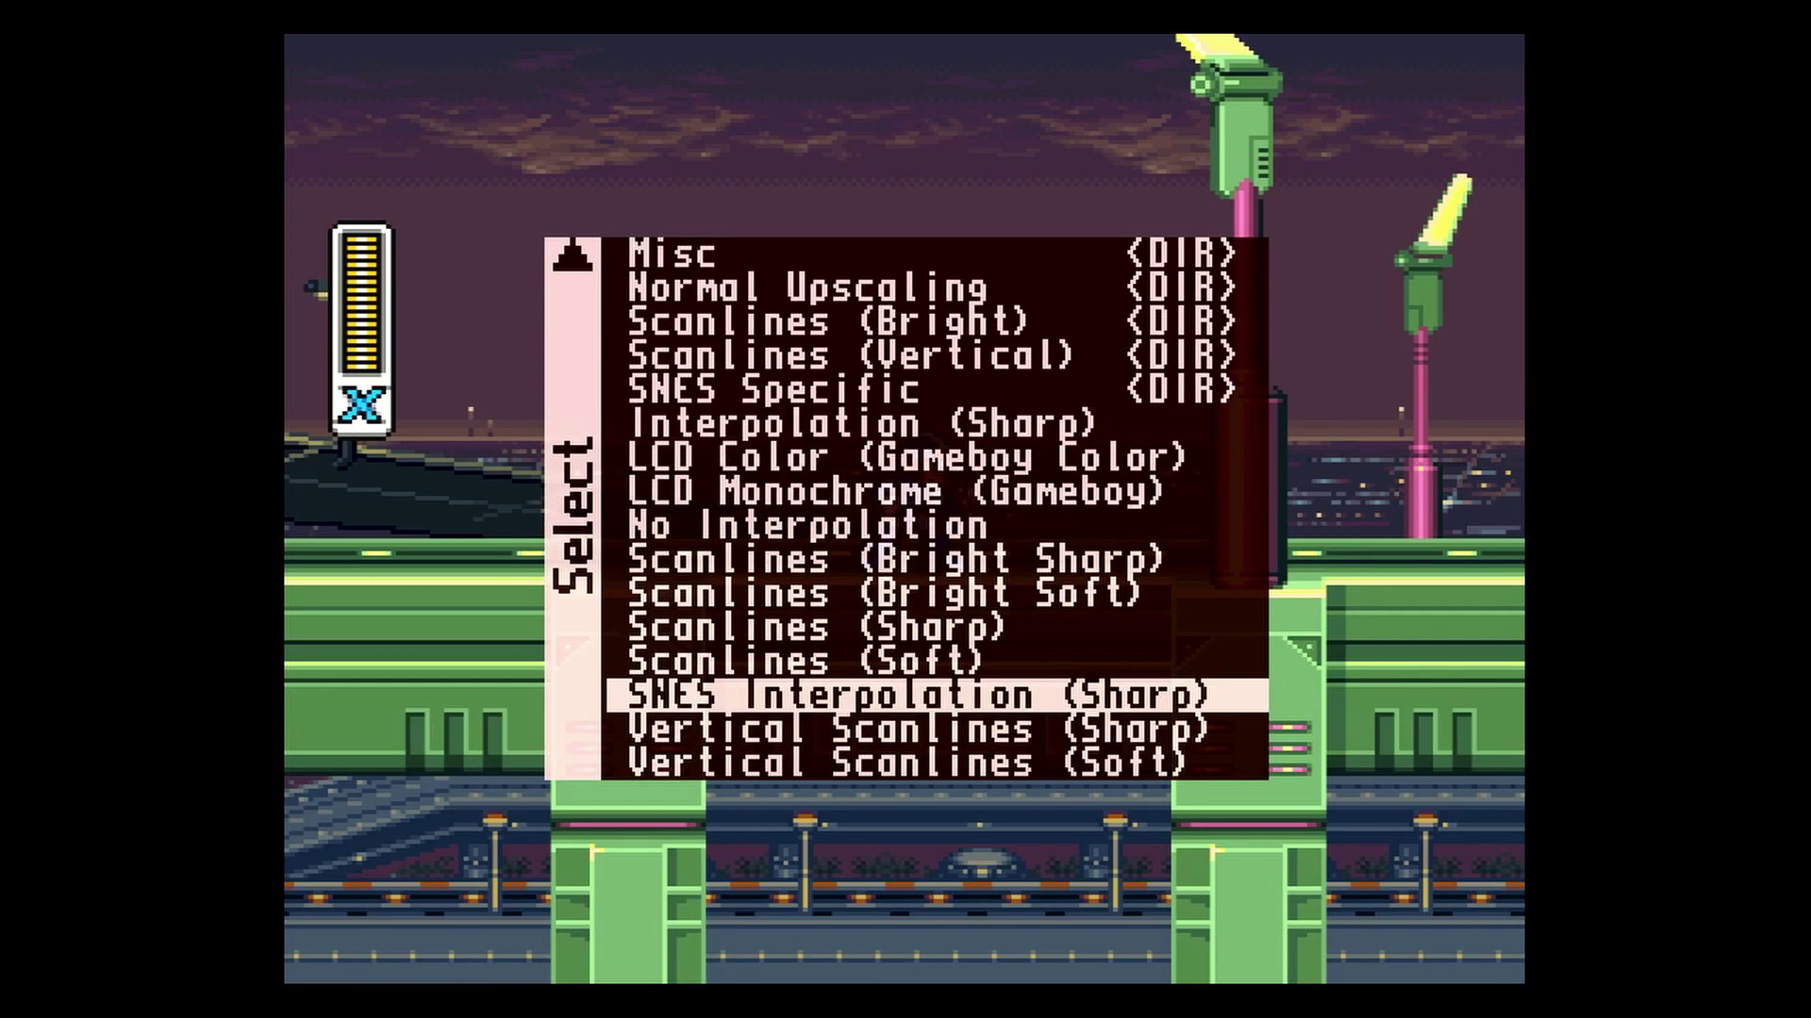
key(Up)
key(Up)
key(Up)
key(Up)
key(Up)
key(Up)
key(Up)
key(Up)
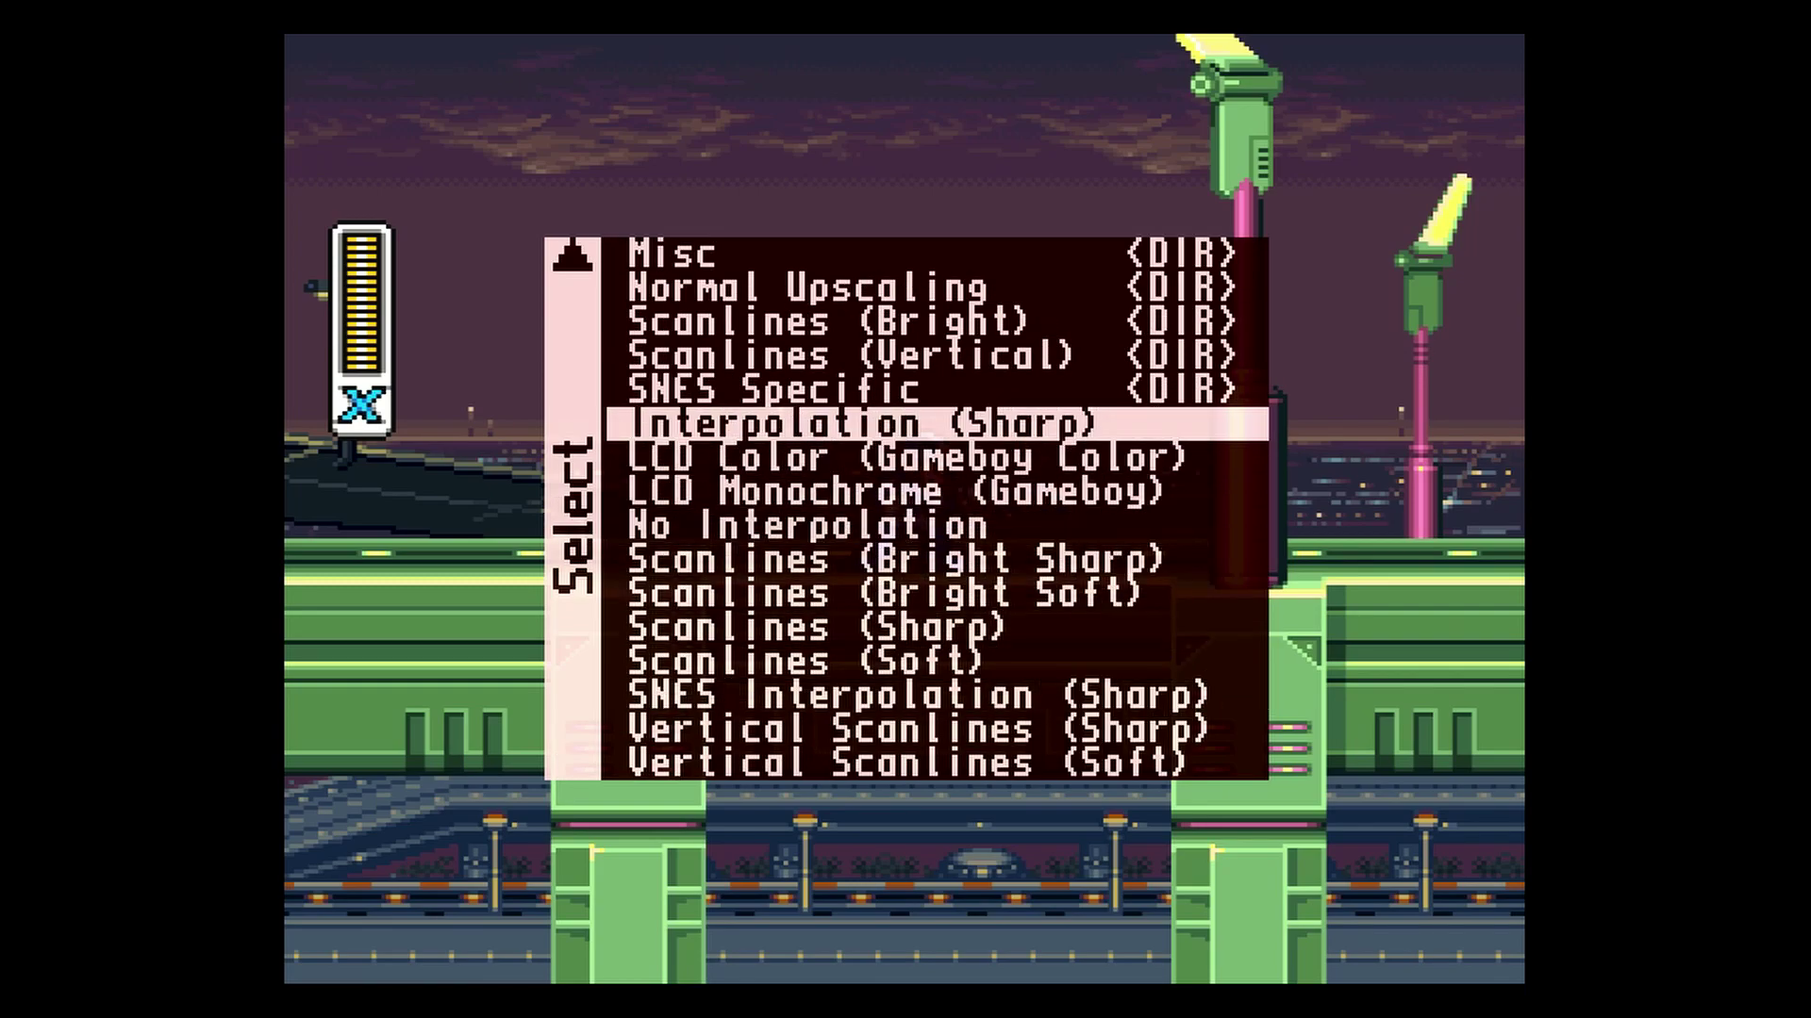
key(Return)
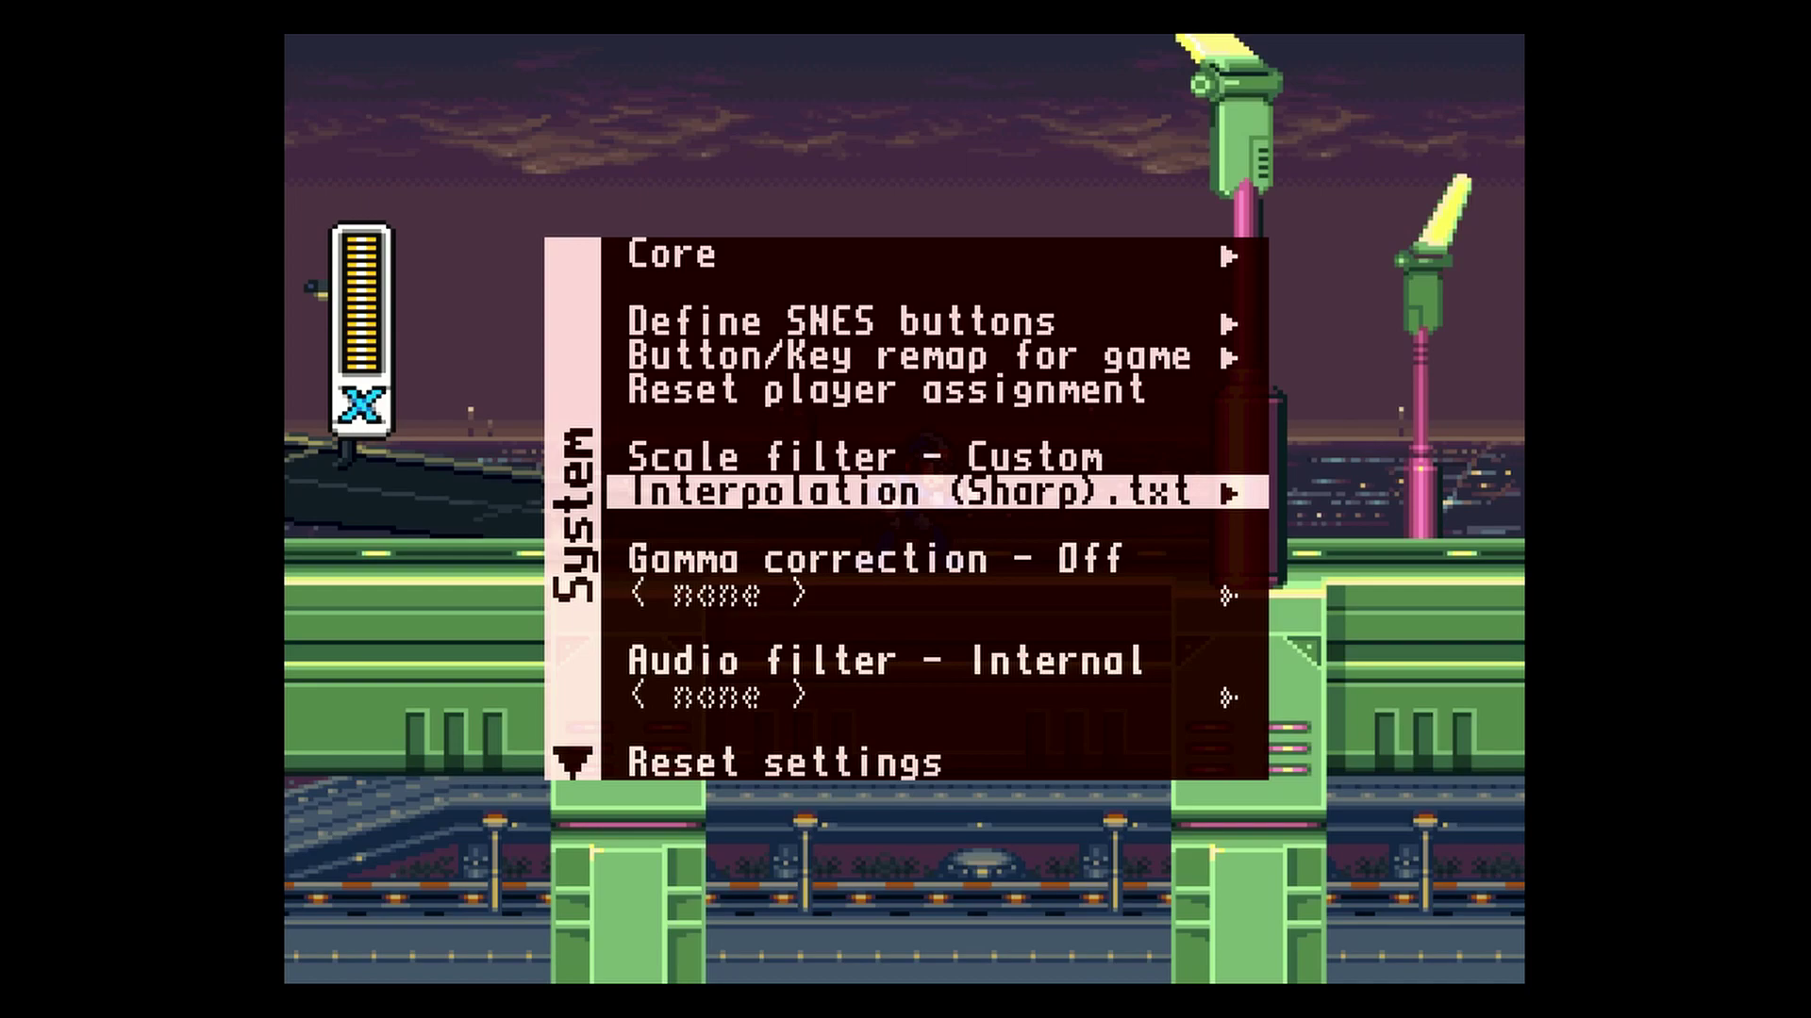
key(Escape)
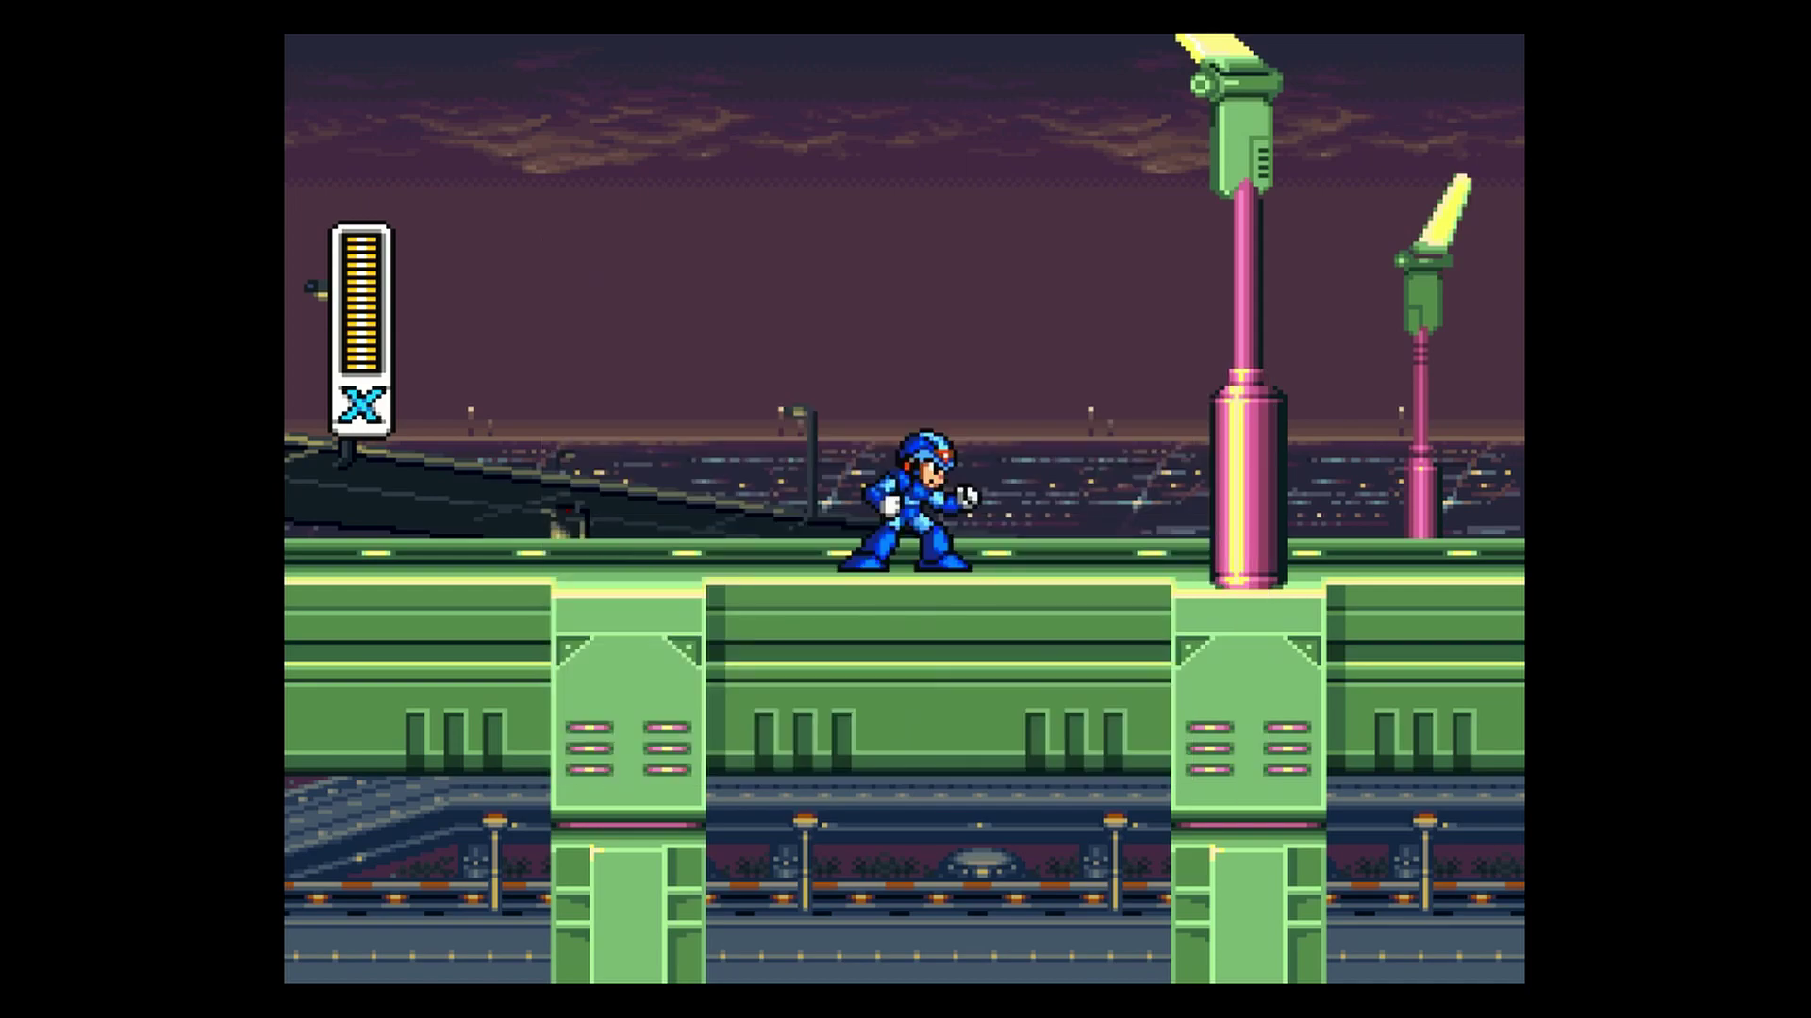
- Walk the character back and forth to inspect the scrolling picture with Interpolation (Sharp) applied
key(Left)
key(Right)
key(Left)
- Switch the SNES core's scale filter mode between Internal and Custom to compare the picture, ending on Custom
key(Escape)
key(Right)
key(Down)
key(Down)
key(Down)
key(Down)
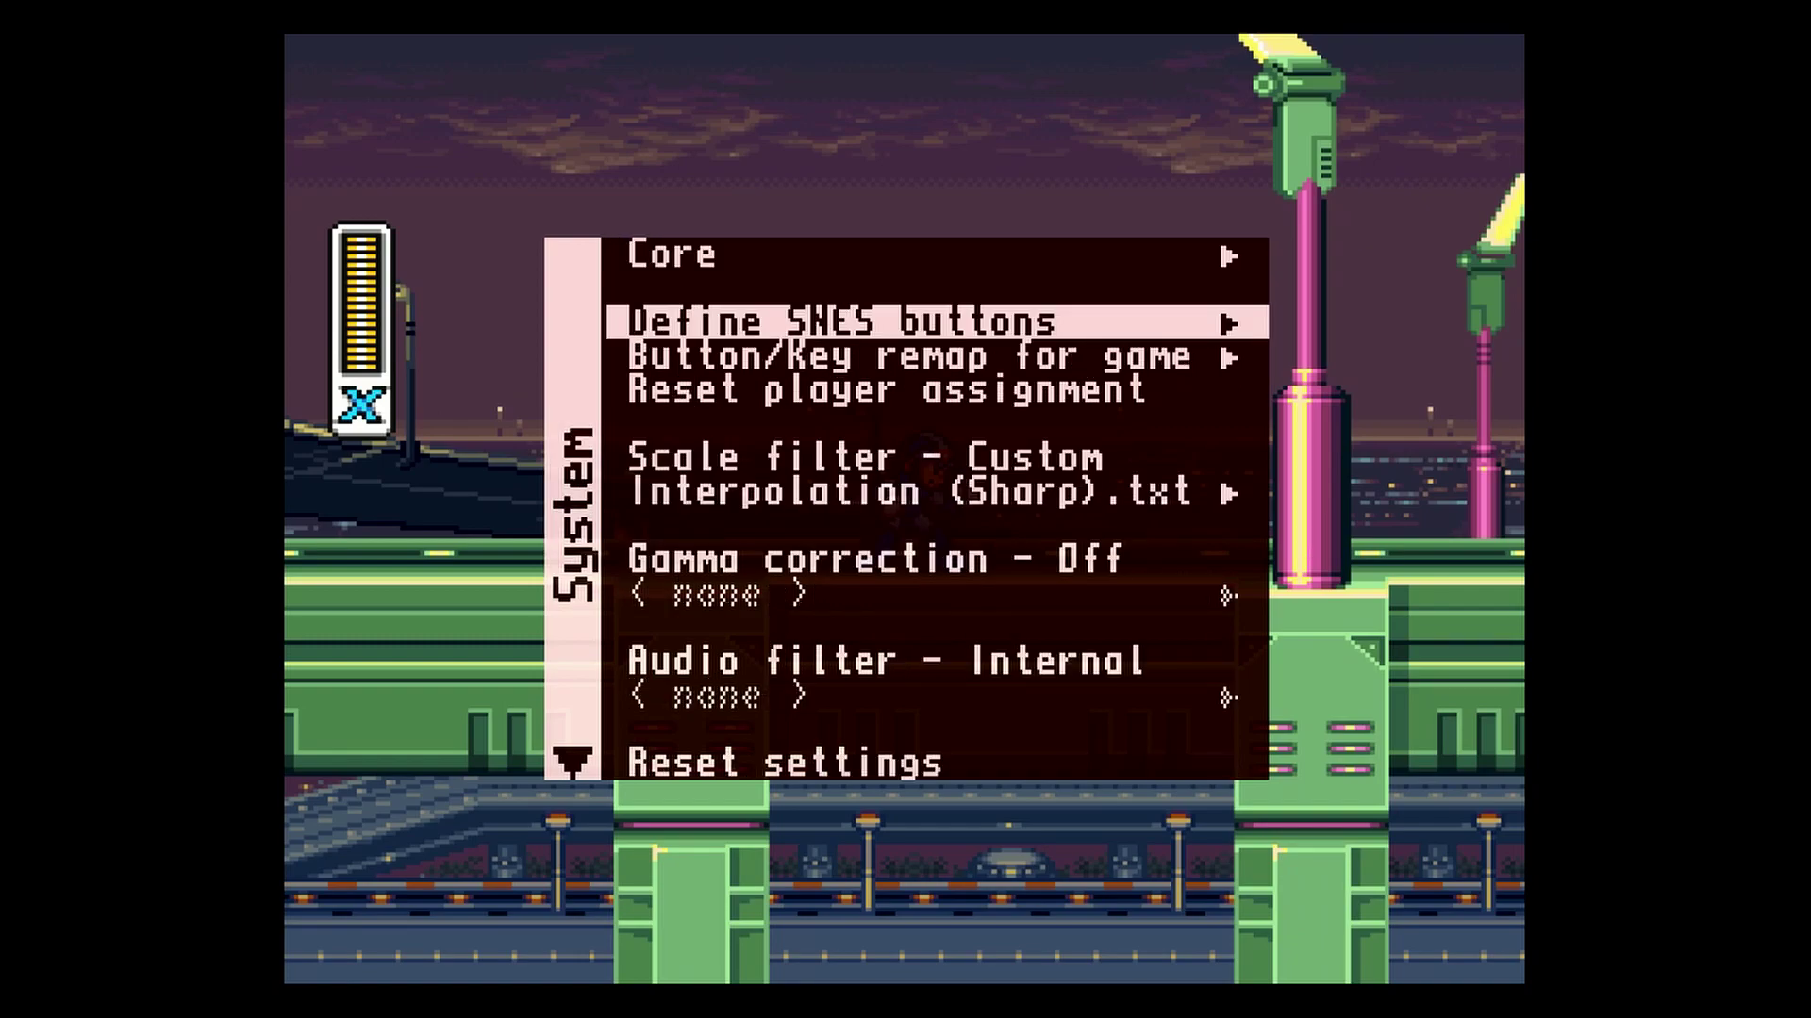
key(Left)
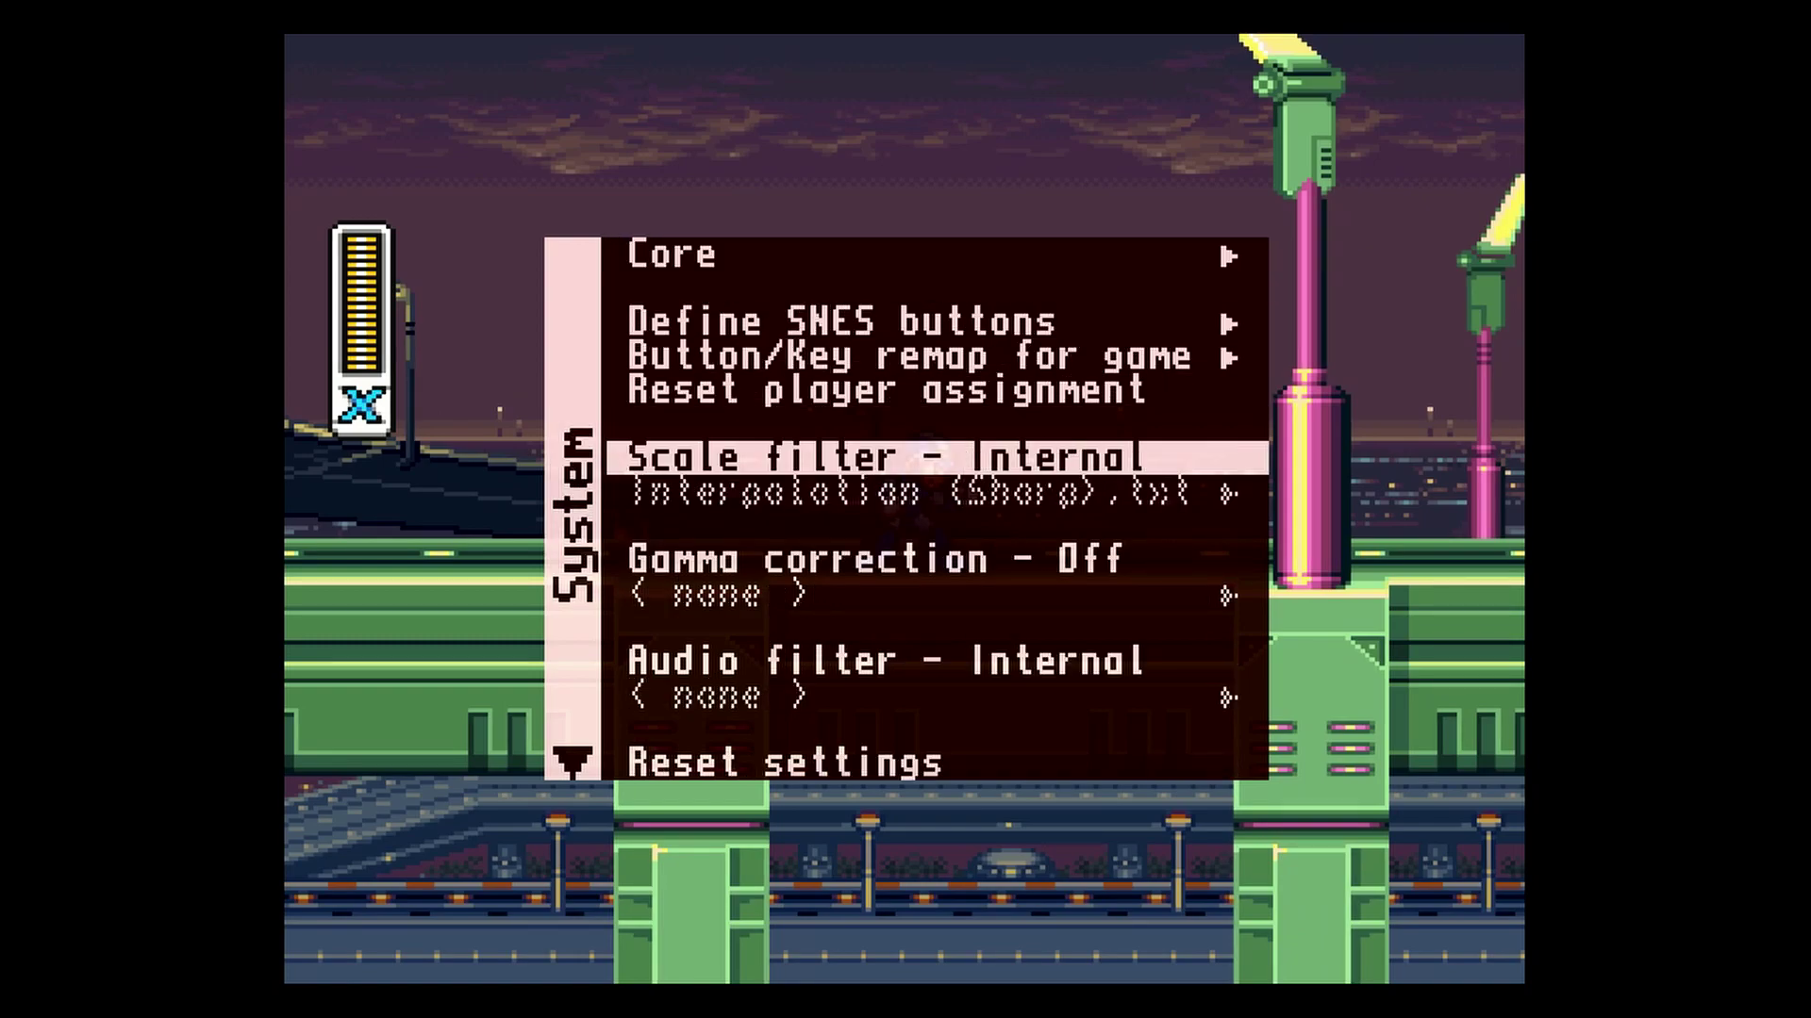
key(Right)
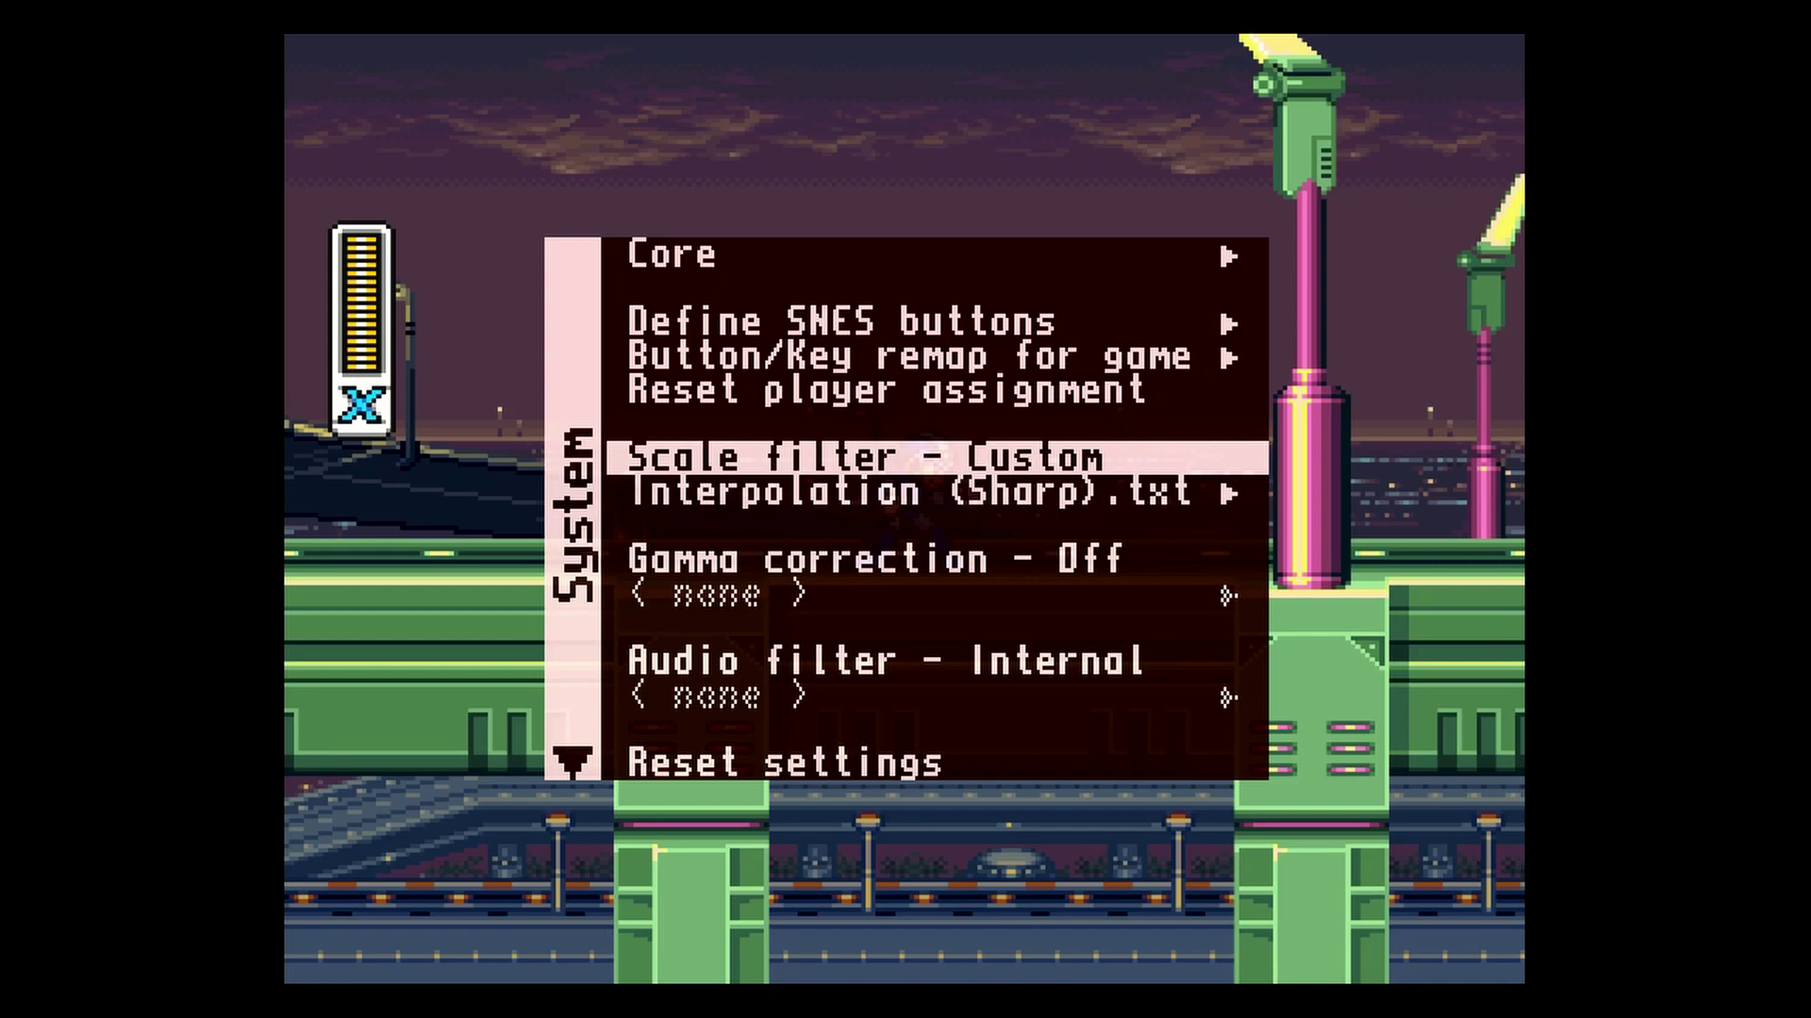
key(Left)
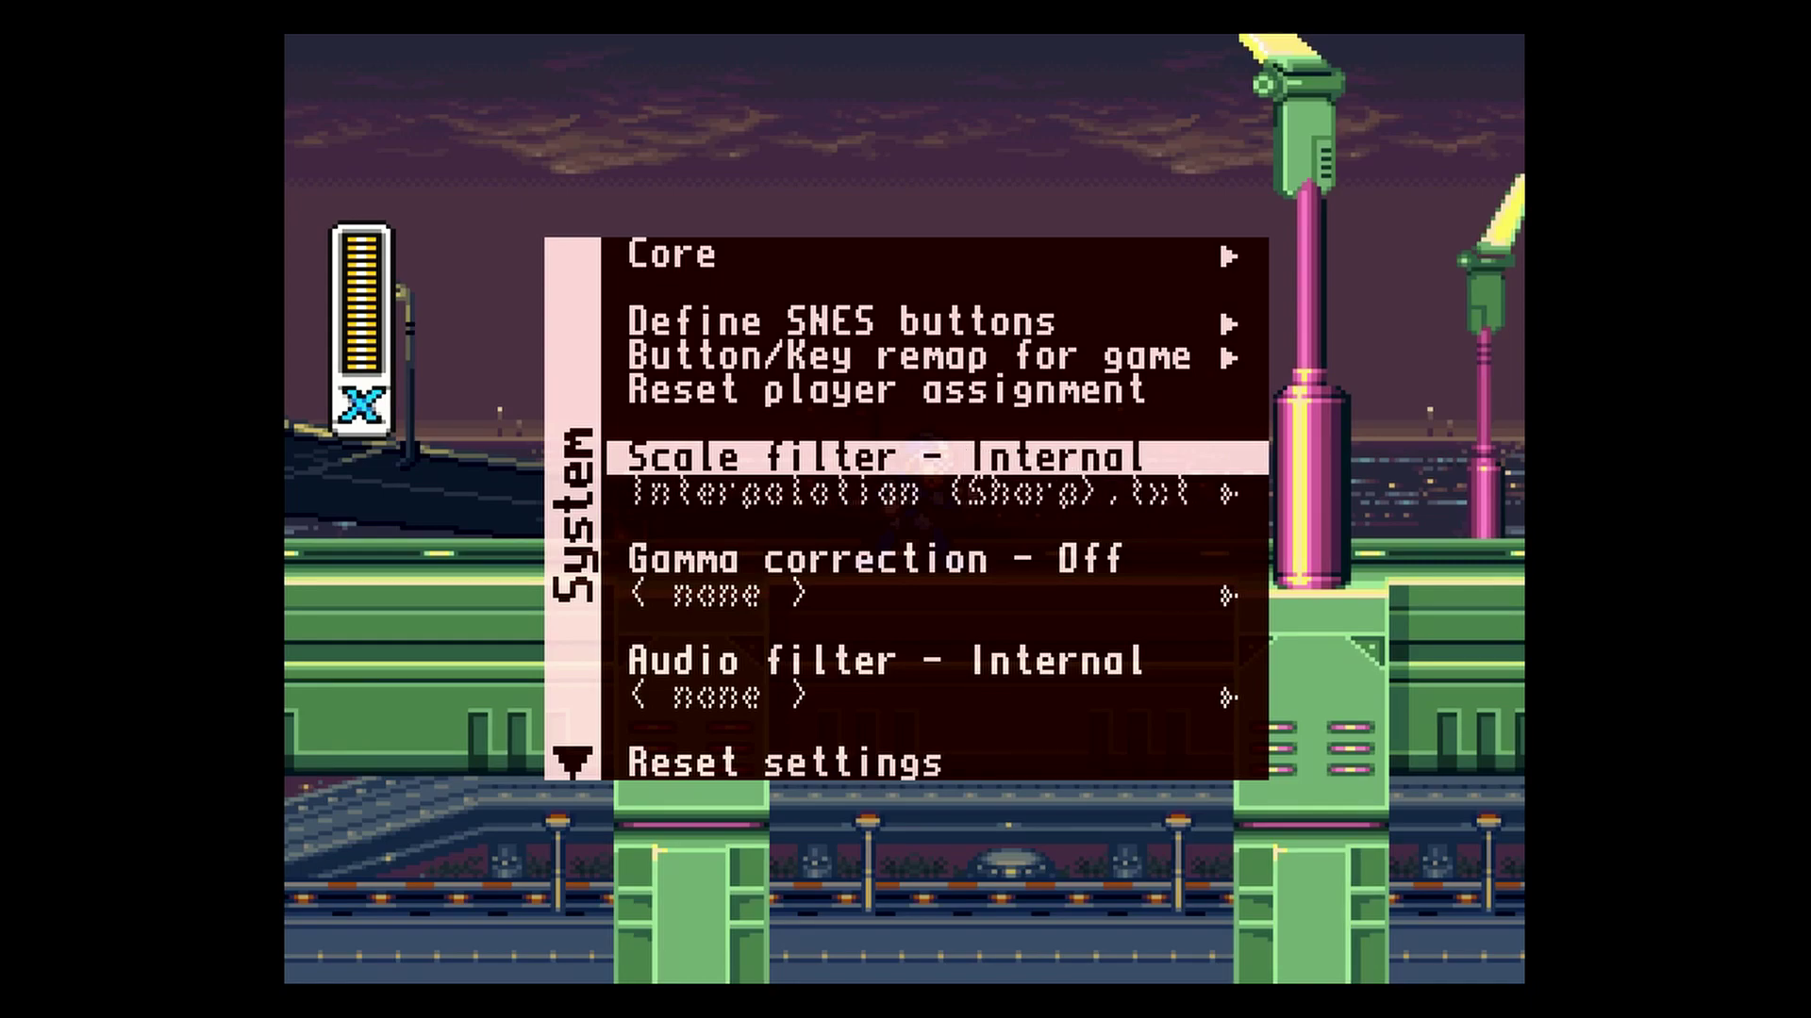
key(Right)
- Try the LCD Color (Gameboy Color) and LCD Monochrome (Gameboy) scale filters on the SNES game
key(Down)
key(Return)
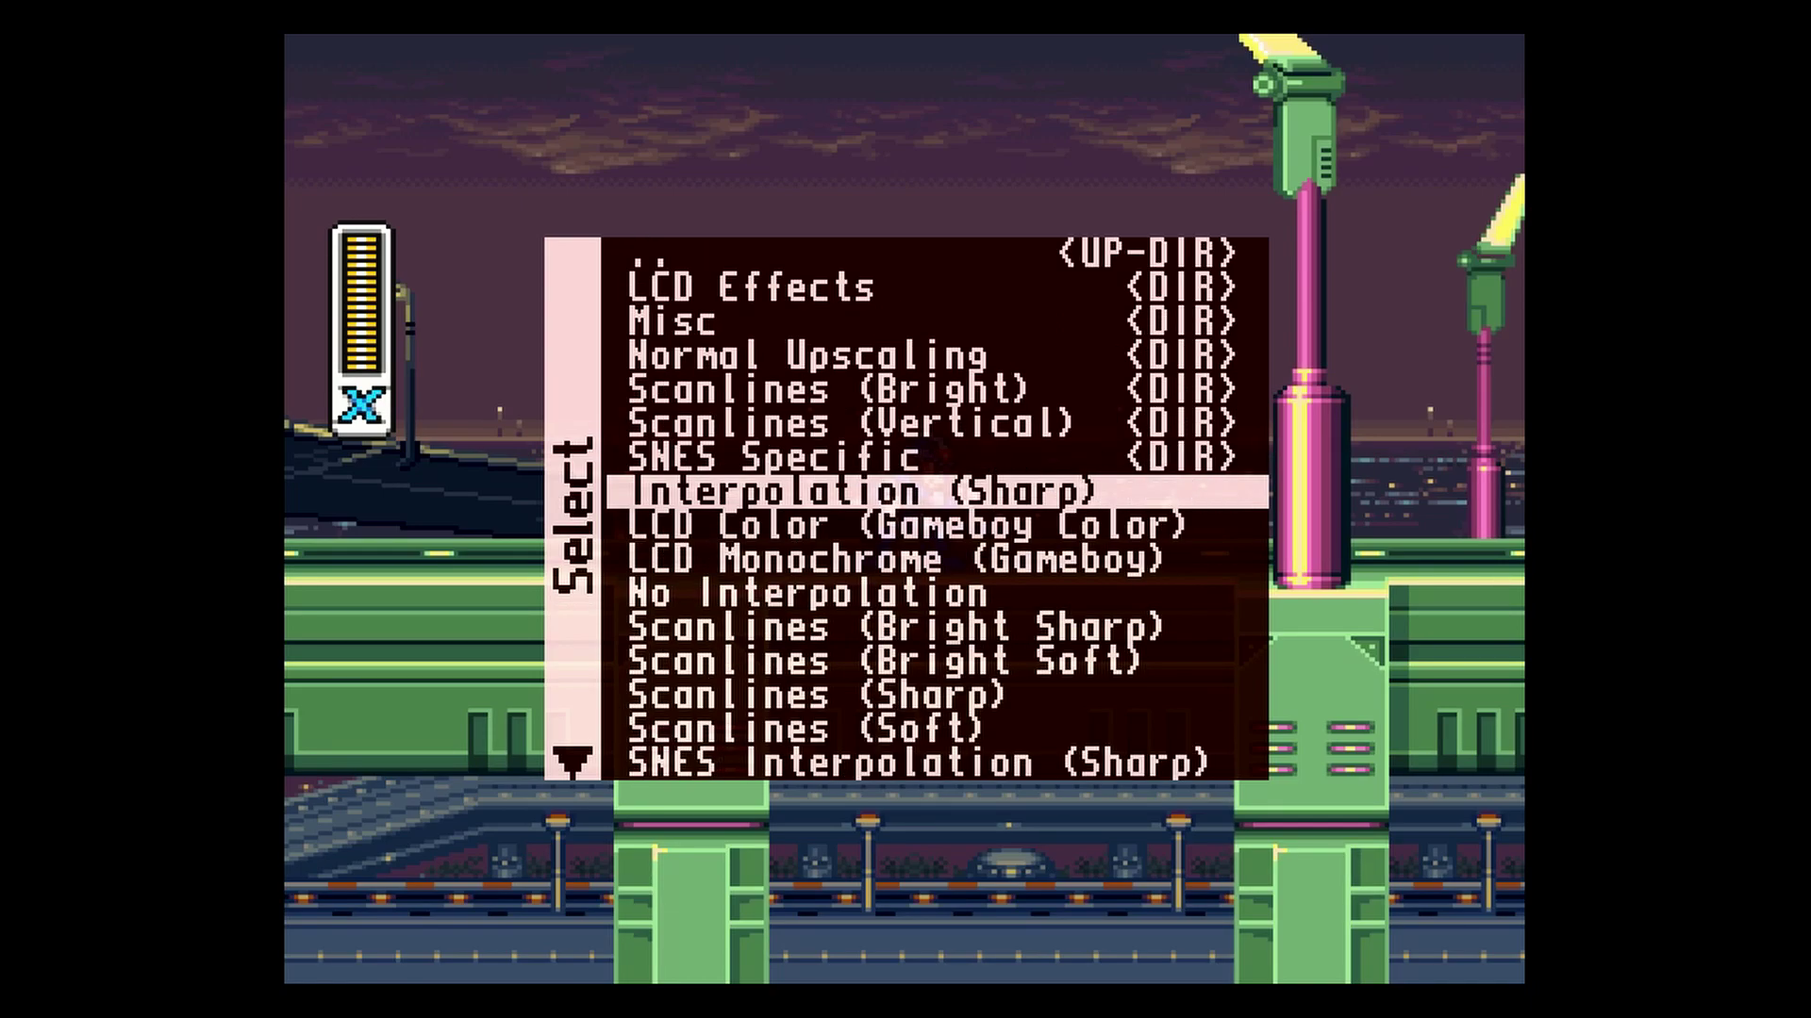
key(Down)
key(Return)
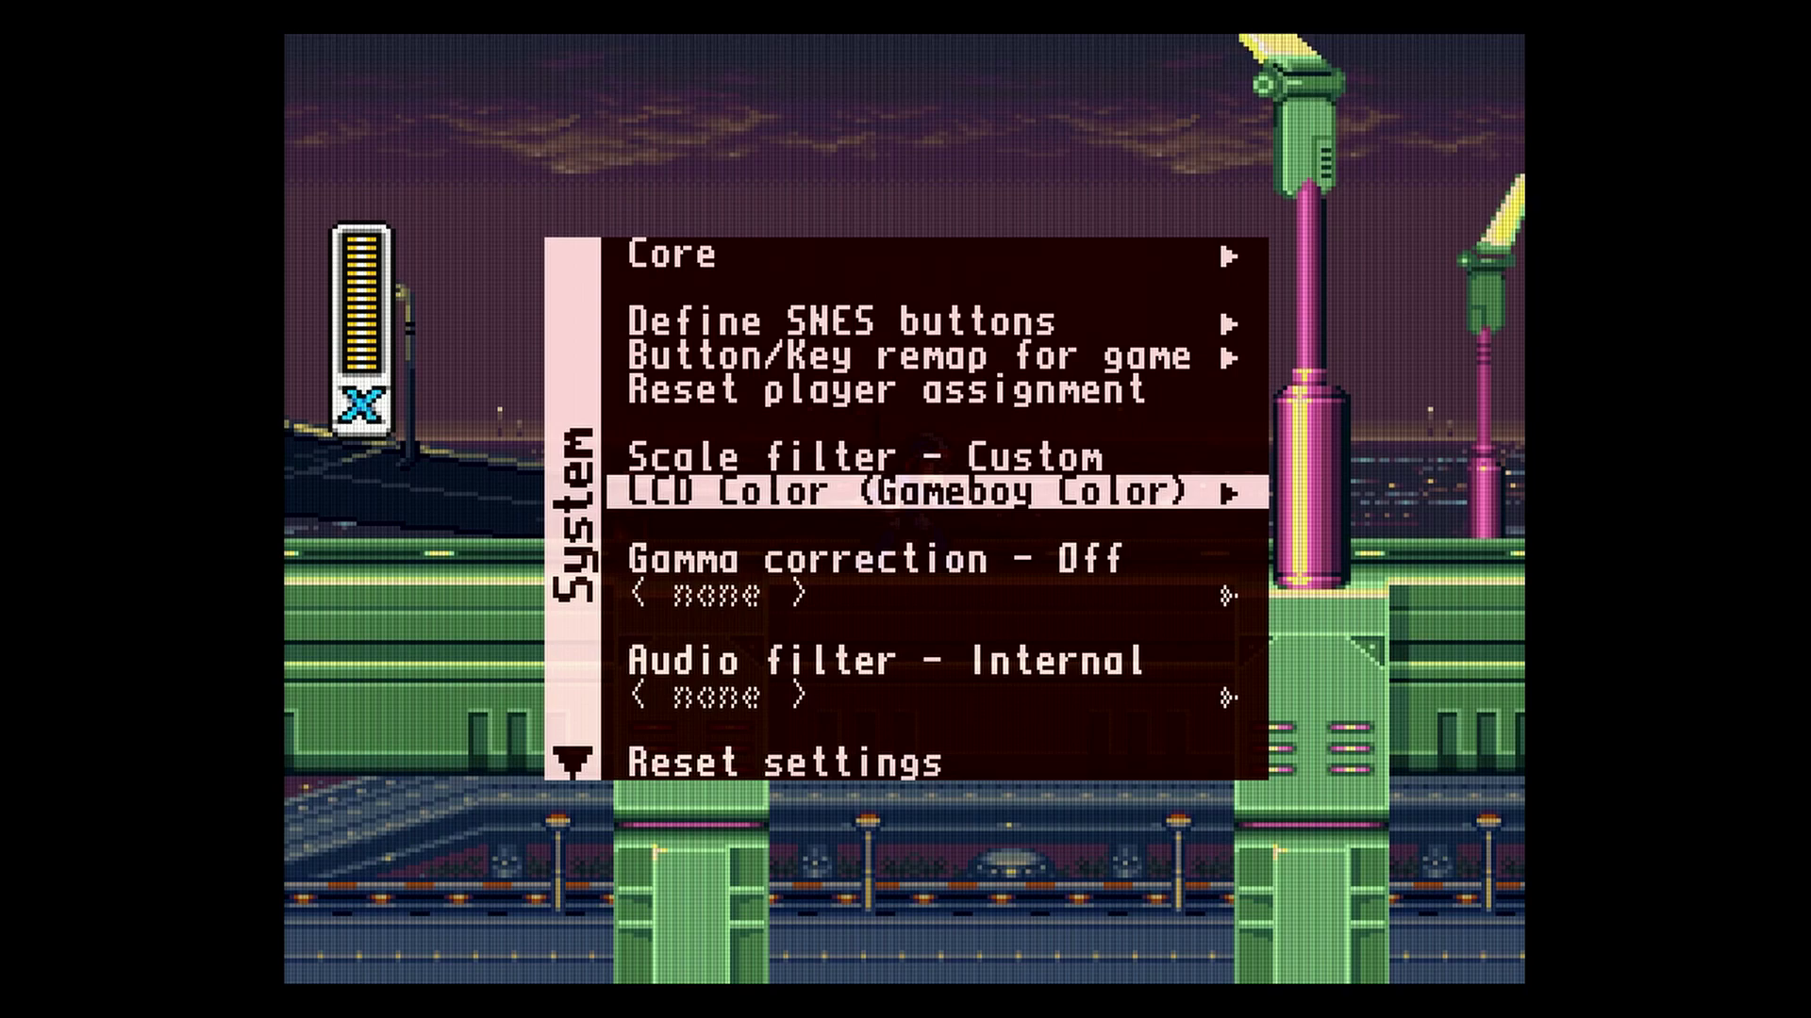
key(Return)
key(Down)
key(Return)
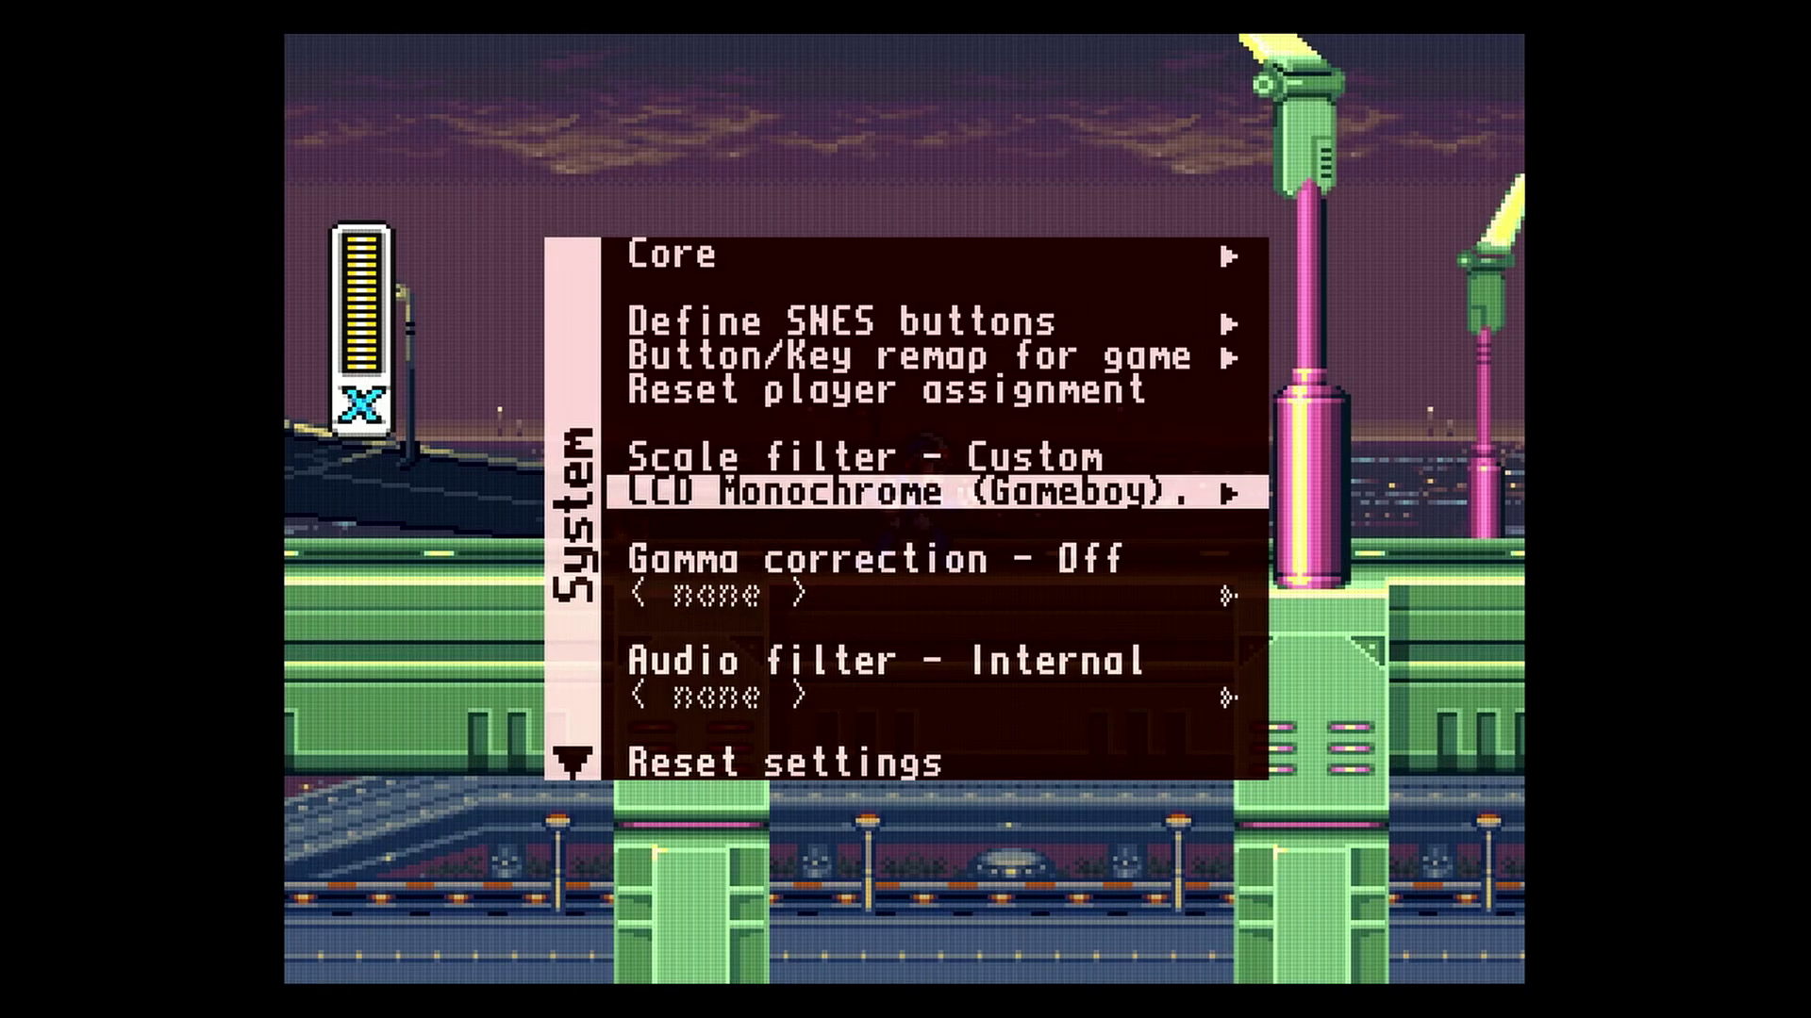
- Change the SNES core's custom scale filter to Scanlines (Bright Sharp)
key(Return)
key(Down)
key(Down)
key(Return)
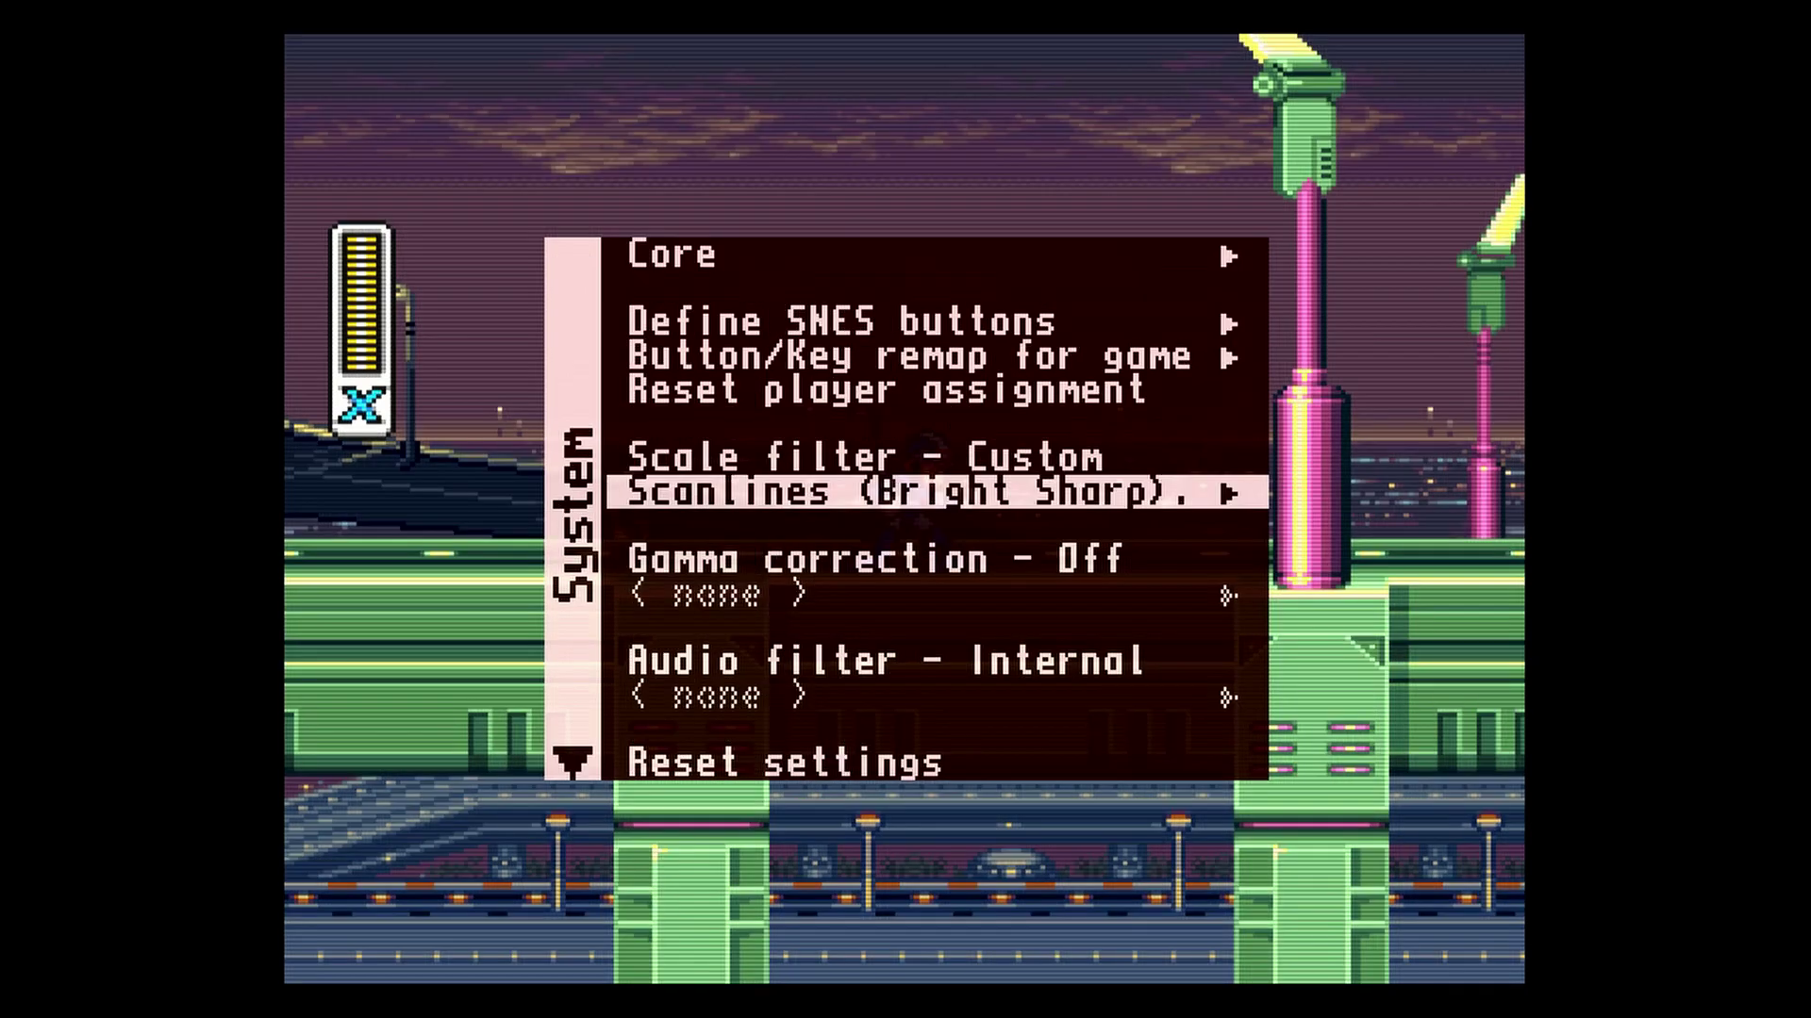
- Change the SNES core's custom scale filter to Vertical Scanlines (Sharp)
key(Return)
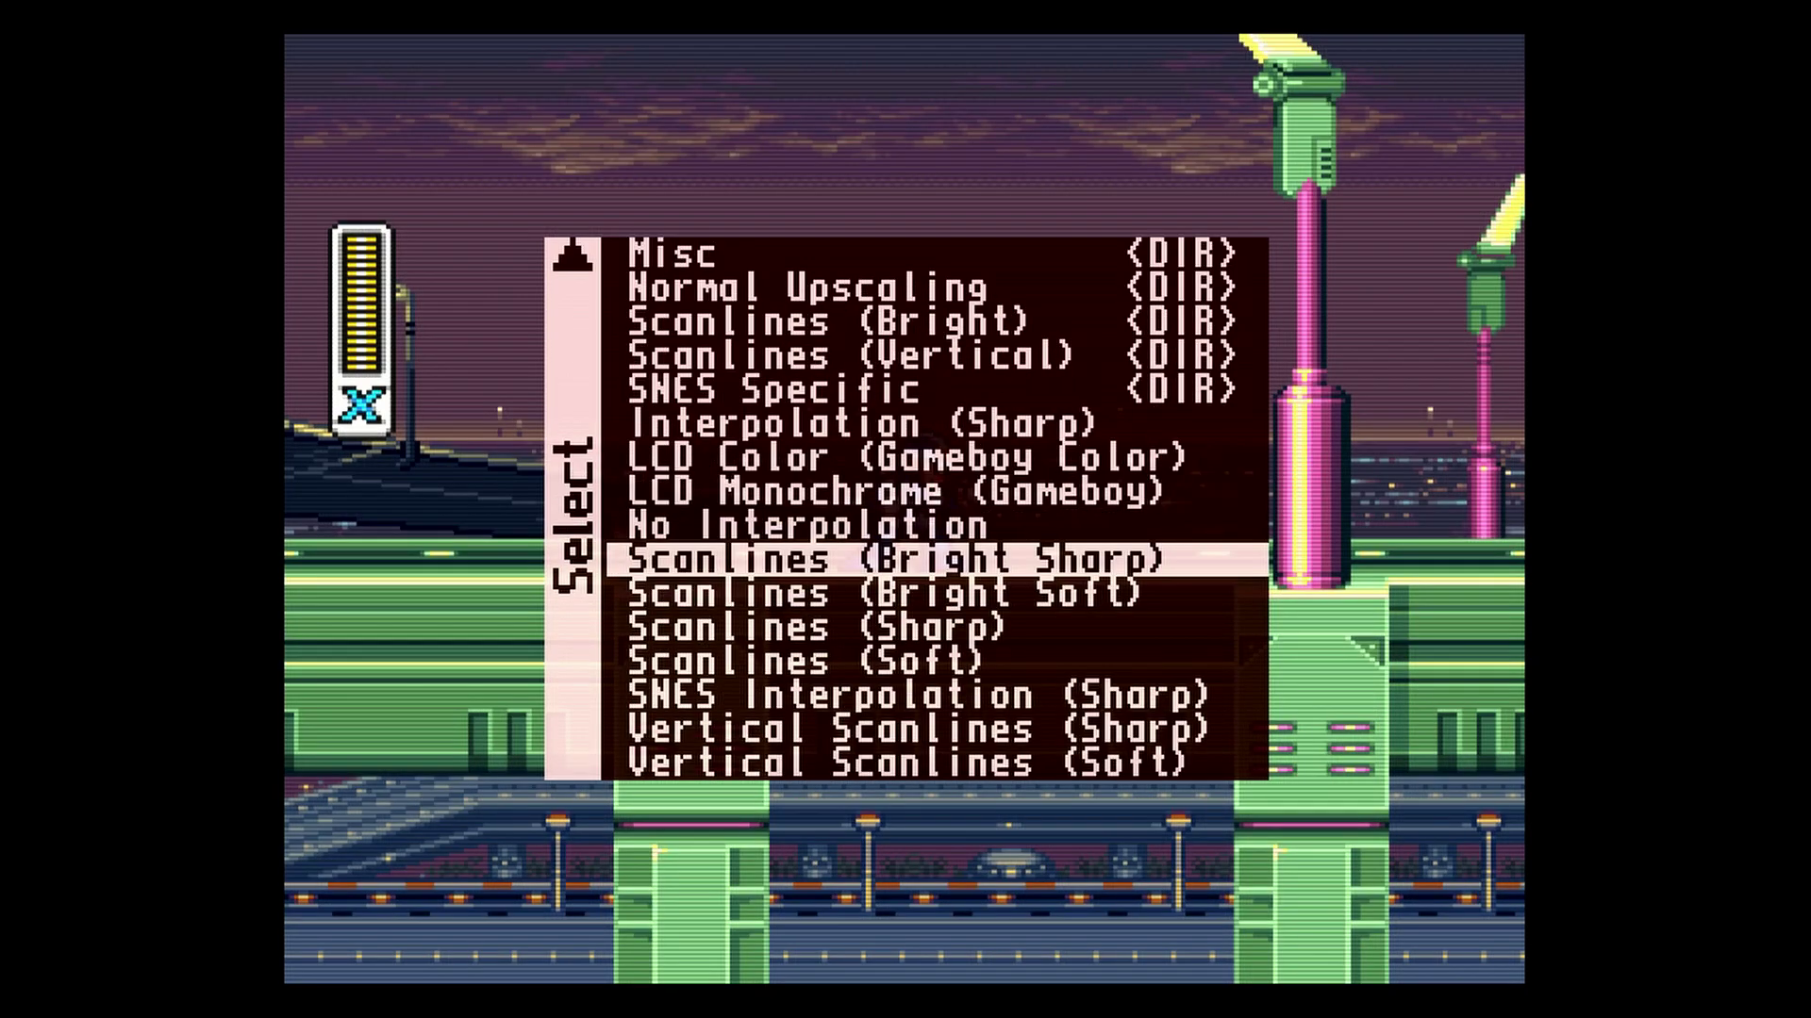
key(Down)
key(Down)
key(Down)
key(Down)
key(Down)
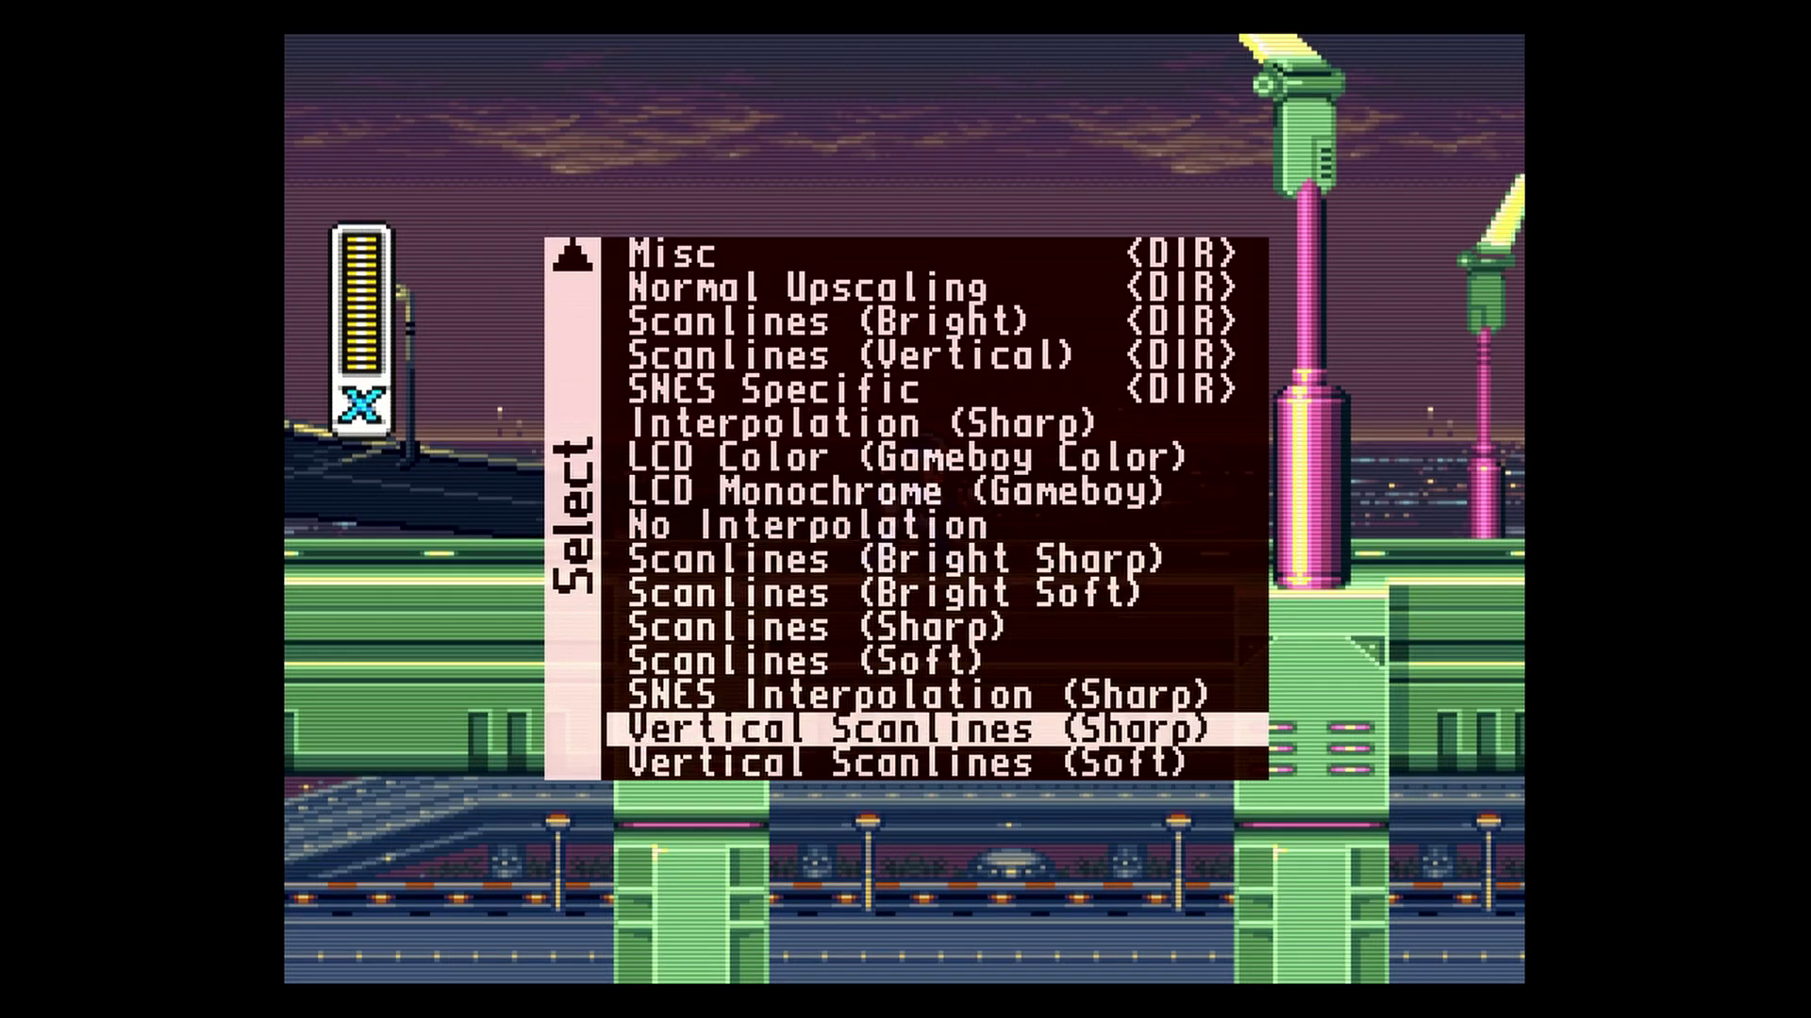
key(Return)
- Apply the Scanlines (Sharp) scale filter to the SNES core and move the character to check the picture in motion
key(Return)
key(Down)
key(Down)
key(Down)
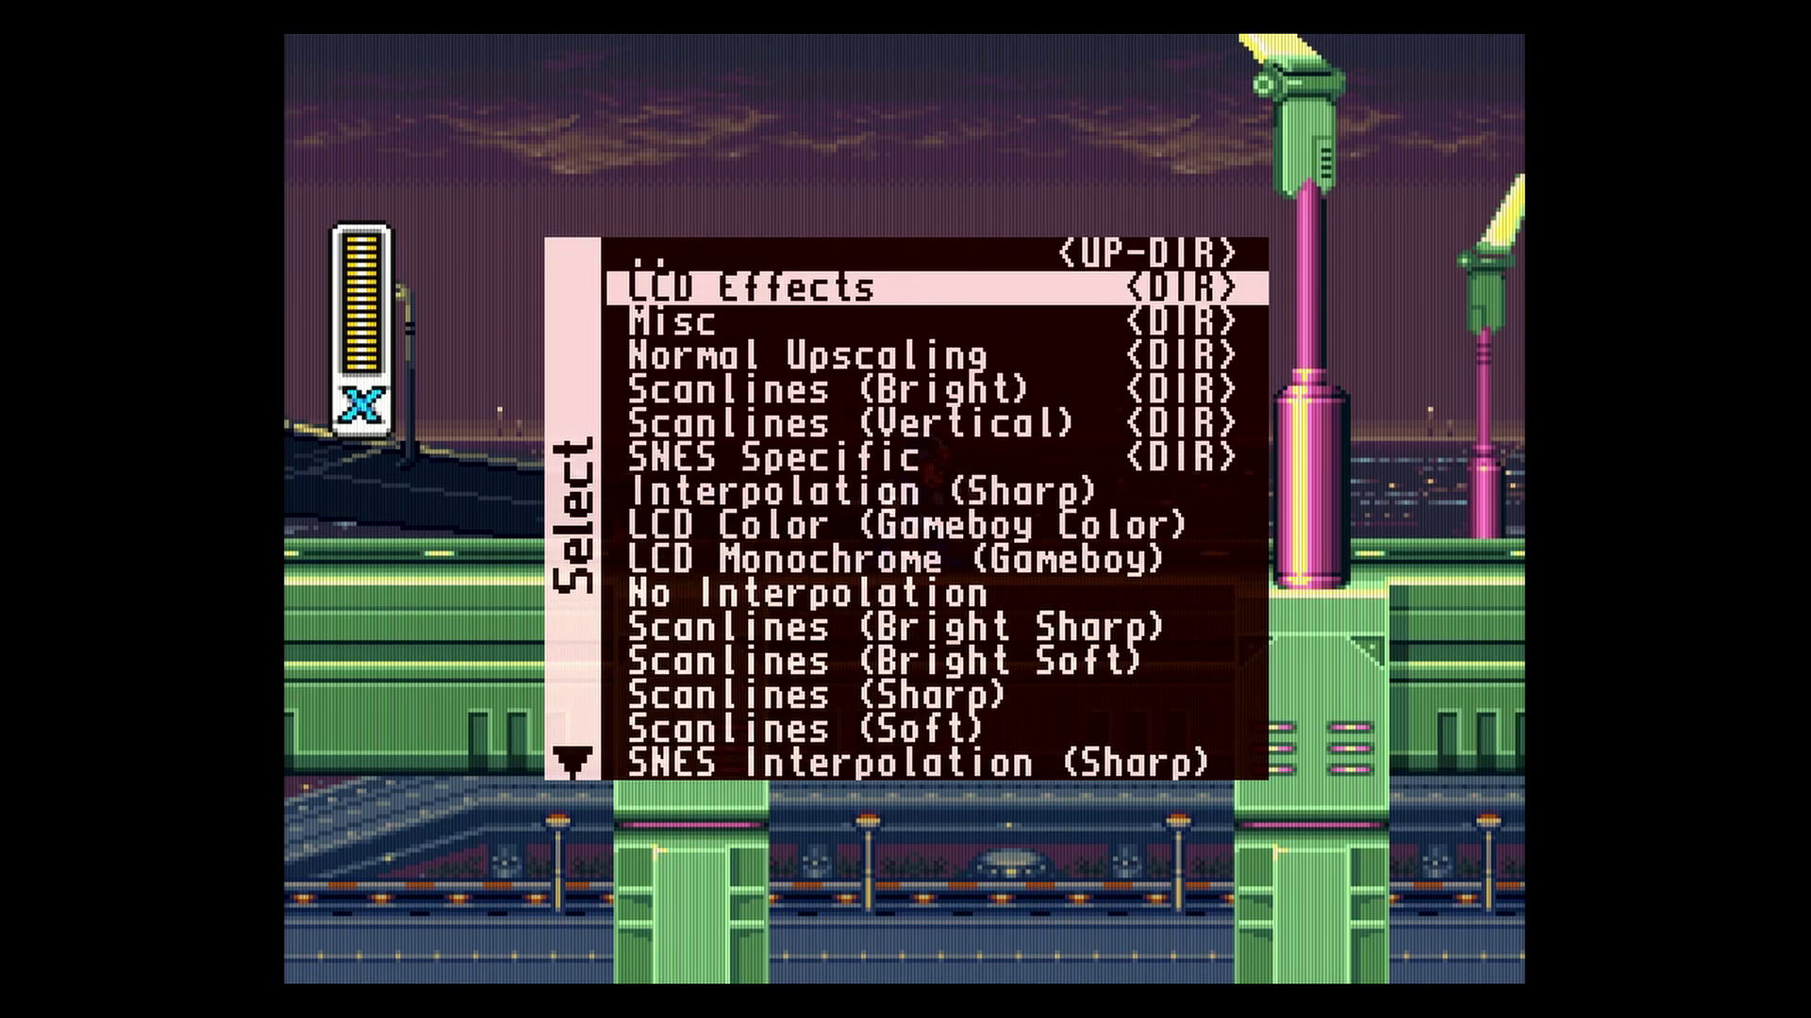
key(Up)
key(Up)
key(Up)
key(Up)
key(Up)
key(Return)
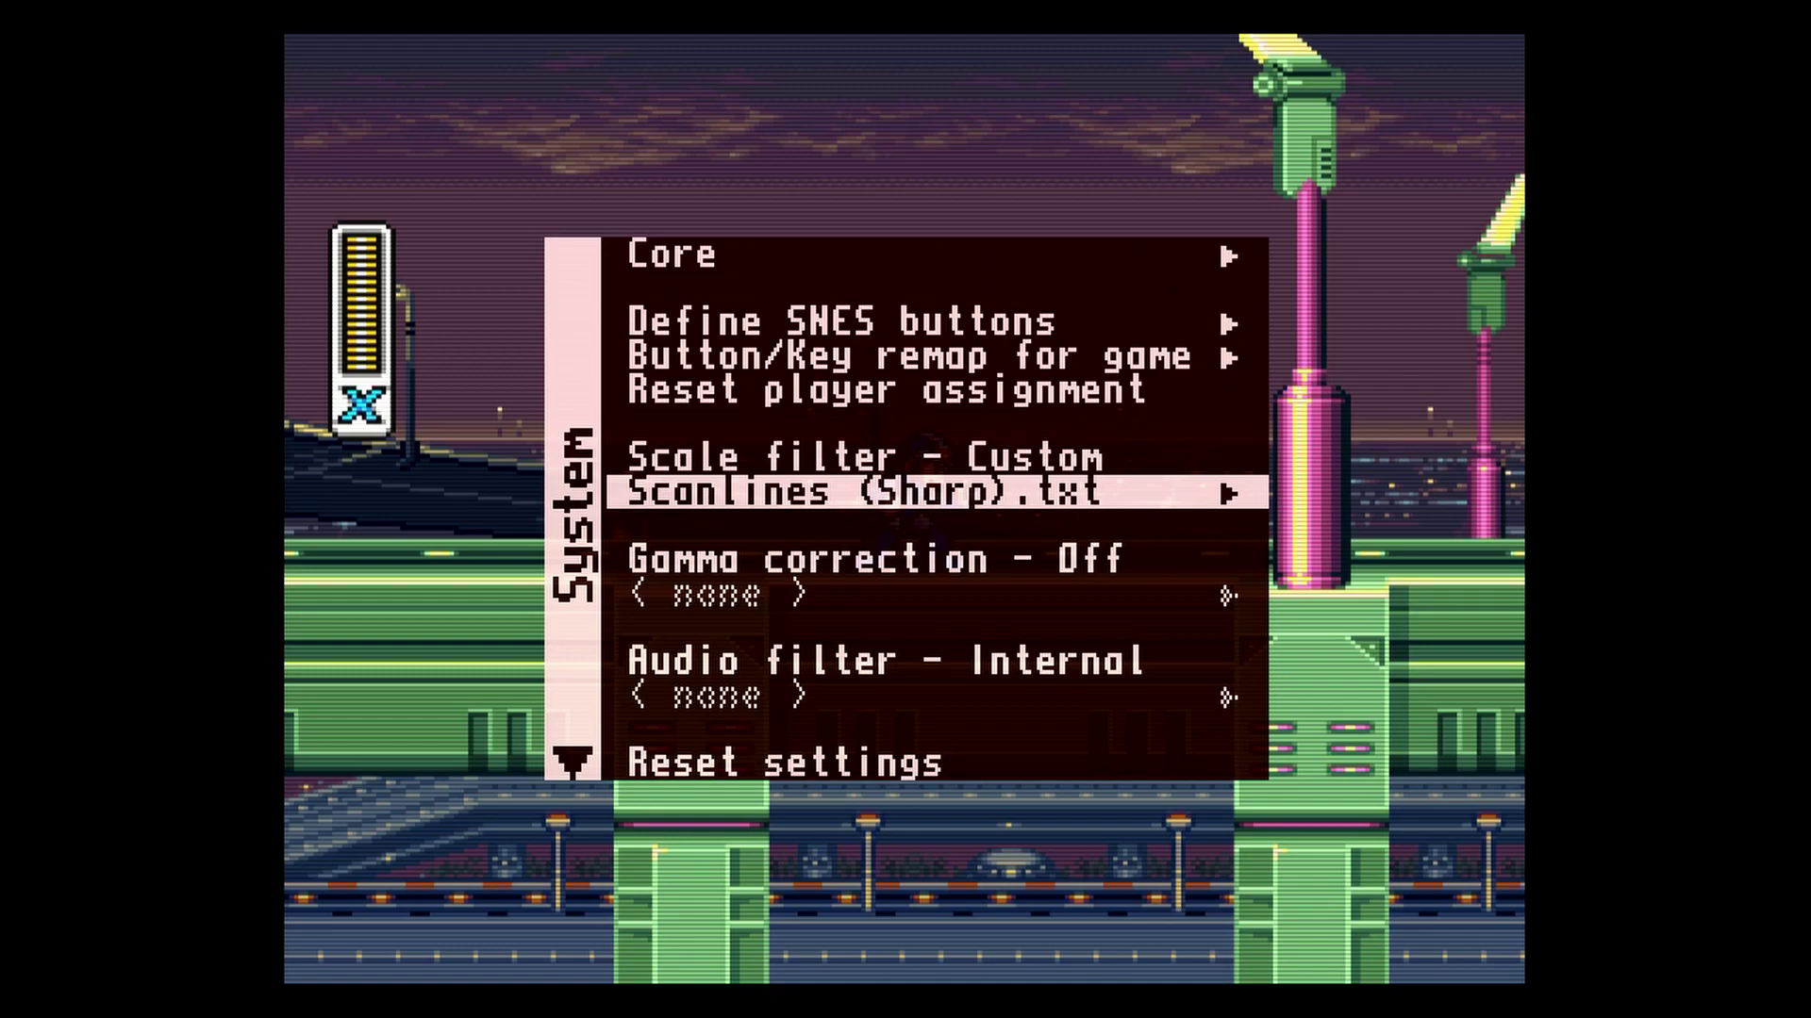
key(Escape)
key(Left)
key(Right)
- Change the SNES core's custom scale filter to SNES Interpolation (Sharp) and return to the game
key(Escape)
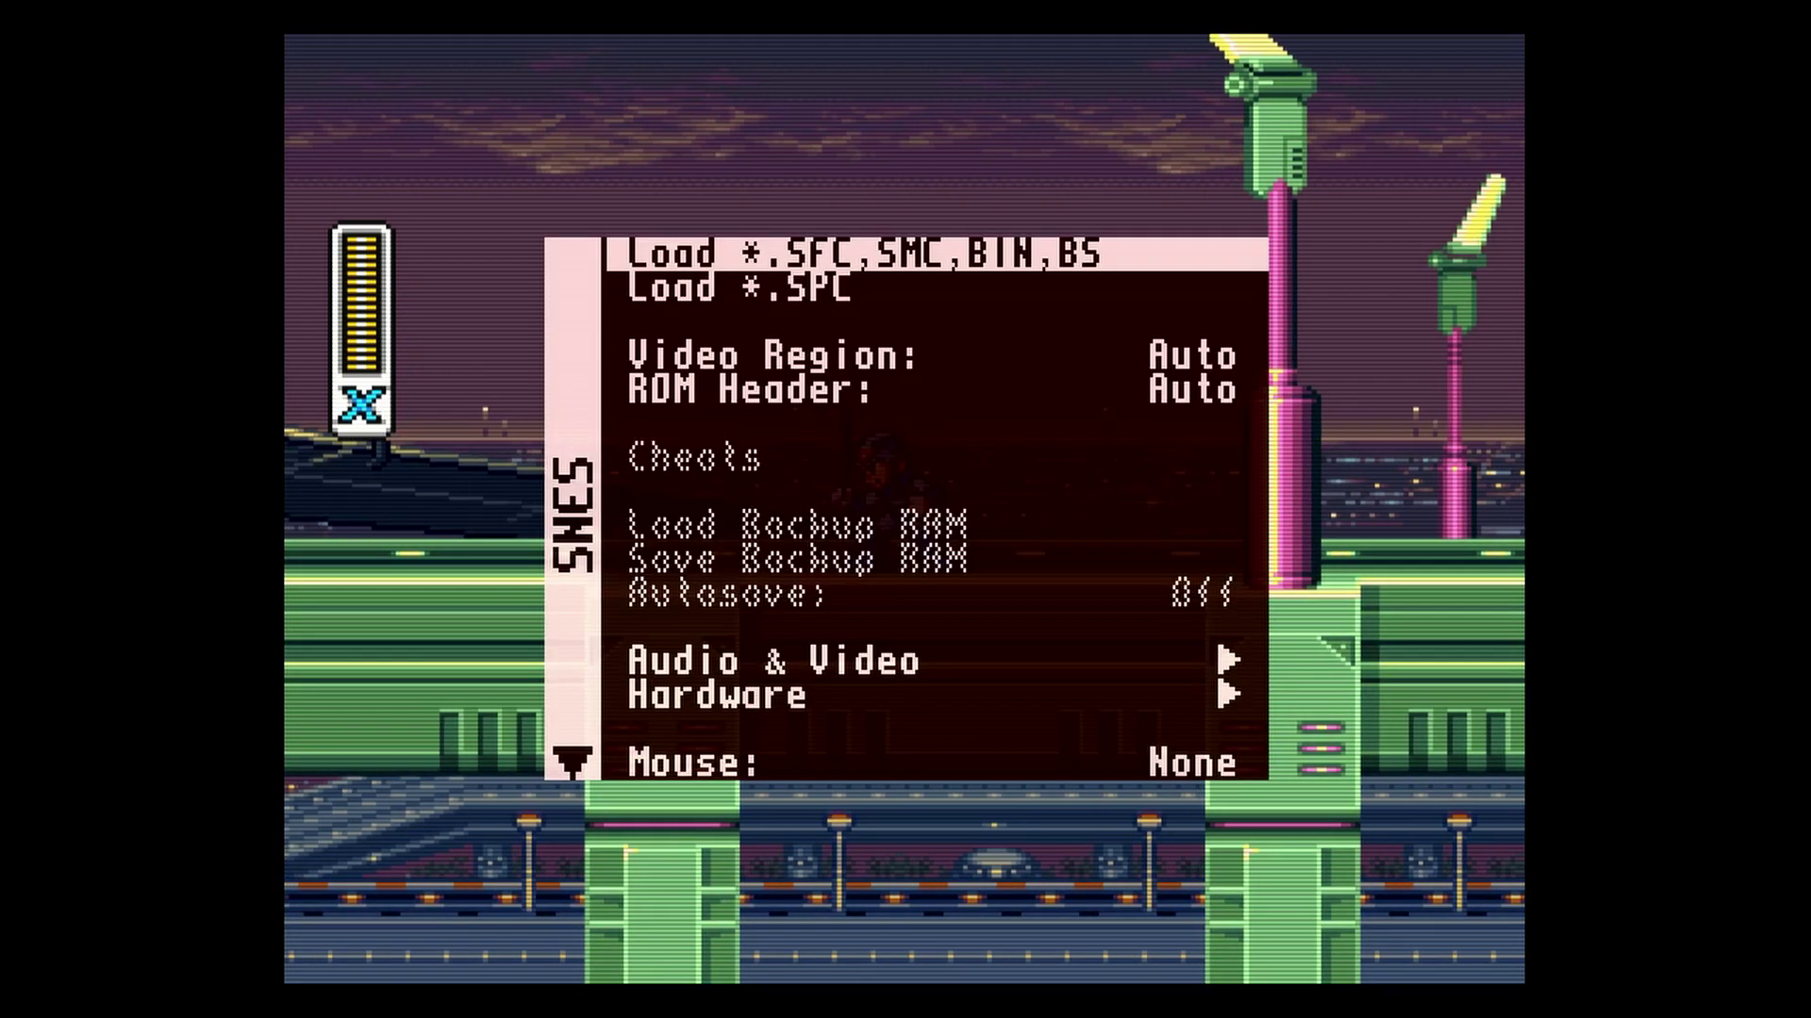
key(Right)
key(Down)
key(Down)
key(Down)
key(Down)
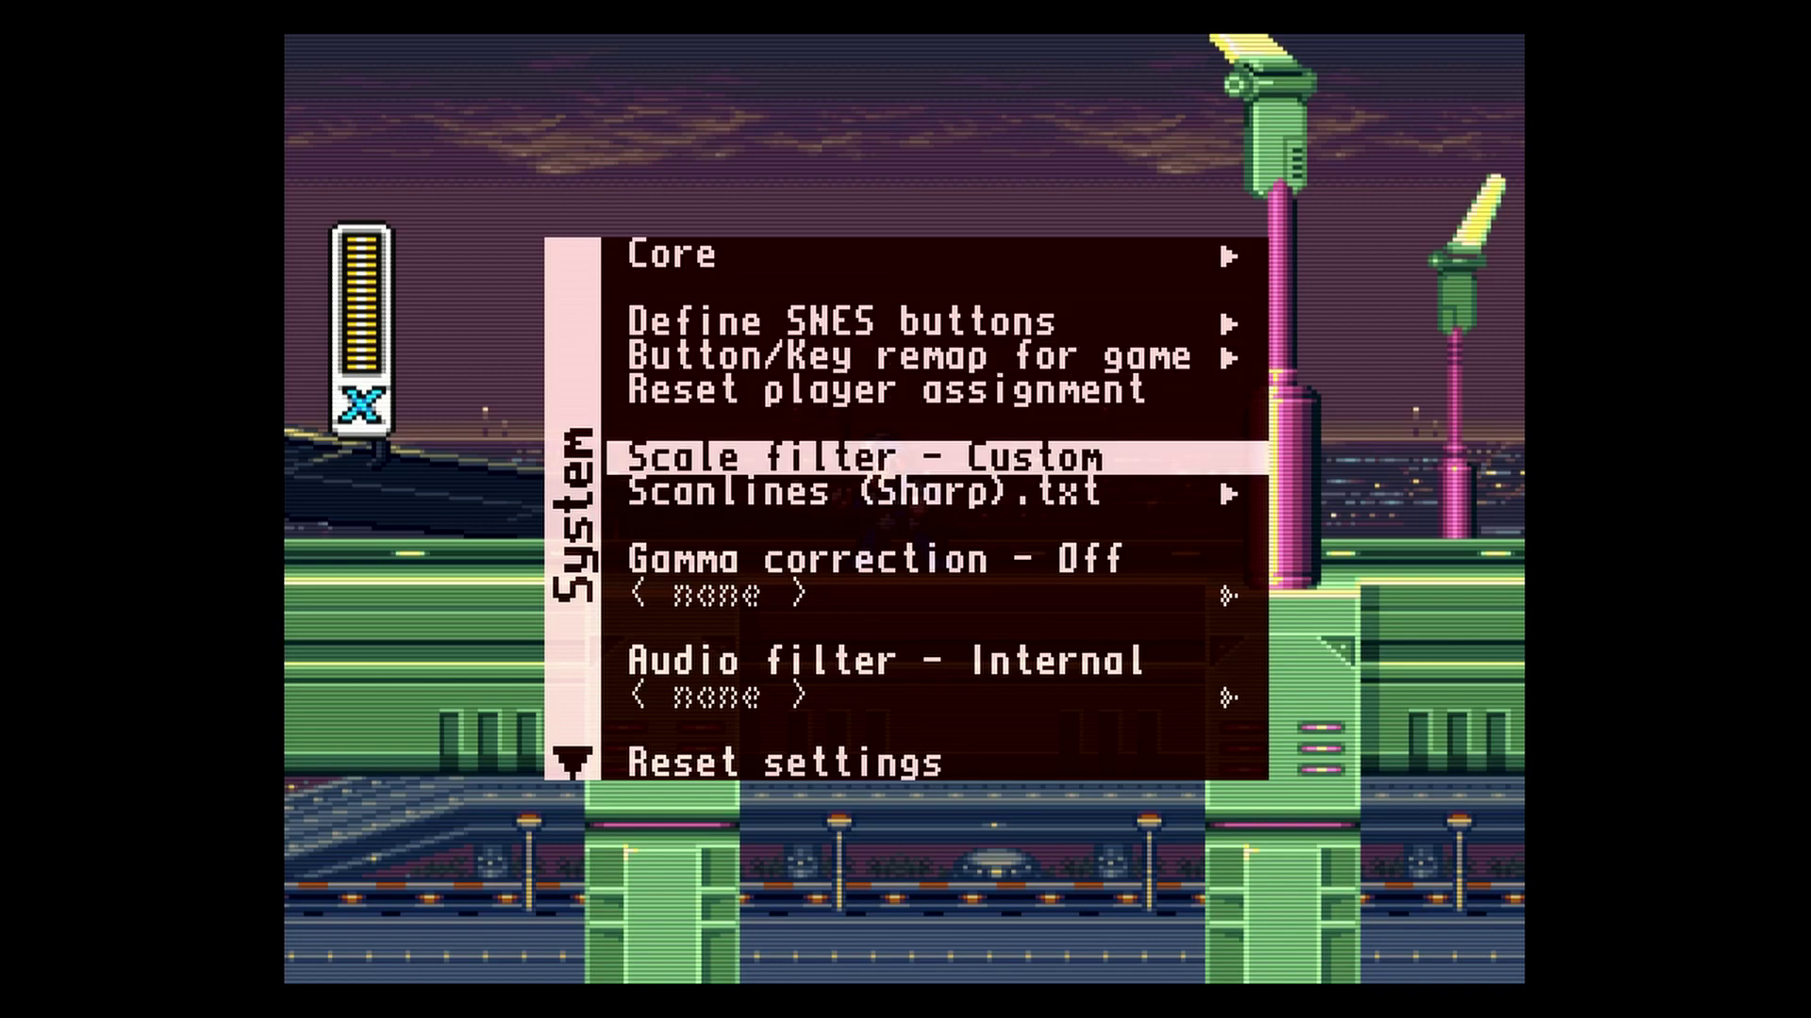
key(Down)
key(Return)
key(Down)
key(Down)
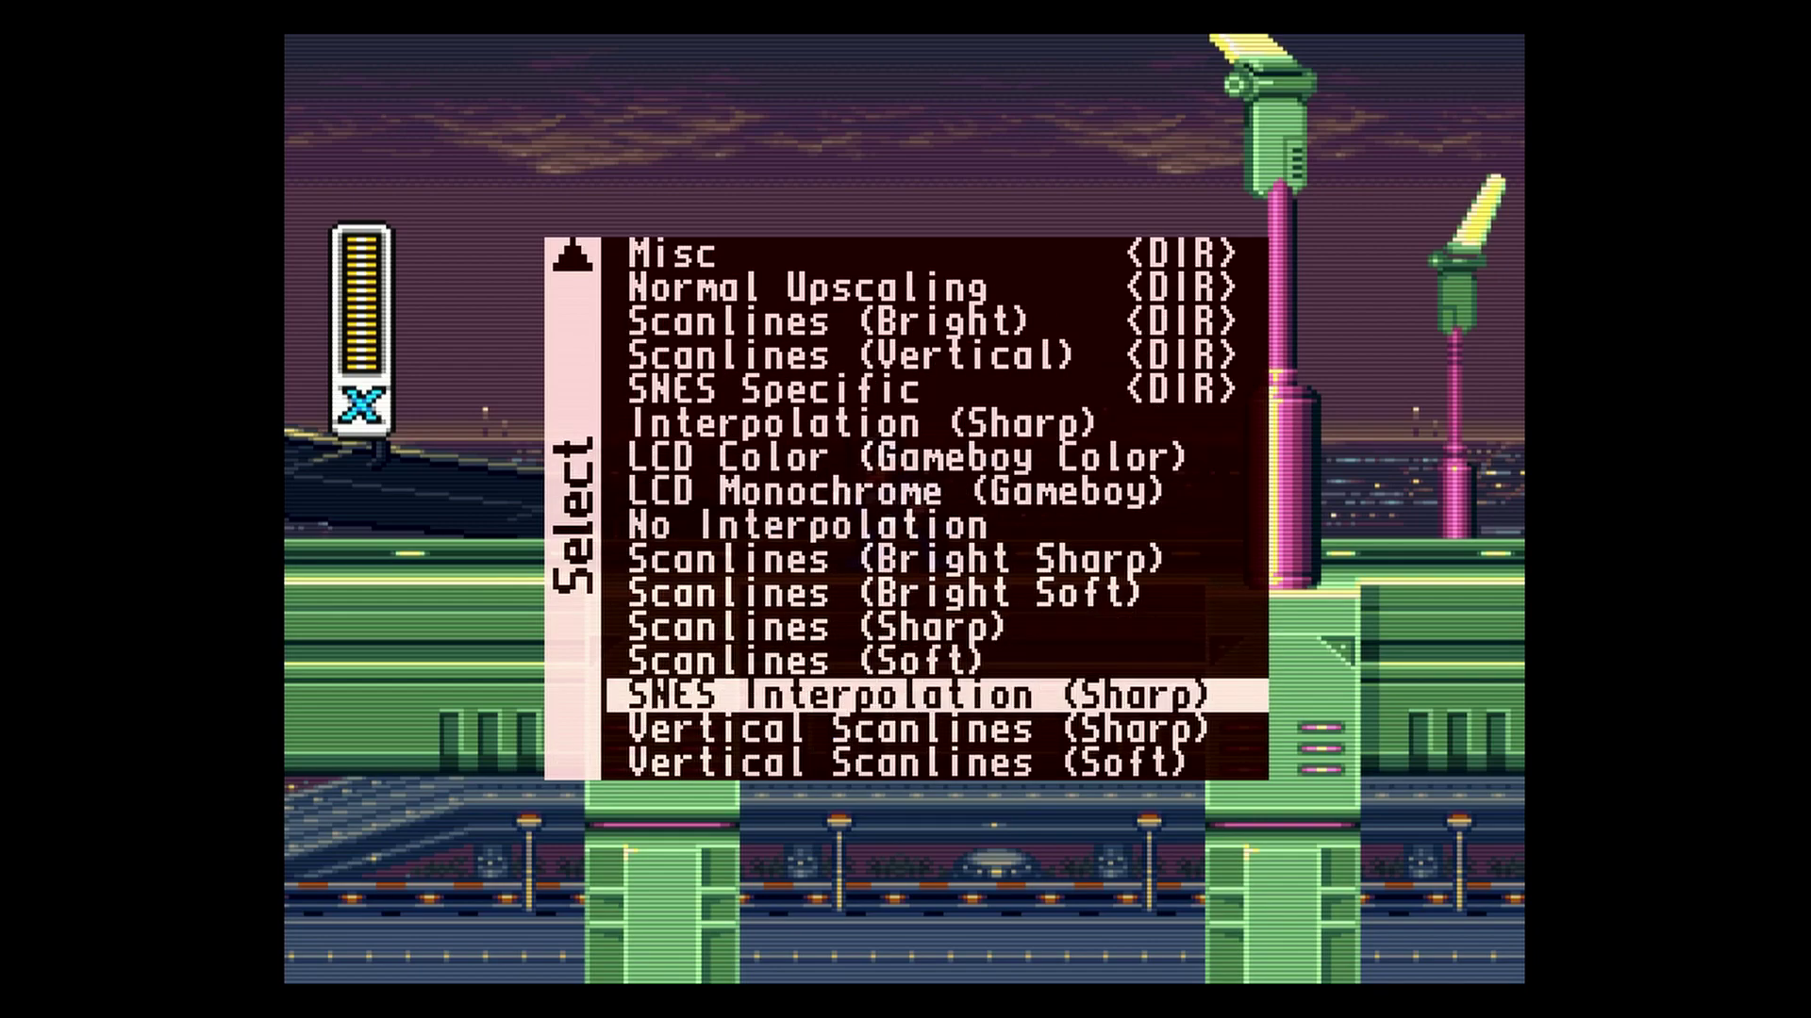
key(Return)
key(Escape)
- Run, jump and shoot through the stage to check the picture in motion, ending on the game's weapons energy screen
key(Right)
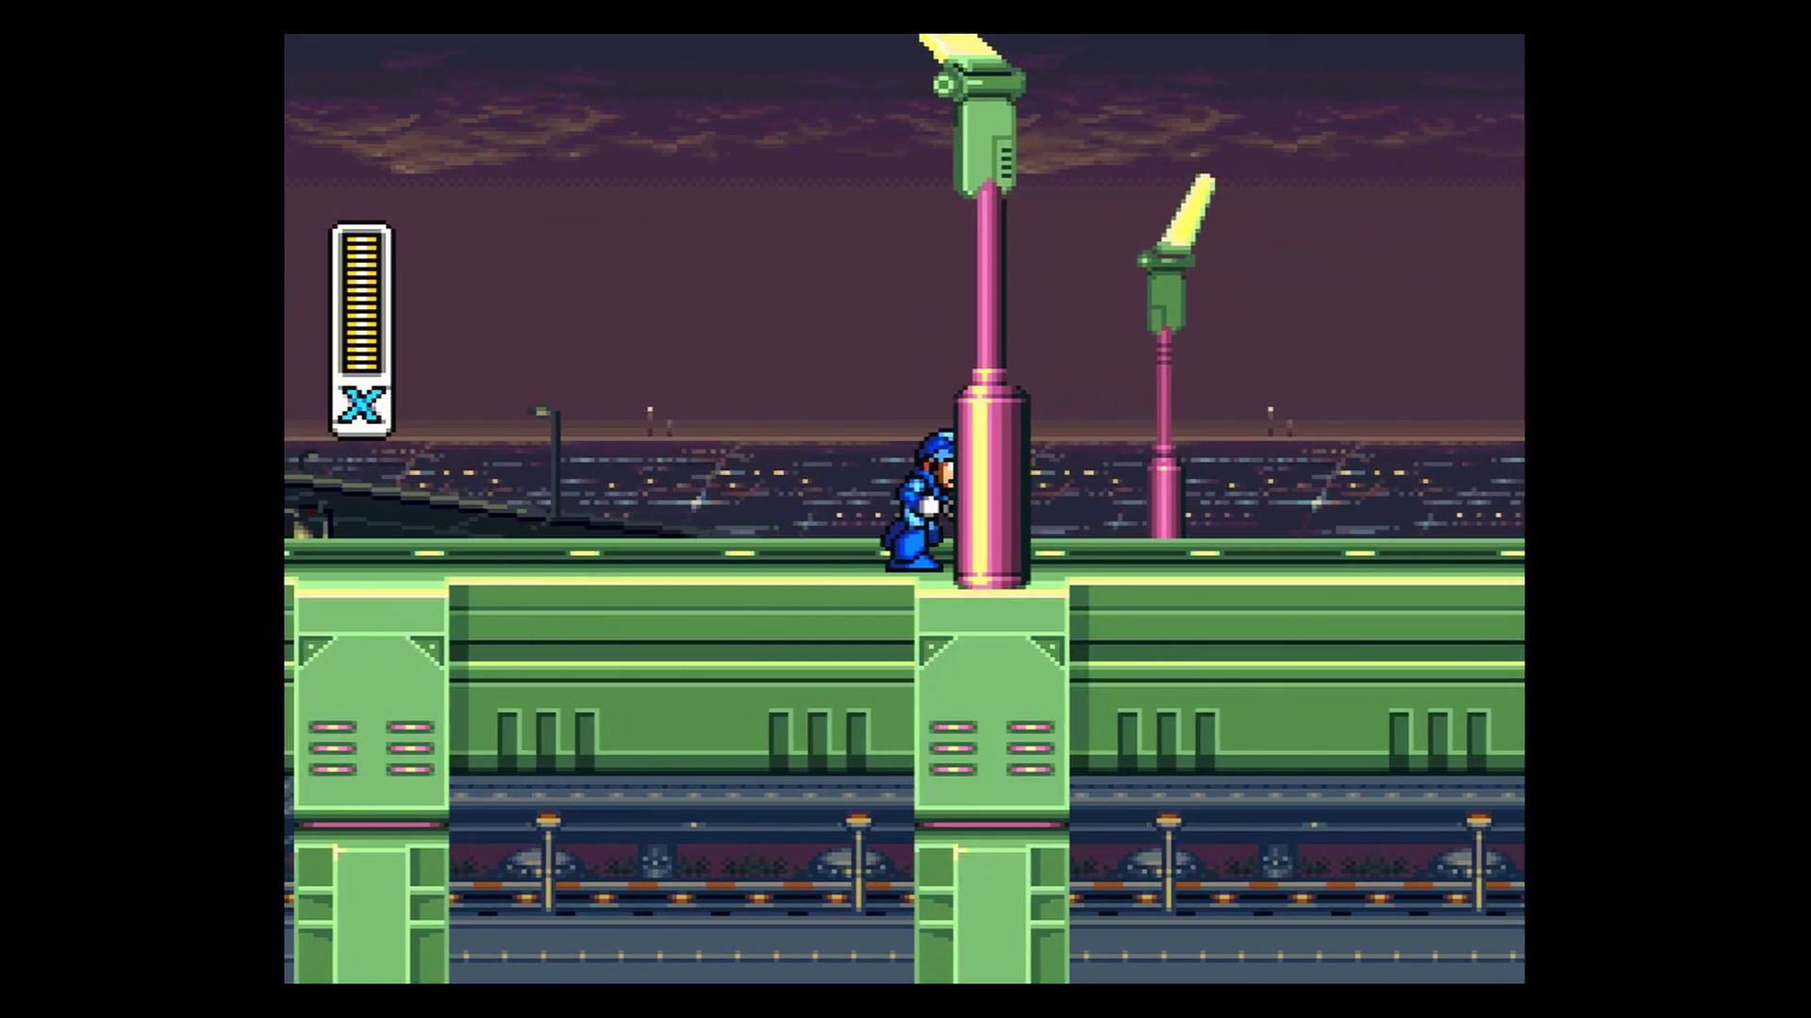
key(z)
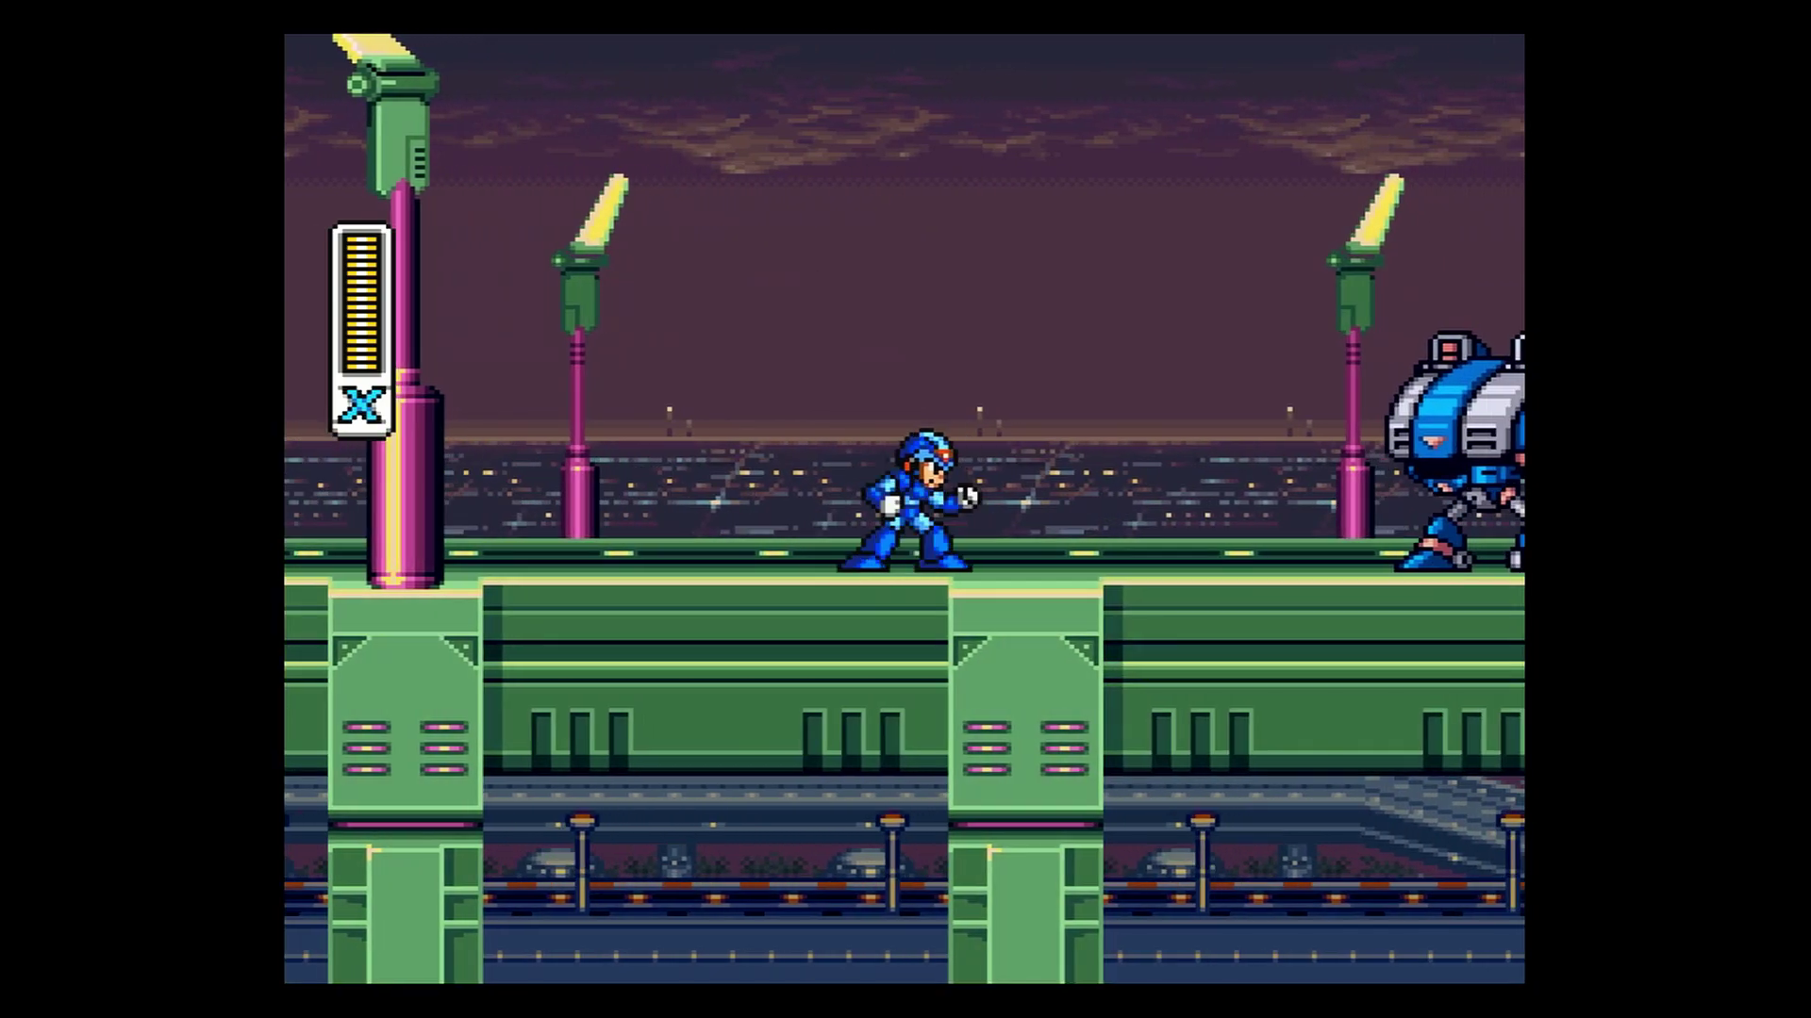
key(Right)
key(a)
key(a)
key(z)
key(a)
key(Return)
- Change the SNES core's custom scale filter to Interpolation (Sharp)
key(Escape)
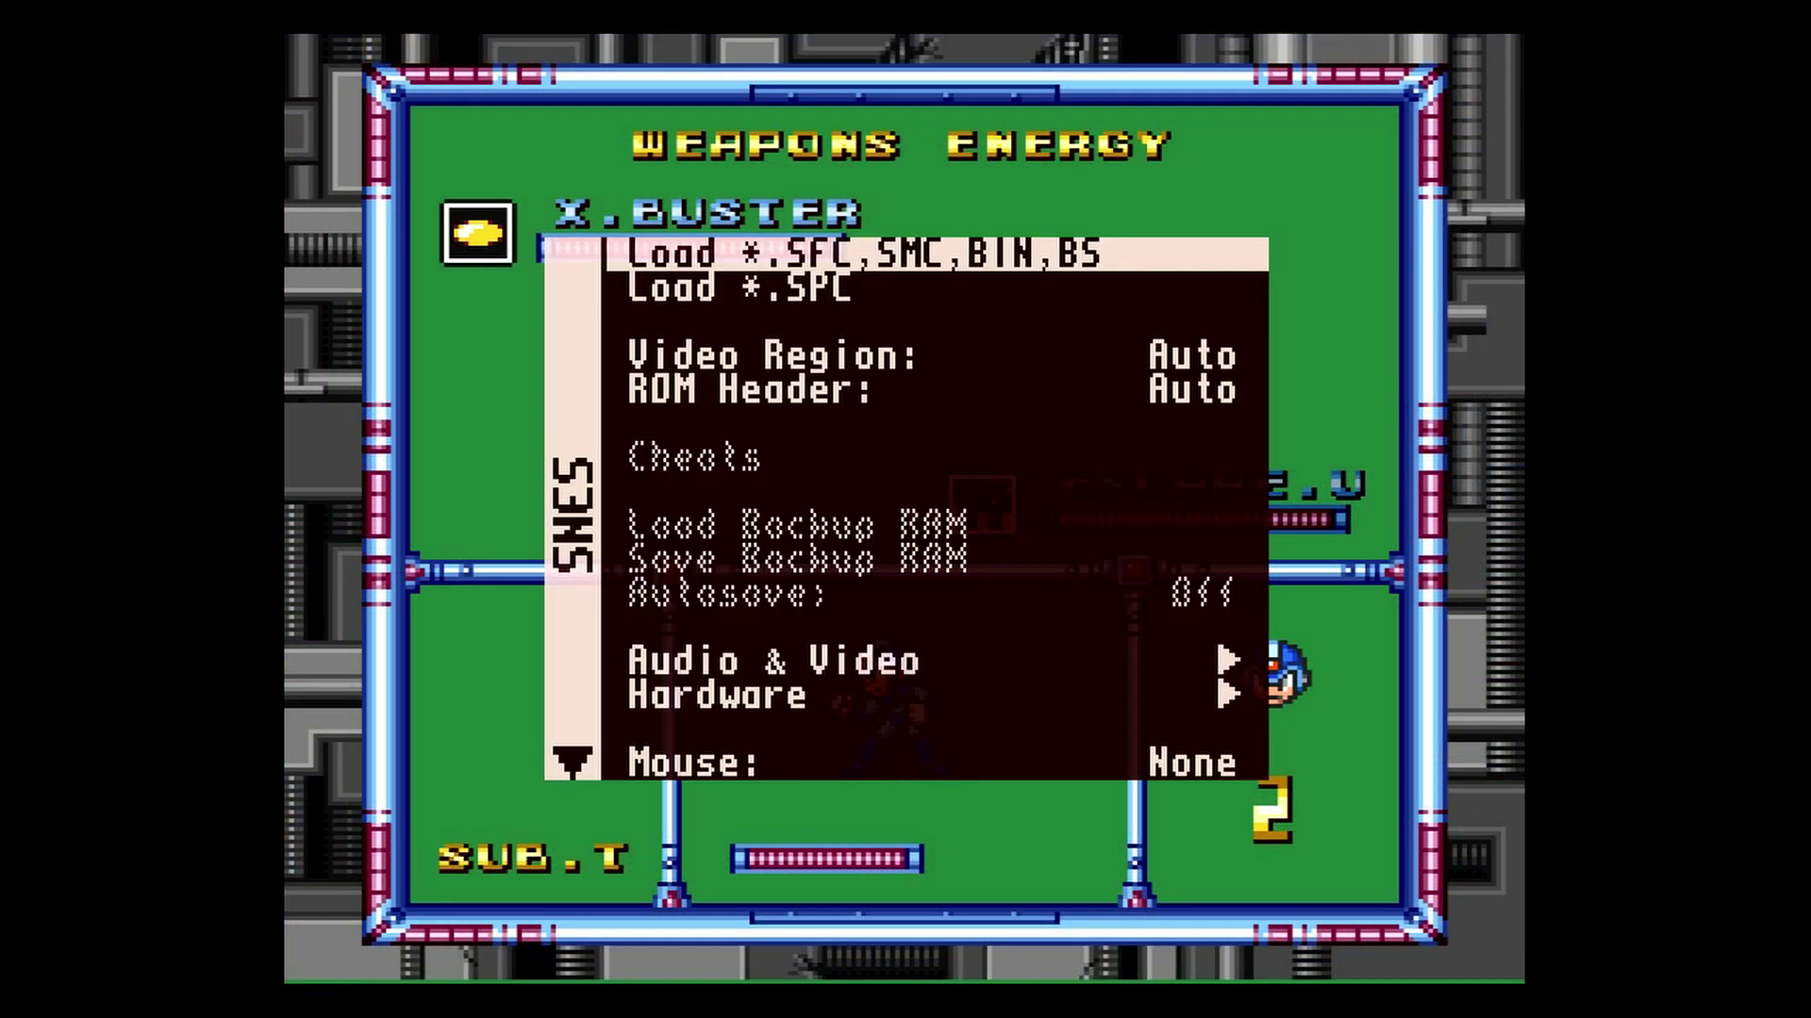
key(Right)
key(Down)
key(Down)
key(Down)
key(Down)
key(Return)
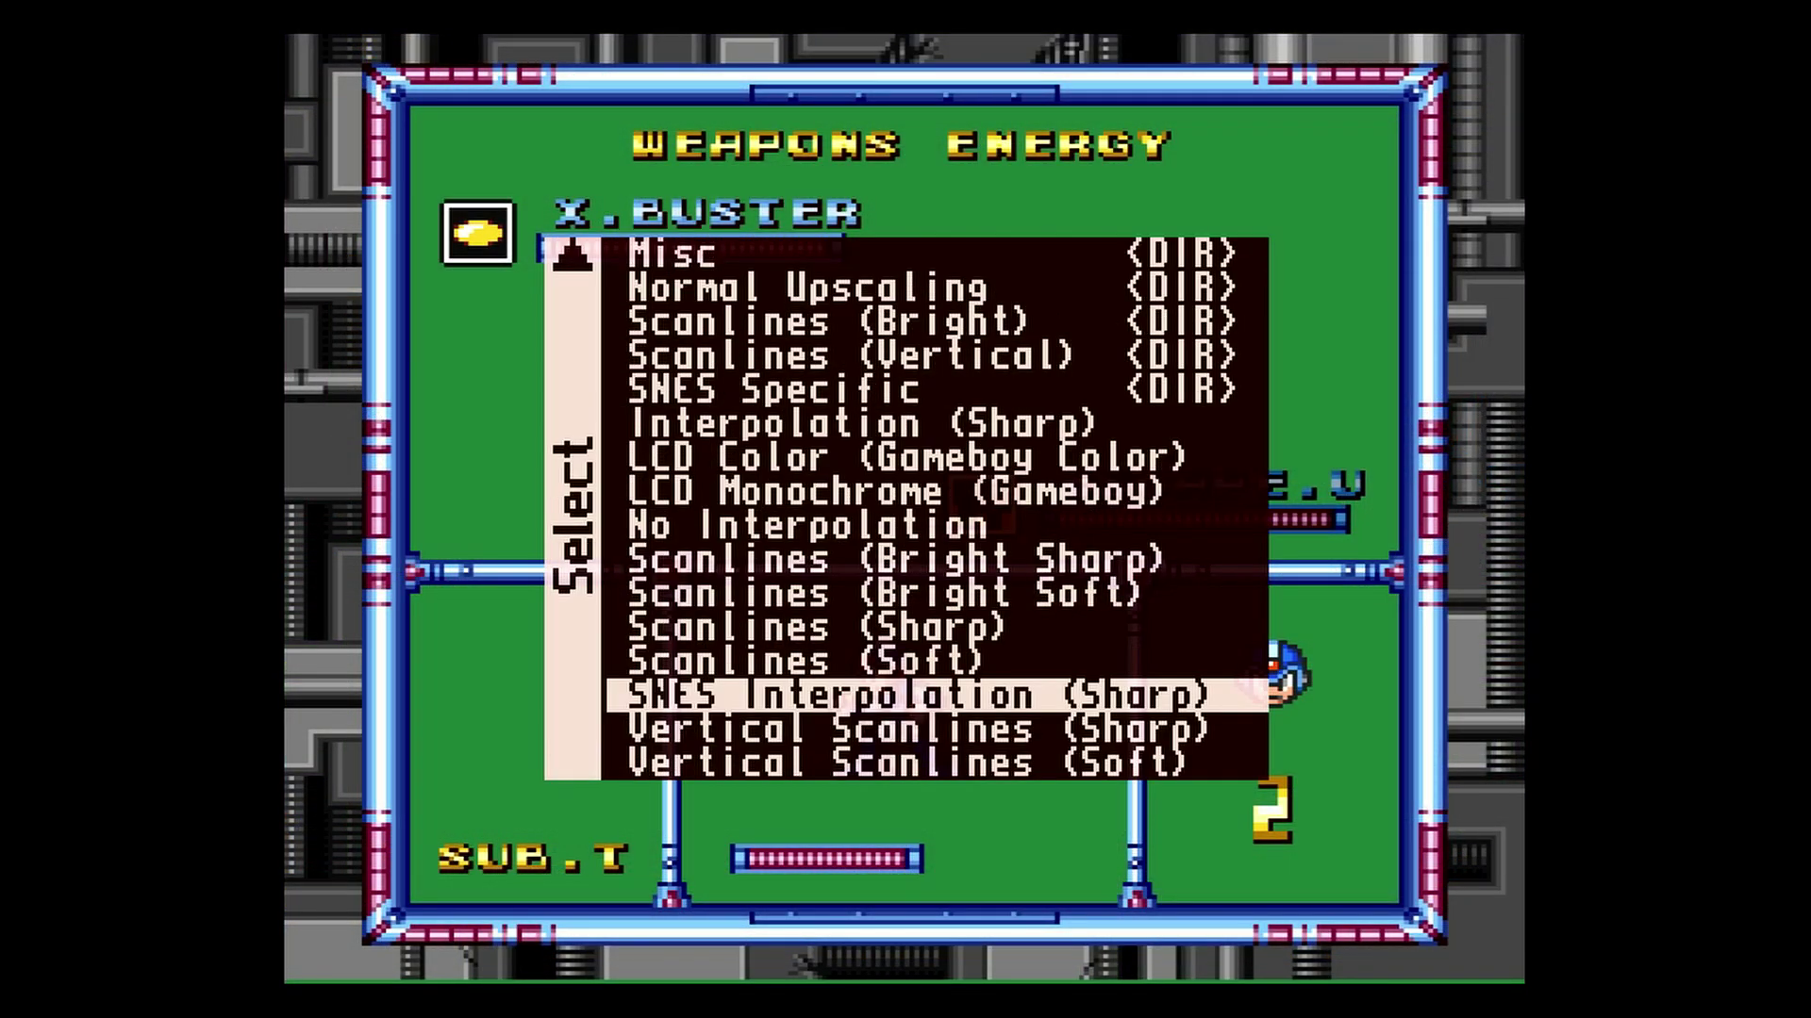
key(Up)
key(Up)
key(Up)
key(Up)
key(Up)
key(Up)
key(Up)
key(Up)
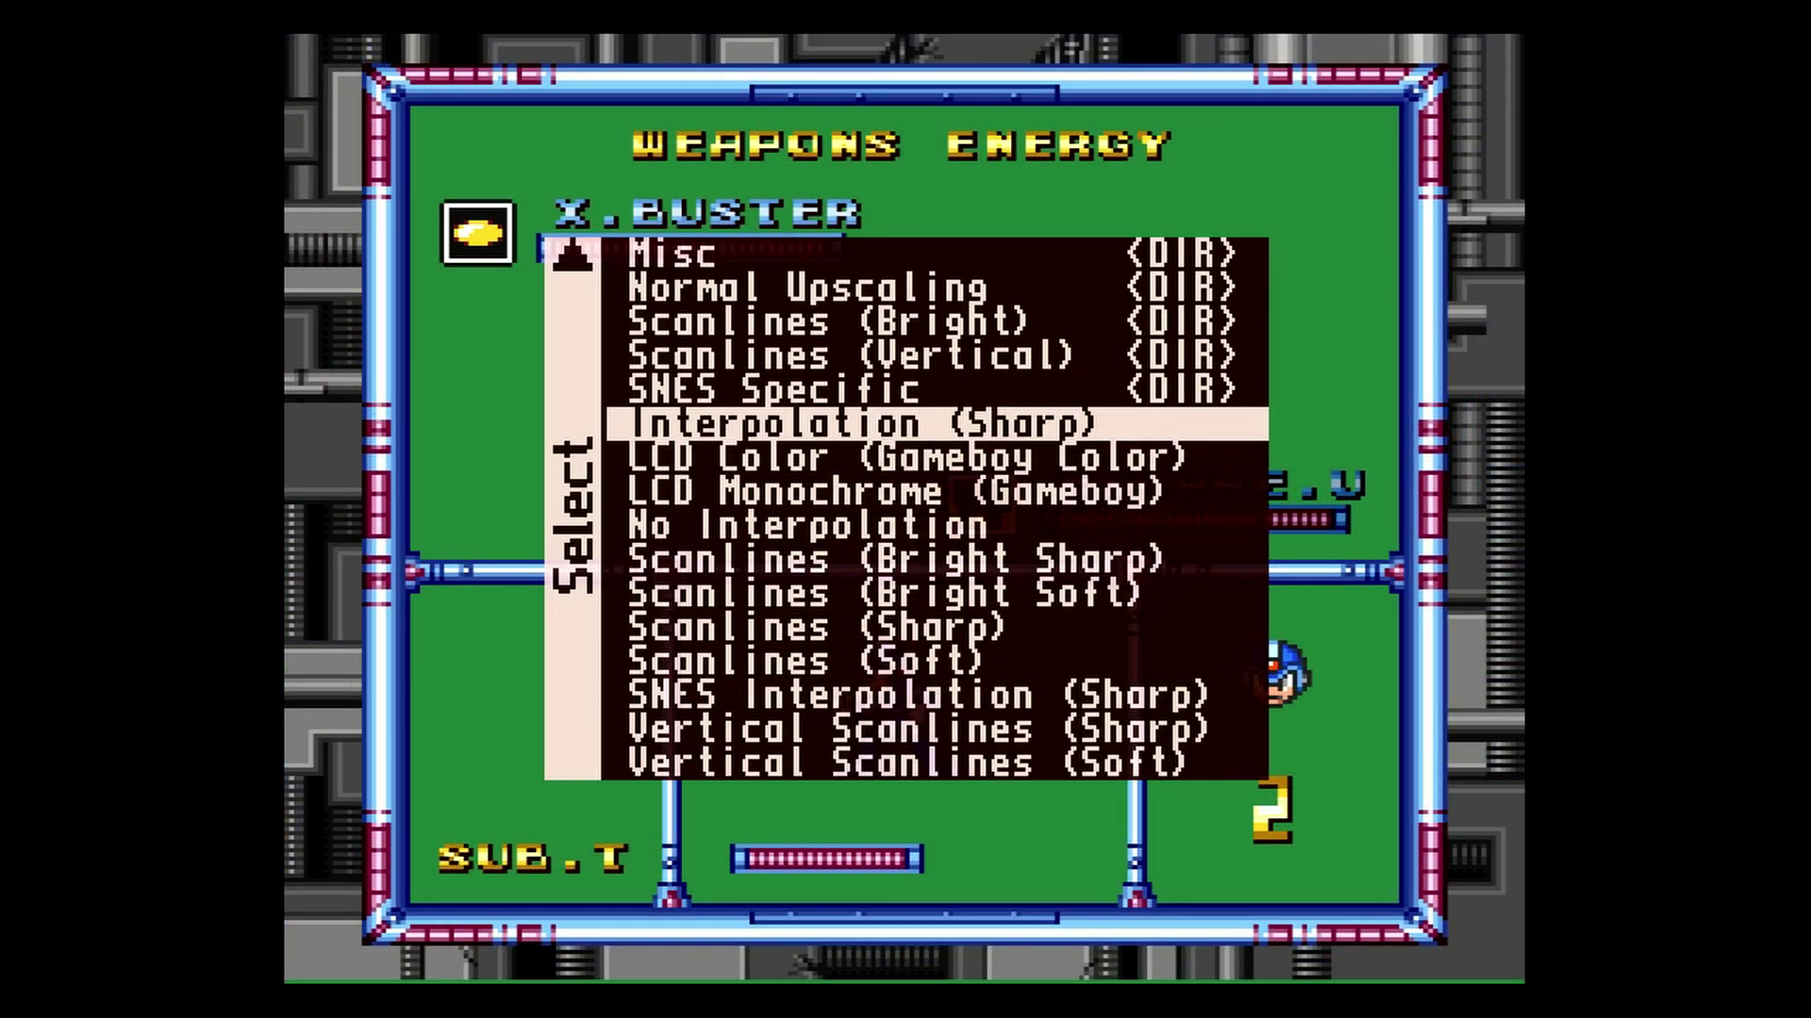
key(Return)
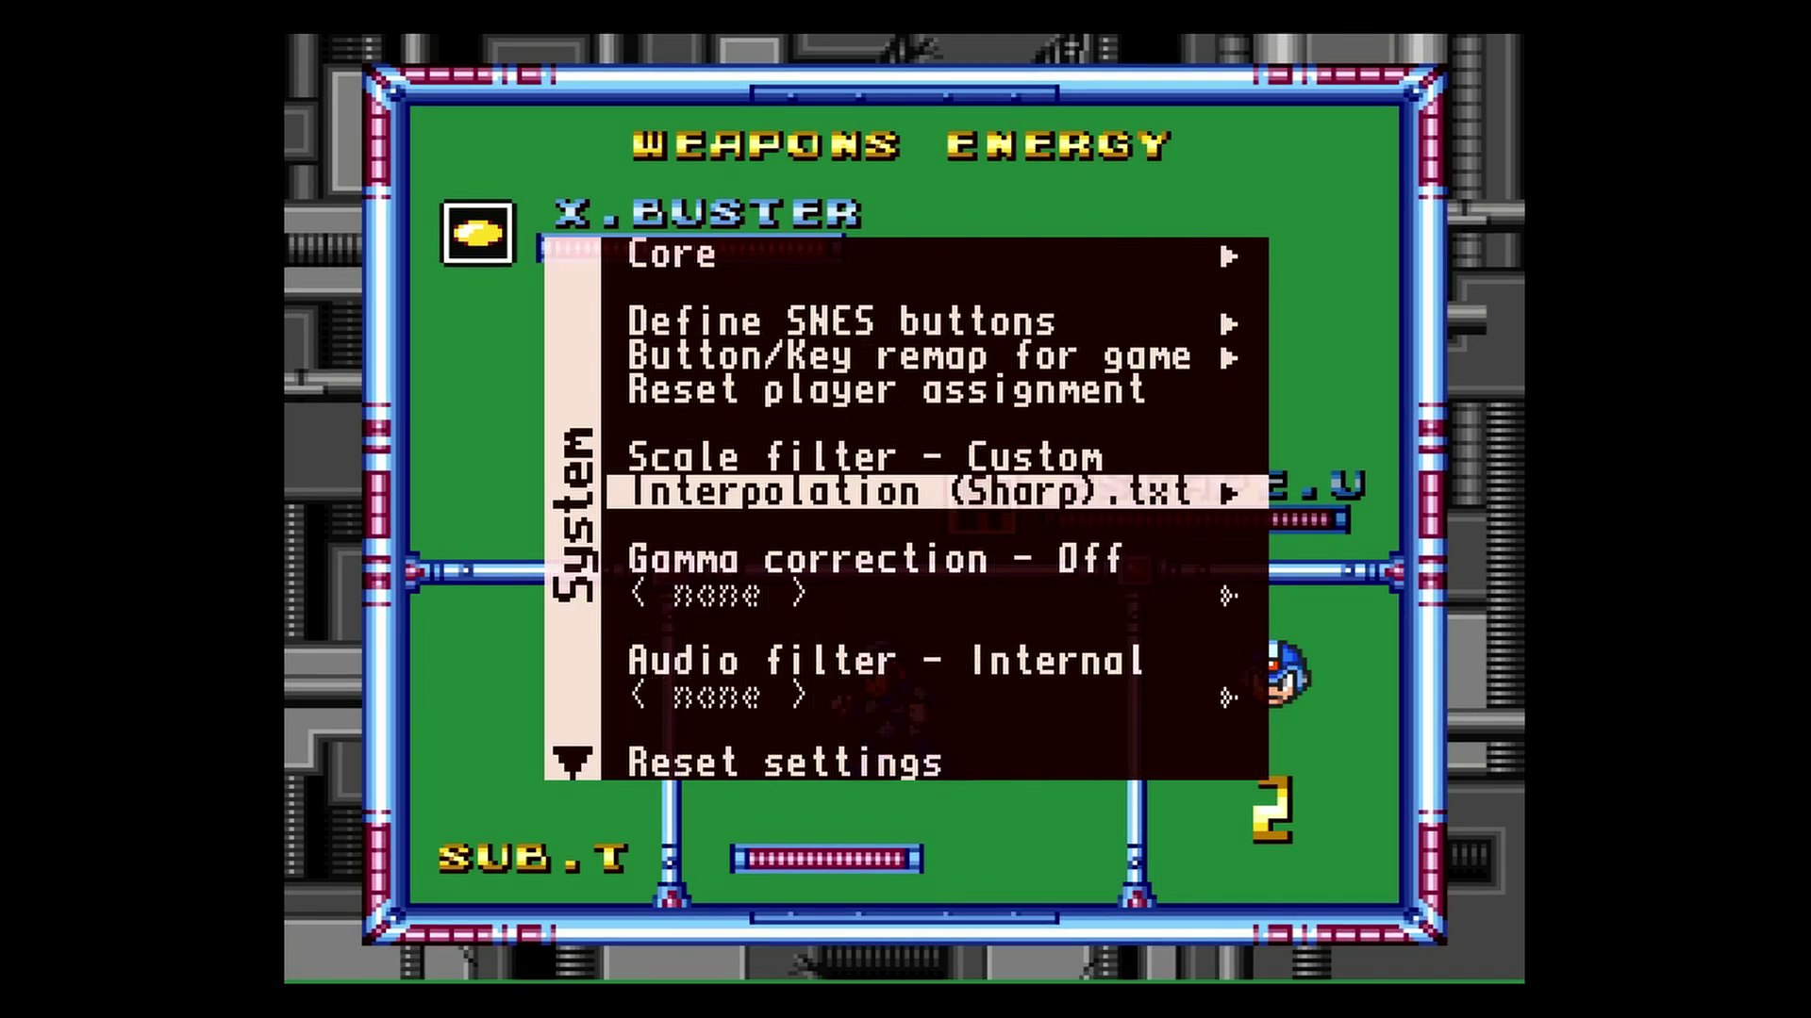
- Switch the scale filter repeatedly between Internal and Custom to compare the picture on the weapons energy screen, ending on Custom
key(Up)
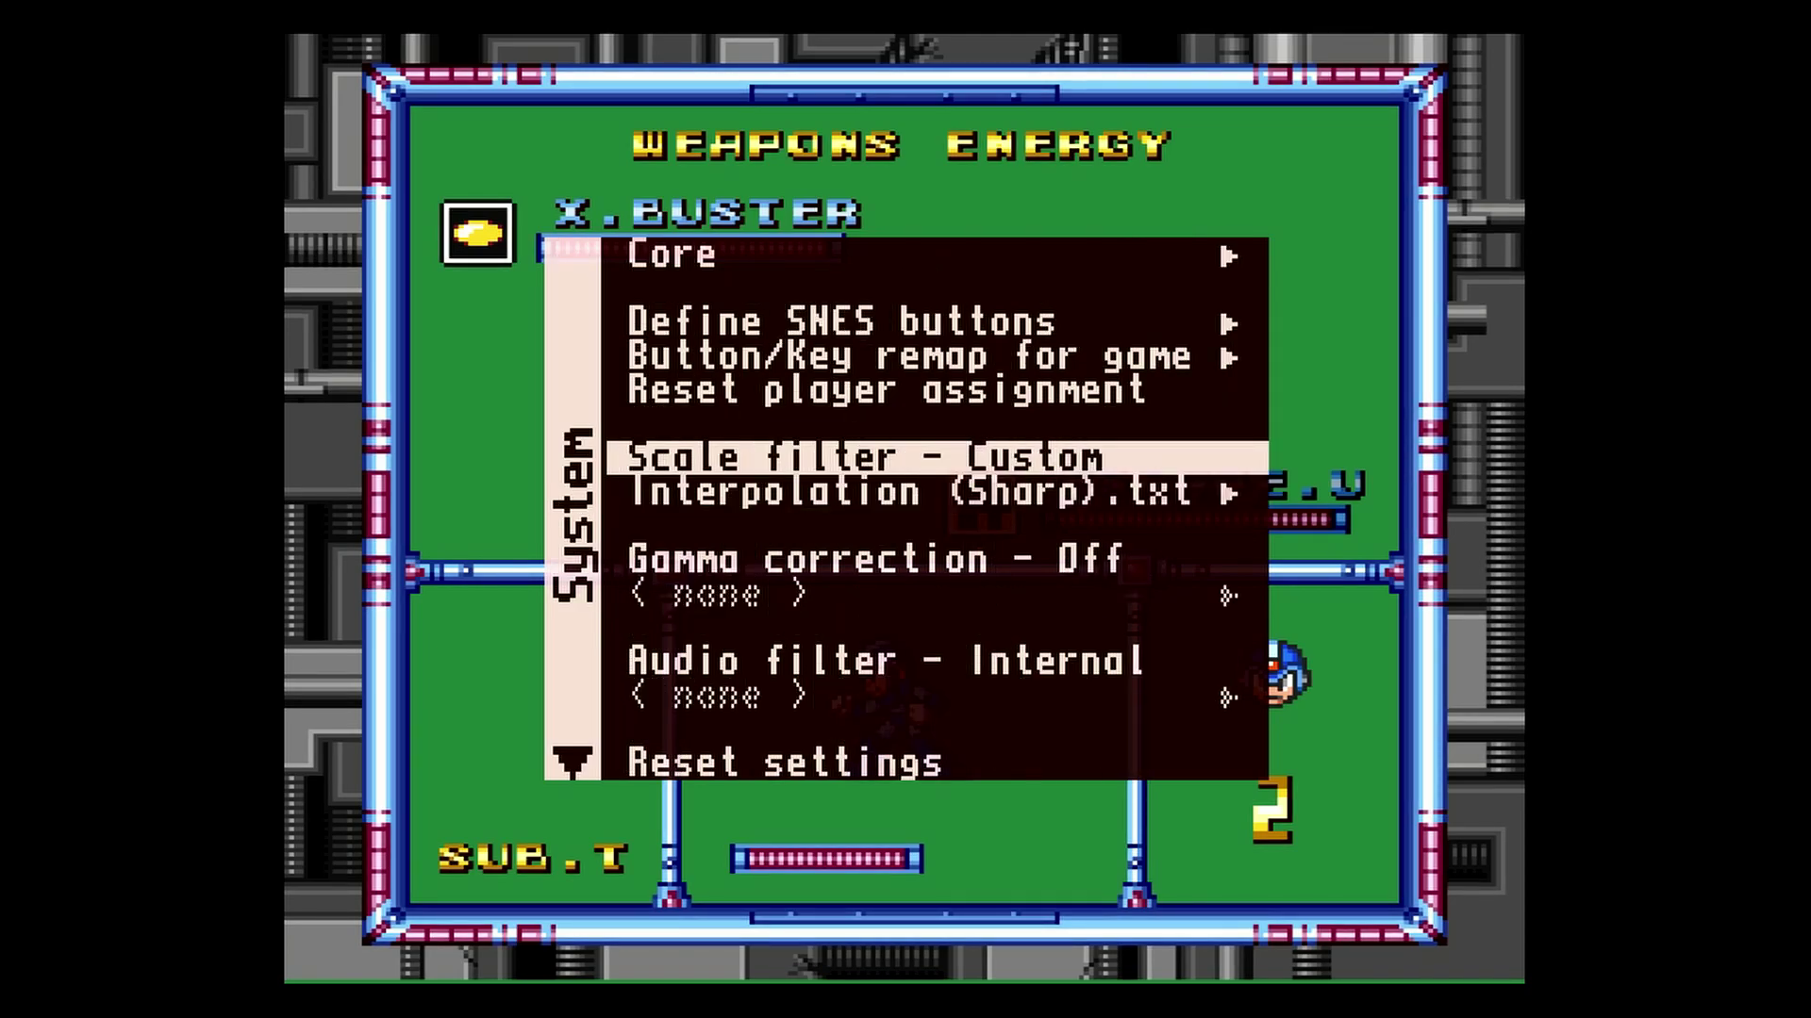
key(Left)
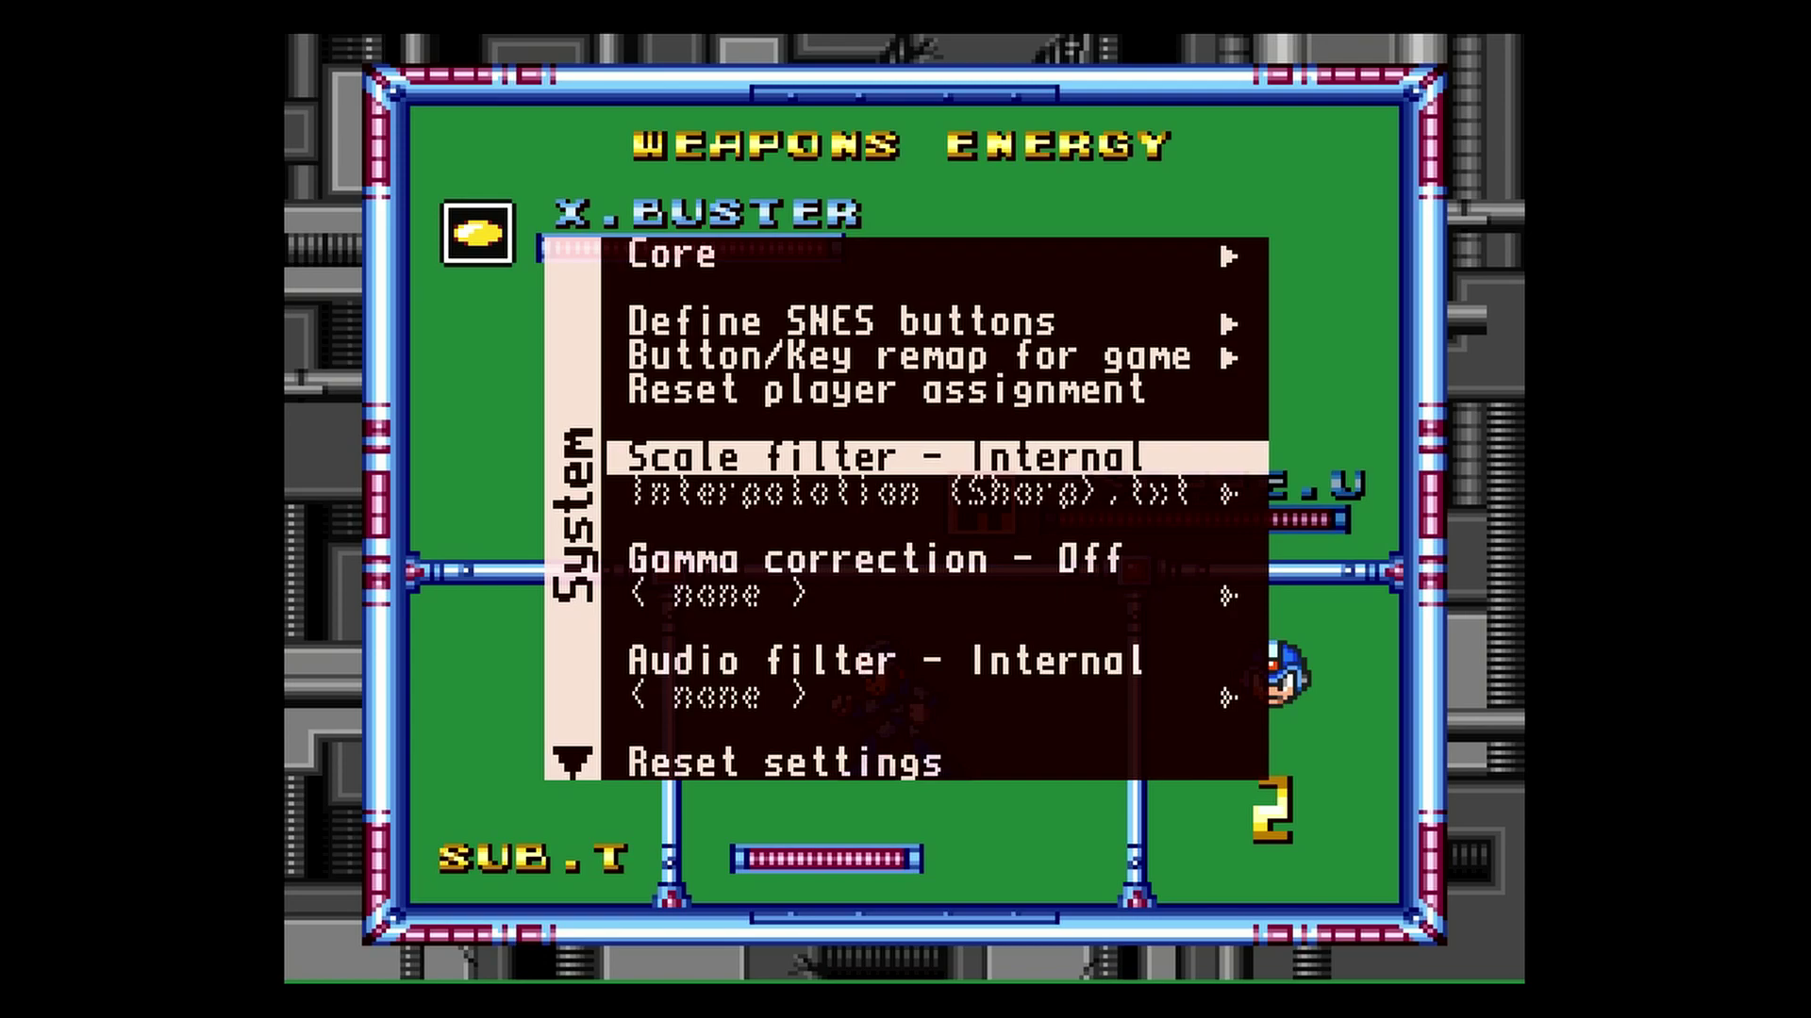
key(Right)
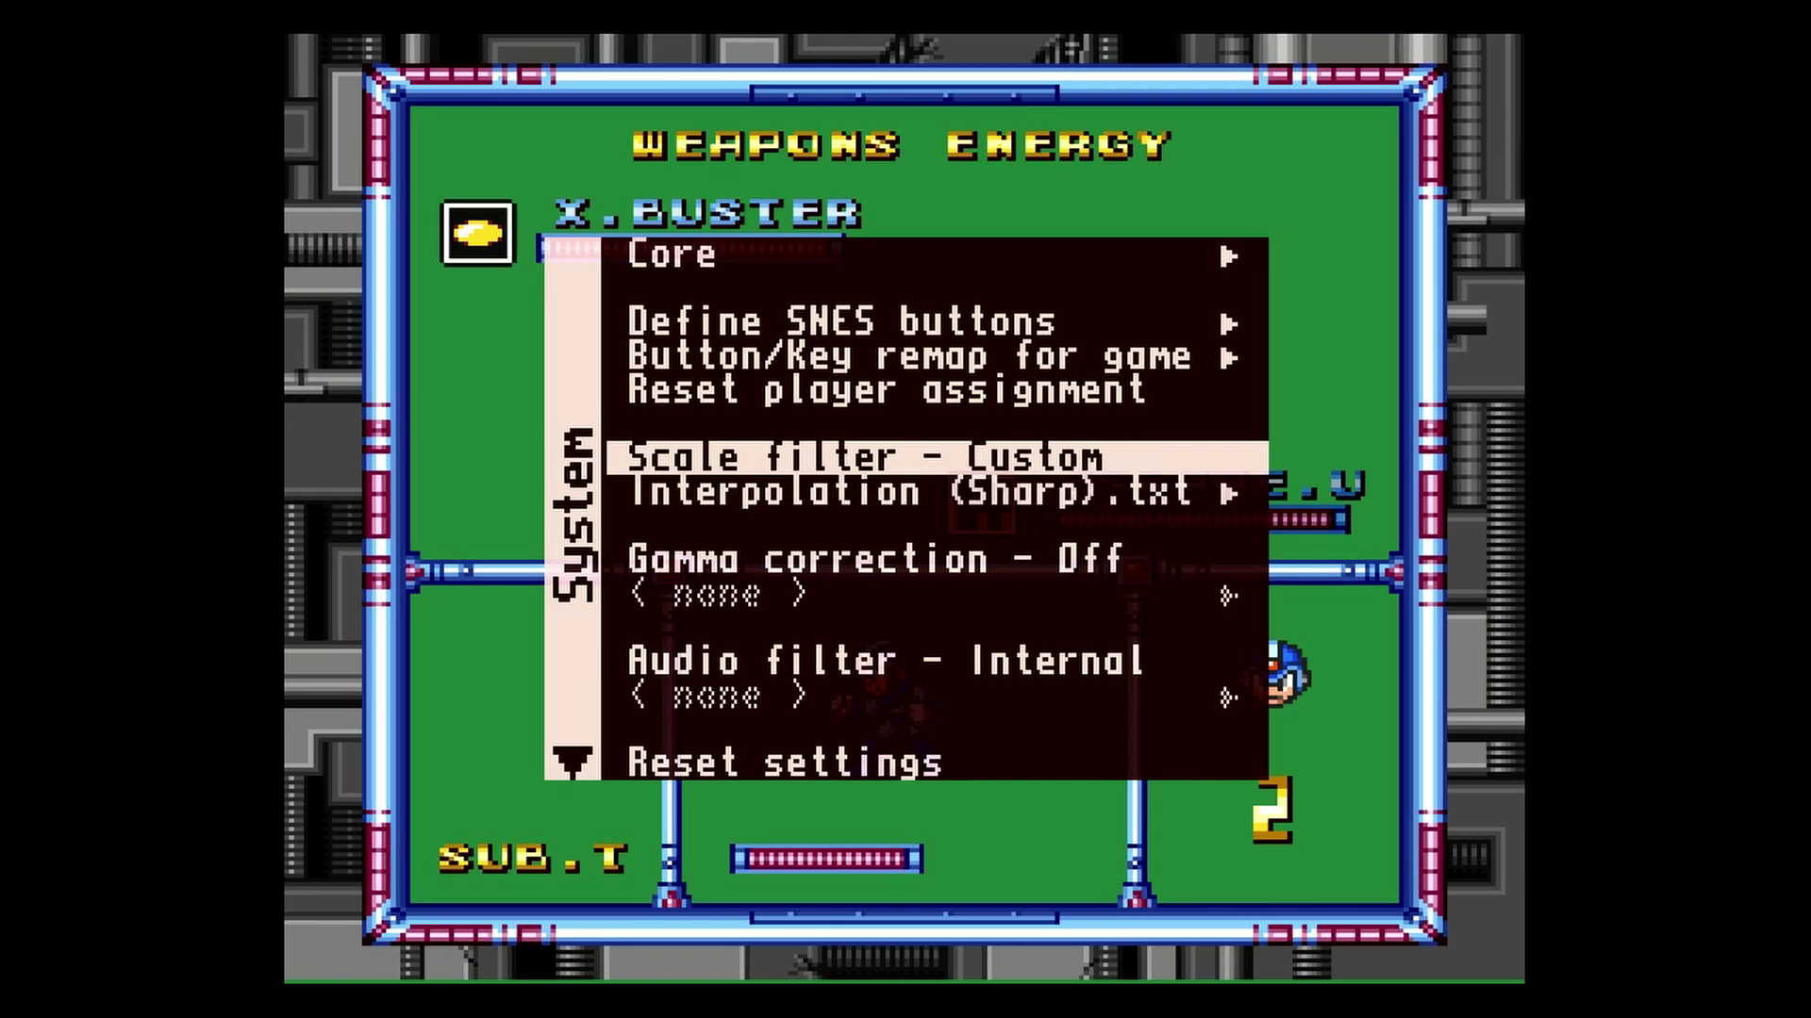
key(Left)
key(Right)
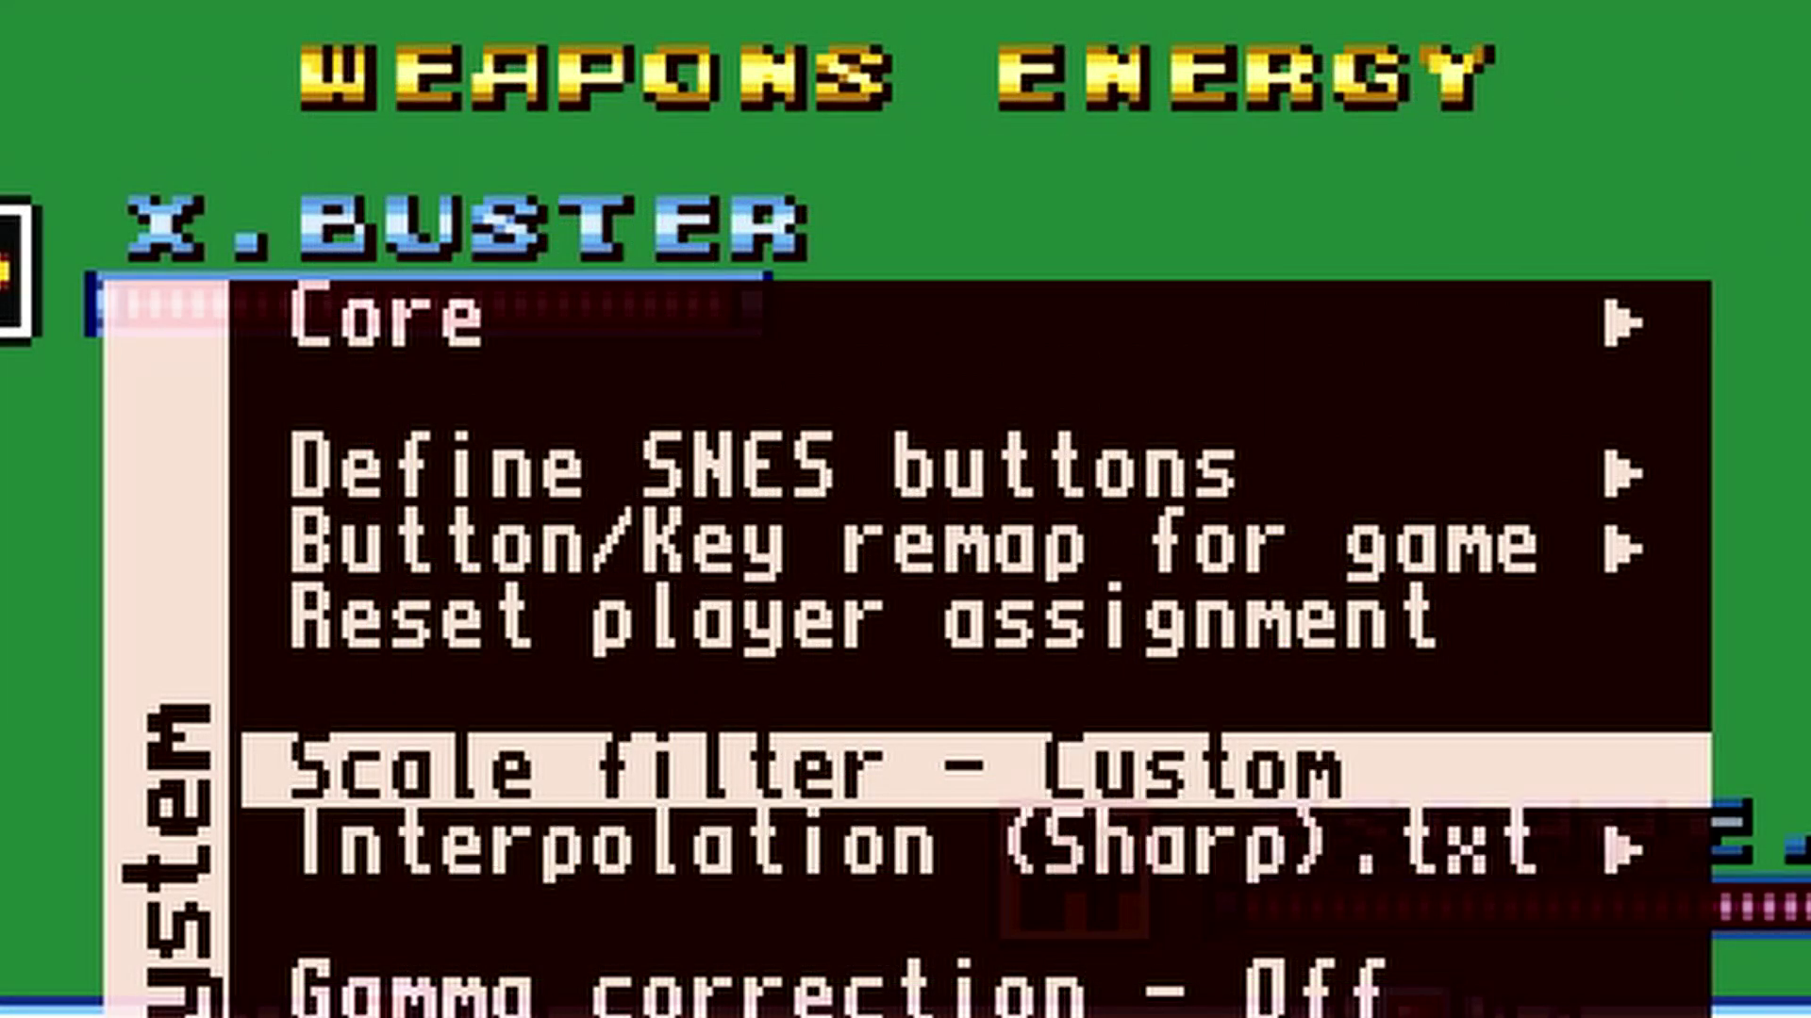
key(Left)
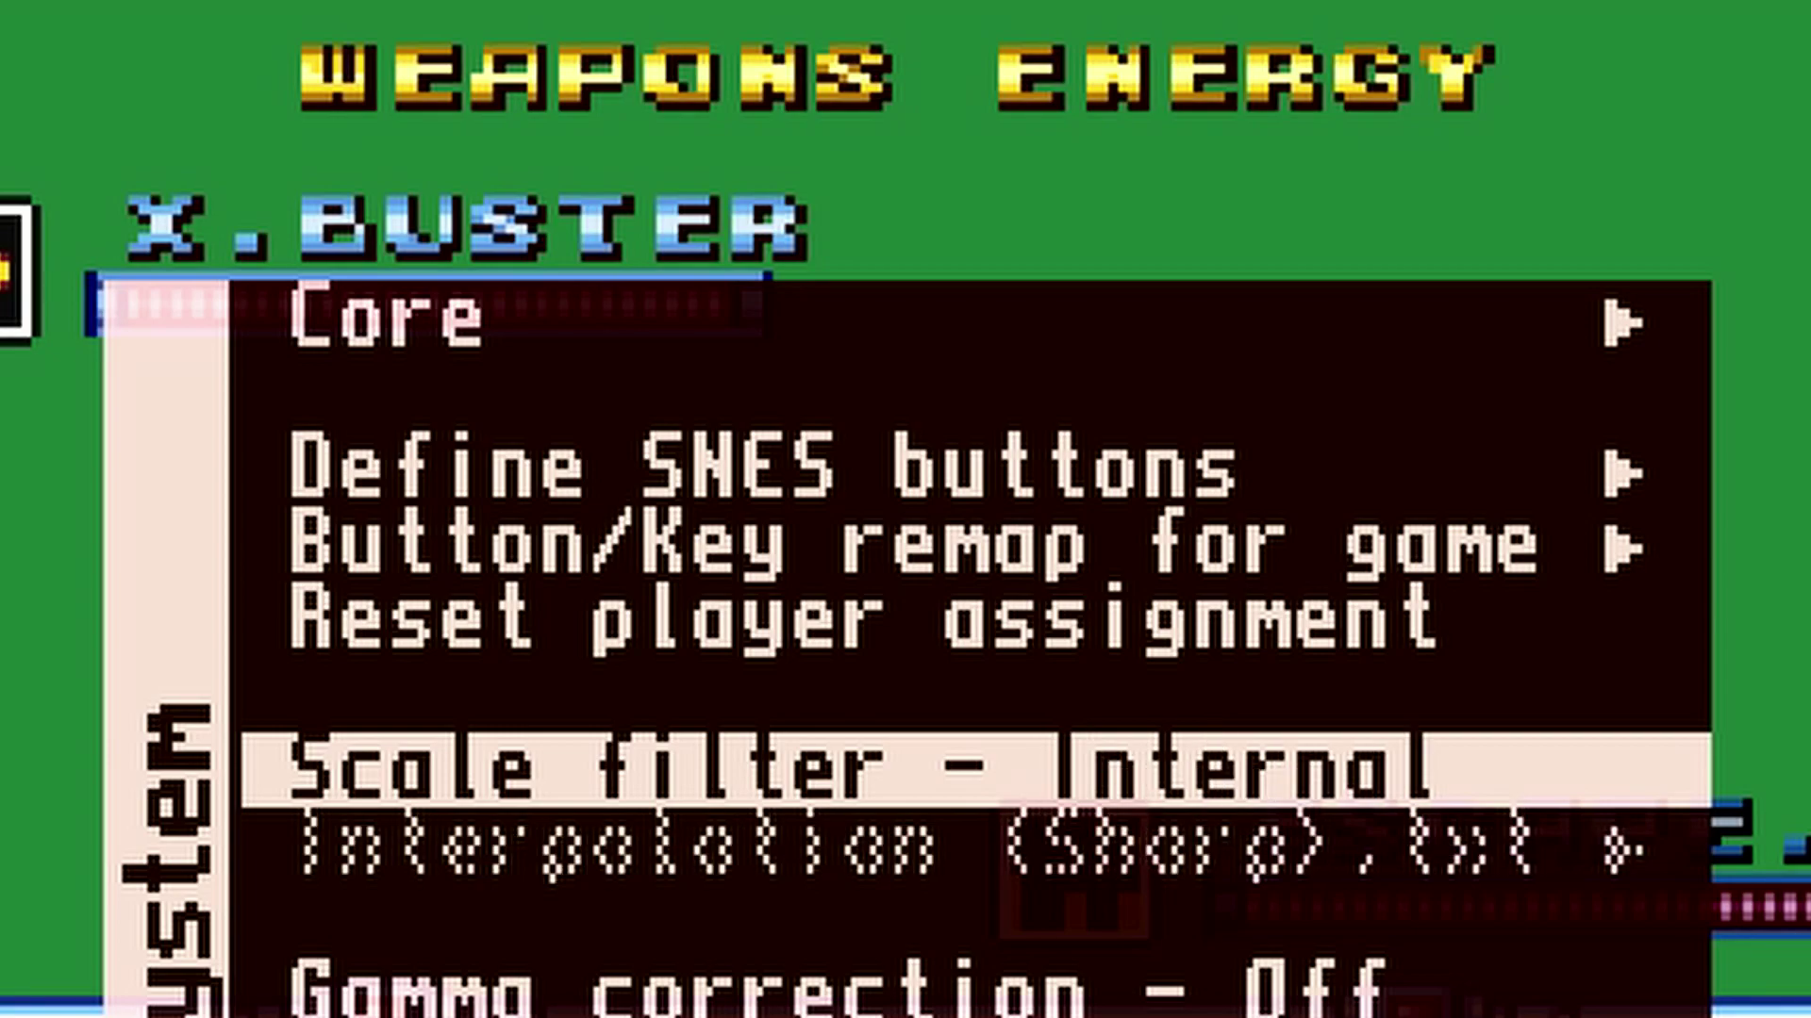
key(Right)
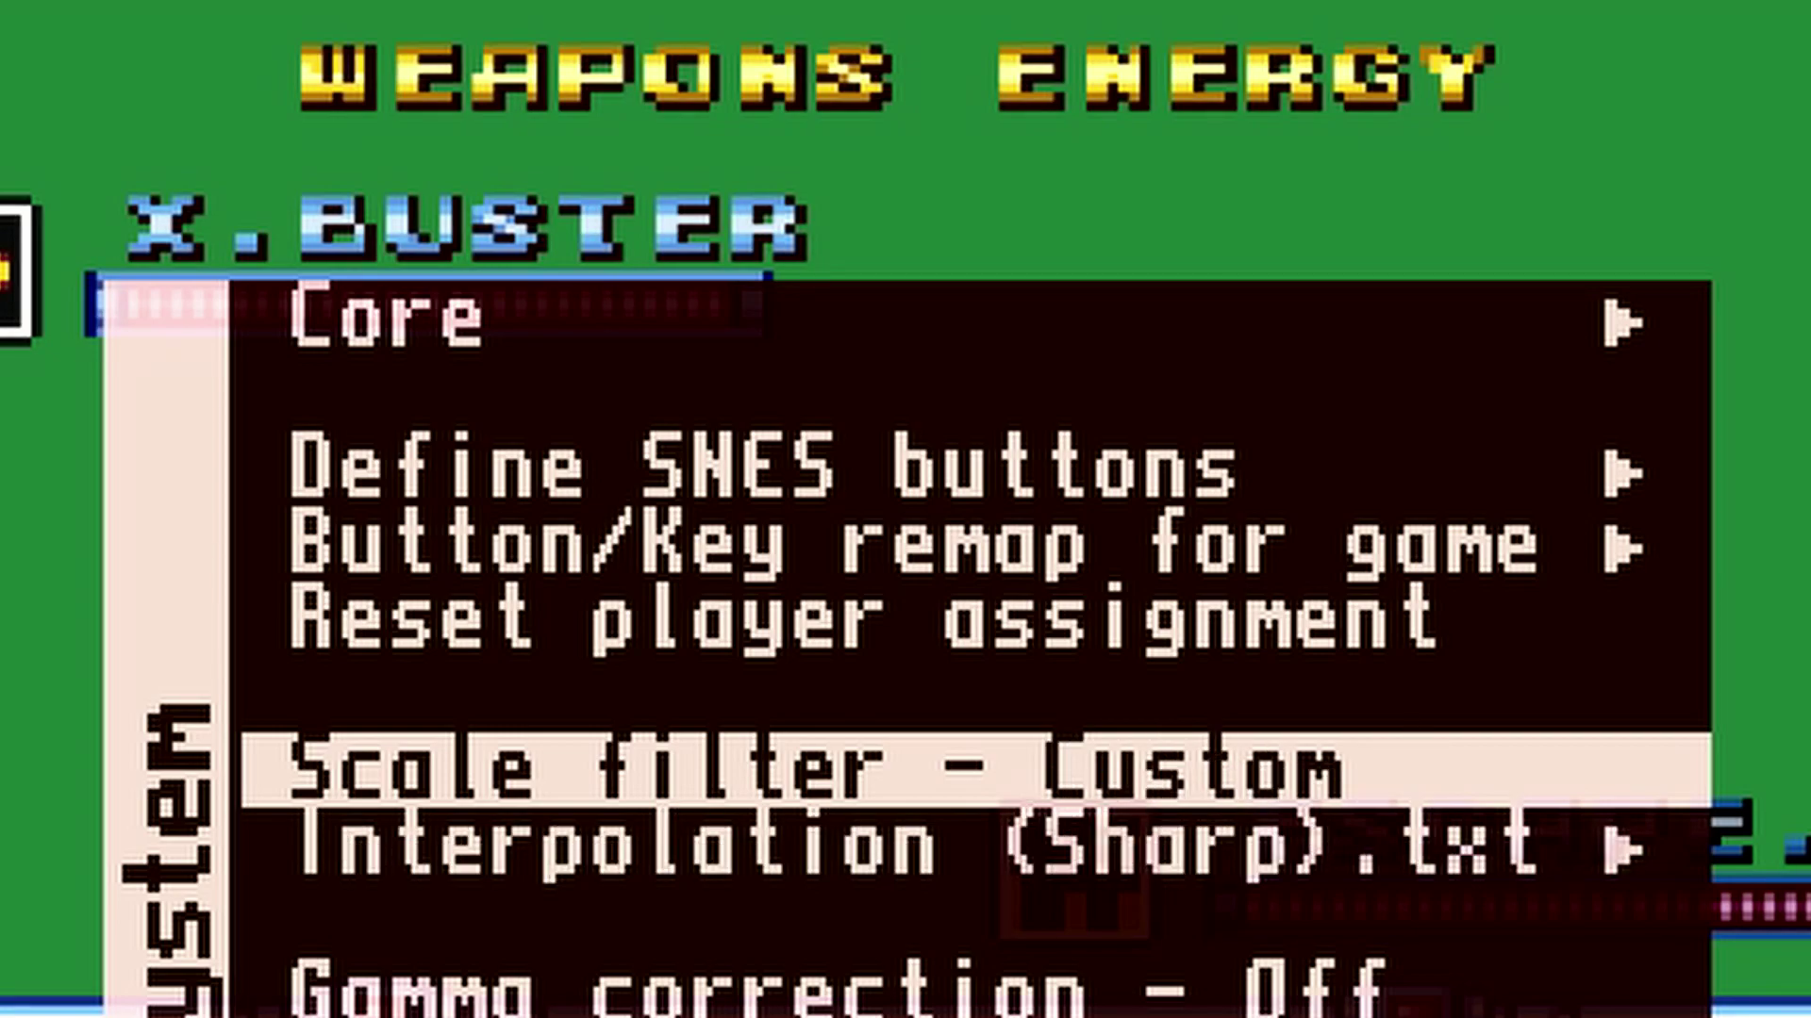
key(Down)
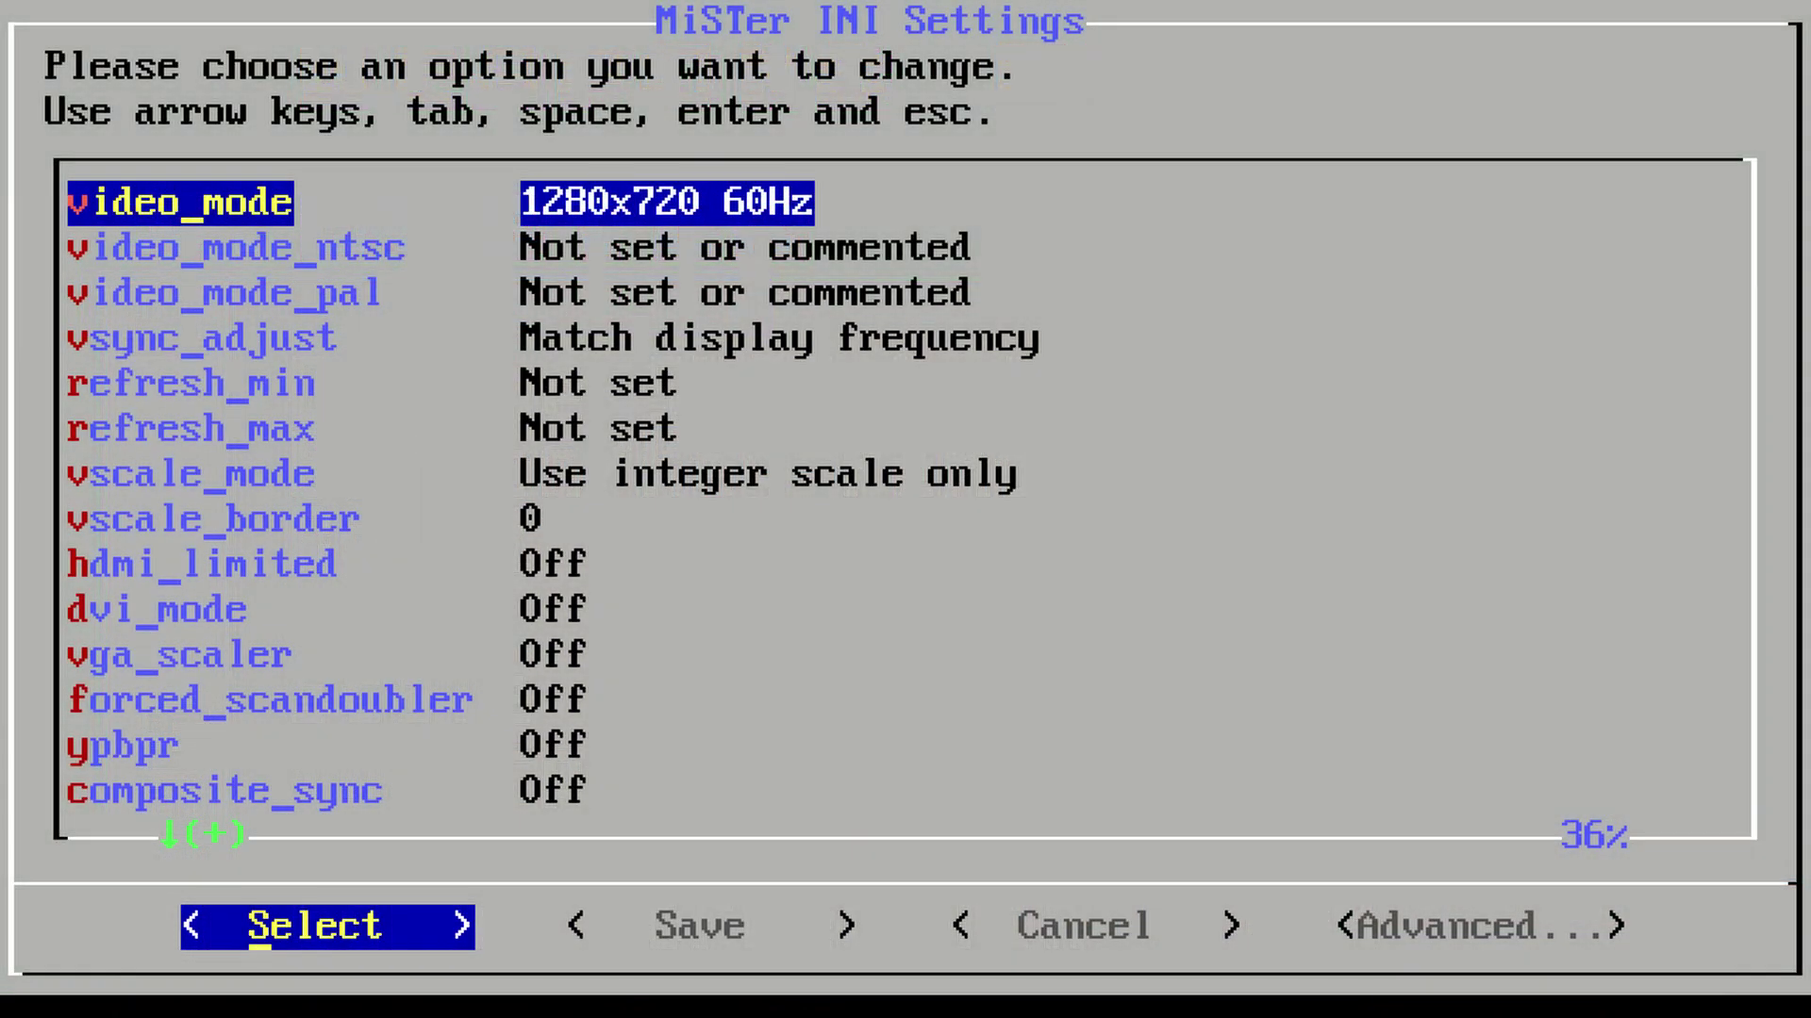
- Open the advanced text view of the MiSTer INI settings
key(Down)
key(Down)
key(Down)
key(Tab)
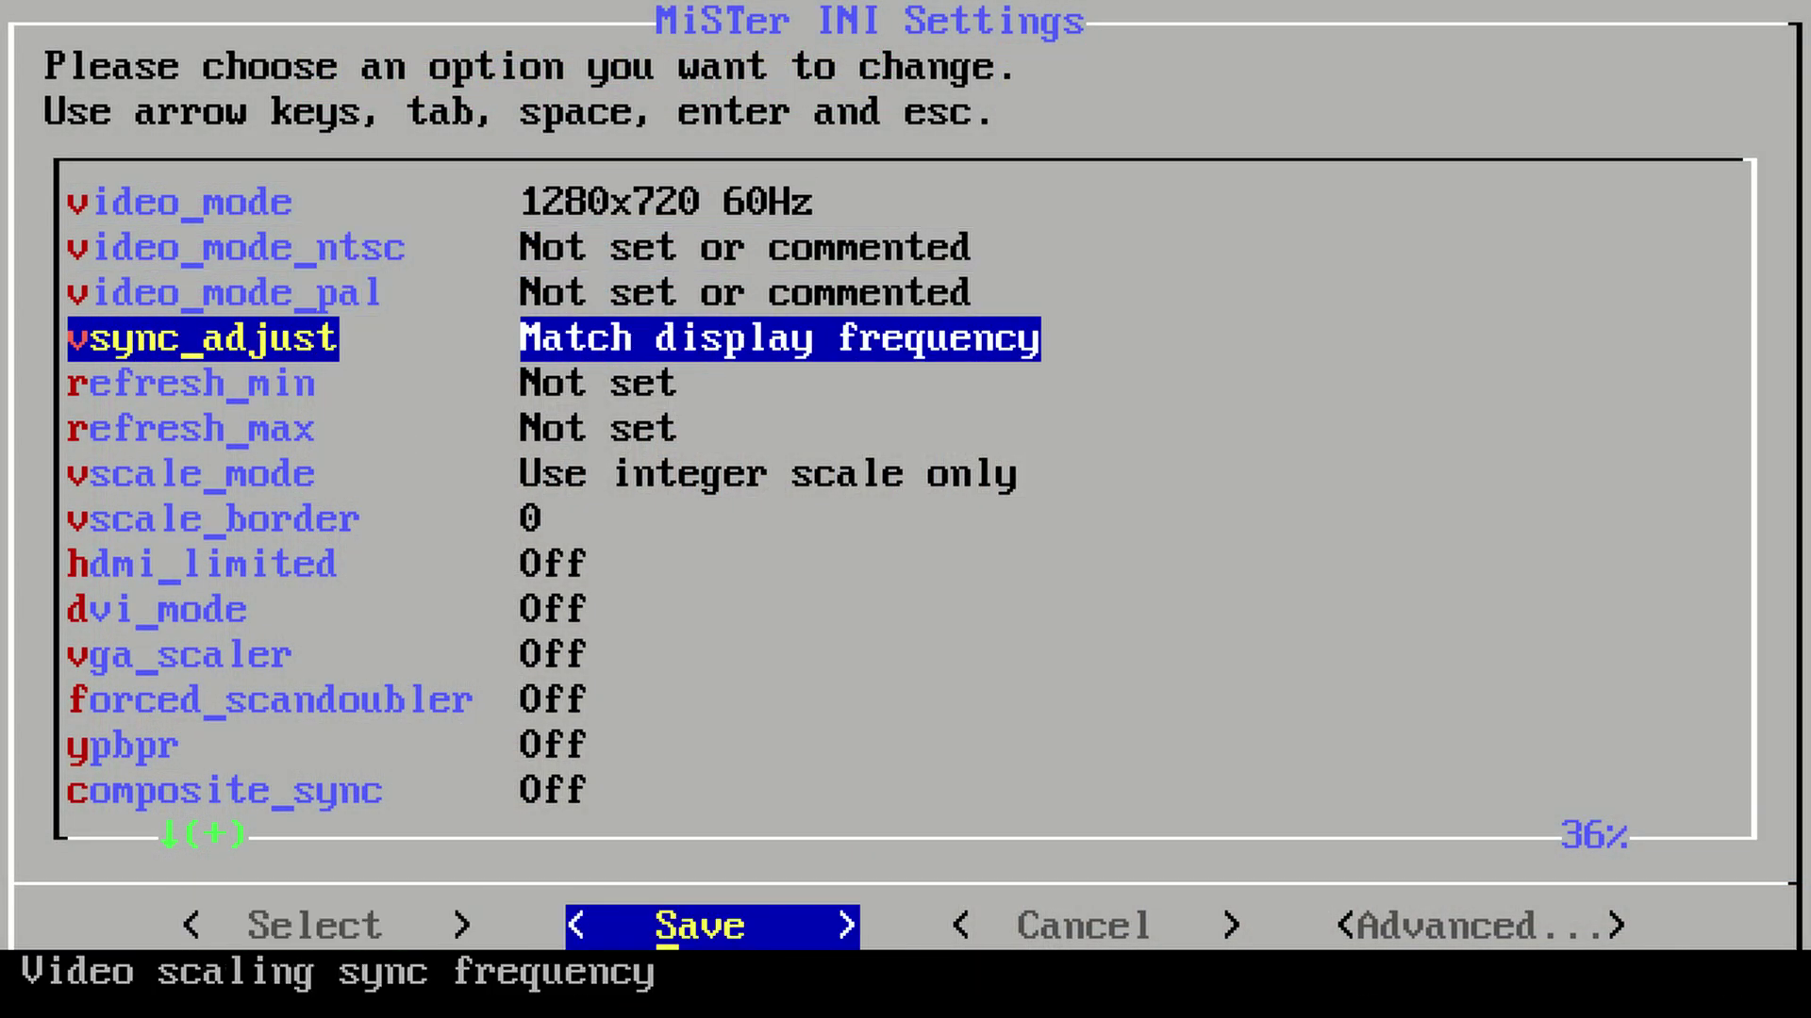
key(Tab)
key(Tab)
key(Return)
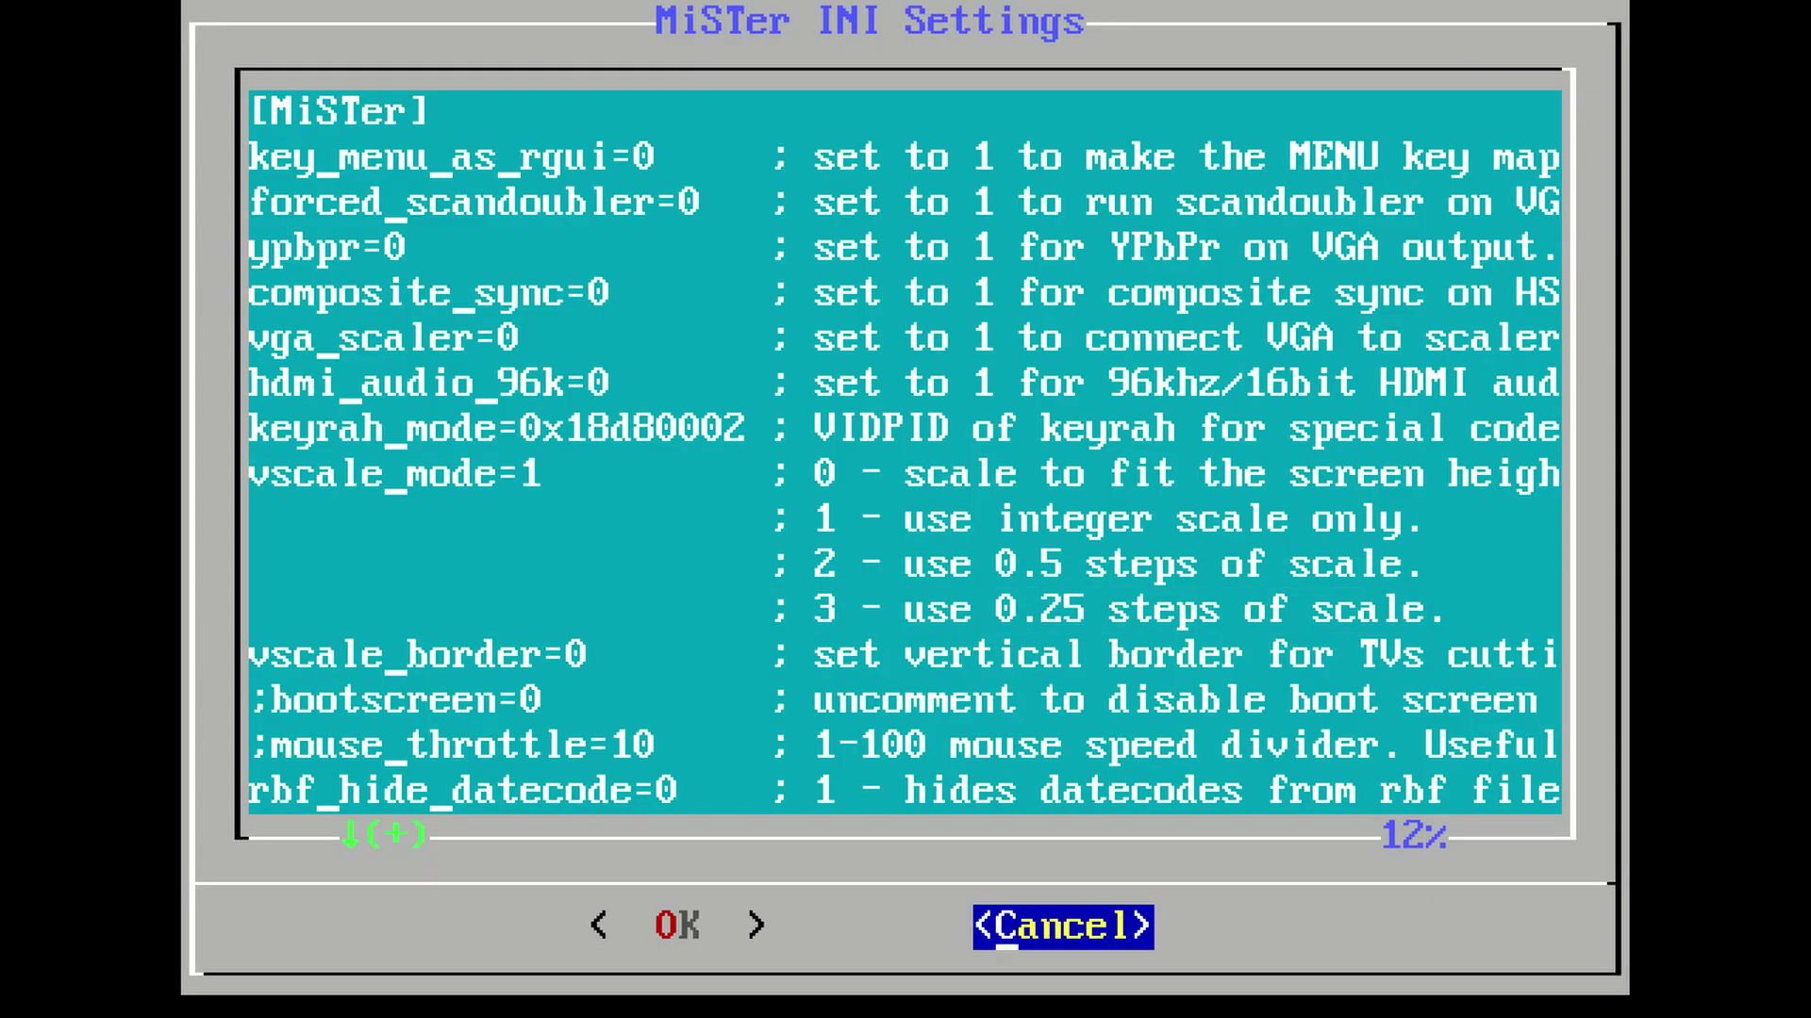
- Look through the raw INI entries and their comments, including the vscale_mode values and the display options after them
key(Tab)
key(Down)
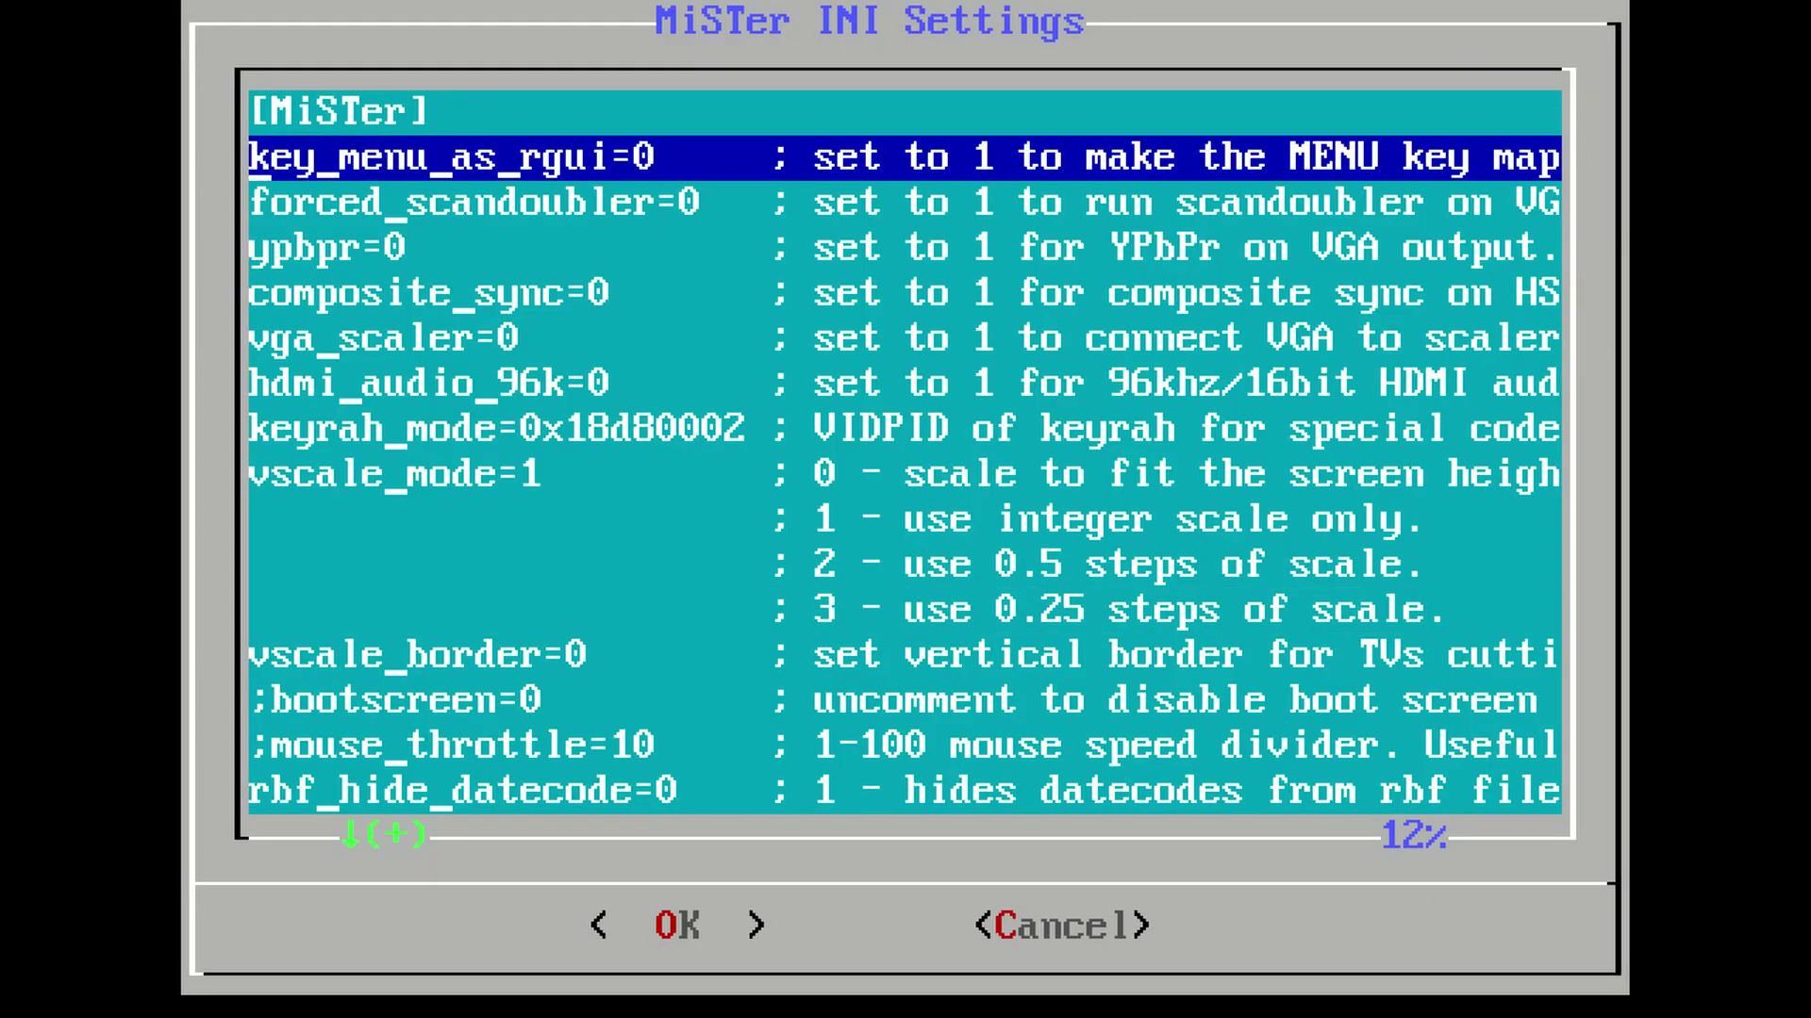
key(Down)
key(Down)
key(Down)
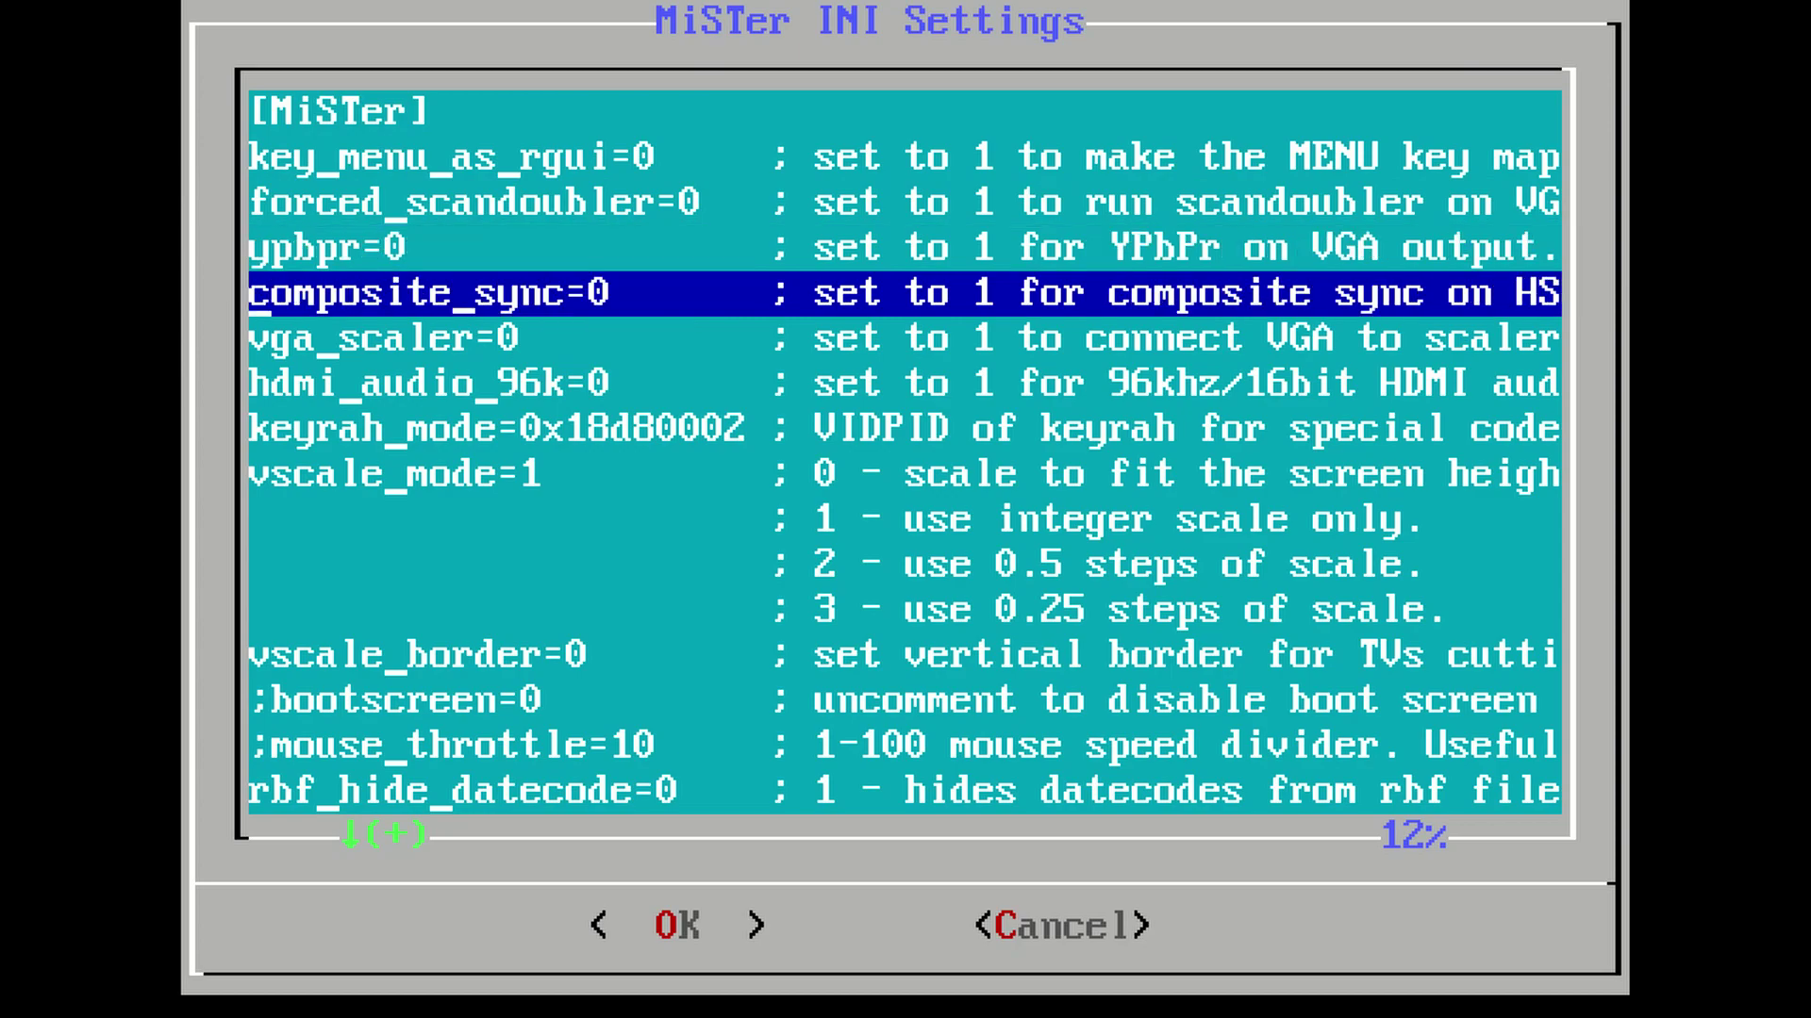
key(Down)
key(Down)
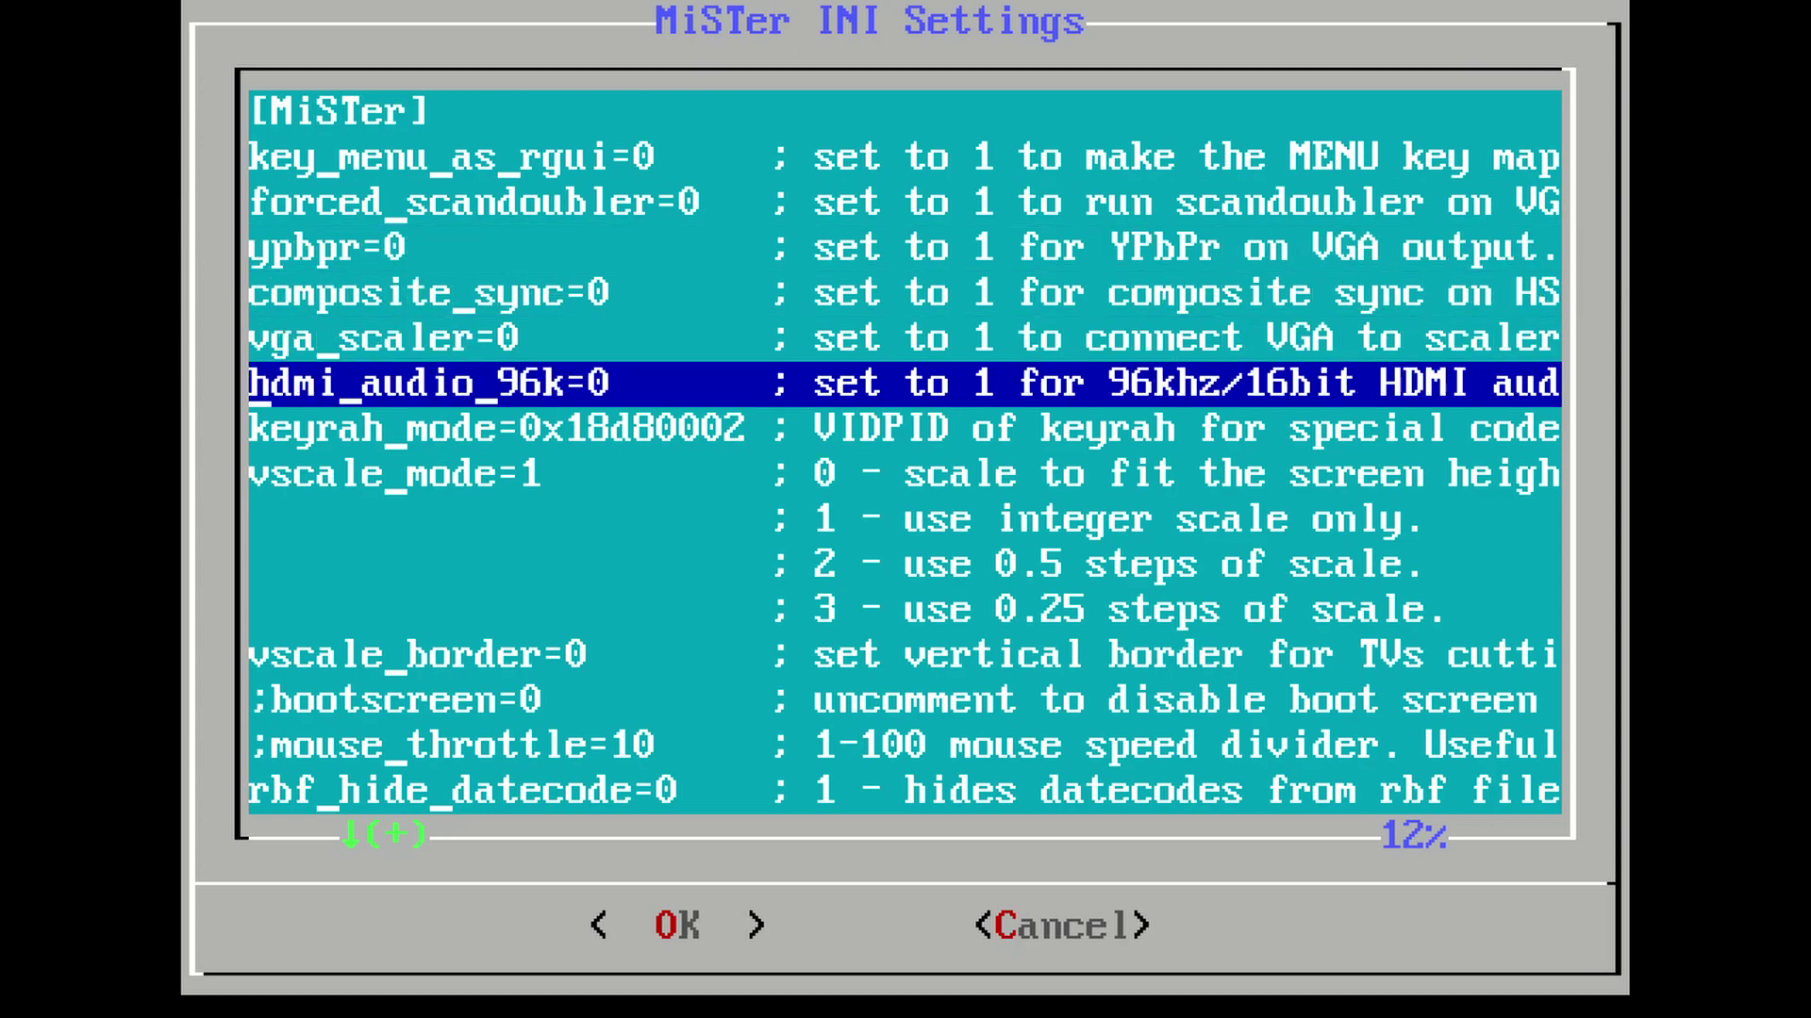
key(Down)
key(Down)
key(Down)
key(Down)
key(Down)
key(Down)
key(Down)
key(Down)
key(Down)
key(Page_Down)
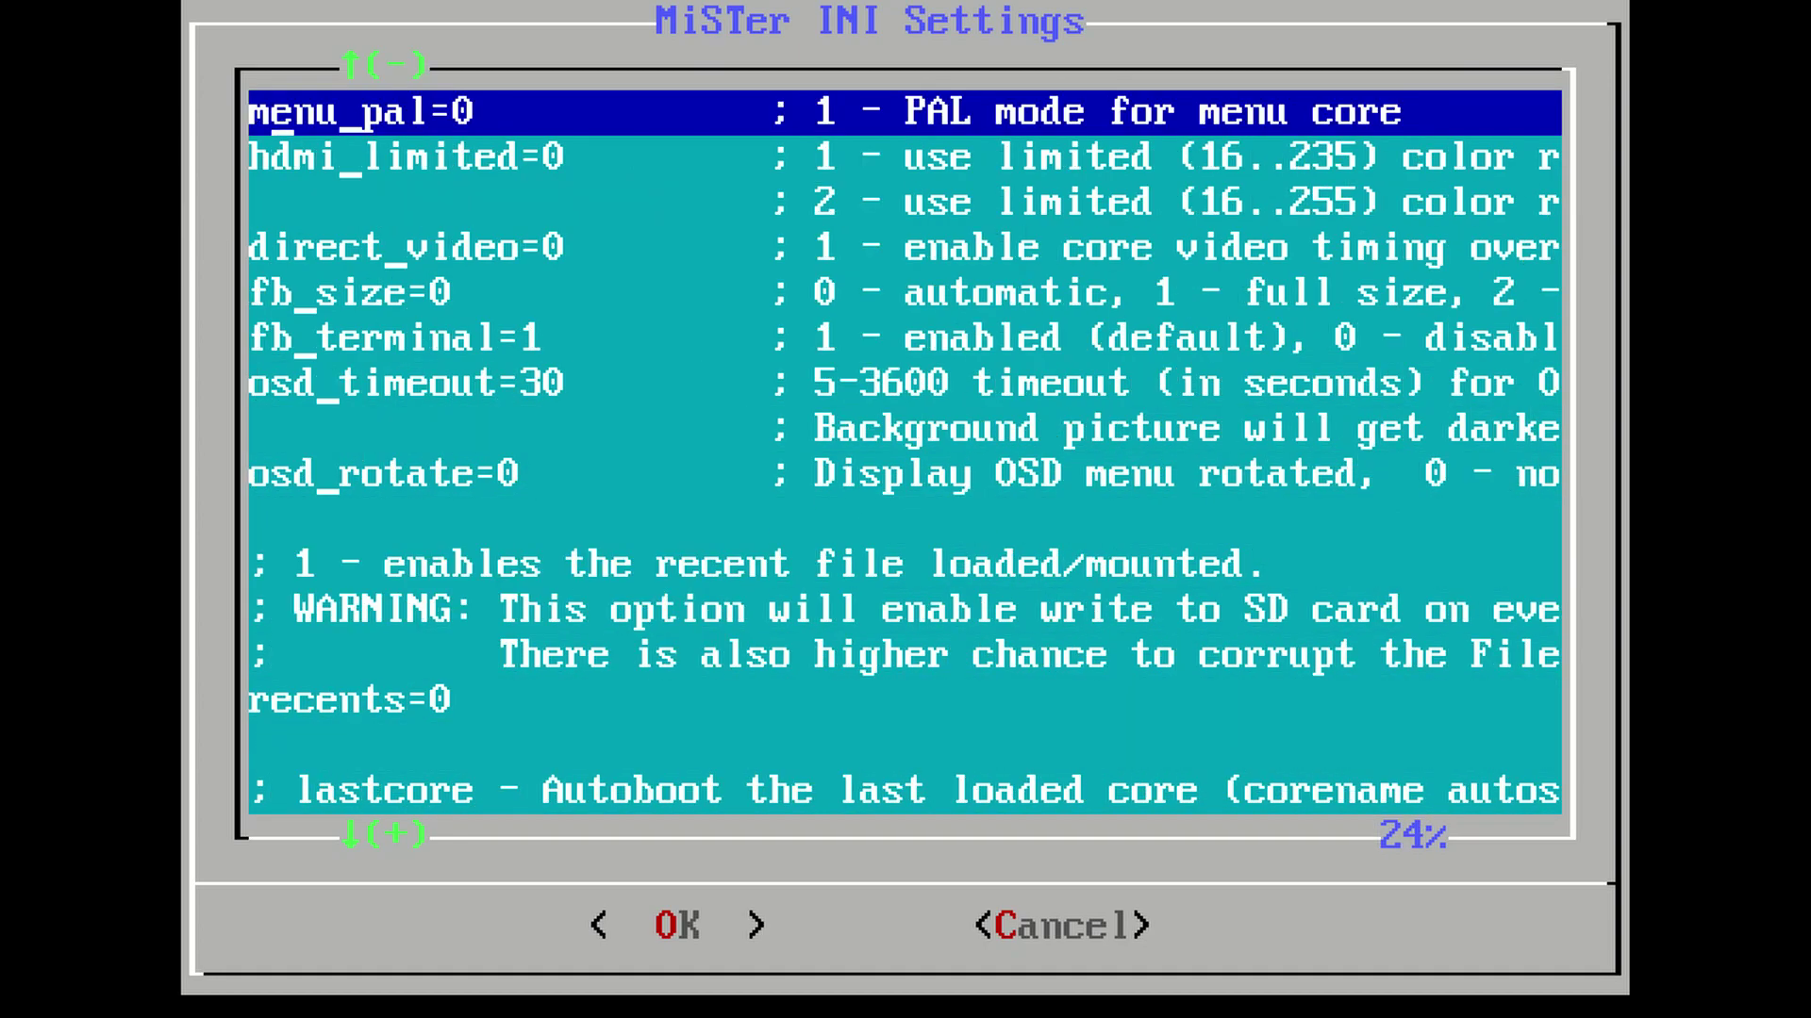
key(Up)
key(Up)
key(Up)
key(Up)
key(Up)
key(Up)
key(Up)
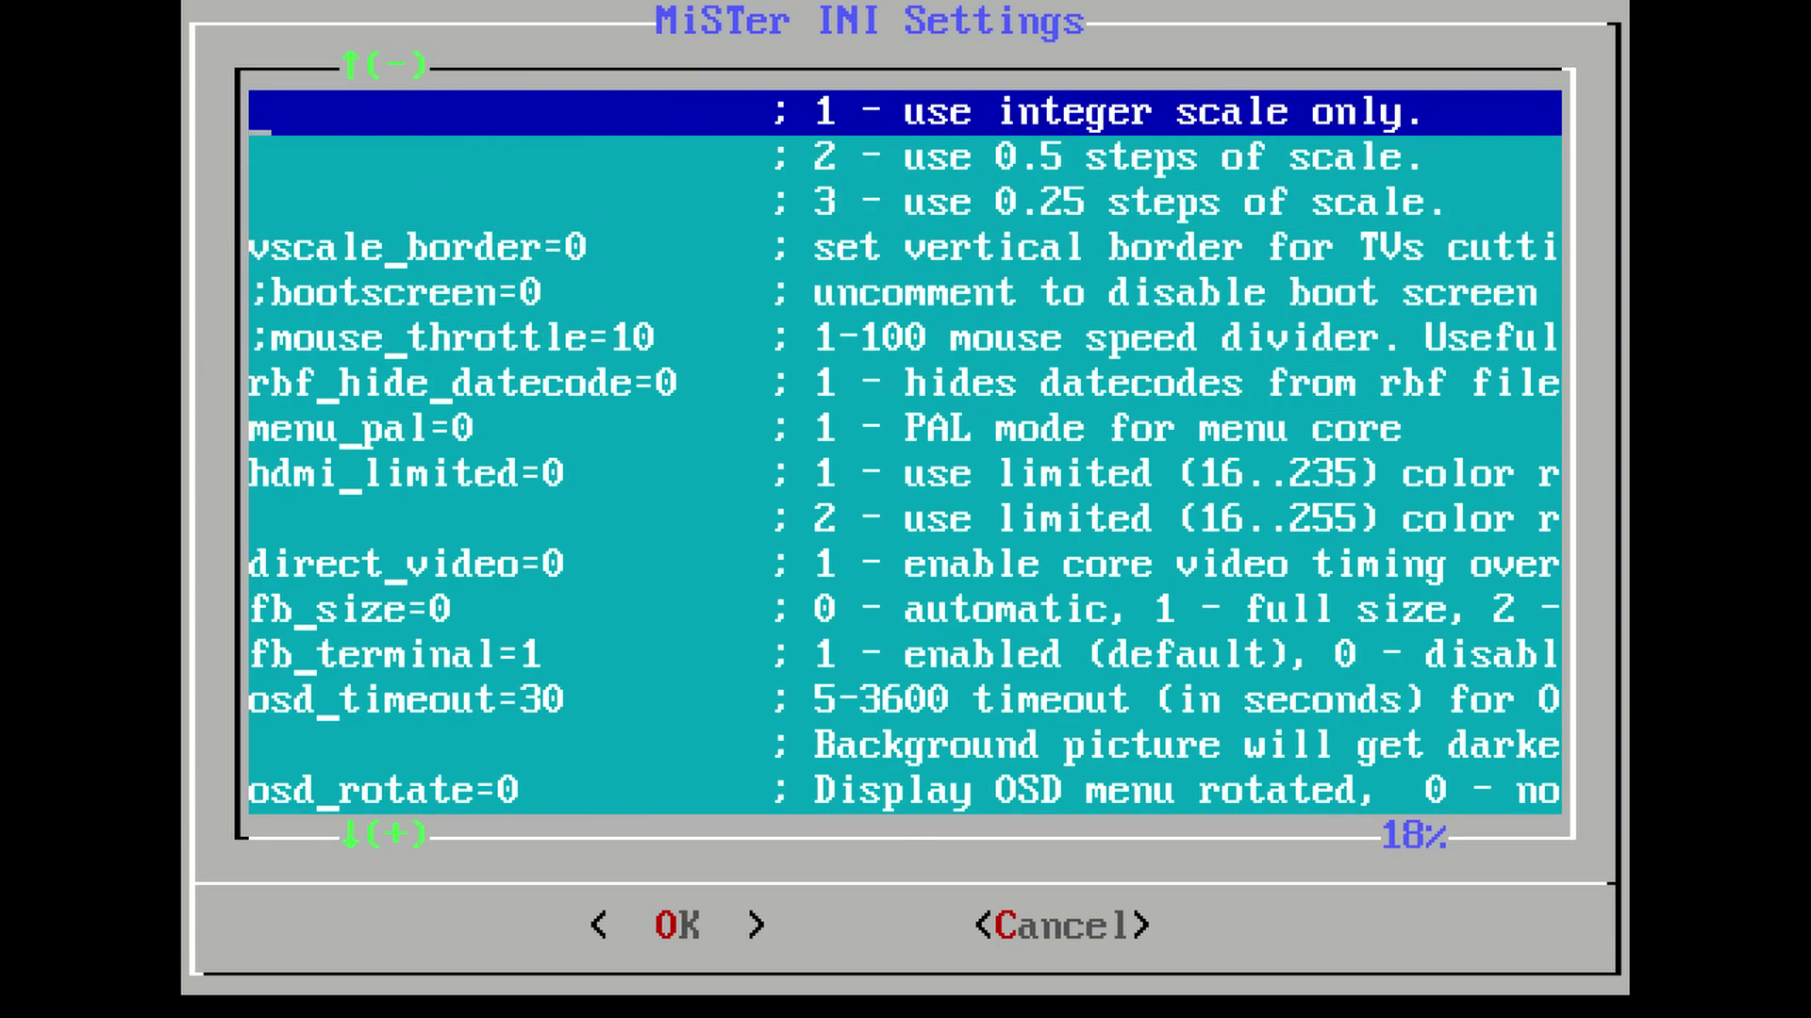
key(Up)
key(Up)
key(Up)
key(Up)
key(Up)
key(Up)
key(Up)
key(Up)
key(Up)
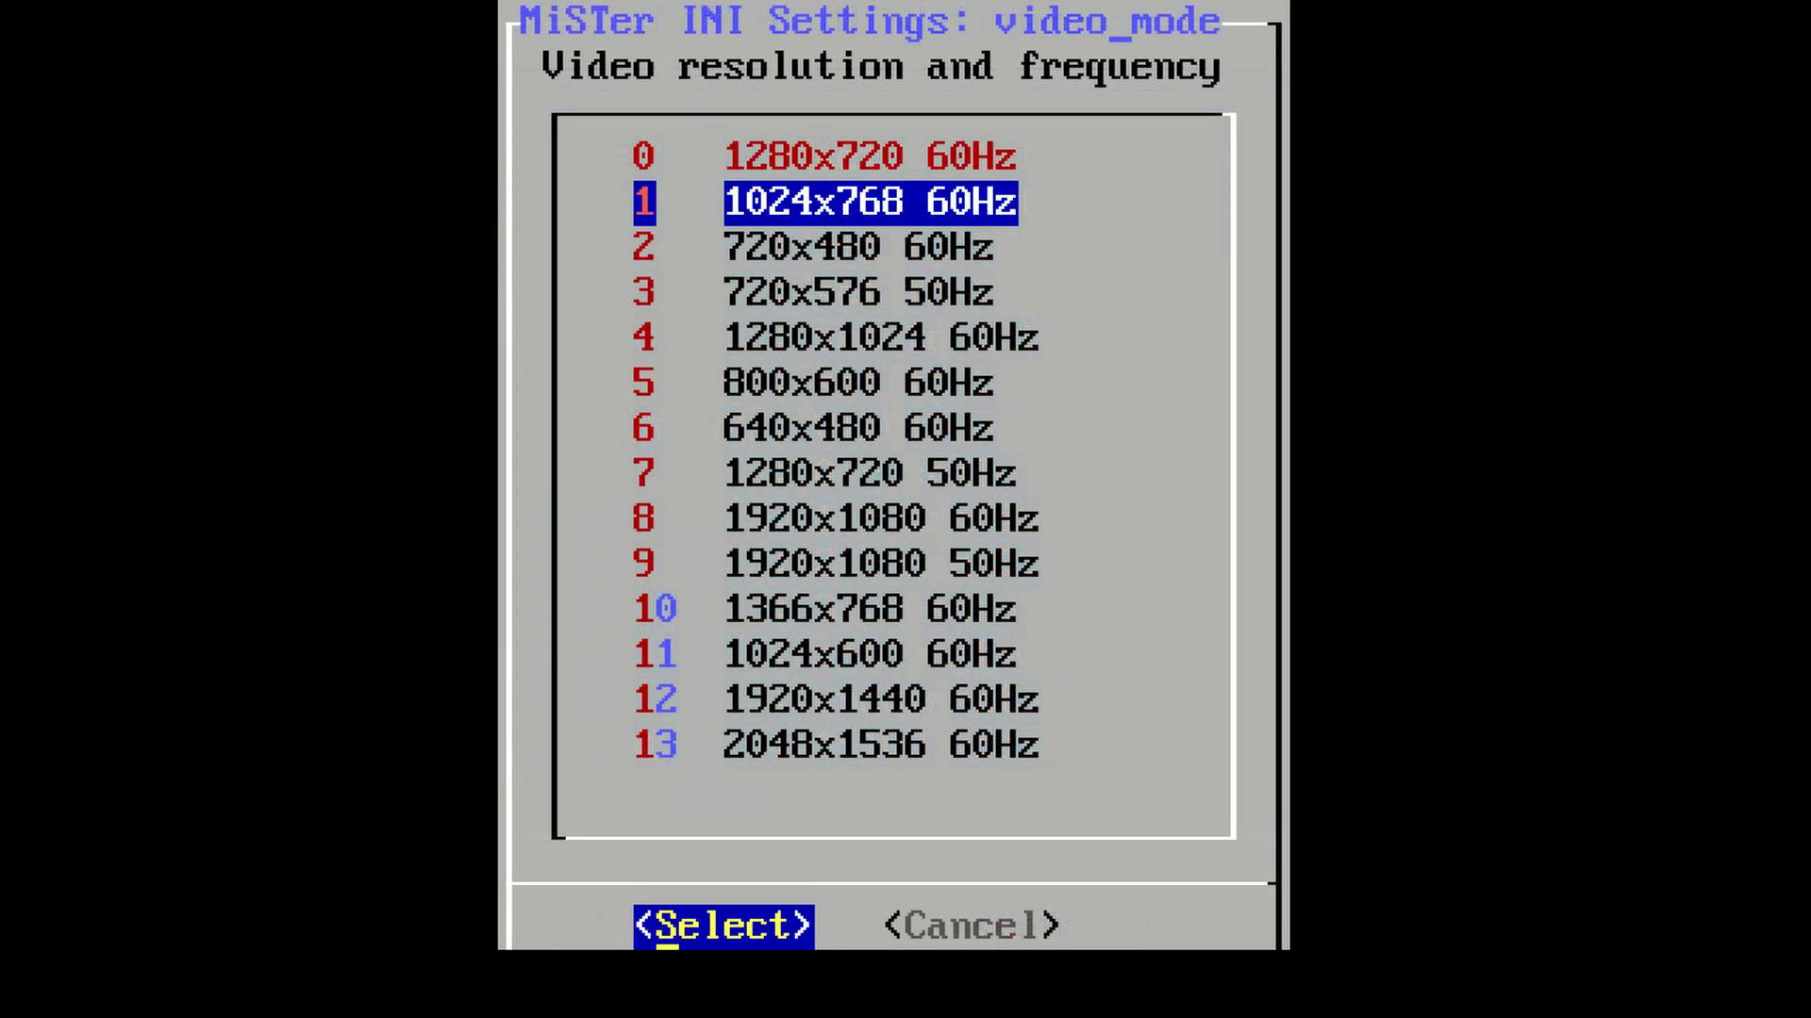
- Review the resolutions and refresh rates offered for video_mode, from 1280x720 60Hz to 2048x1536 60Hz
key(Down)
key(Down)
key(Down)
key(Down)
key(Down)
key(Down)
key(Down)
key(Down)
key(Down)
key(Down)
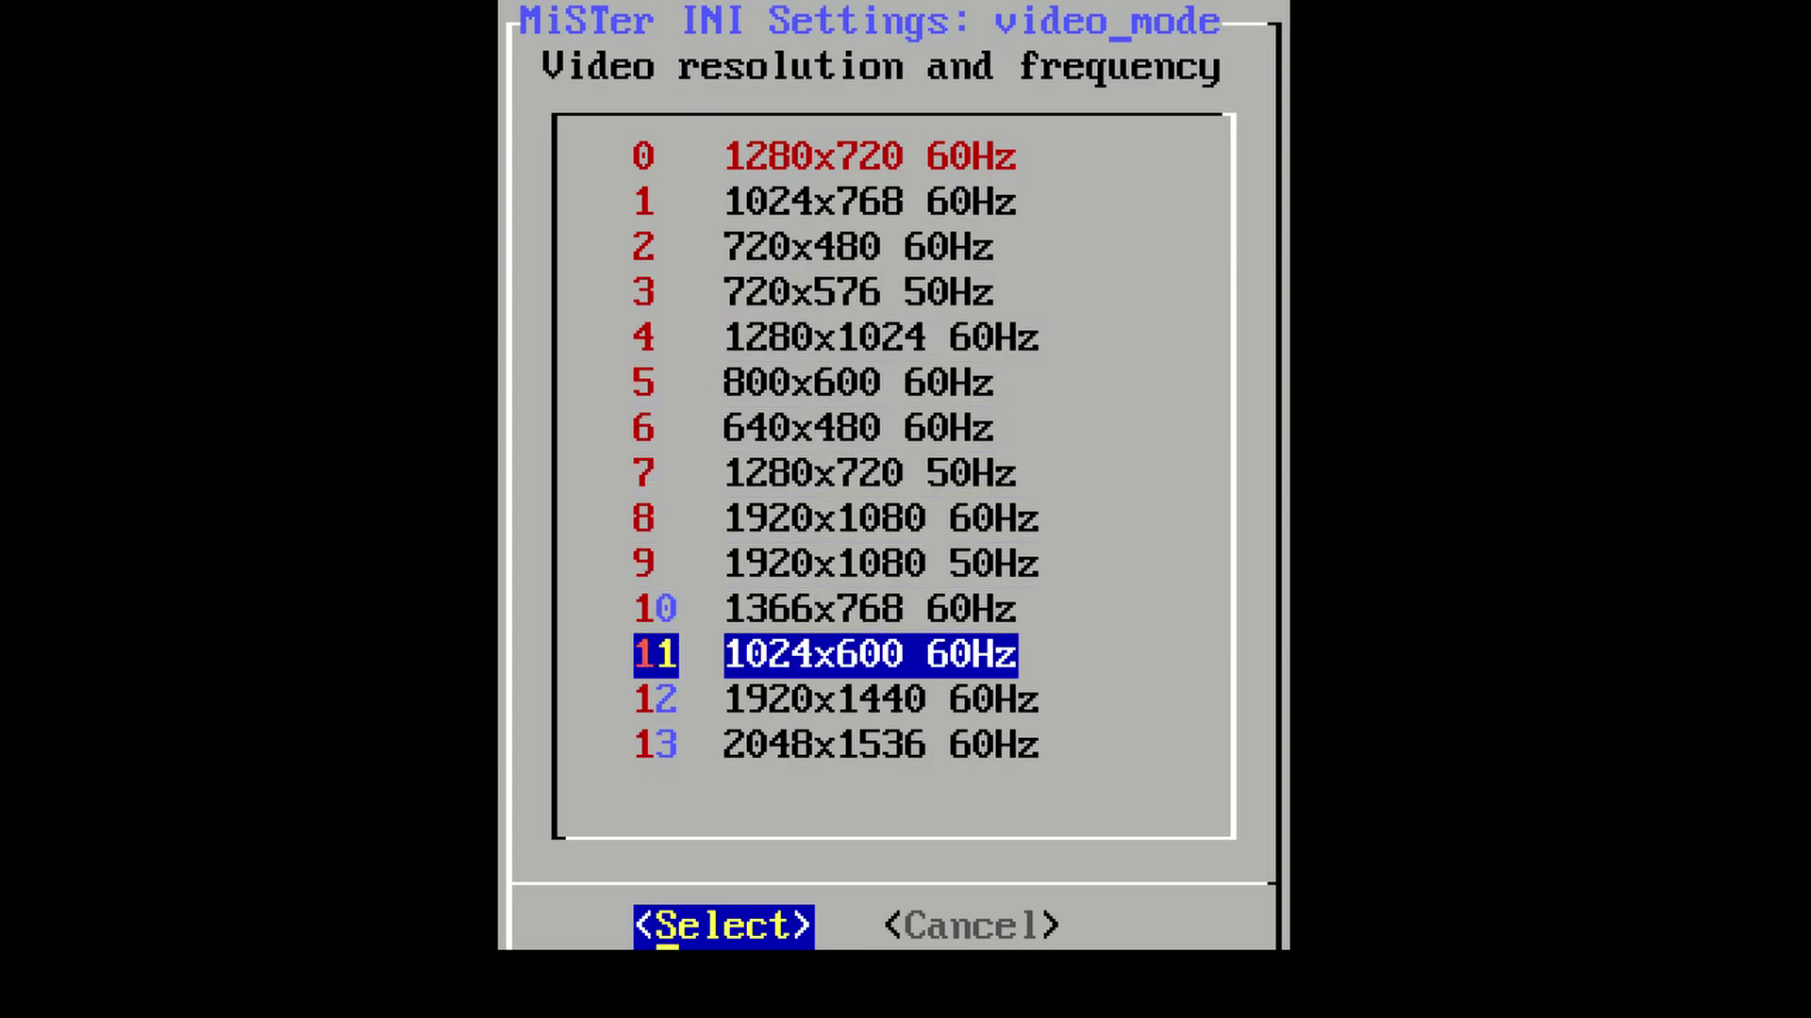
key(Down)
key(Down)
key(Up)
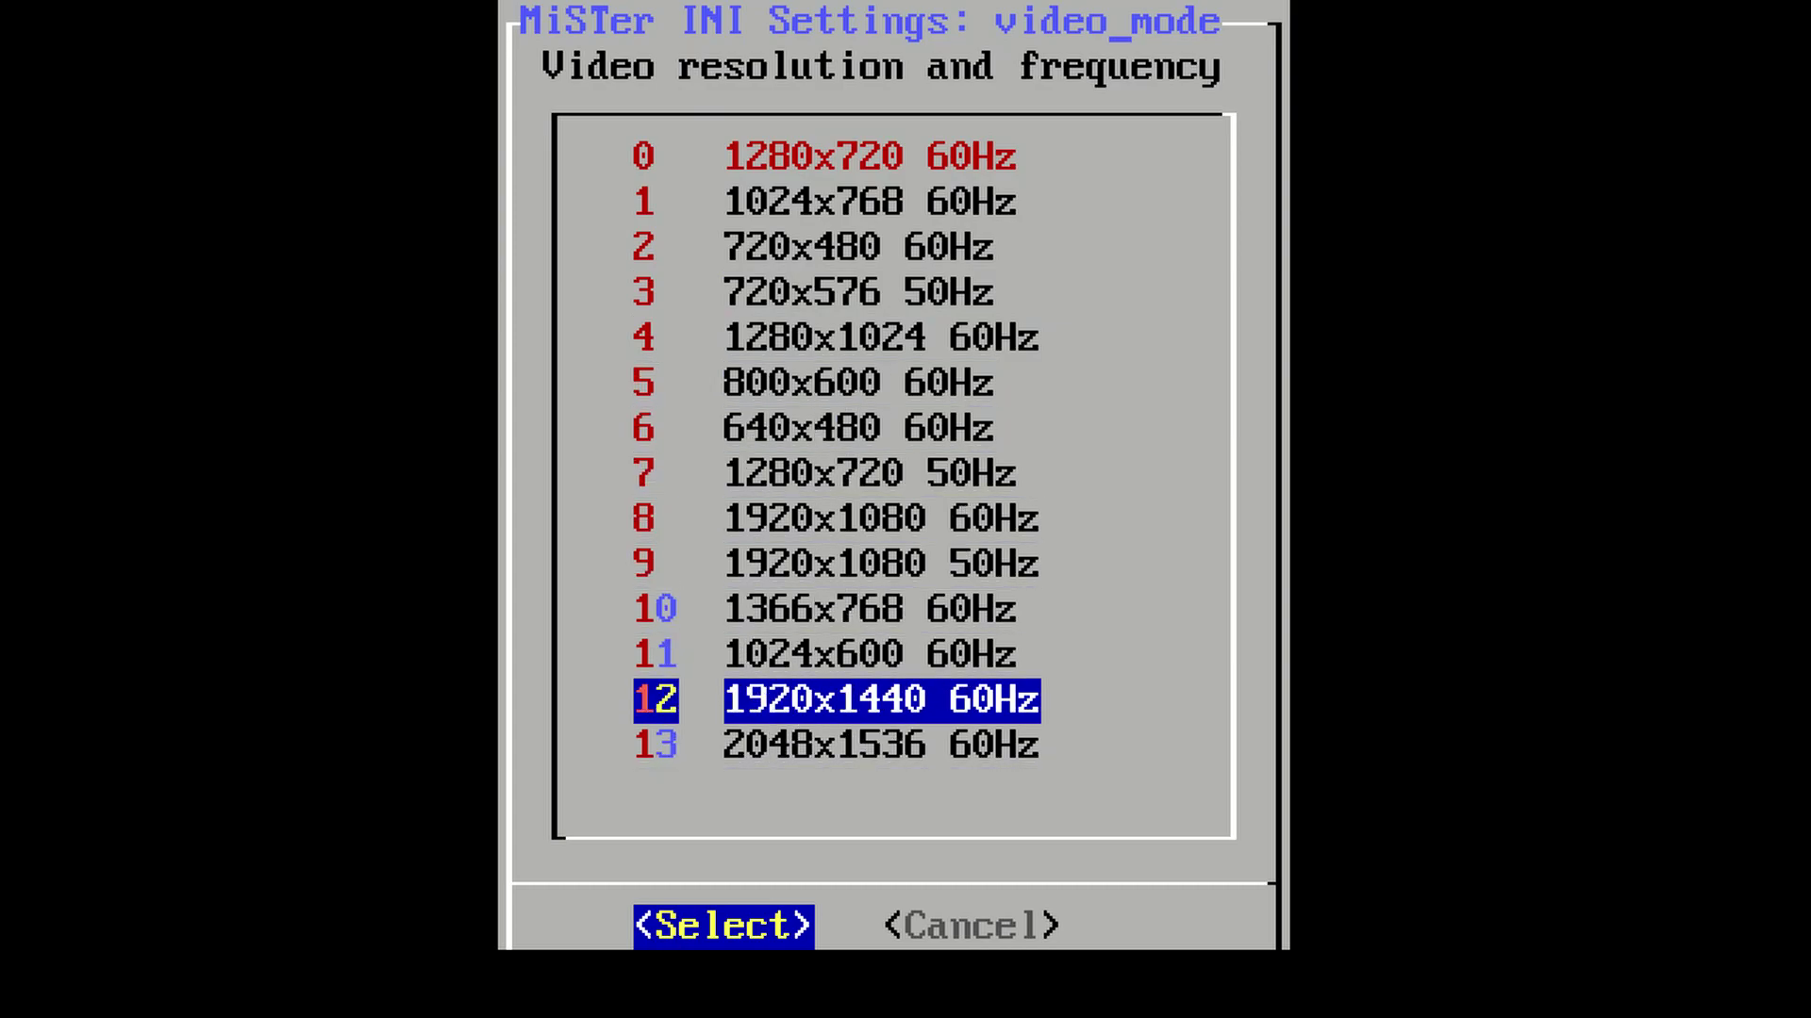
key(Up)
key(Up)
key(Up)
key(Up)
key(Up)
key(Up)
key(Up)
key(Up)
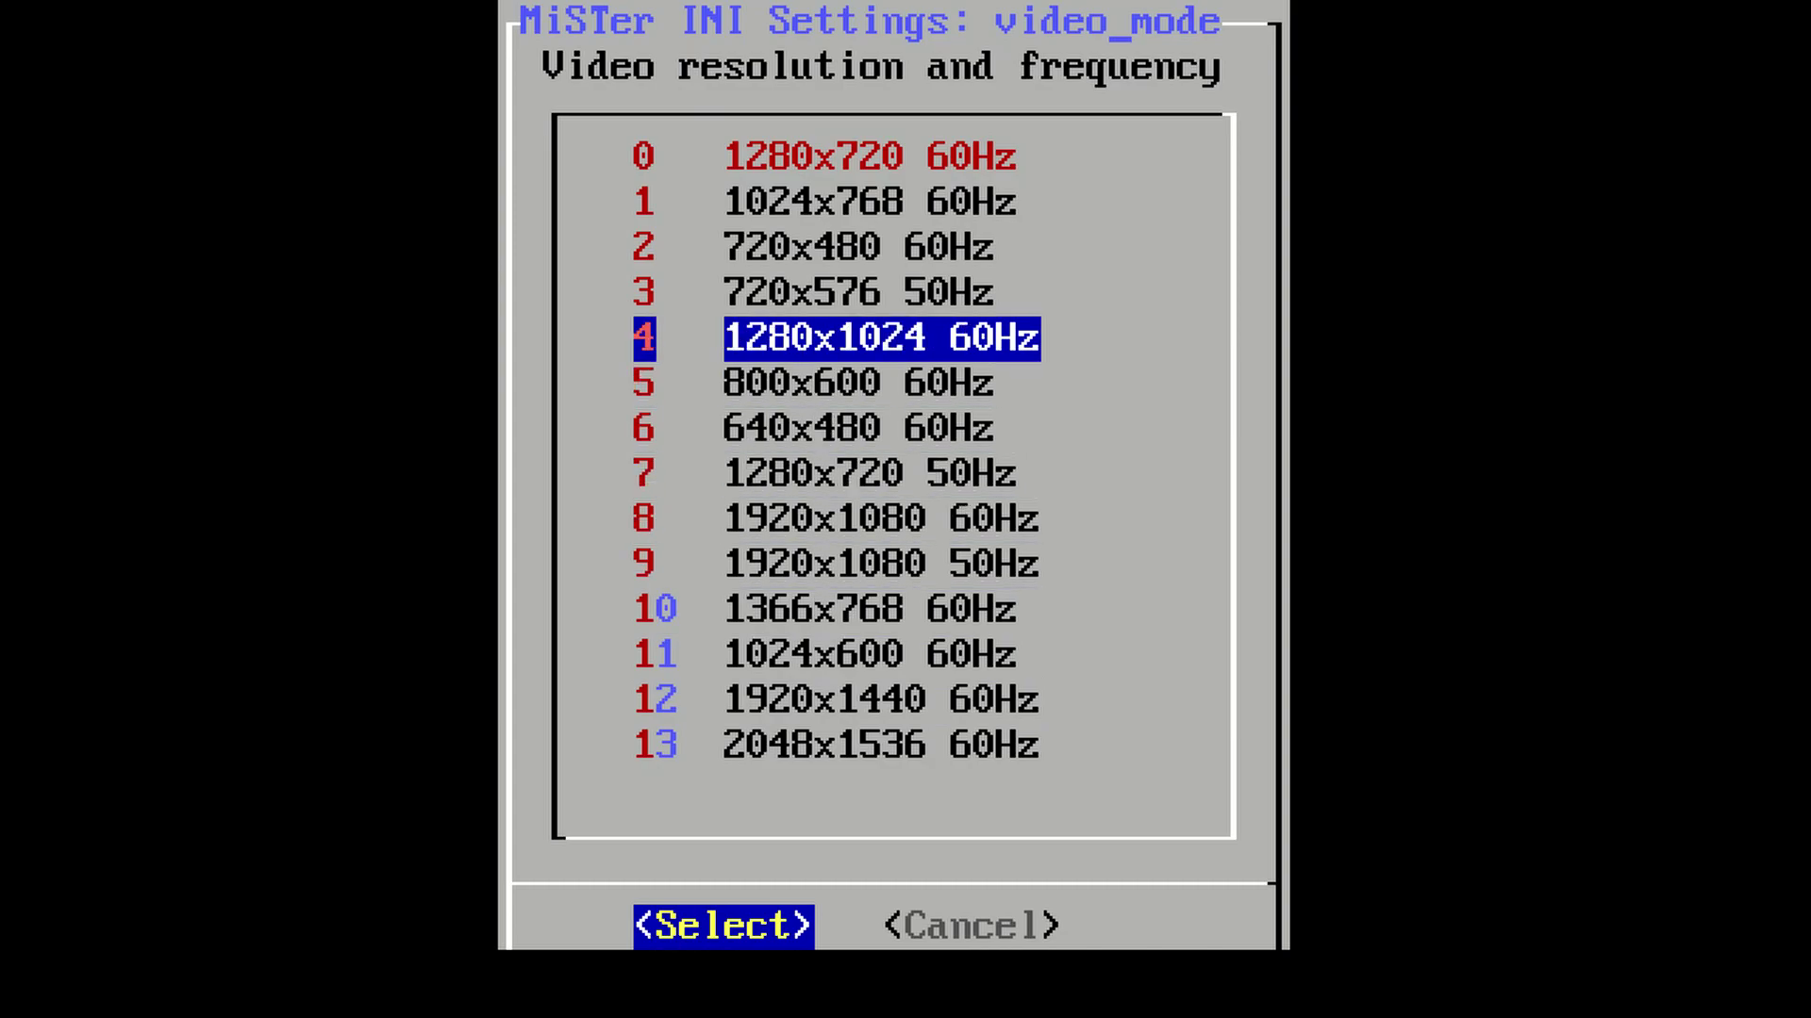
key(Up)
key(Up)
key(Up)
key(Up)
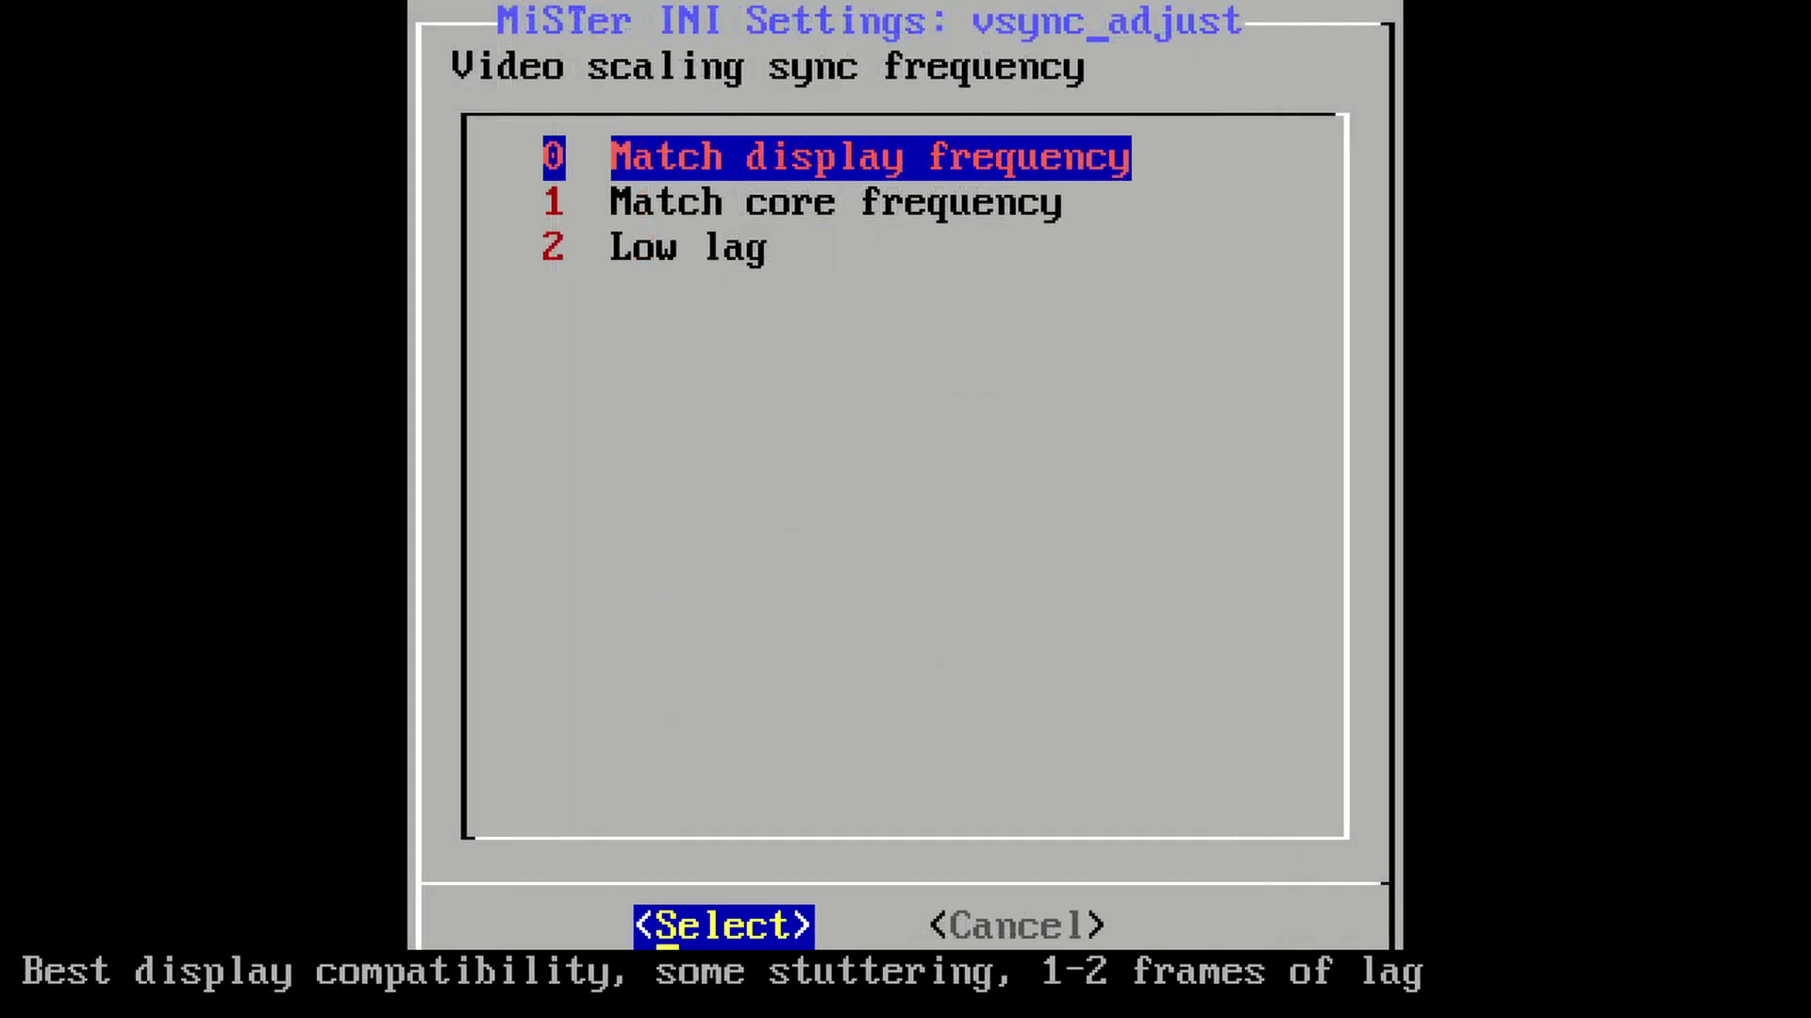
- Compare the descriptions of the vsync_adjust options Match display frequency, Match core frequency and Low lag
key(Down)
key(Down)
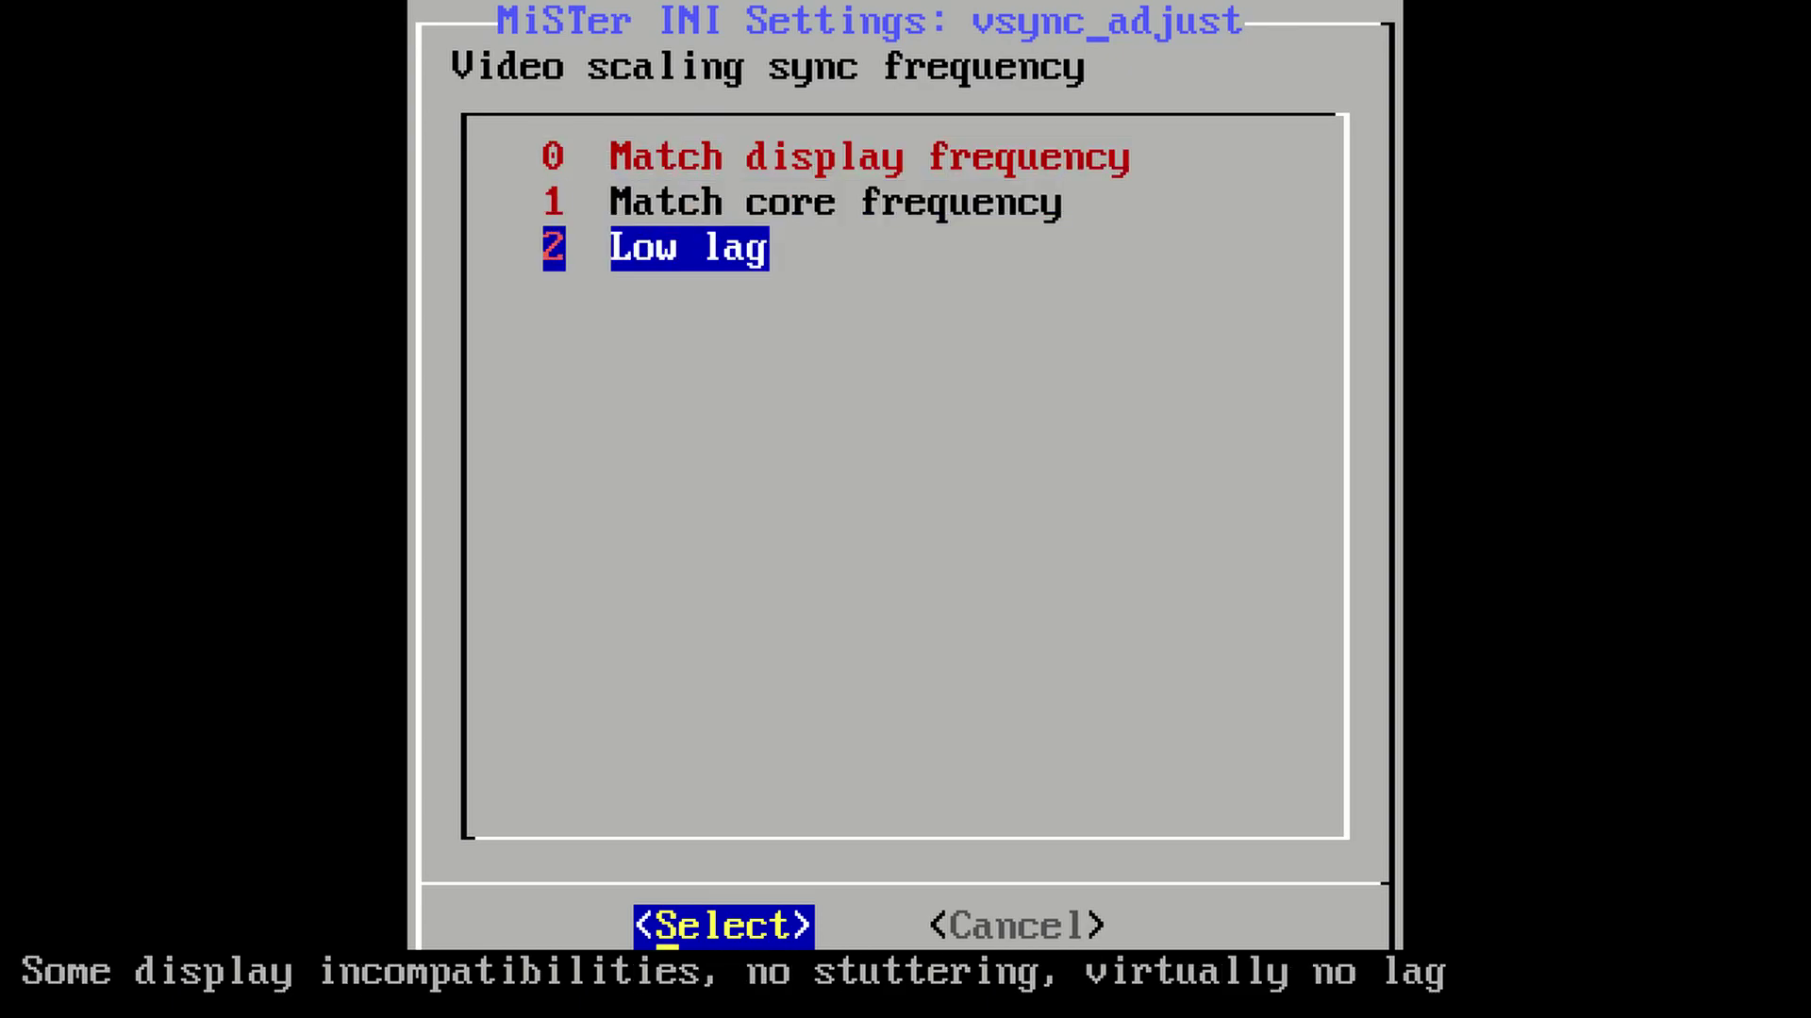
key(Up)
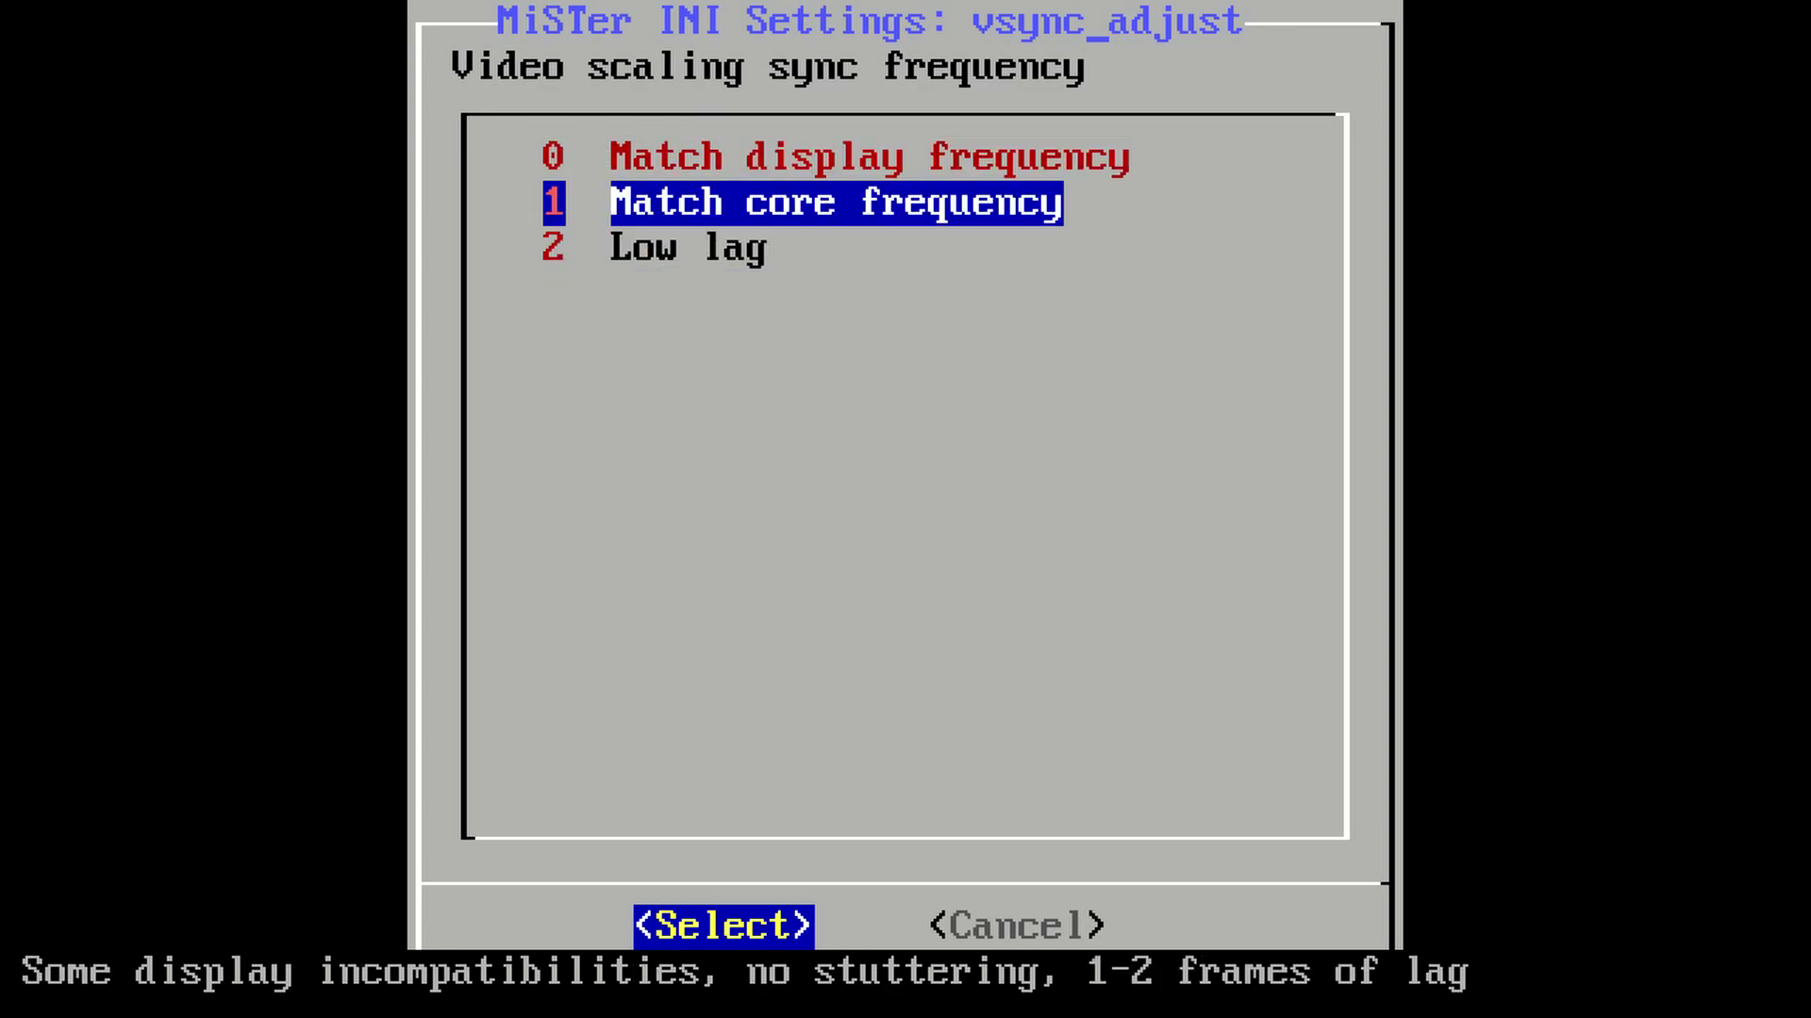
key(Up)
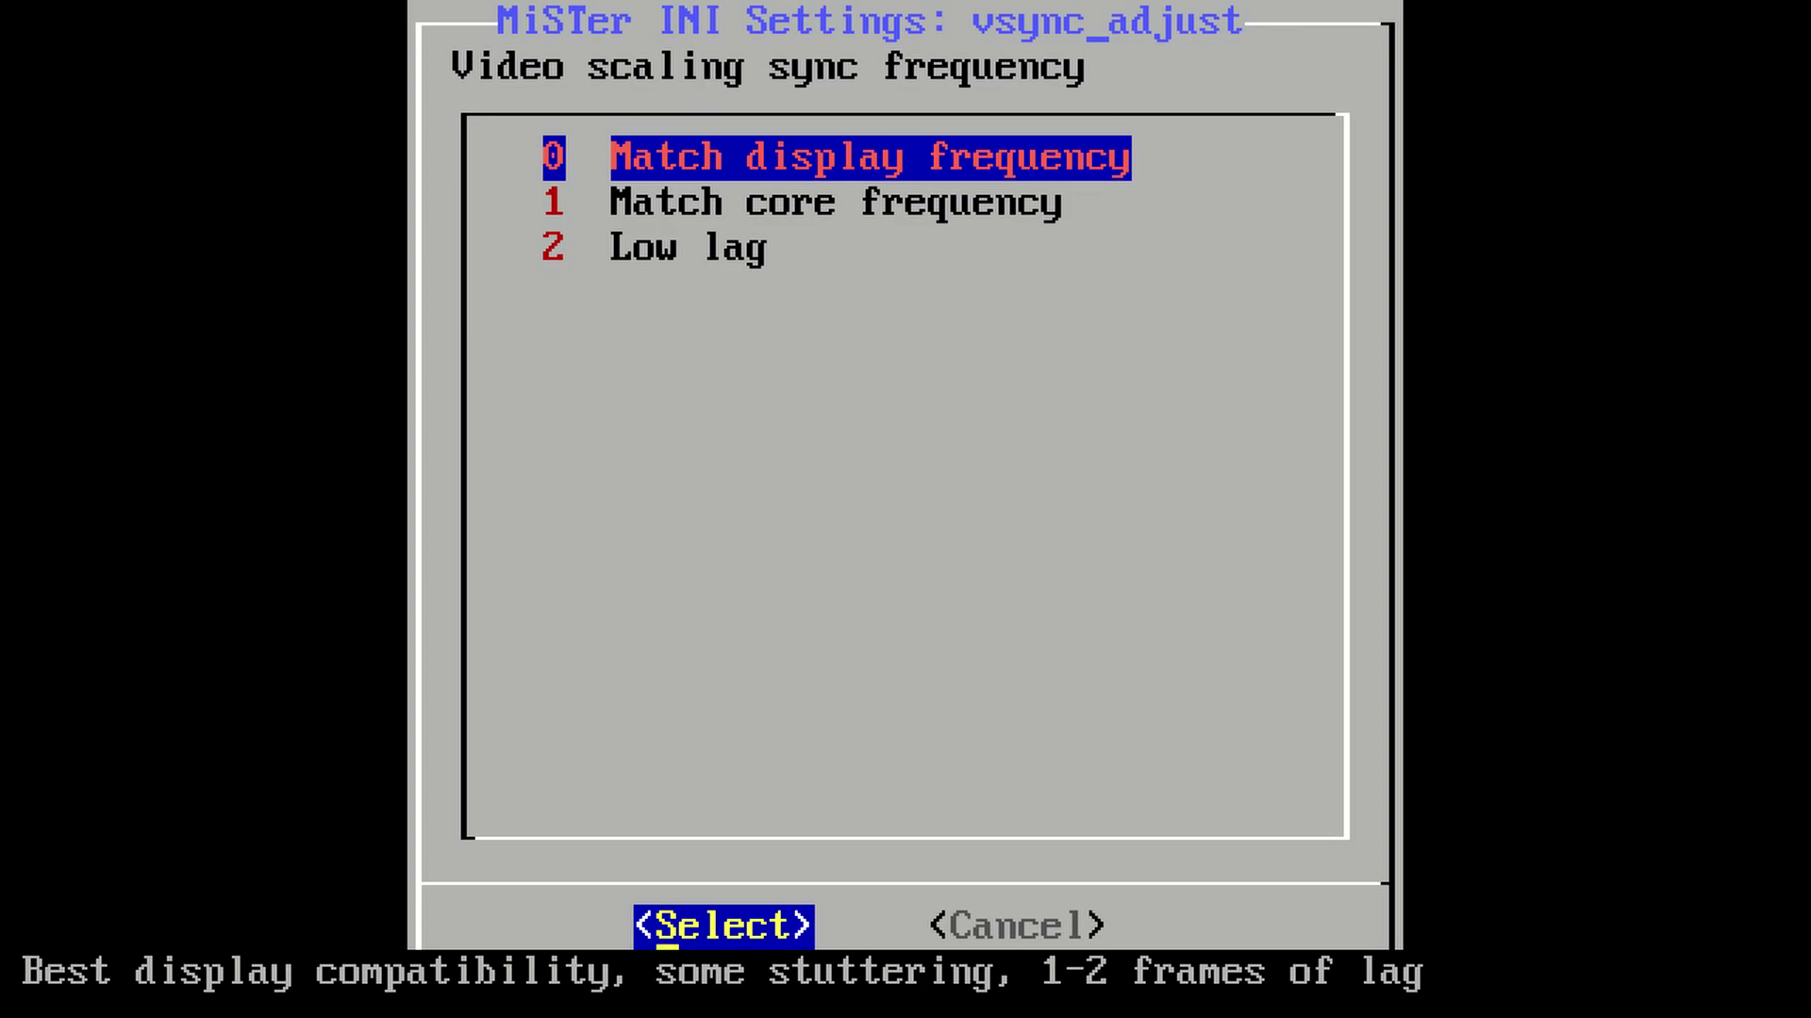
key(Down)
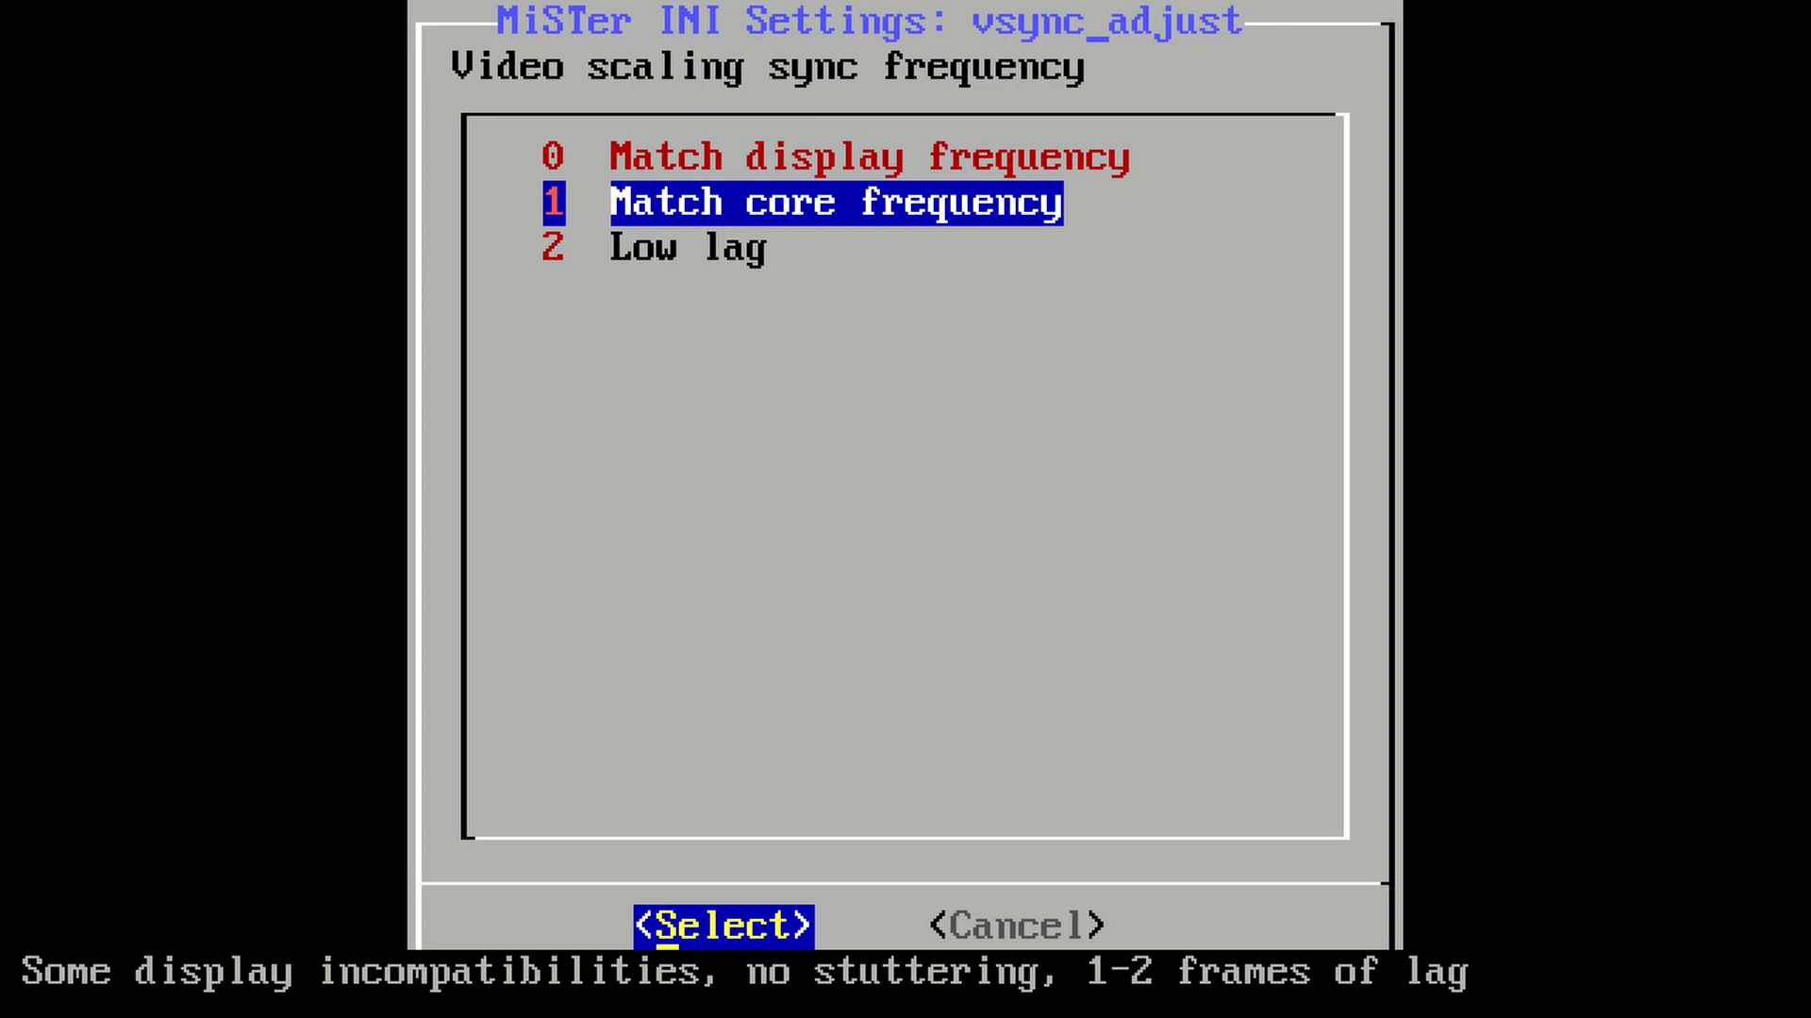
key(Down)
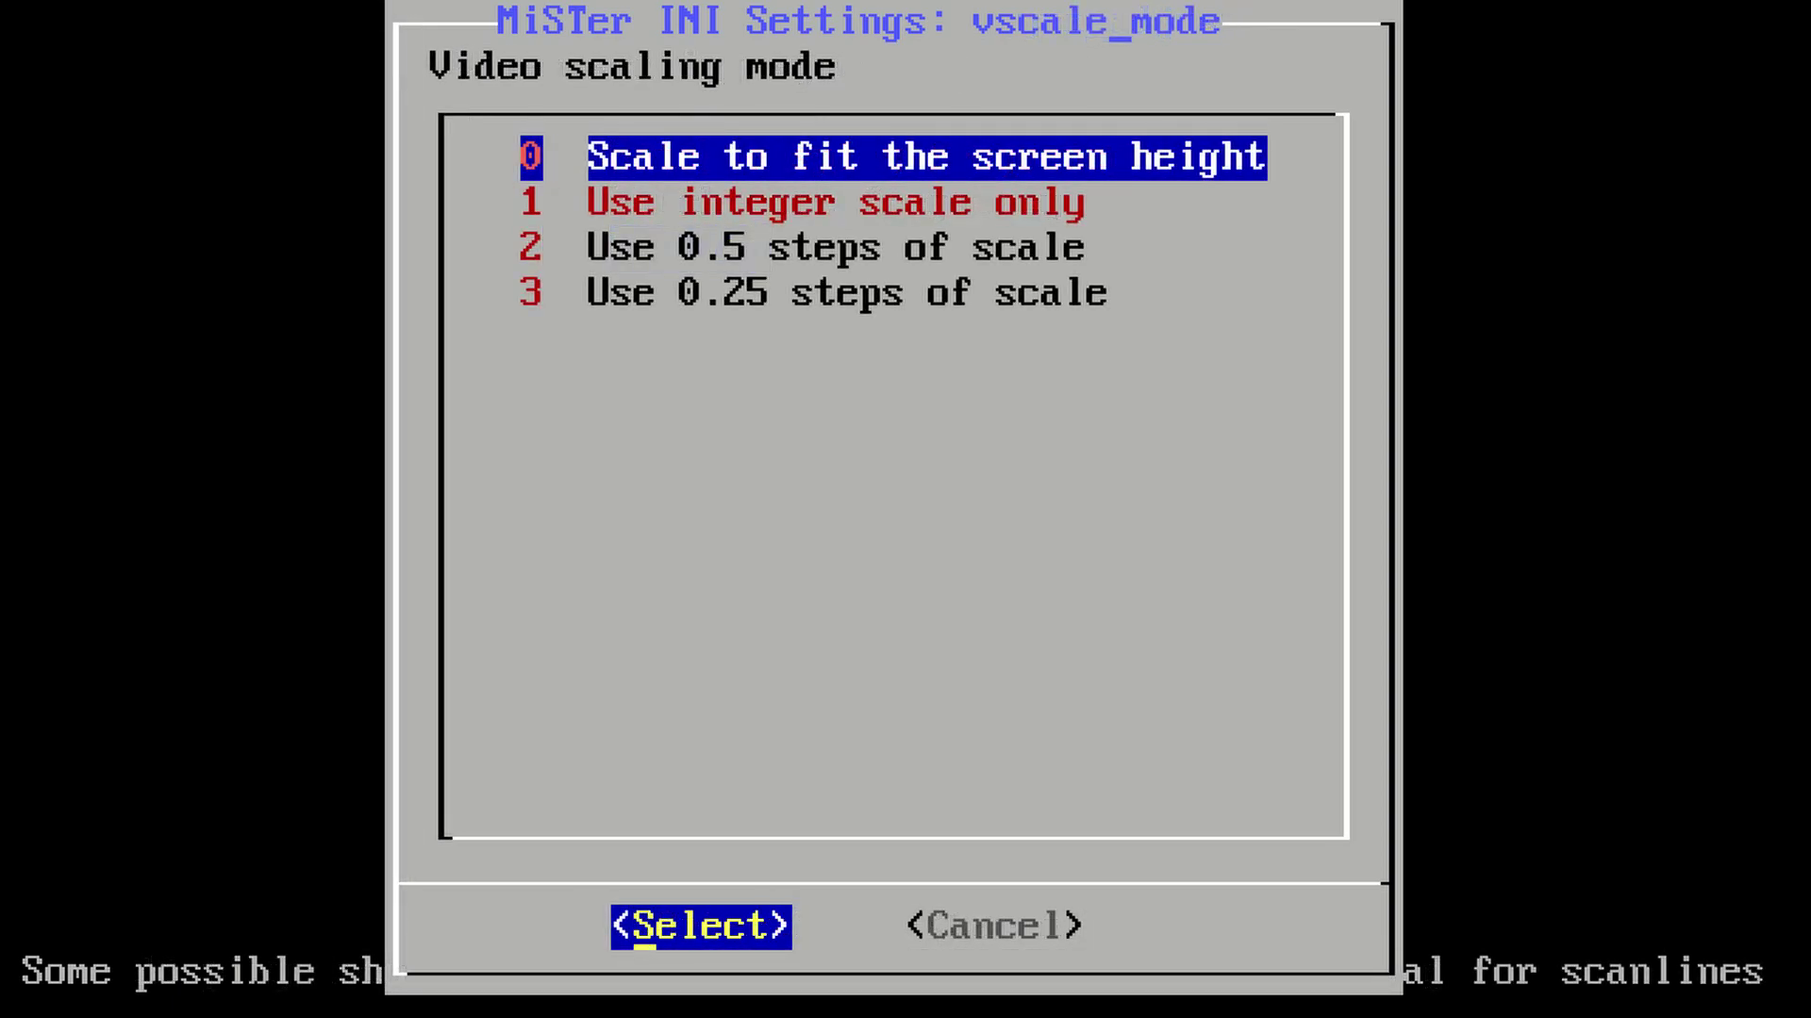
- Compare the descriptions of the vscale_mode options: fit the screen height, integer scale only, 0.5 steps and 0.25 steps of scale
key(Down)
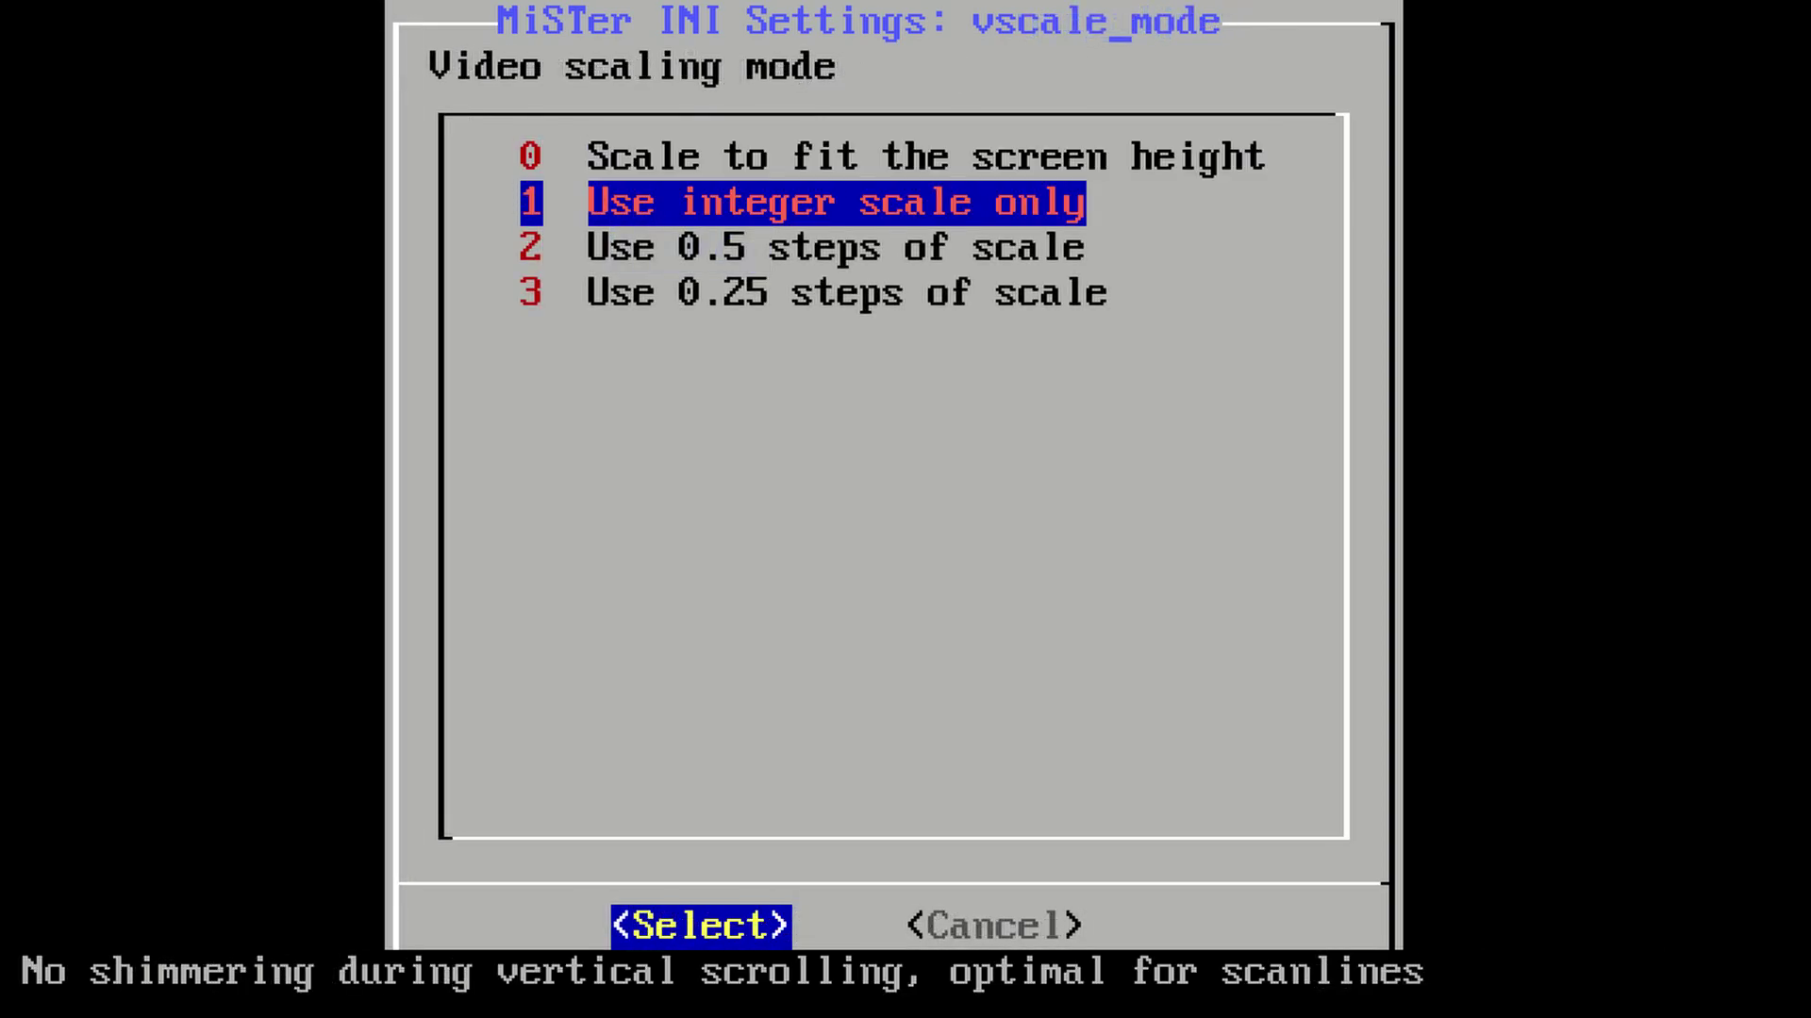
key(Down)
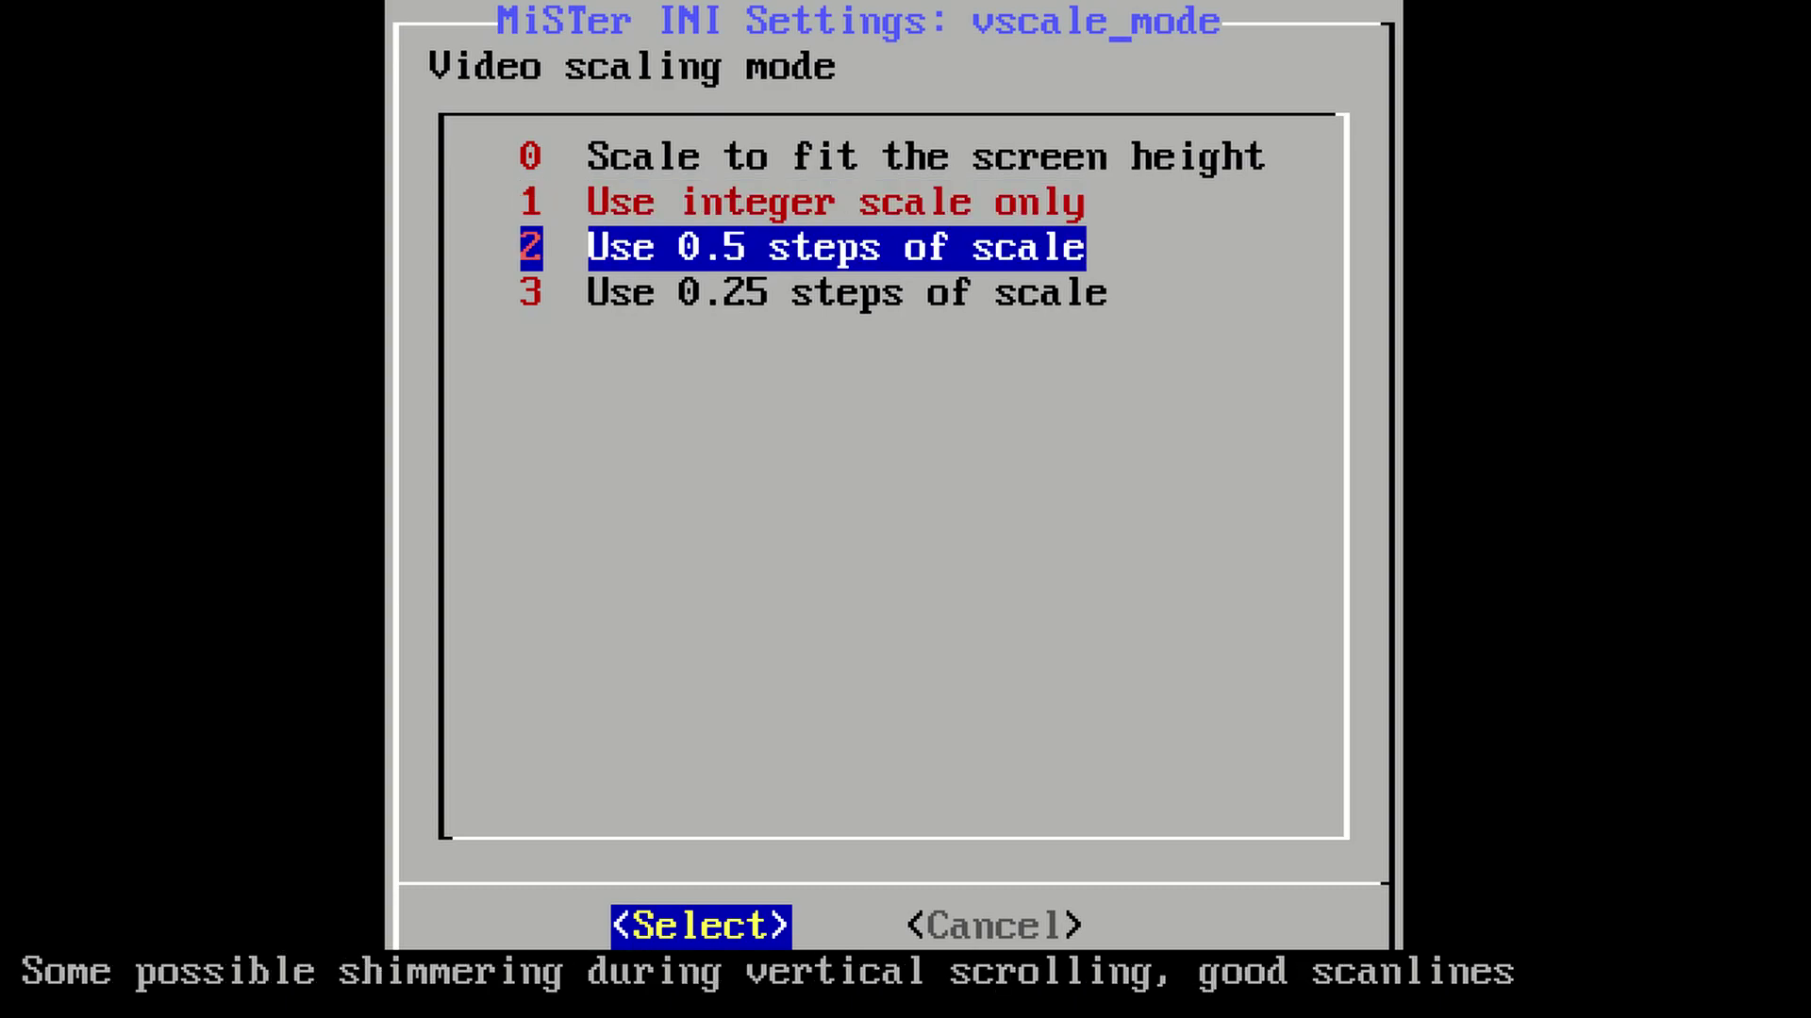
key(Down)
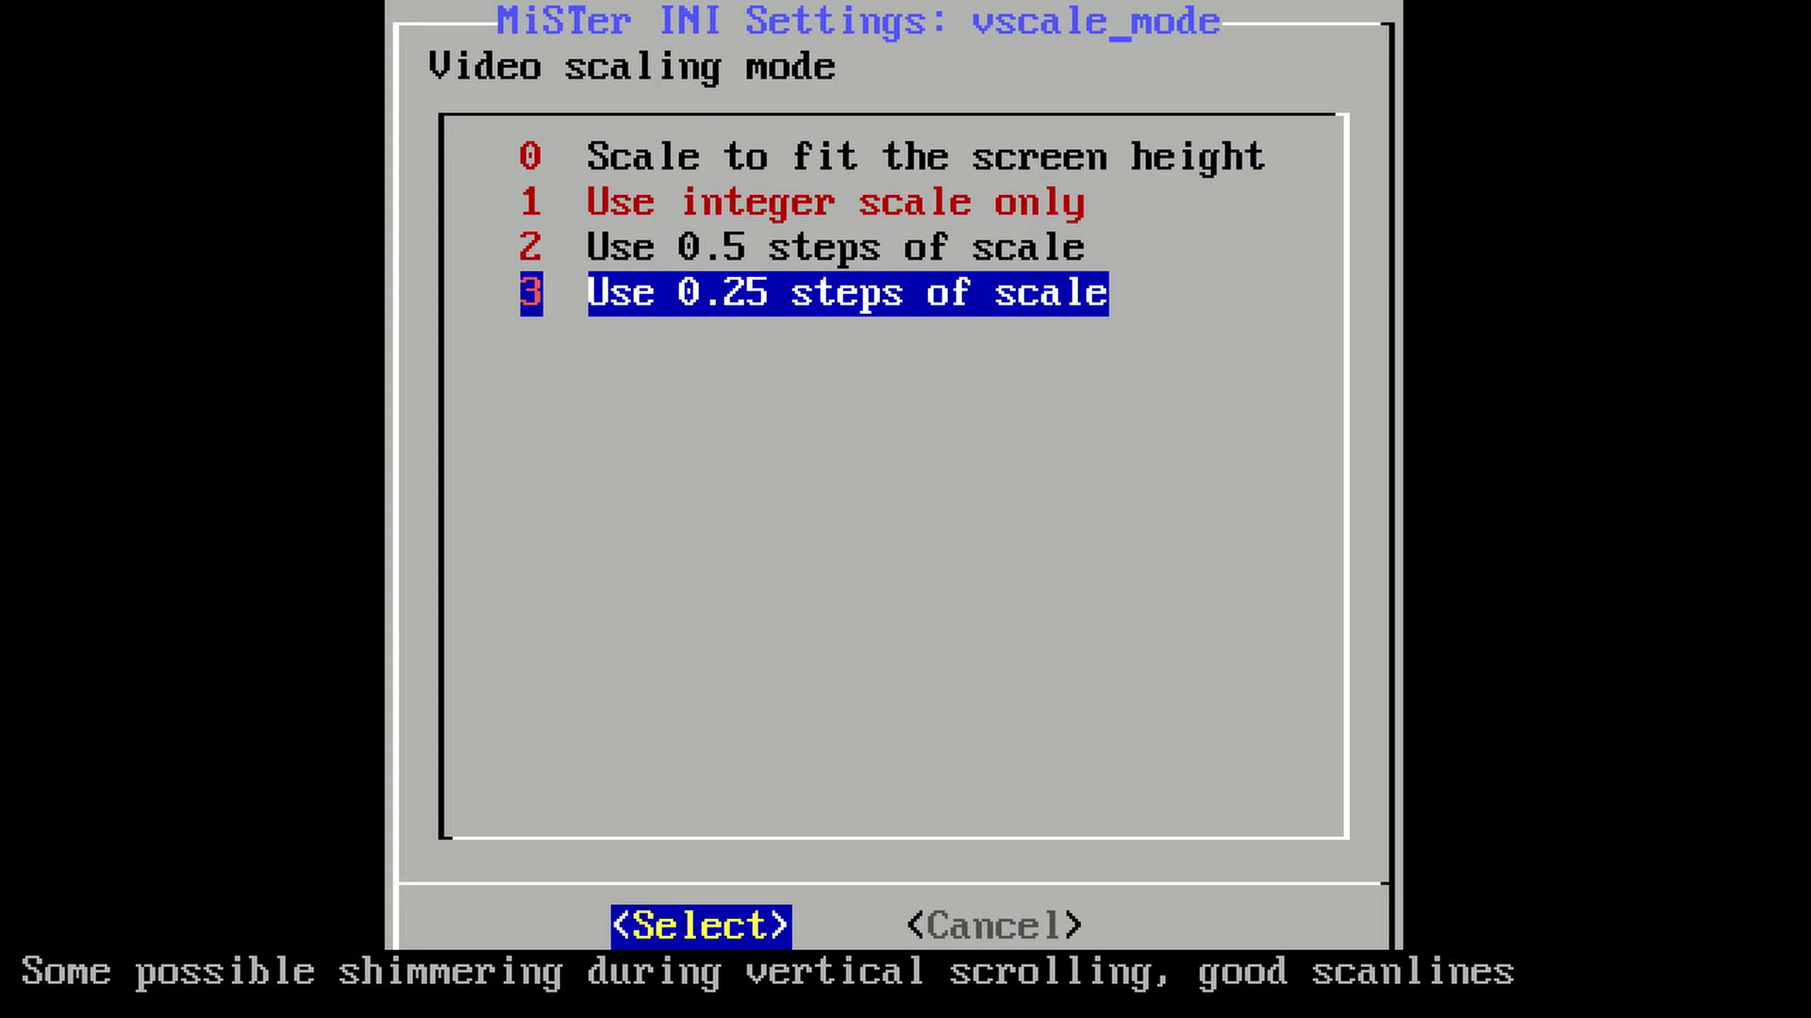
key(Up)
key(Up)
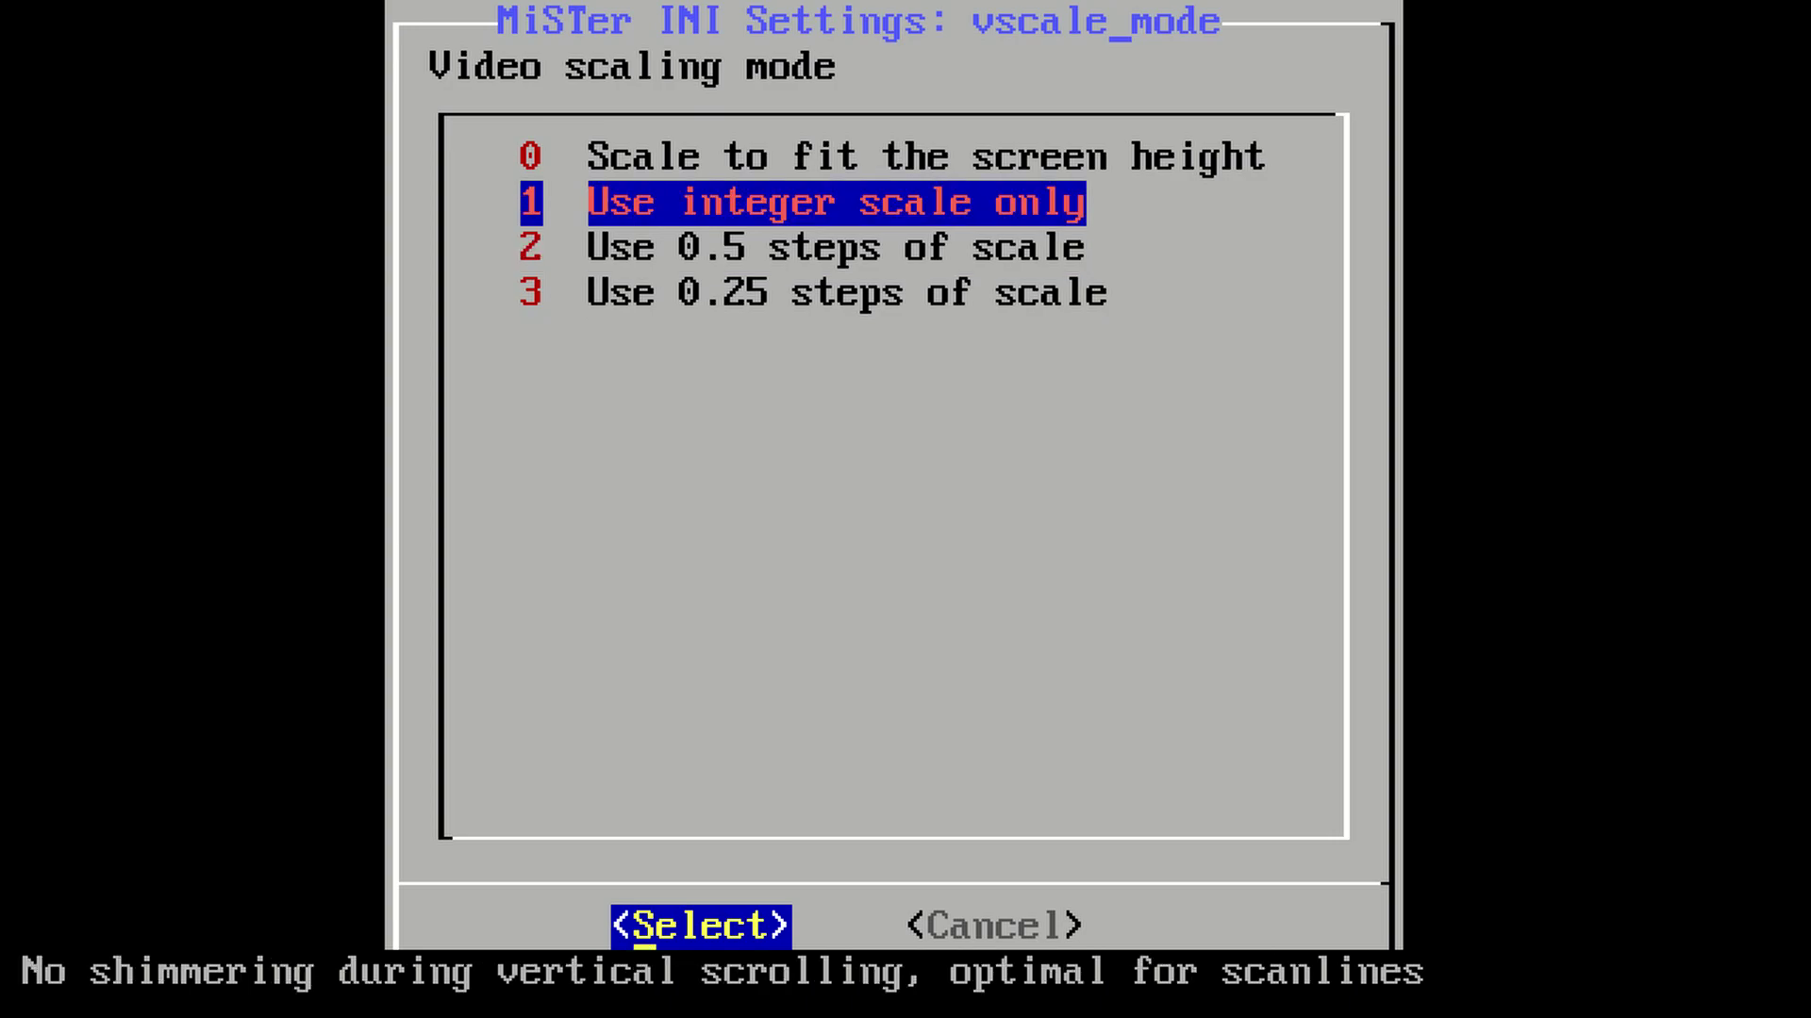
key(Up)
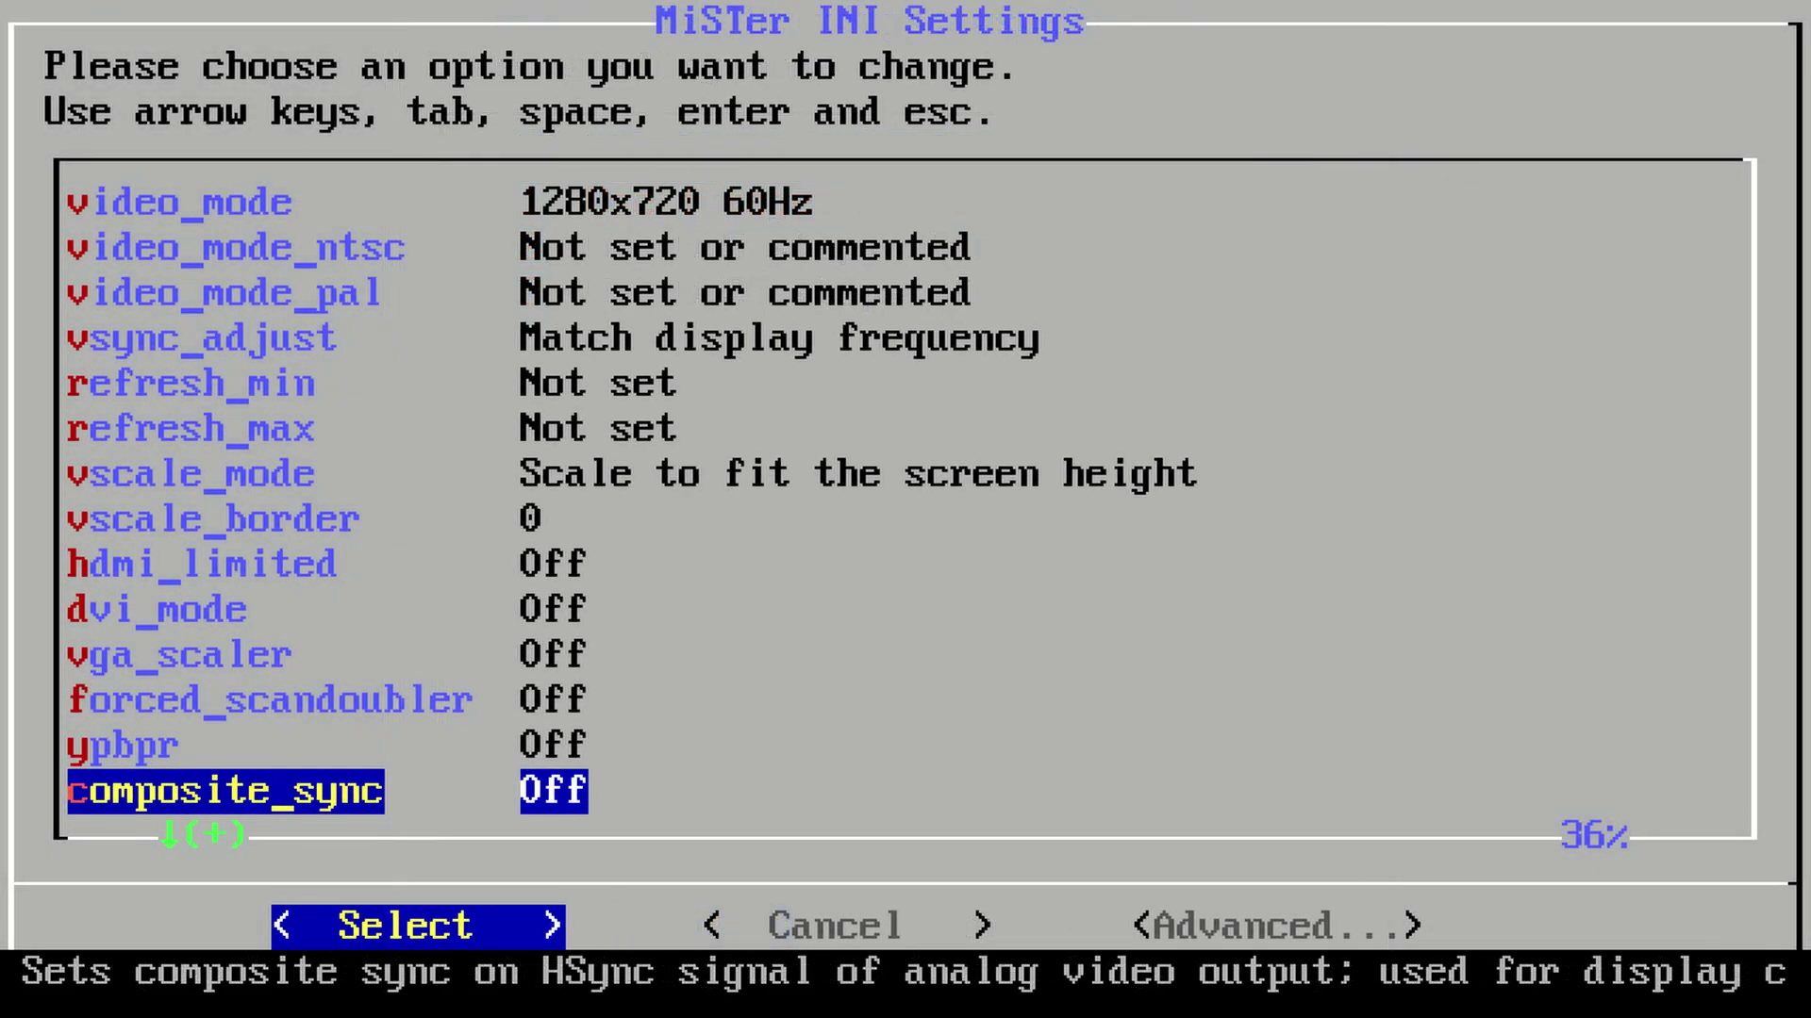
- Check the descriptions of direct_video, composite_sync and ypbpr, and open the ypbpr component video setting
key(Down)
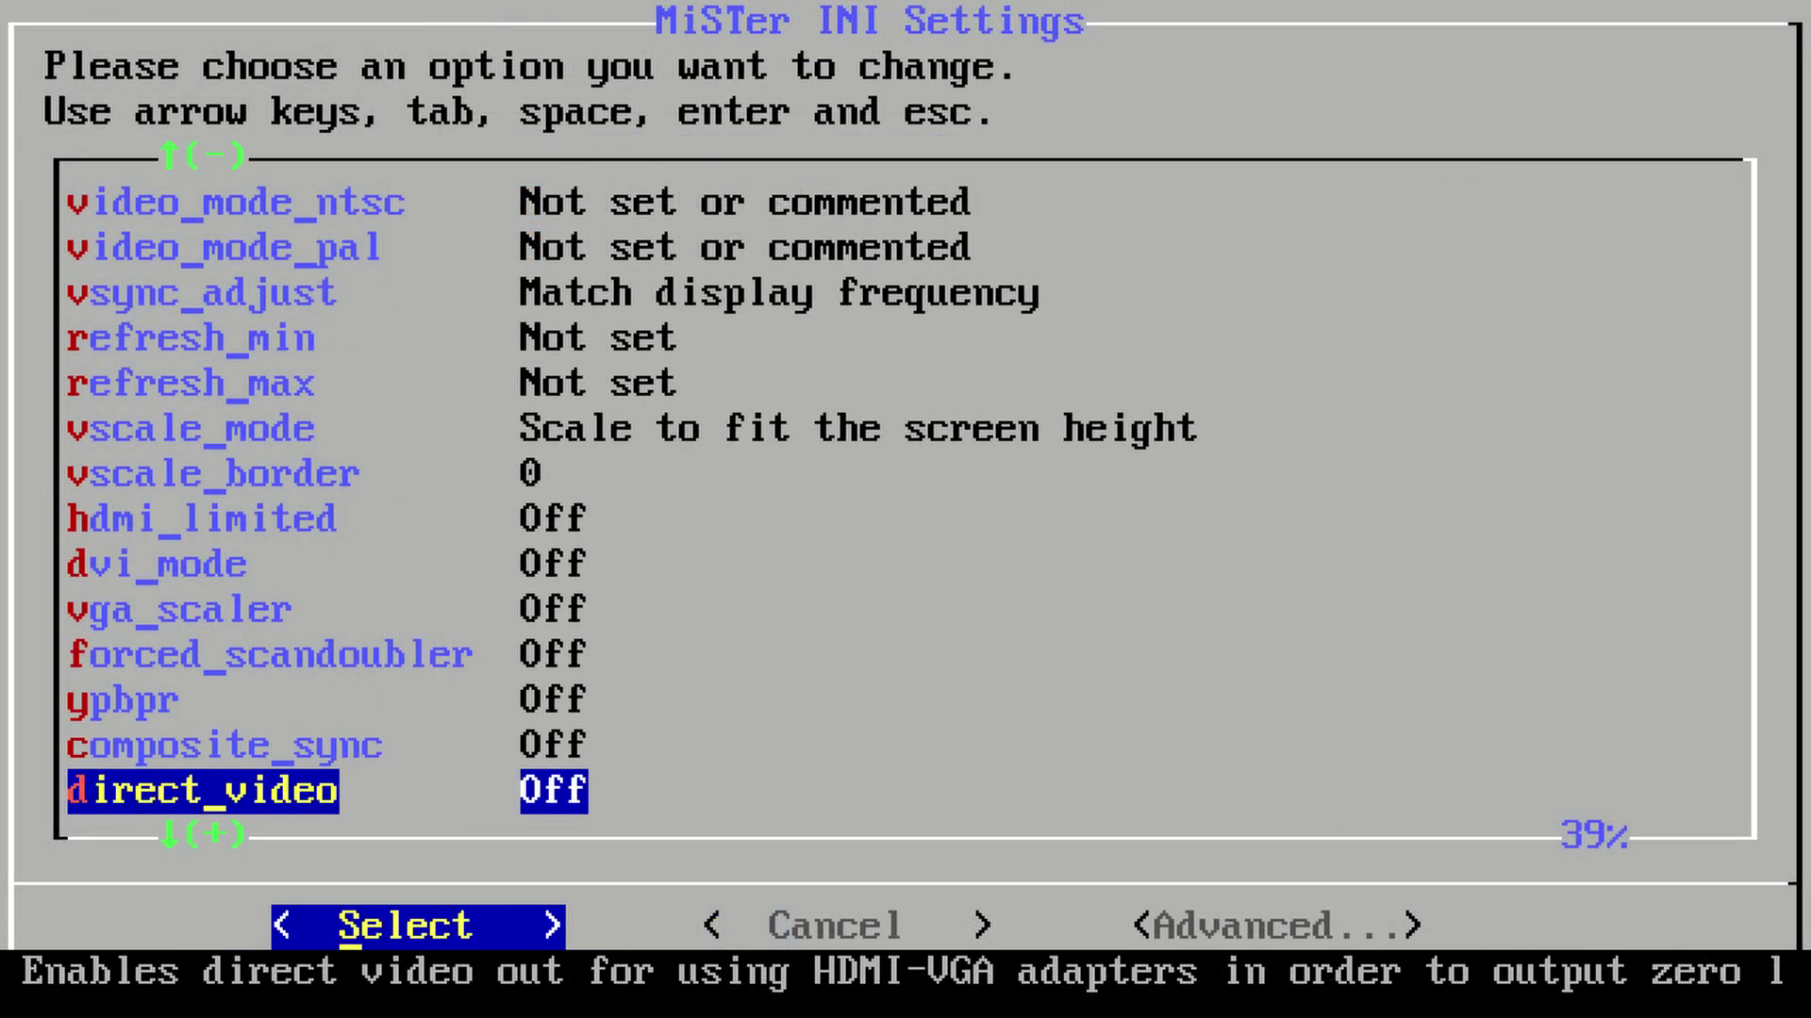
key(Up)
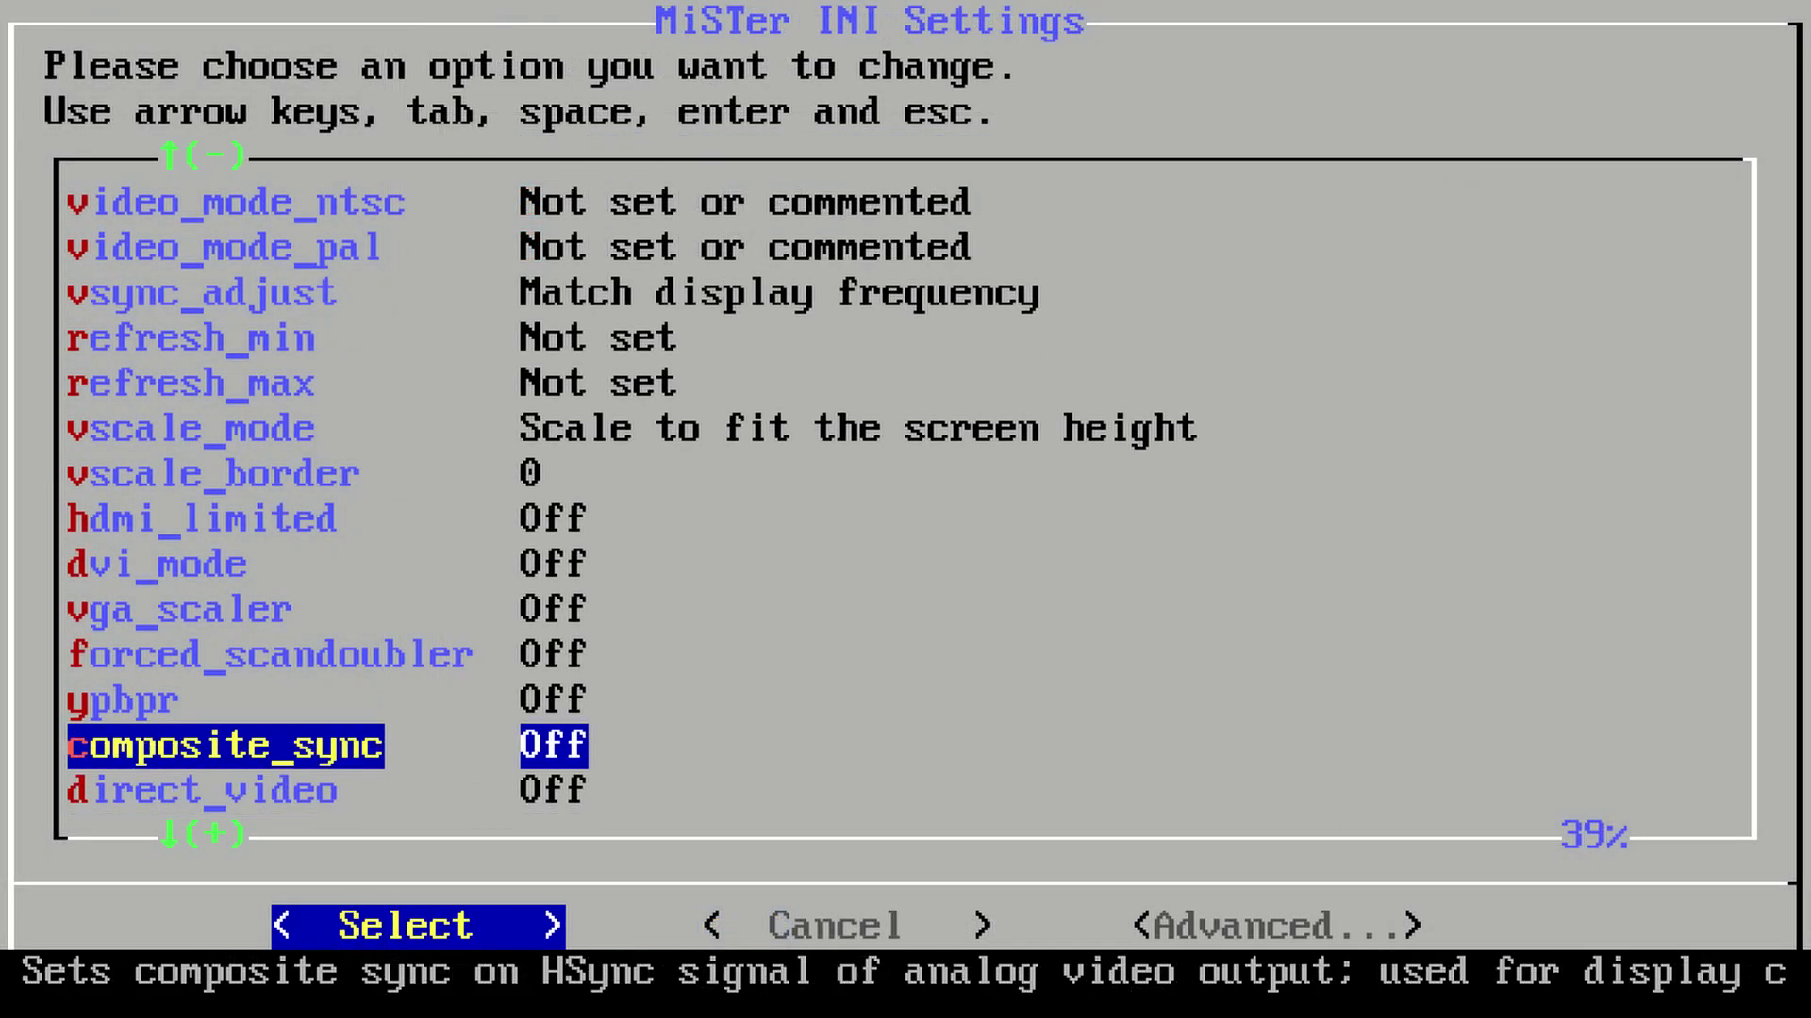
key(Up)
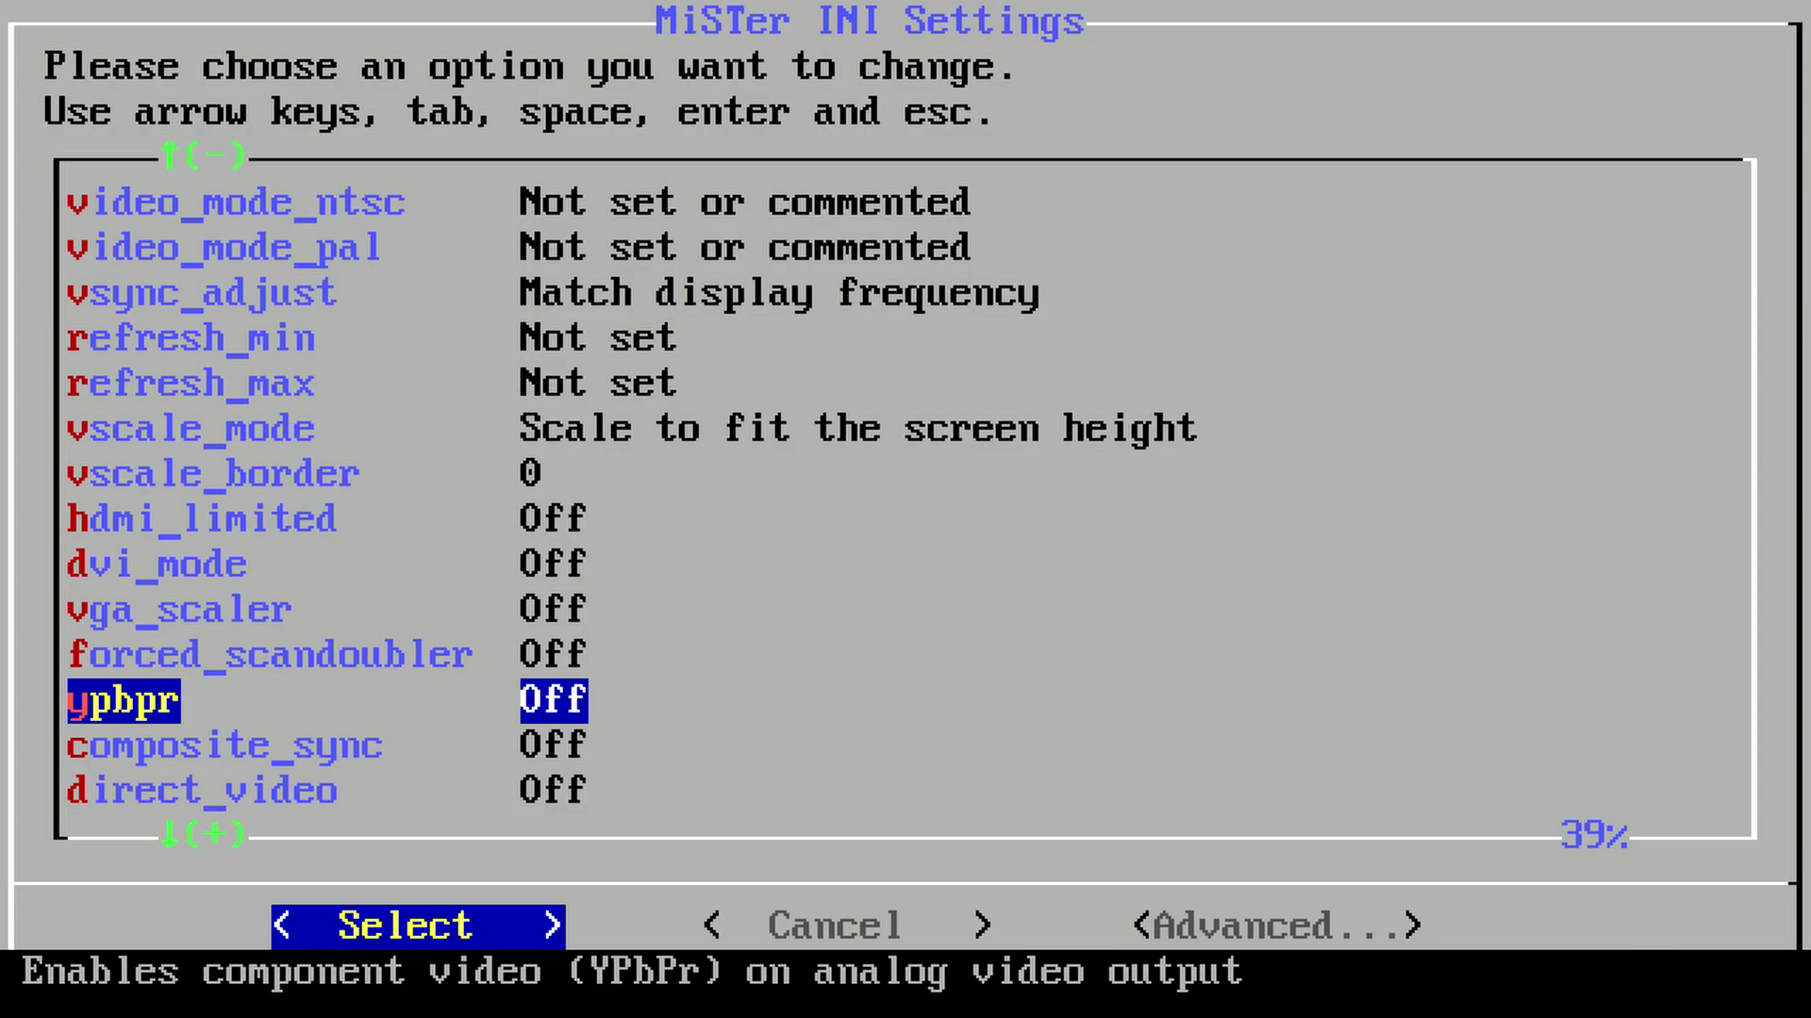
key(Return)
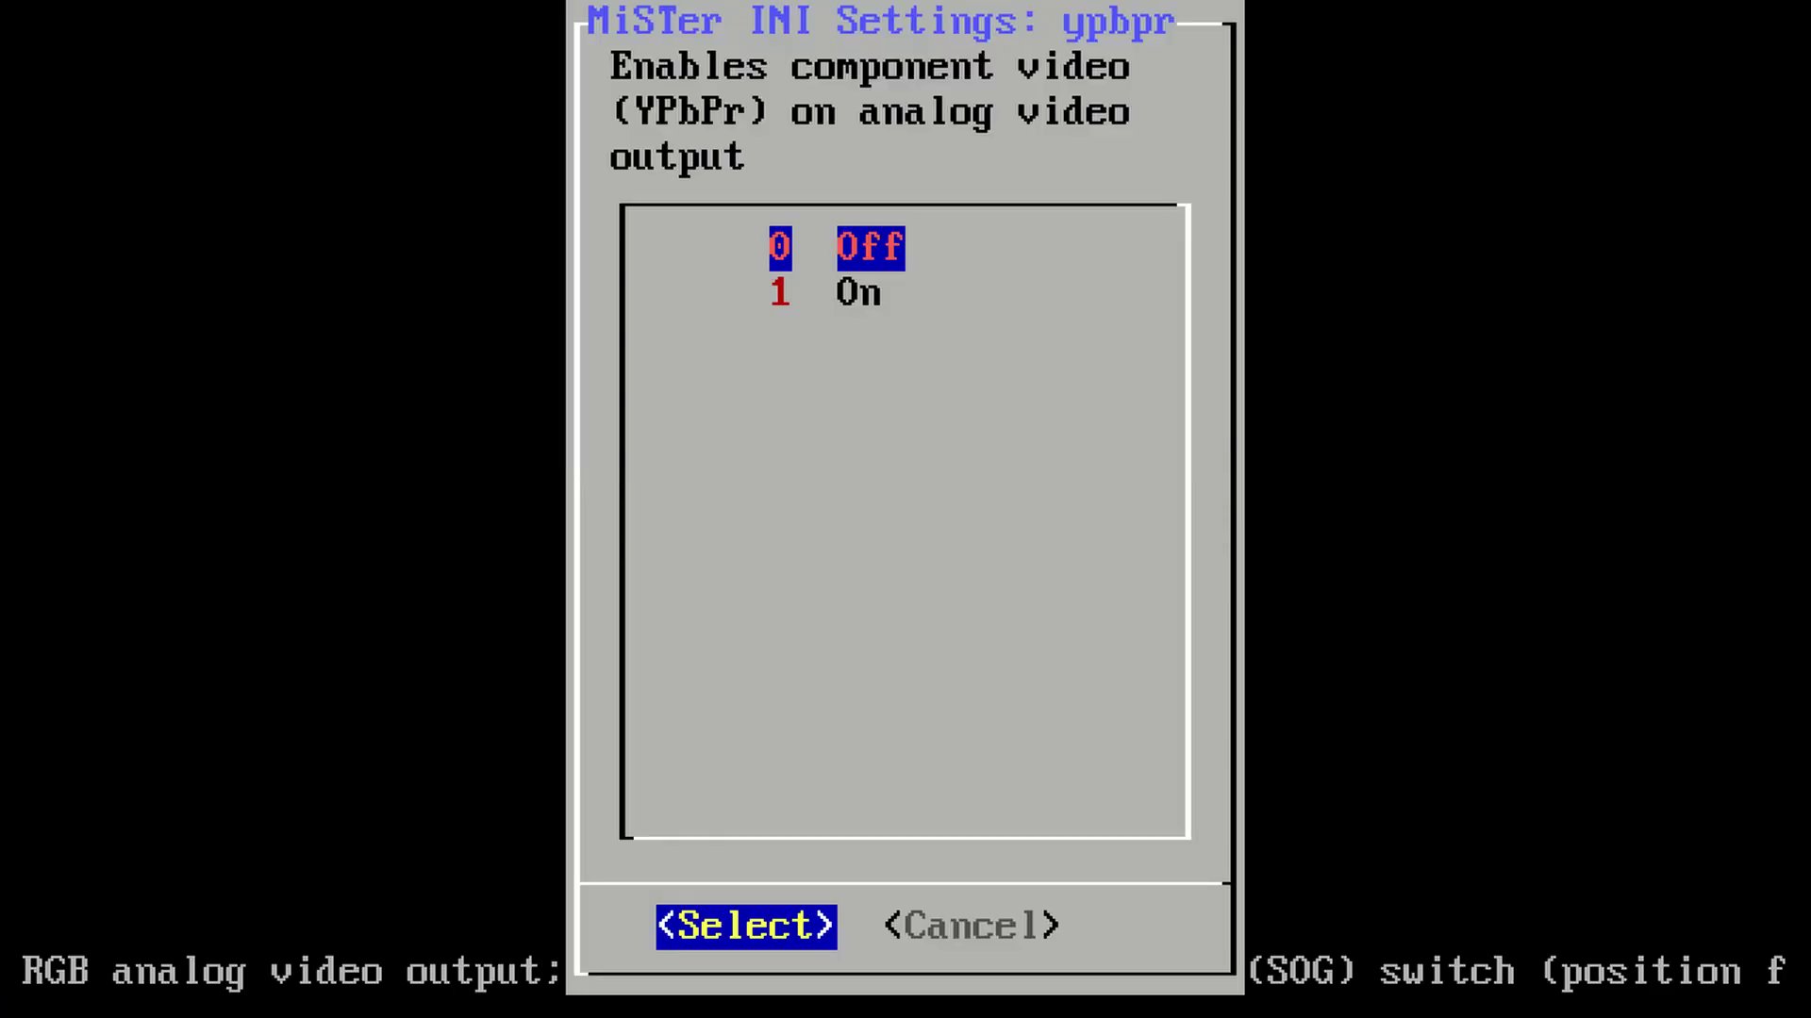